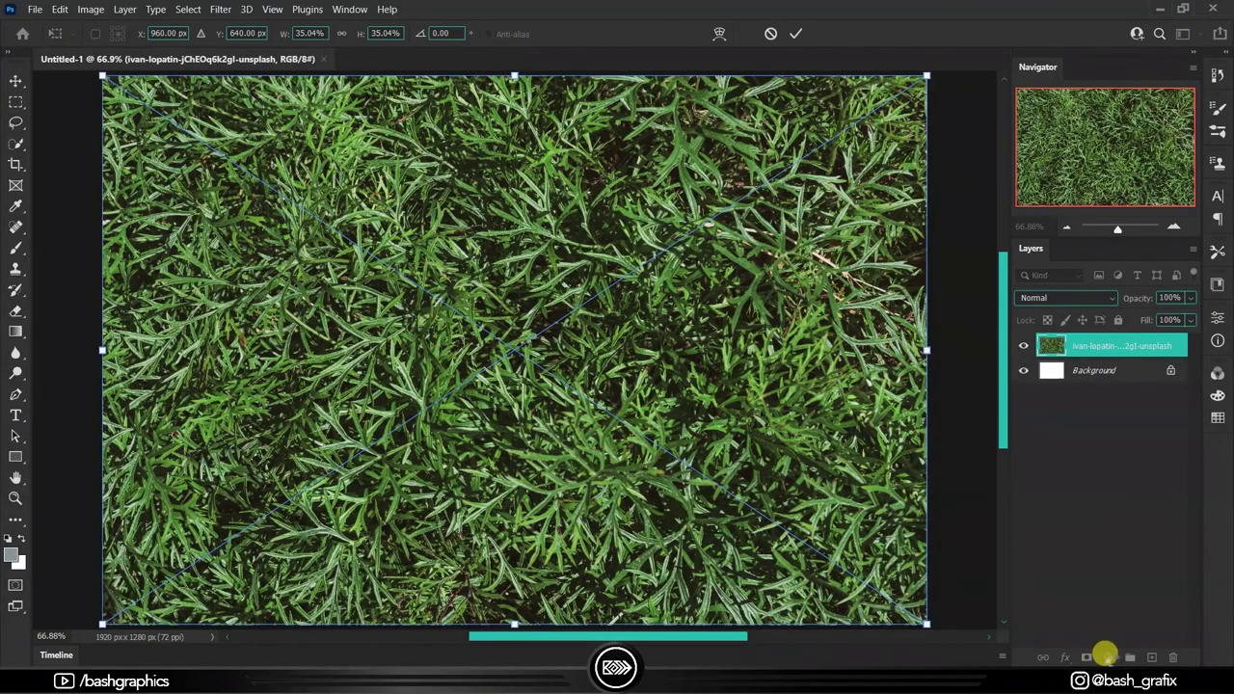
Step: Darken the grass with an Exposure adjustment layer: exposure -0.23, gamma 0.84
left_click(1104, 656)
left_click(1129, 469)
left_click_drag(1058, 403, 1055, 404)
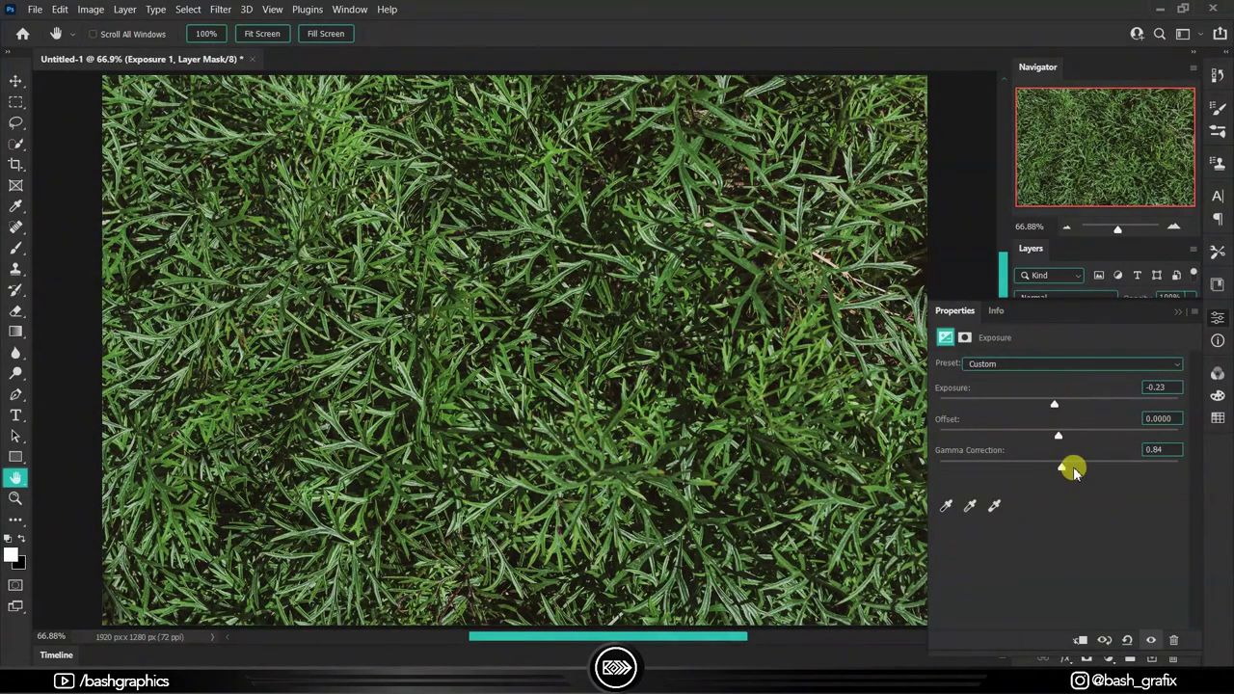
left_click_drag(1073, 471, 1058, 468)
left_click(1177, 311)
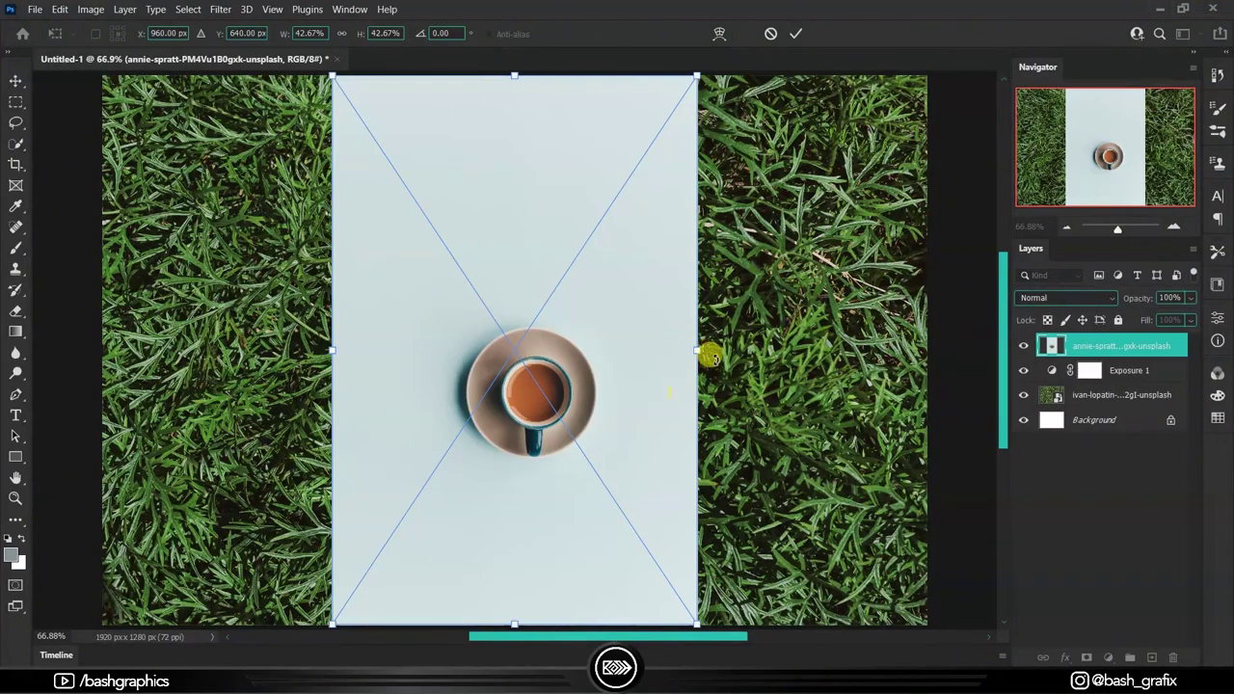
Step: Enlarge the cup photo and mask it to an elliptical selection around the saucer
left_click_drag(711, 357, 741, 355)
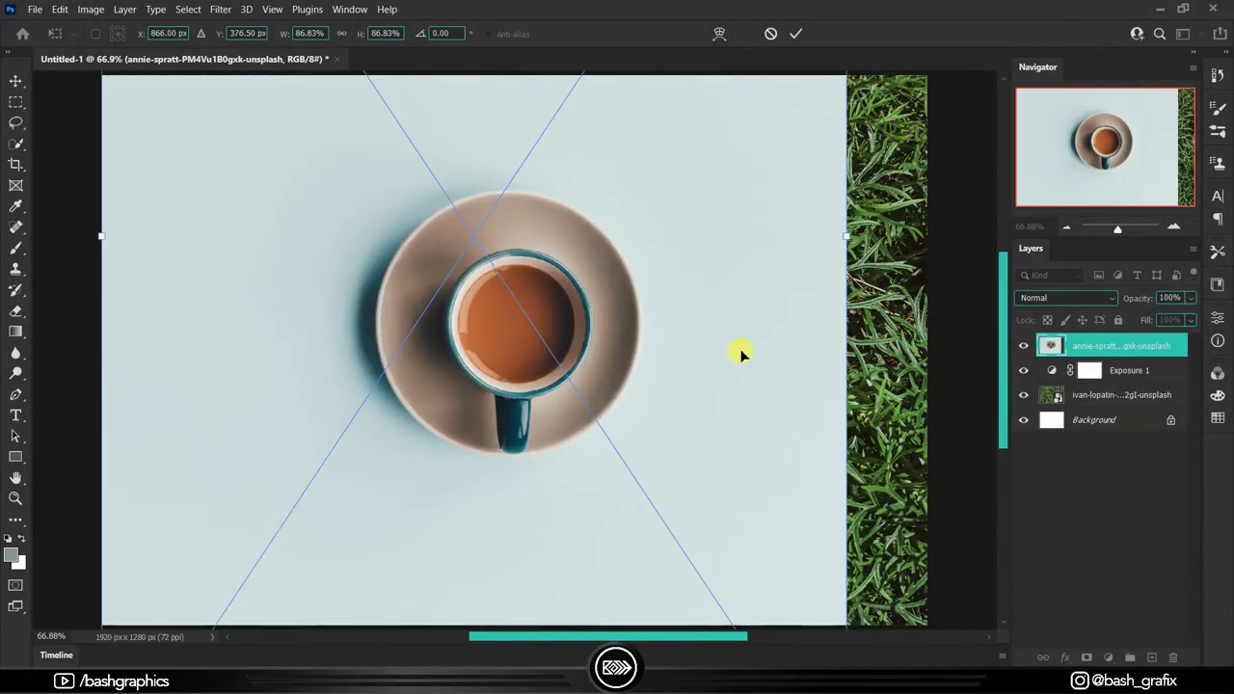
key("Return")
left_click(15, 102)
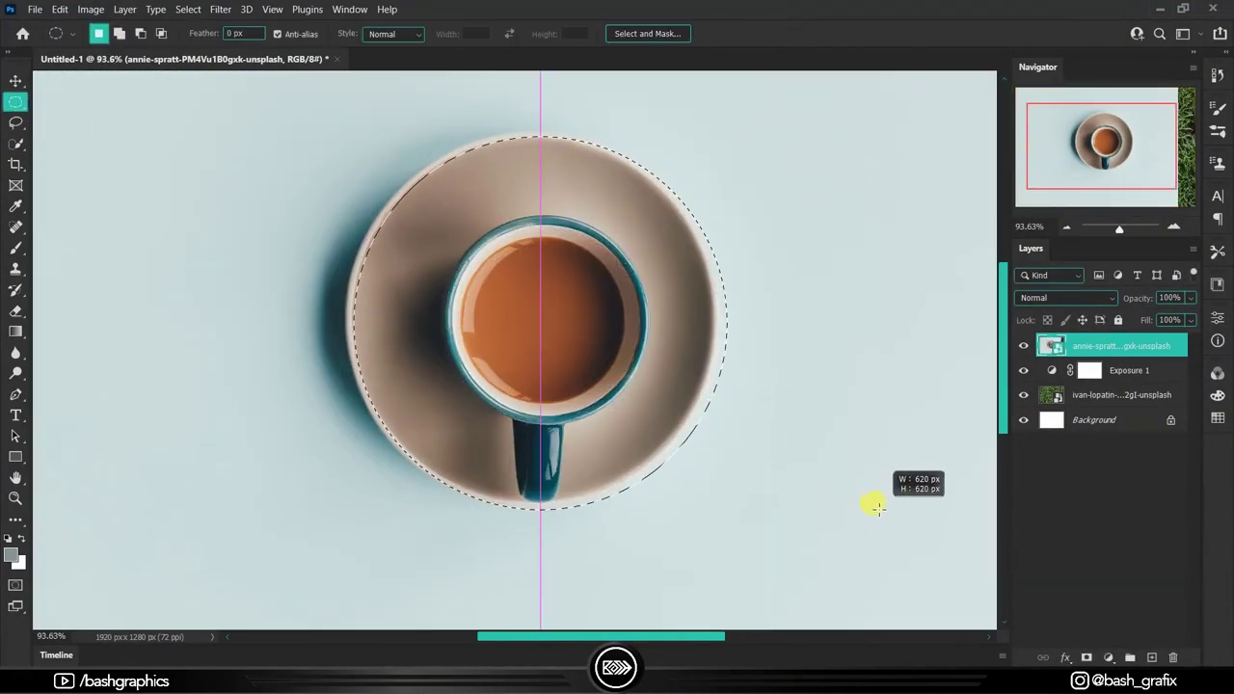
left_click_drag(683, 435, 679, 434)
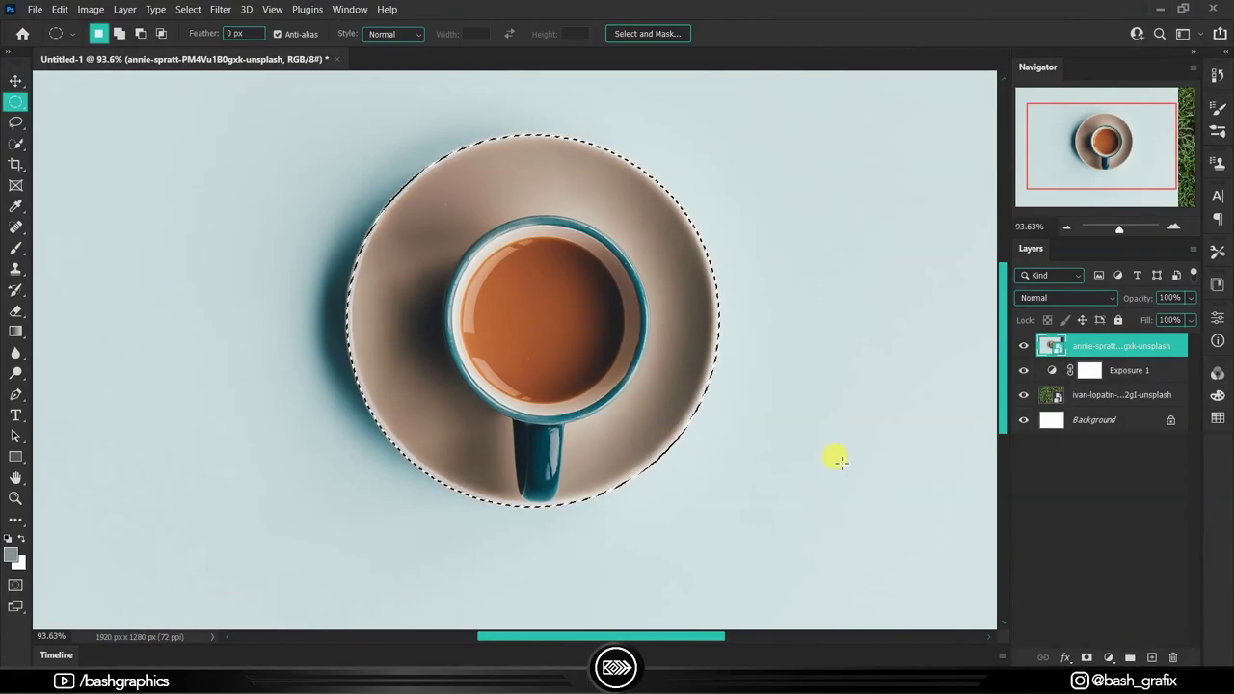
left_click(1086, 656)
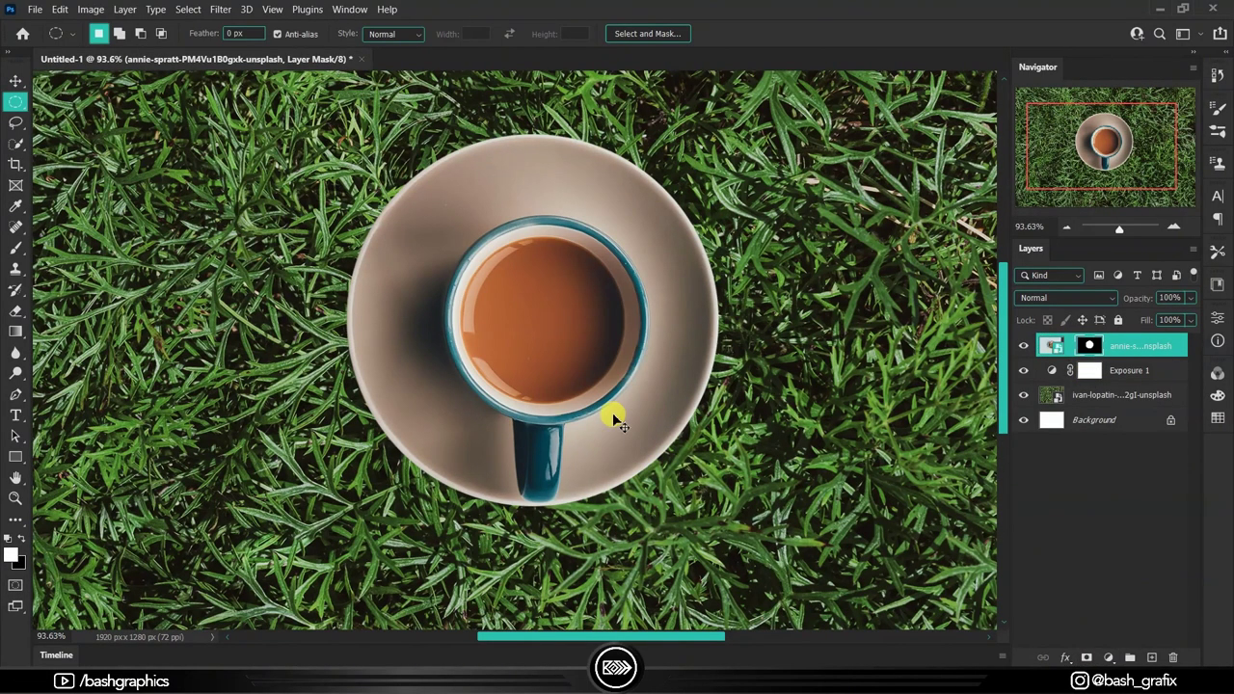
Step: Enlarge the cup slightly and mask out the coffee so grass shows inside
key("ctrl+t")
left_click_drag(532, 133, 533, 128)
key("Return")
key("m")
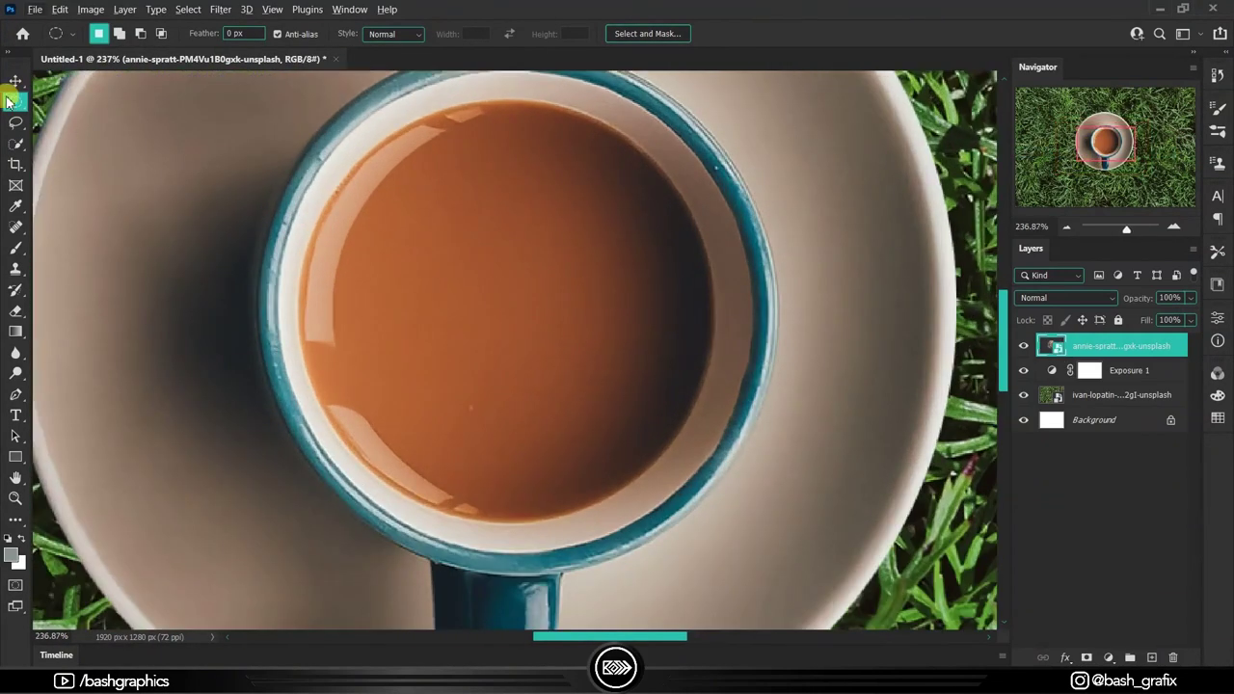
left_click(509, 303)
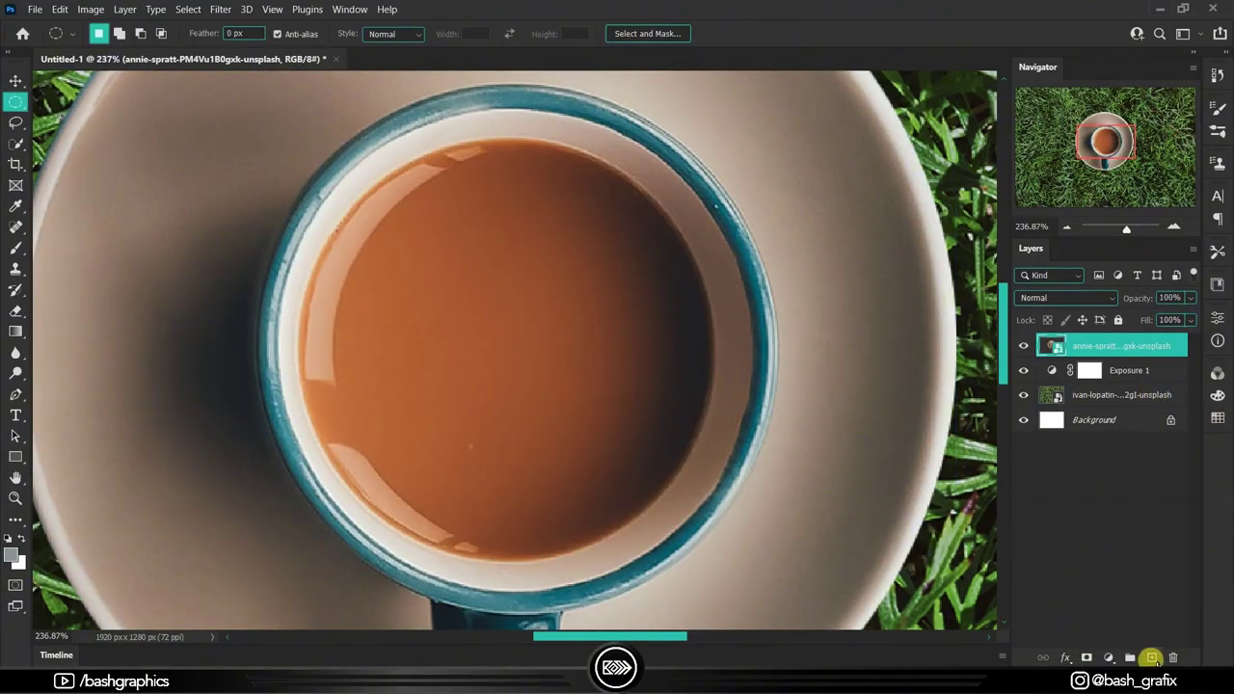
left_click(1152, 657)
key("ctrl+t")
left_click_drag(716, 558, 718, 561)
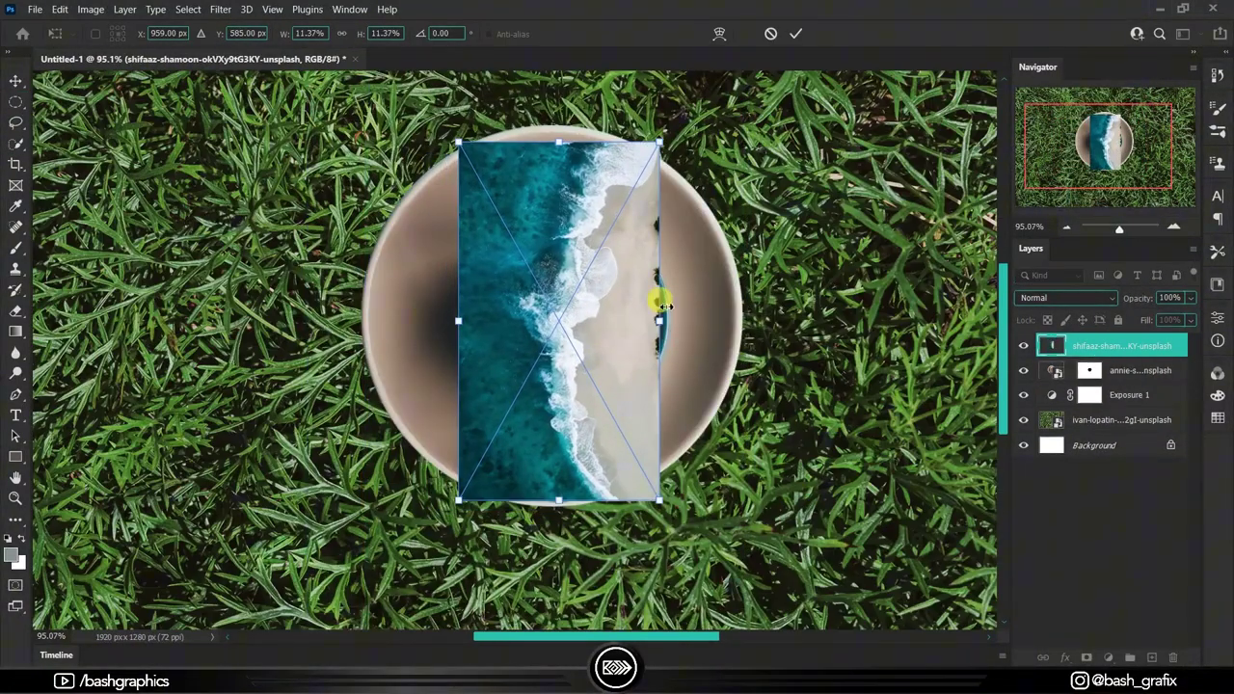
Step: Enlarge the beach photo, invert its mask to the cup, and rotate the waves into place
left_click_drag(564, 336, 690, 326)
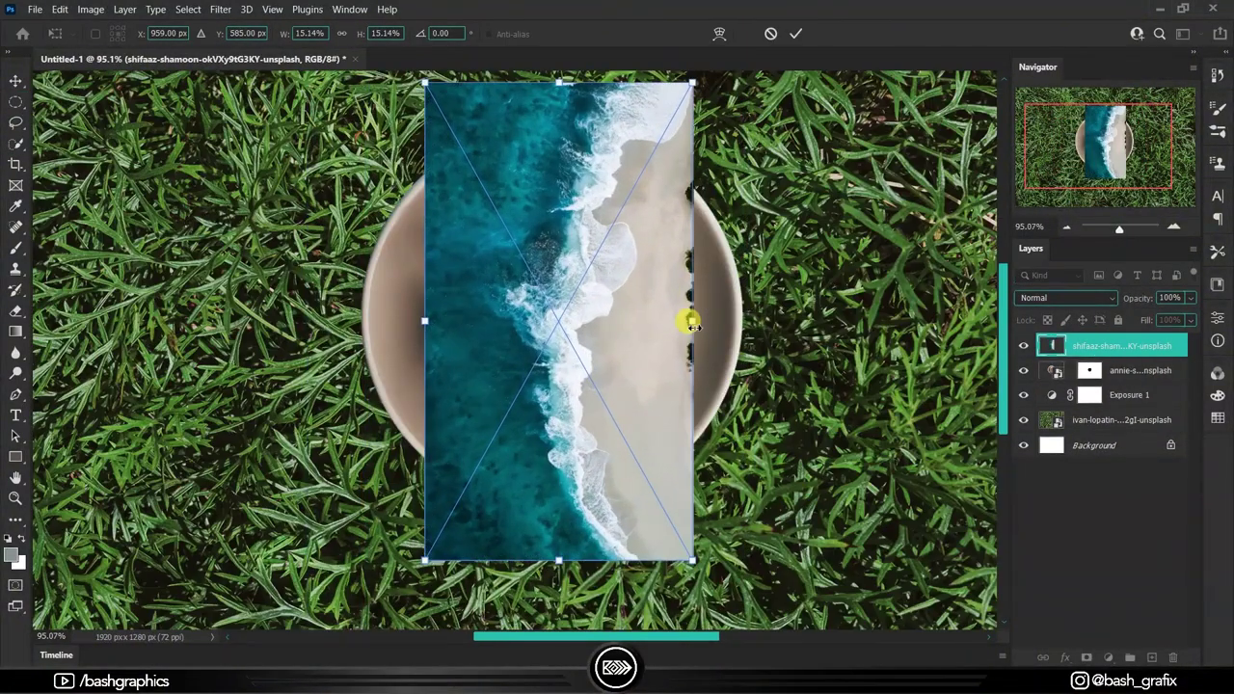
key("Return")
key("ctrl+i")
key("v")
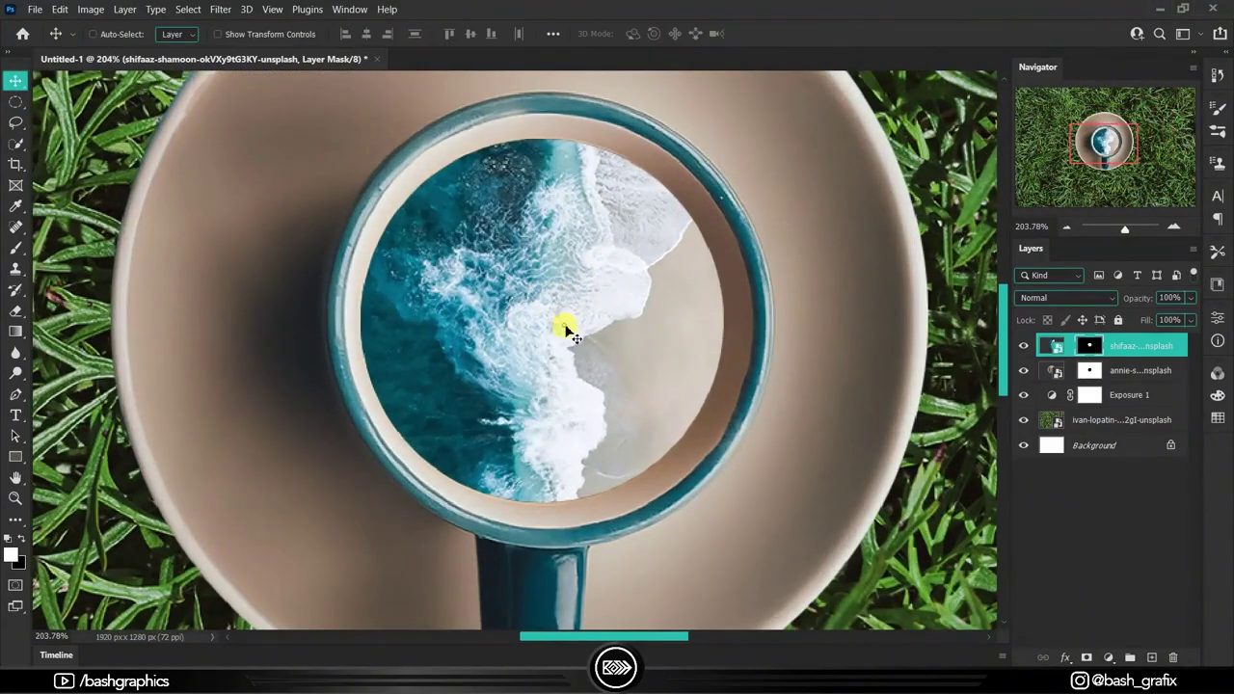
left_click(1058, 346)
key("ctrl+t")
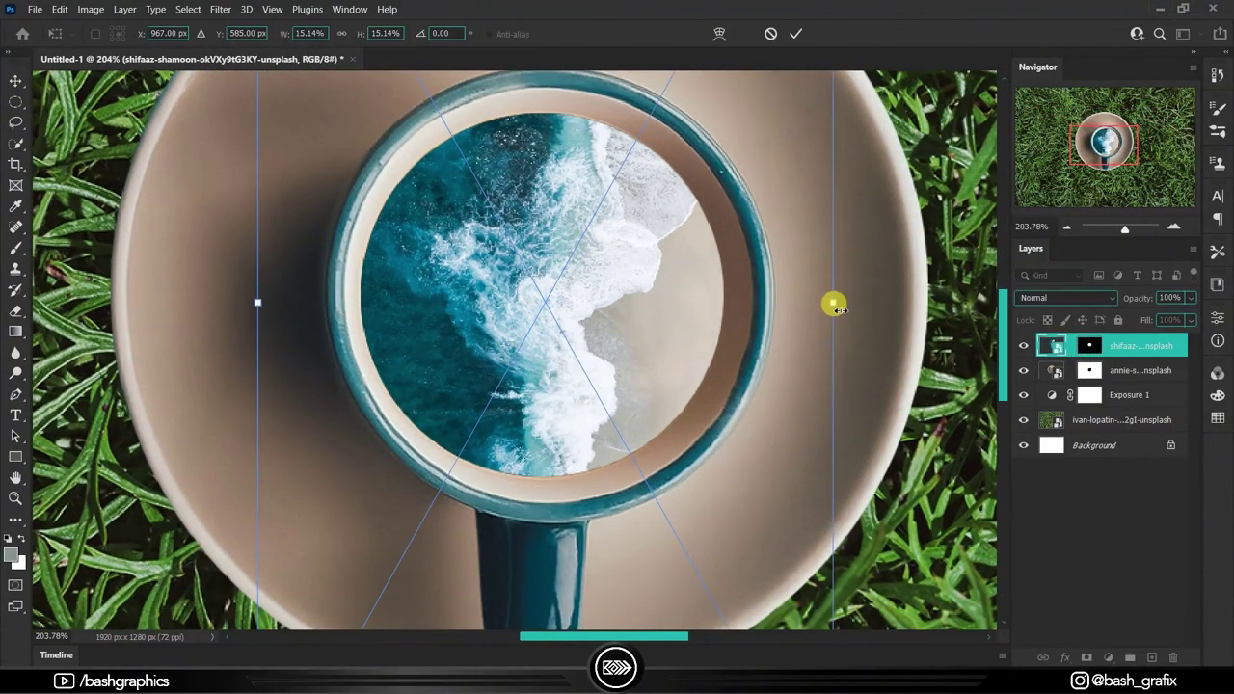
left_click_drag(832, 302, 661, 317)
left_click_drag(838, 332, 683, 531)
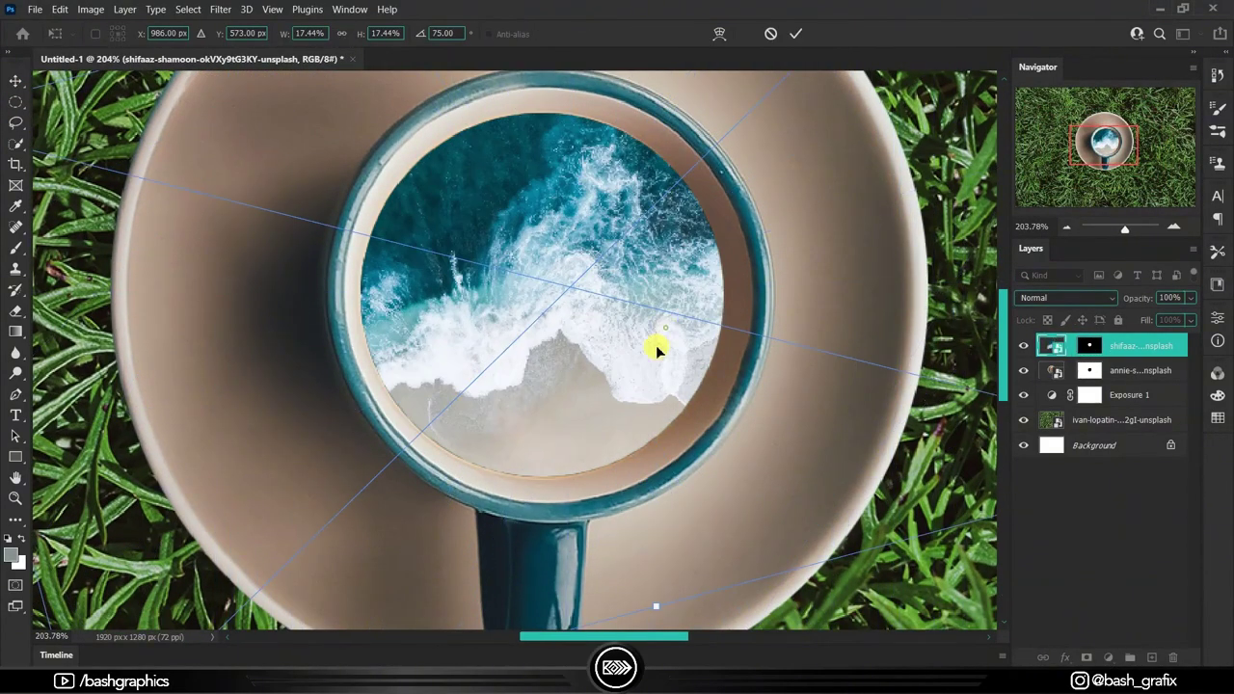
left_click_drag(662, 345, 666, 360)
key("Return")
Step: Darken the waves and add contrast with a clipped Curves adjustment
left_click(1107, 657)
left_click(1119, 449)
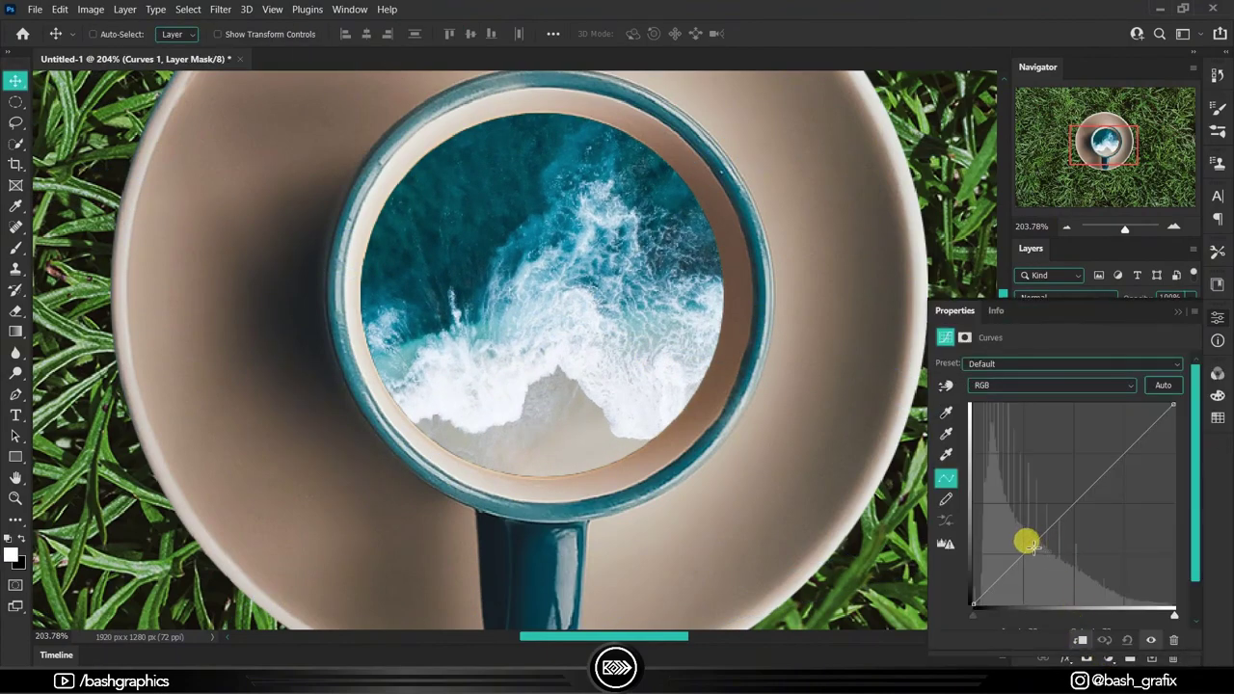
left_click_drag(1025, 542, 1033, 551)
left_click_drag(1125, 446, 1124, 452)
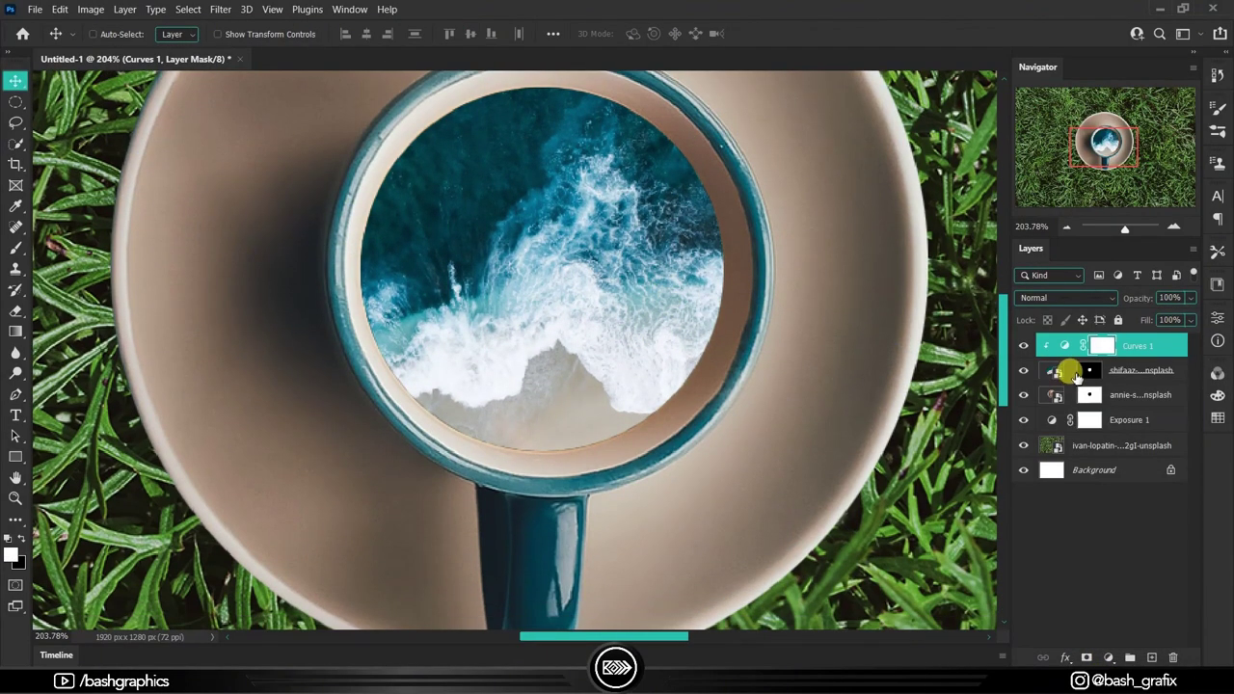
left_click(1057, 370)
key("ctrl+t")
scroll(624, 352, "down", 5)
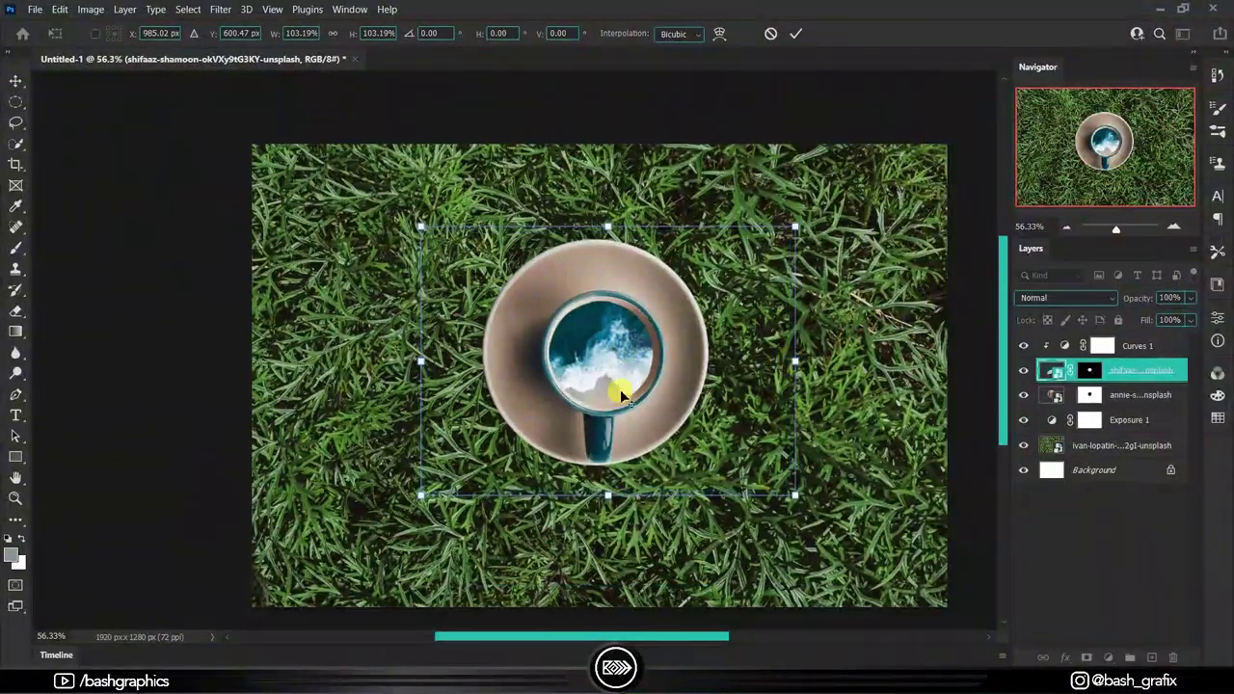
Step: Feather the beach layer mask's edge by 1.7 px using Select and Mask
scroll(622, 395, "up", 5)
key("Return")
scroll(592, 368, "up", 3)
left_click(1089, 370)
key("ctrl+alt+r")
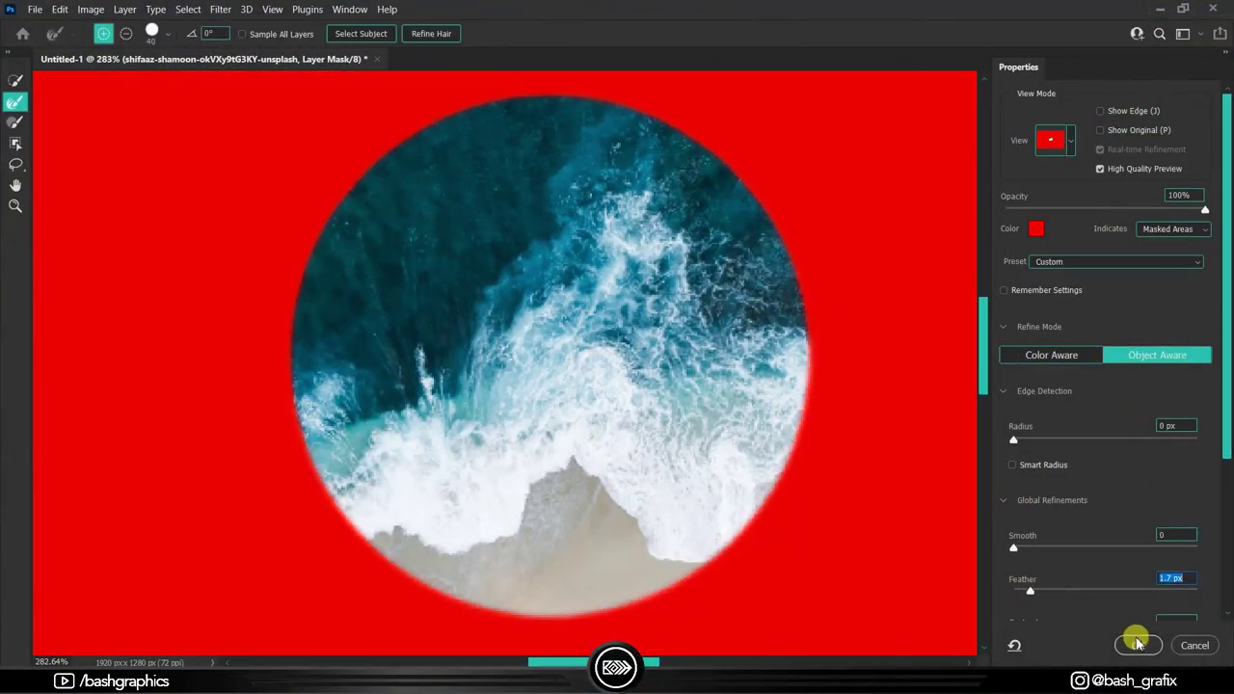
left_click(1137, 644)
scroll(537, 418, "down", 3)
scroll(531, 364, "down", 2)
scroll(530, 307, "up", 2)
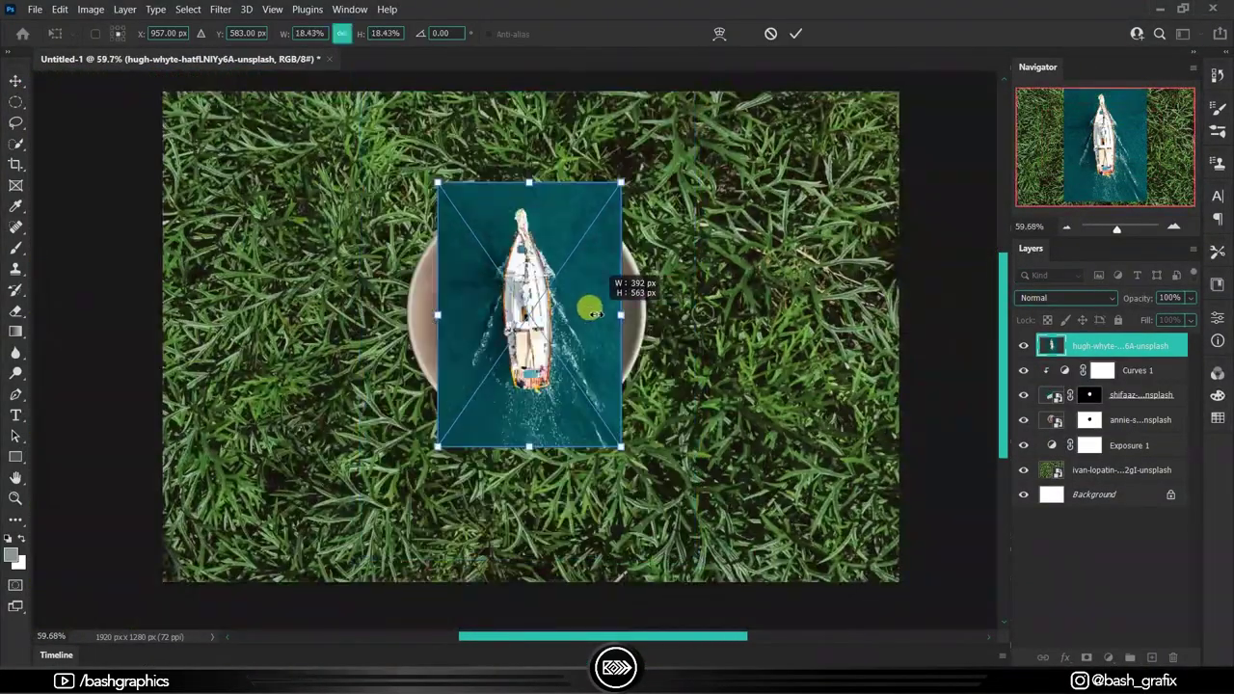
Step: Shrink and rotate the sailboat onto the waves in the cup
mouse_move(572, 345)
left_mouse_down()
mouse_move(495, 267)
mouse_move(509, 275)
left_mouse_up()
key("Return")
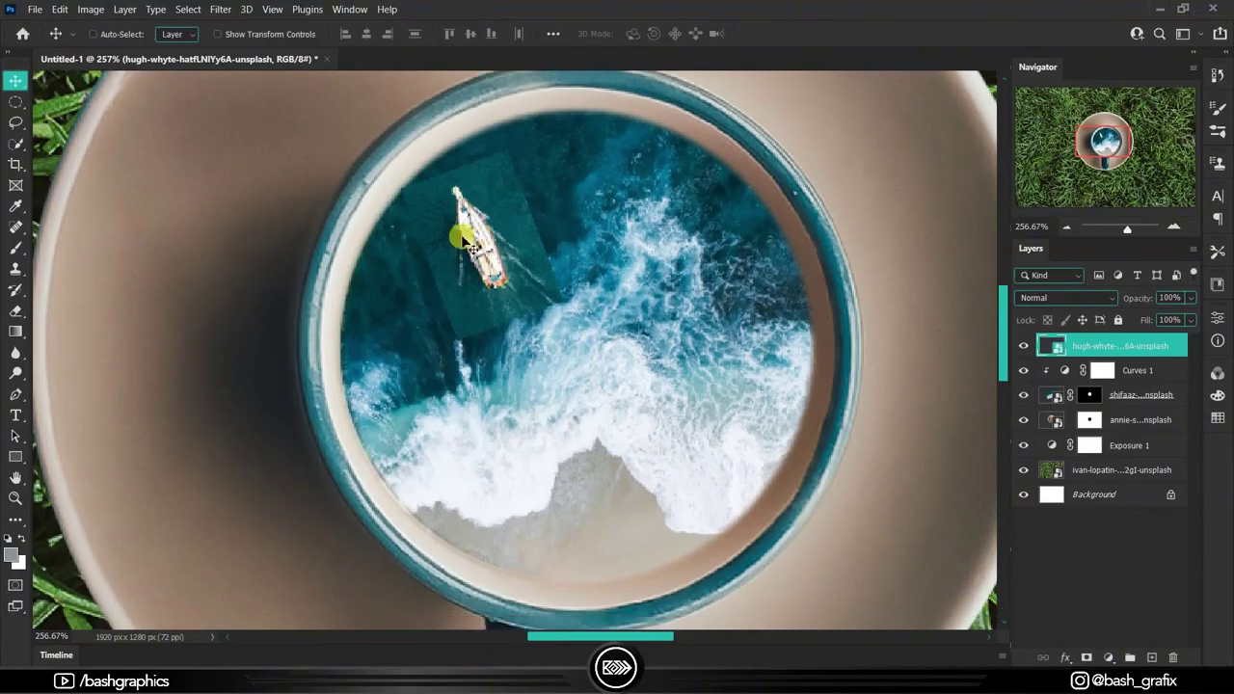
key("ctrl+0")
Step: Enlarge the cup, waves, curves and boat layers together
left_click(1147, 420, "shift")
key("ctrl+t")
left_click_drag(710, 304, 769, 326)
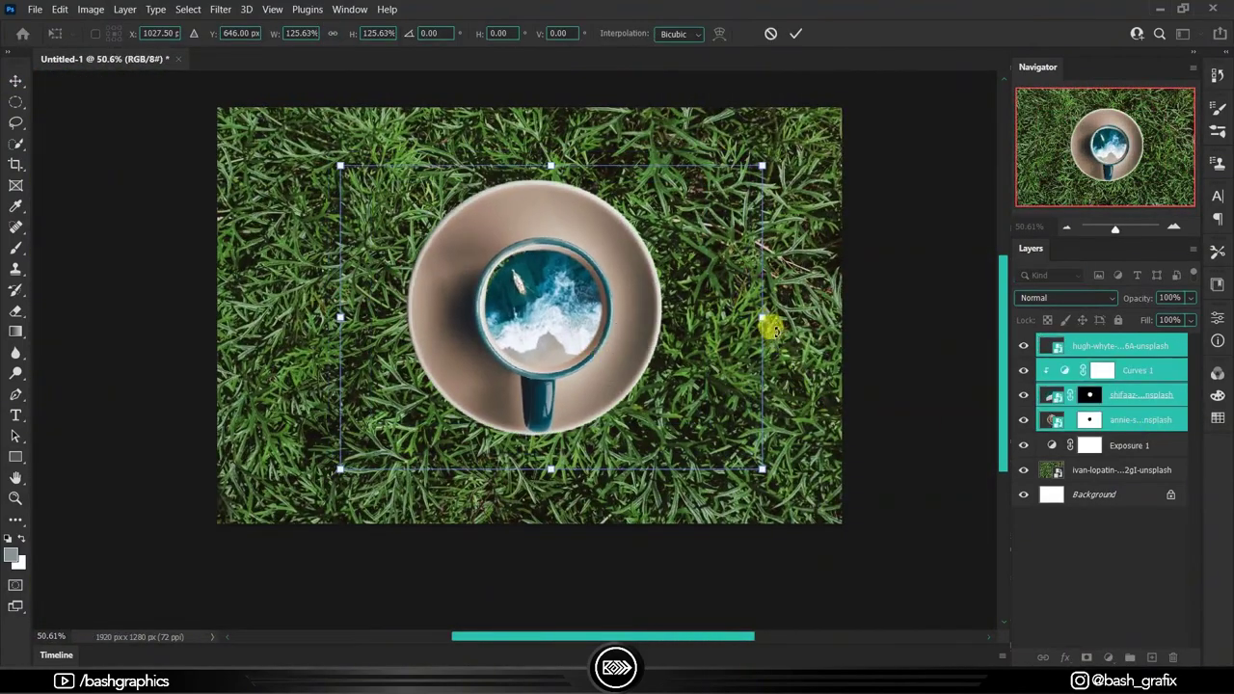
key("Return")
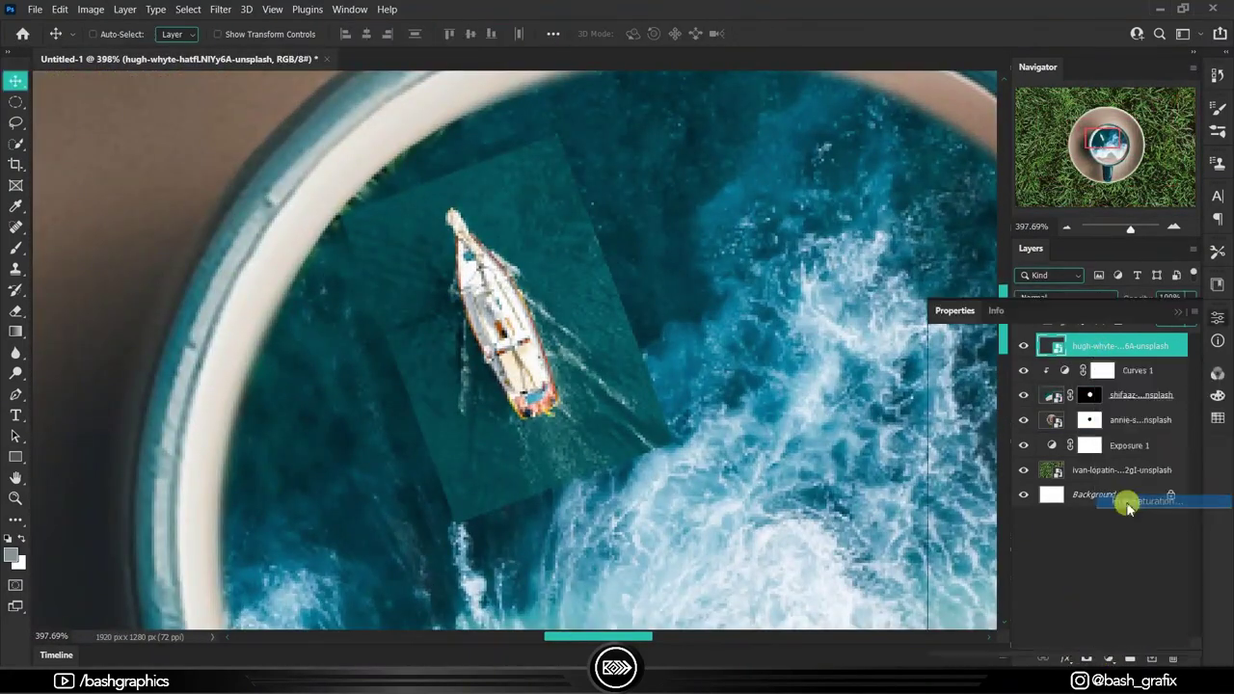
Step: Shift the boat's hue with a Hue/Saturation adjustment and mask the boat layer for painting
left_click_drag(1128, 508, 1128, 503)
left_click_drag(1058, 420, 1051, 428)
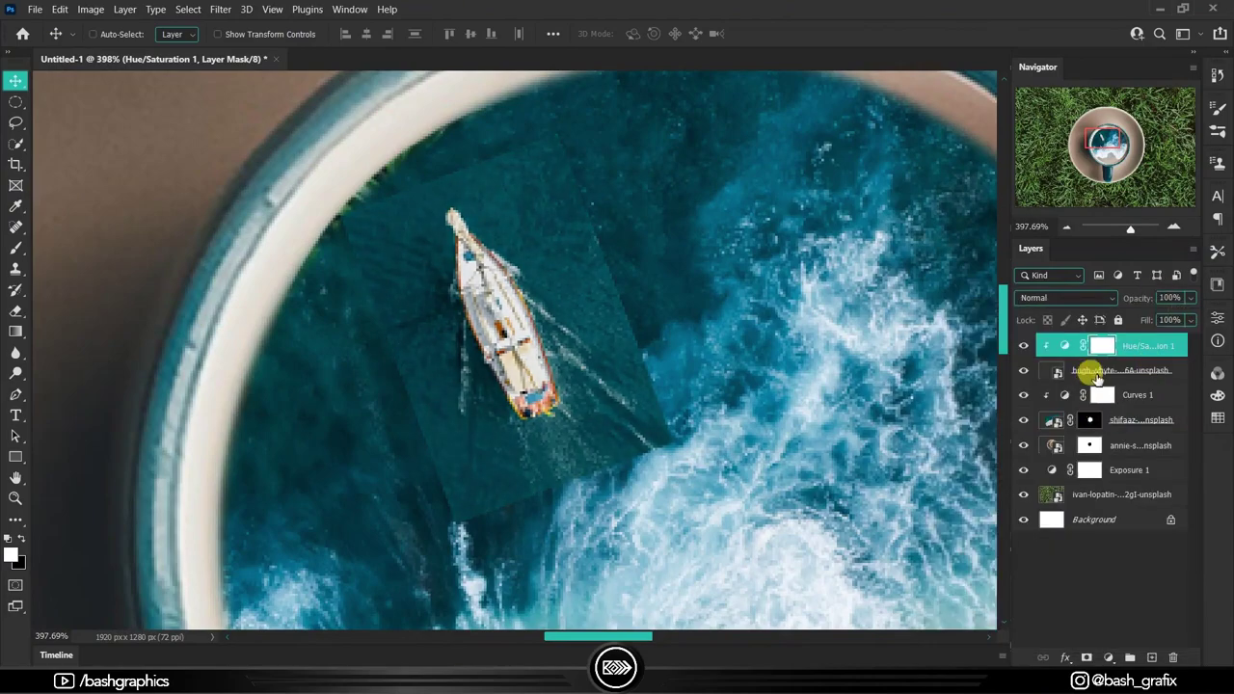
left_click(1090, 370)
key("b")
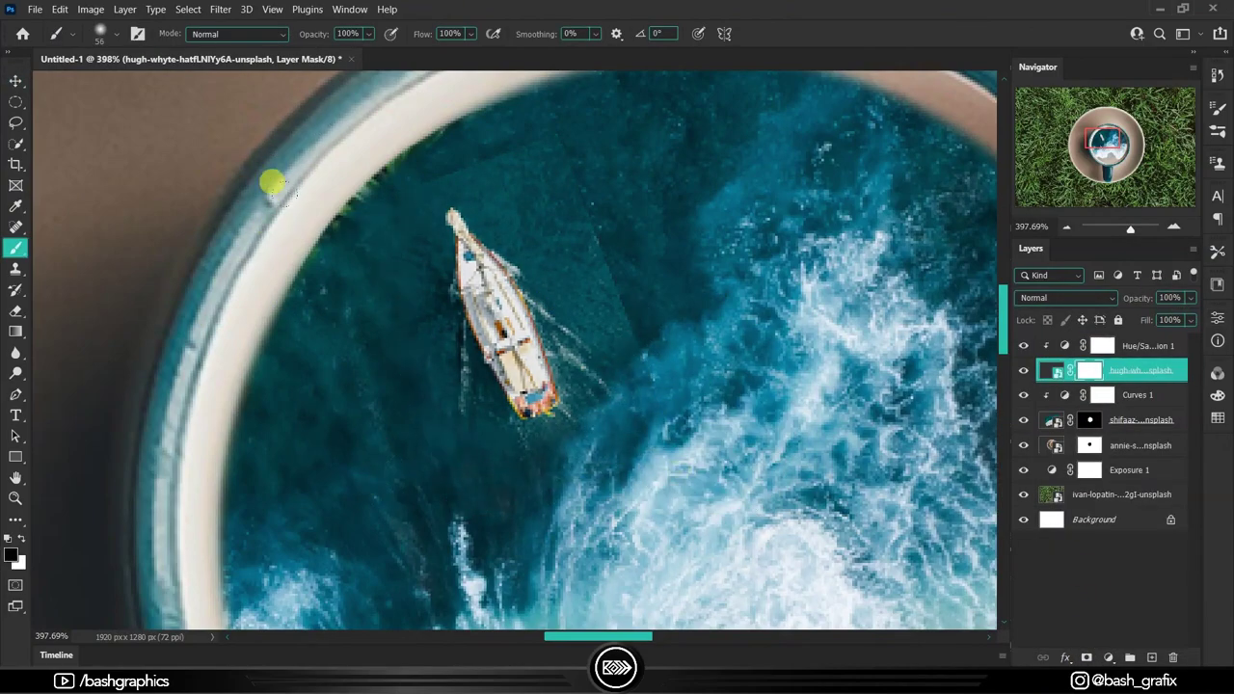
Step: Enlarge the waves image to fill the cup
left_click(1089, 419)
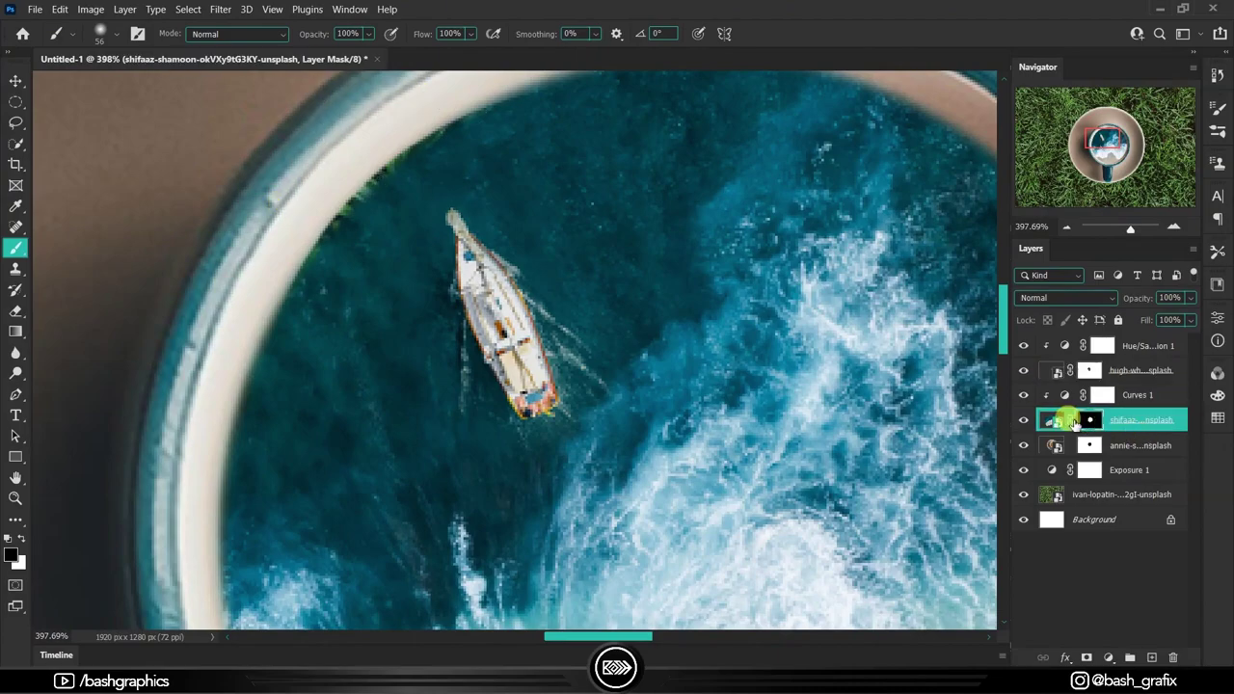
scroll(405, 173, "down", 3)
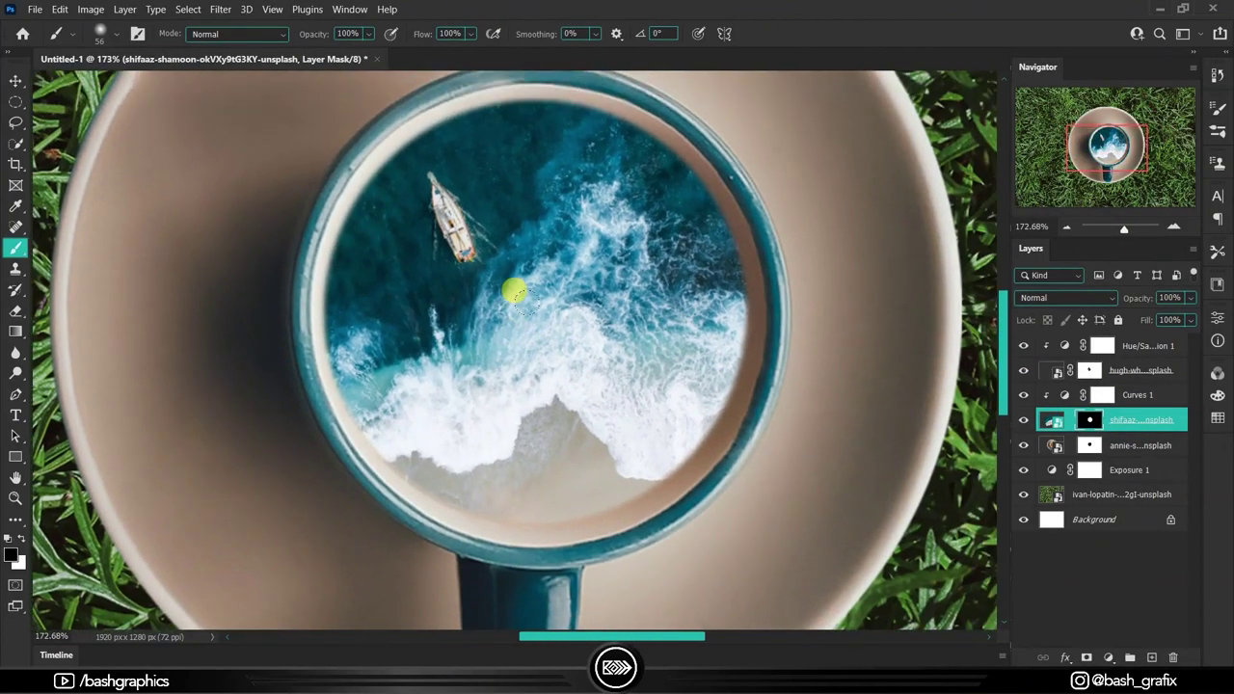
key("ctrl+t")
left_click_drag(739, 294, 765, 303)
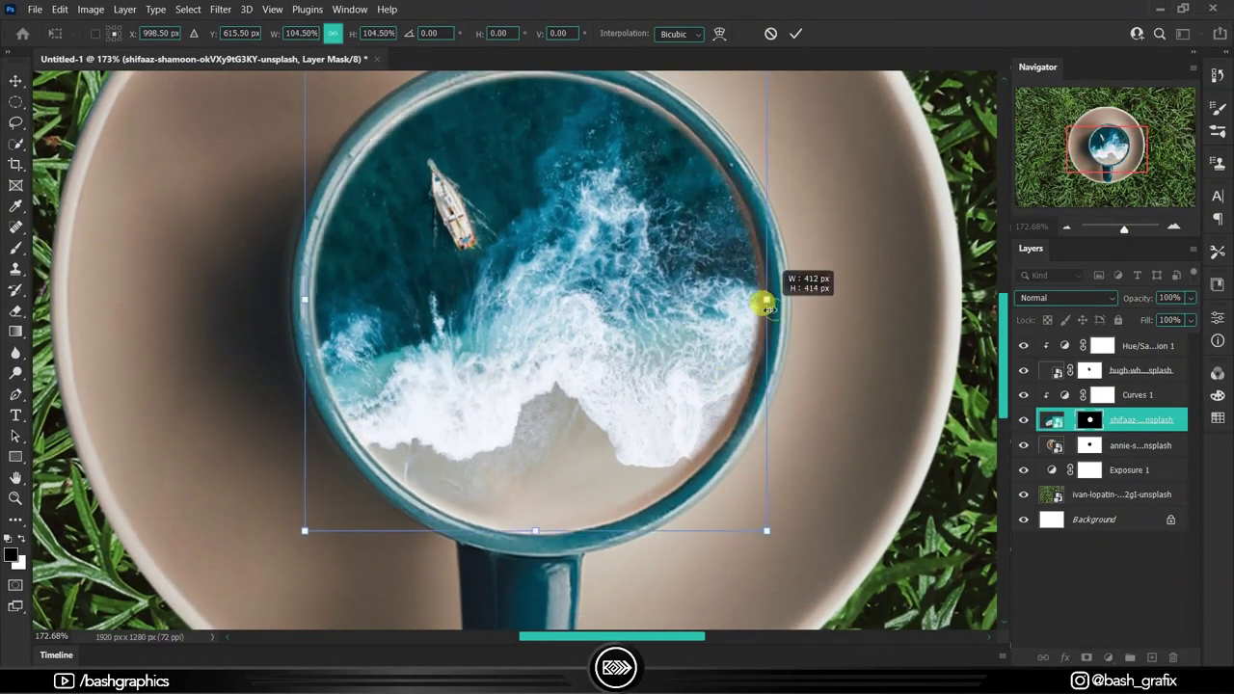
key("Return")
Step: Add Hue/Saturation and Exposure adjustments to brighten the cup and saucer
left_click(1124, 445)
left_click(1108, 658)
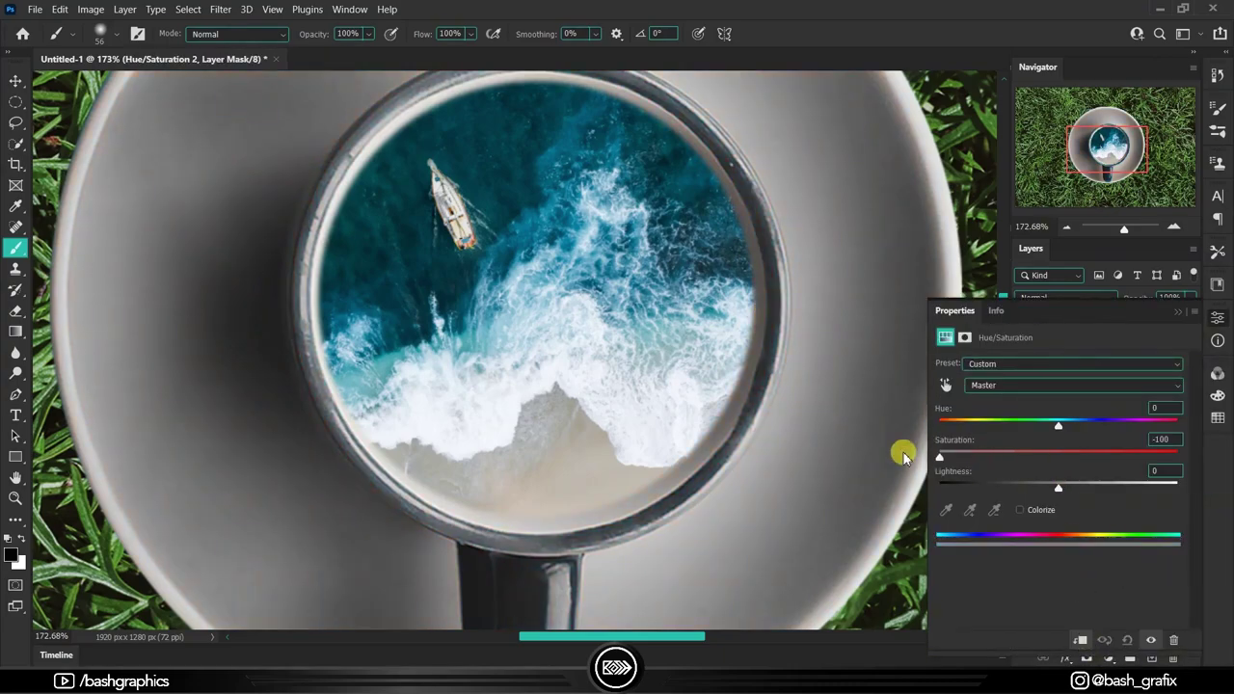
left_click(1107, 657)
left_click(1129, 473)
left_click_drag(1055, 405, 1055, 405)
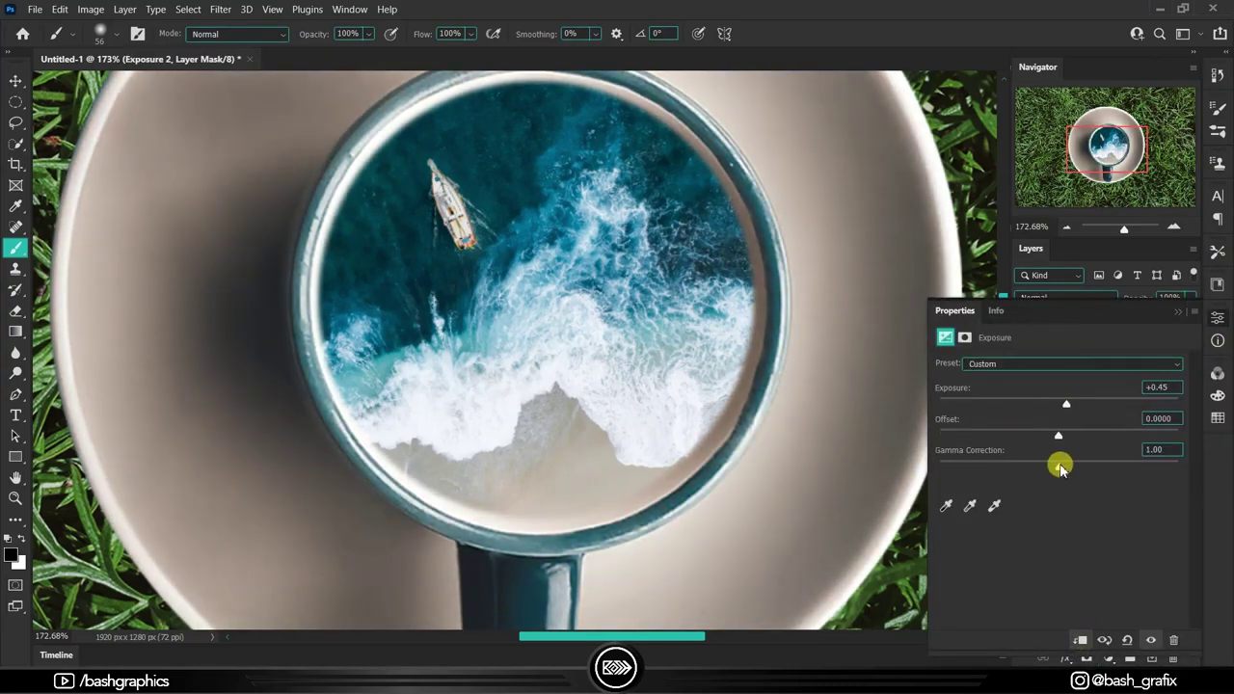
left_click_drag(1055, 463, 1046, 463)
left_click(1177, 310)
key("ctrl+0")
Step: Flip the cup layers horizontally with Free Transform
left_click(1118, 493)
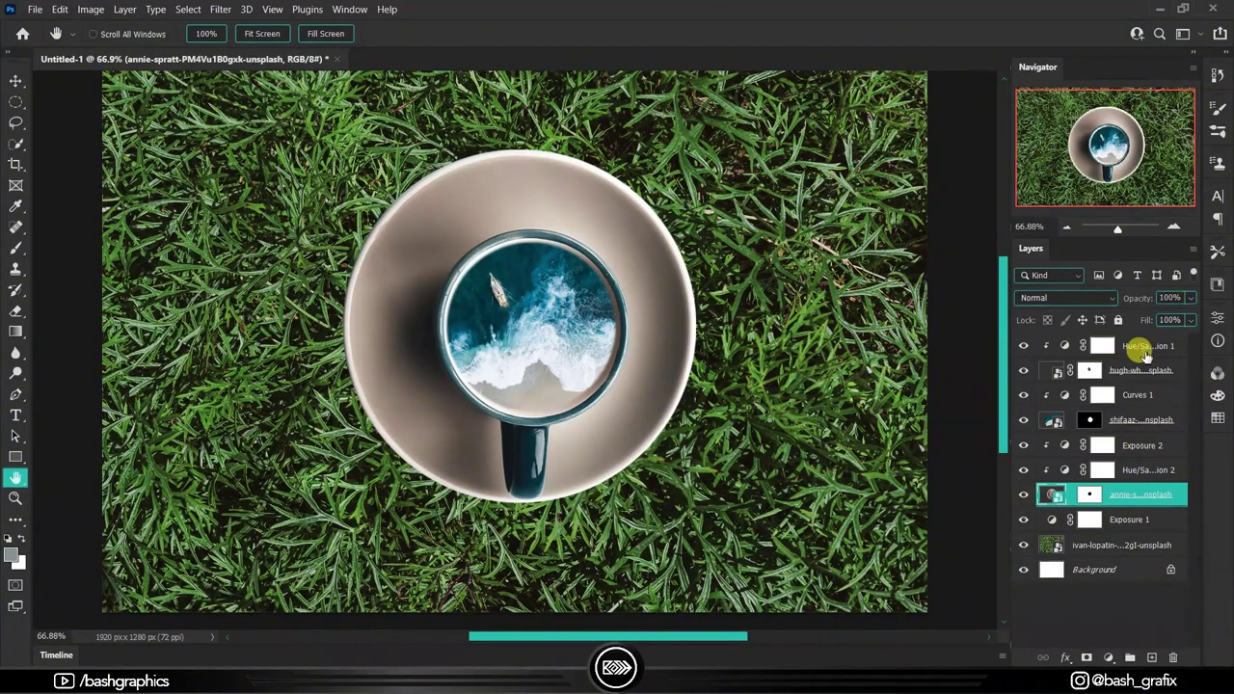
left_click(1129, 345, "shift")
key("ctrl+t")
right_click(592, 386)
left_click(625, 394)
key("Escape")
left_click(15, 498)
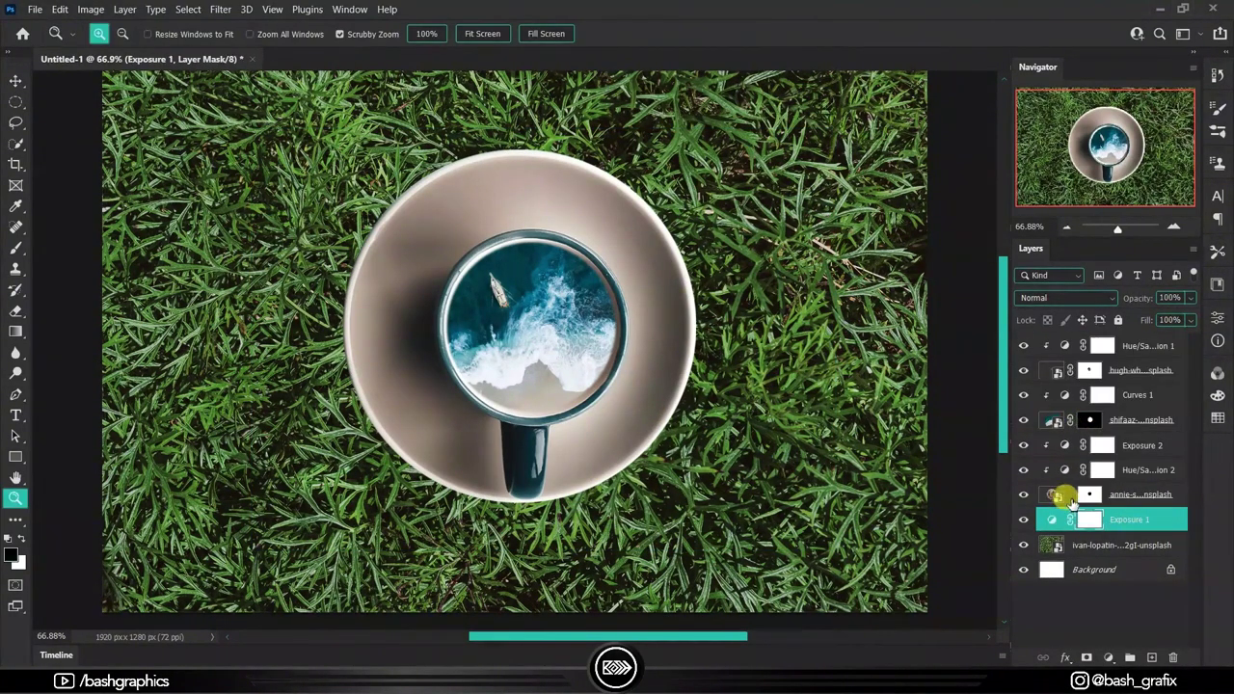
right_click(567, 413)
left_click(632, 360)
key("Return")
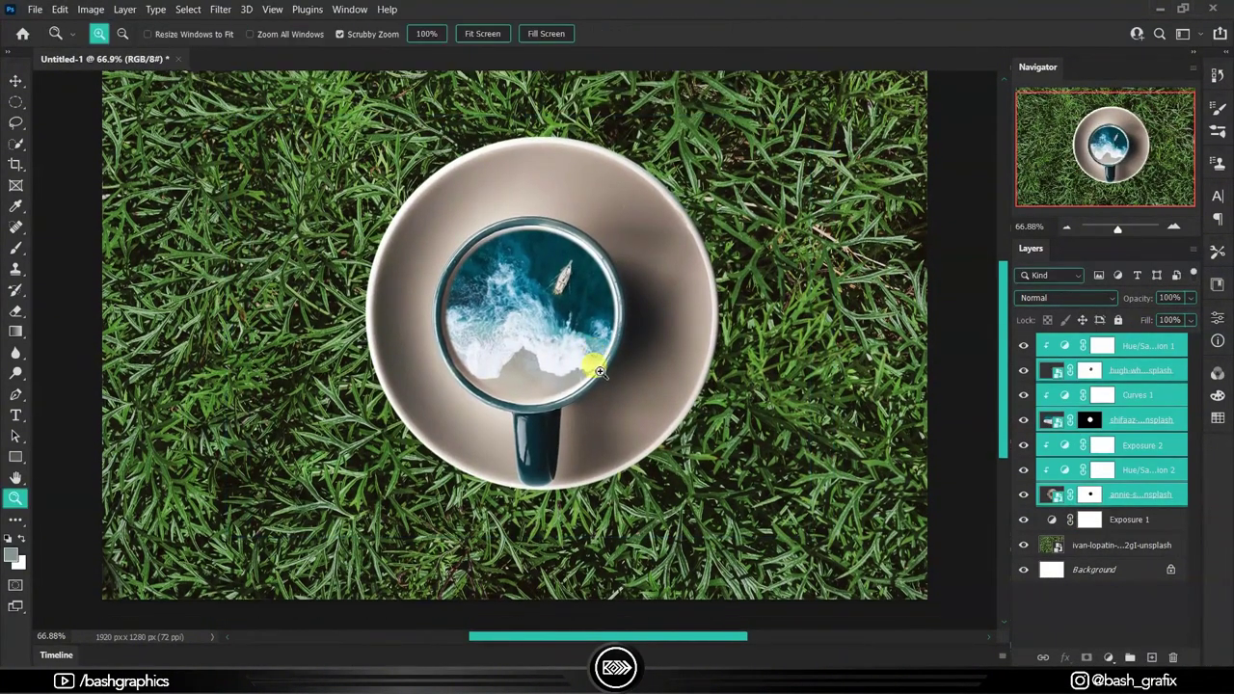
key("v")
double_click(1051, 494)
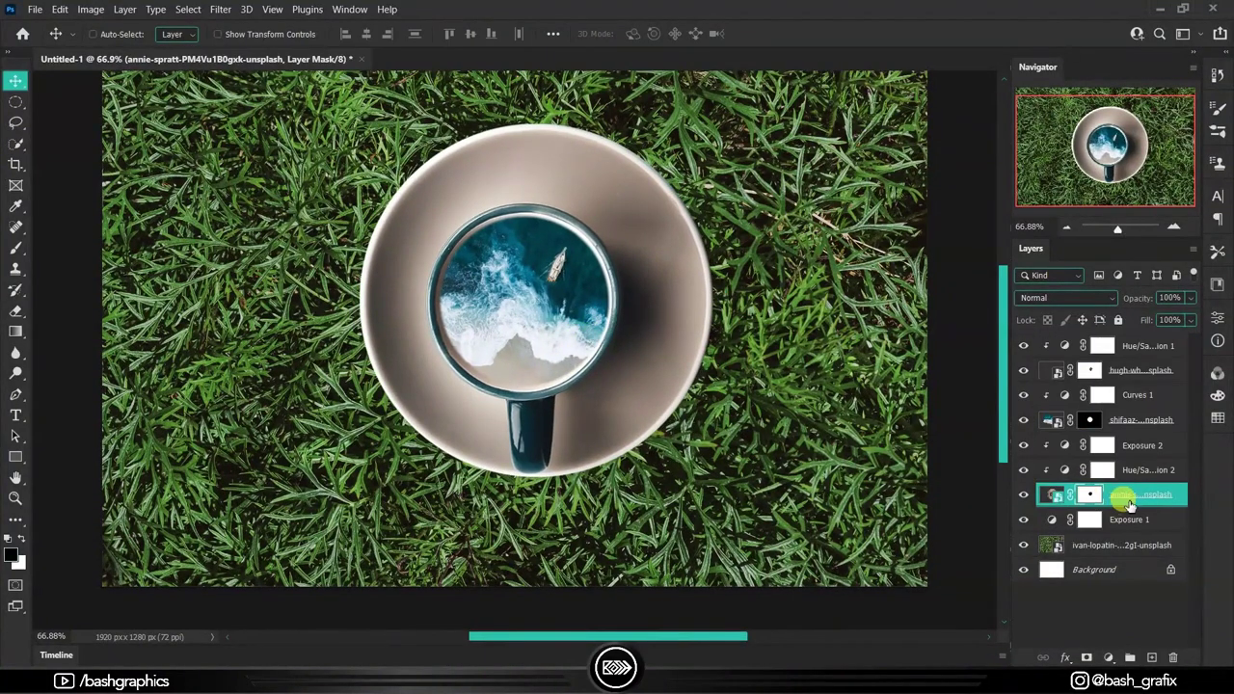
Step: Shrink the cup image inside its smart object and return to the composite
key("ctrl+t")
left_click_drag(315, 124, 331, 140)
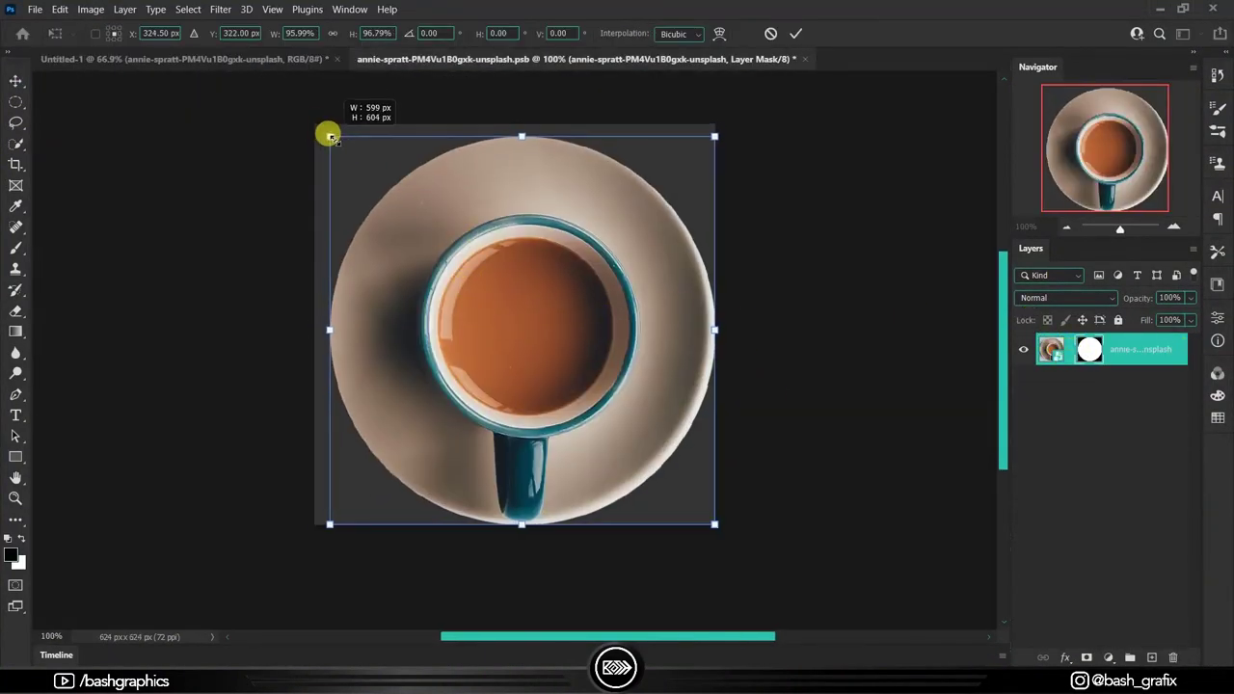
left_click_drag(714, 525, 708, 519)
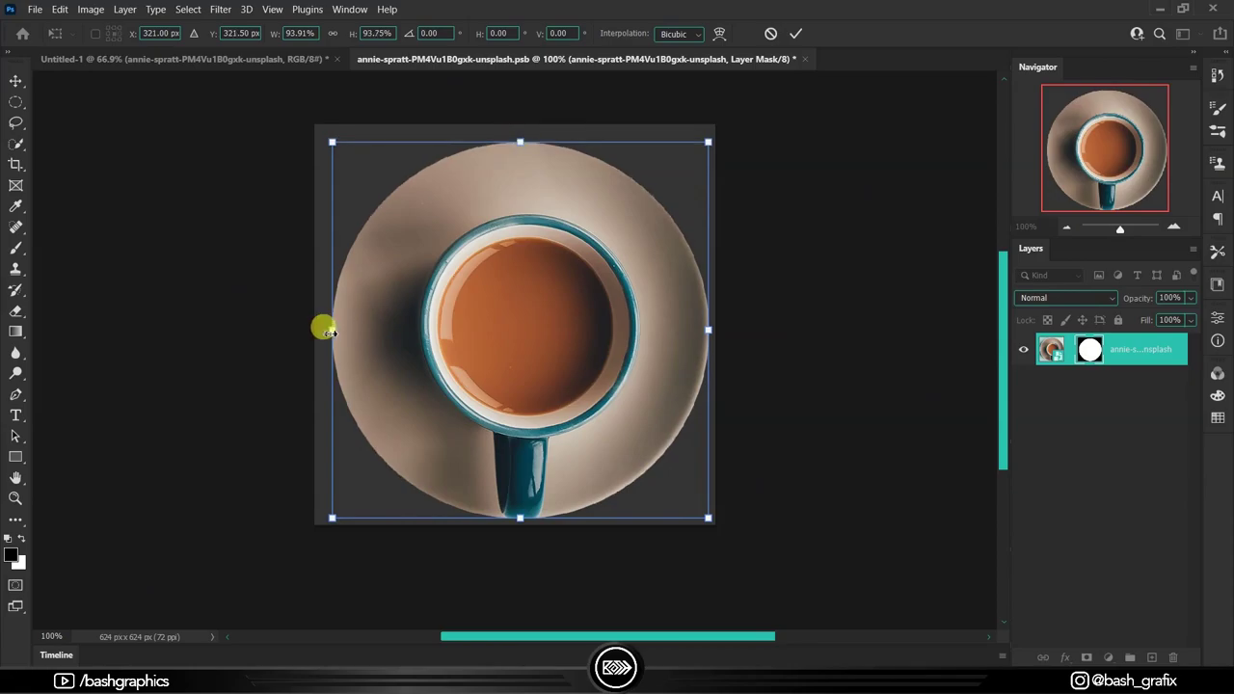
key("Return")
left_click(183, 59)
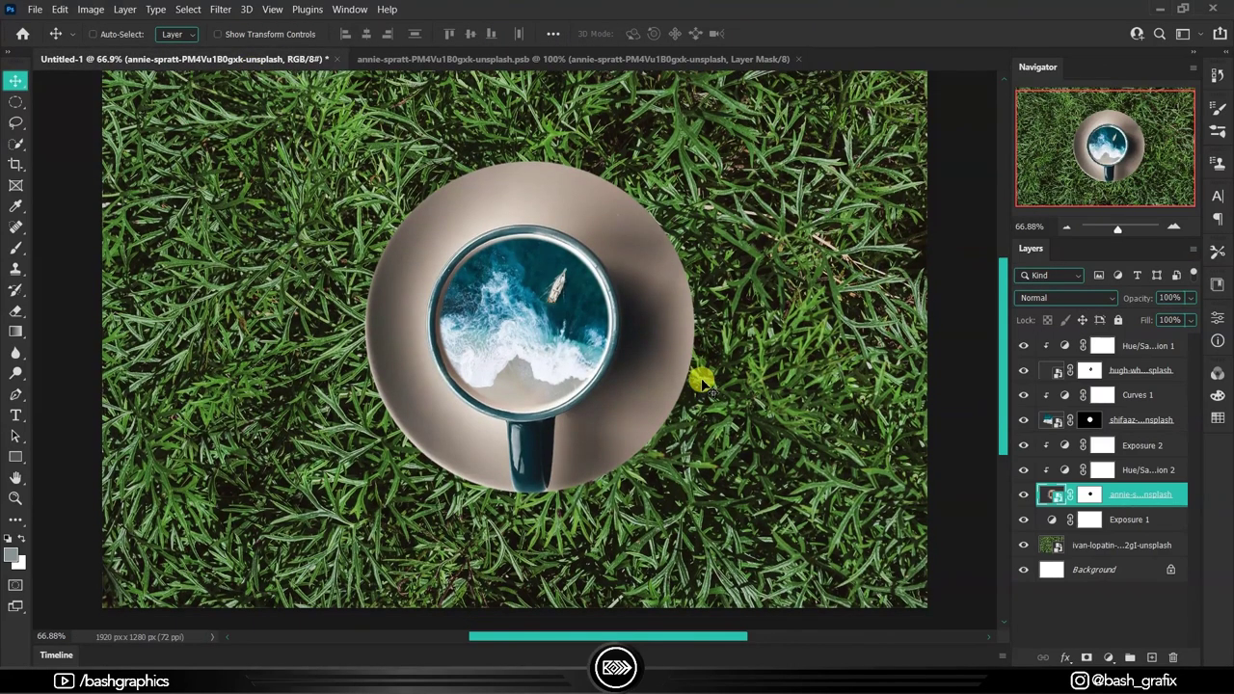
Step: Zoom in on the cup in the composite and clear the trial quick selection
key("z")
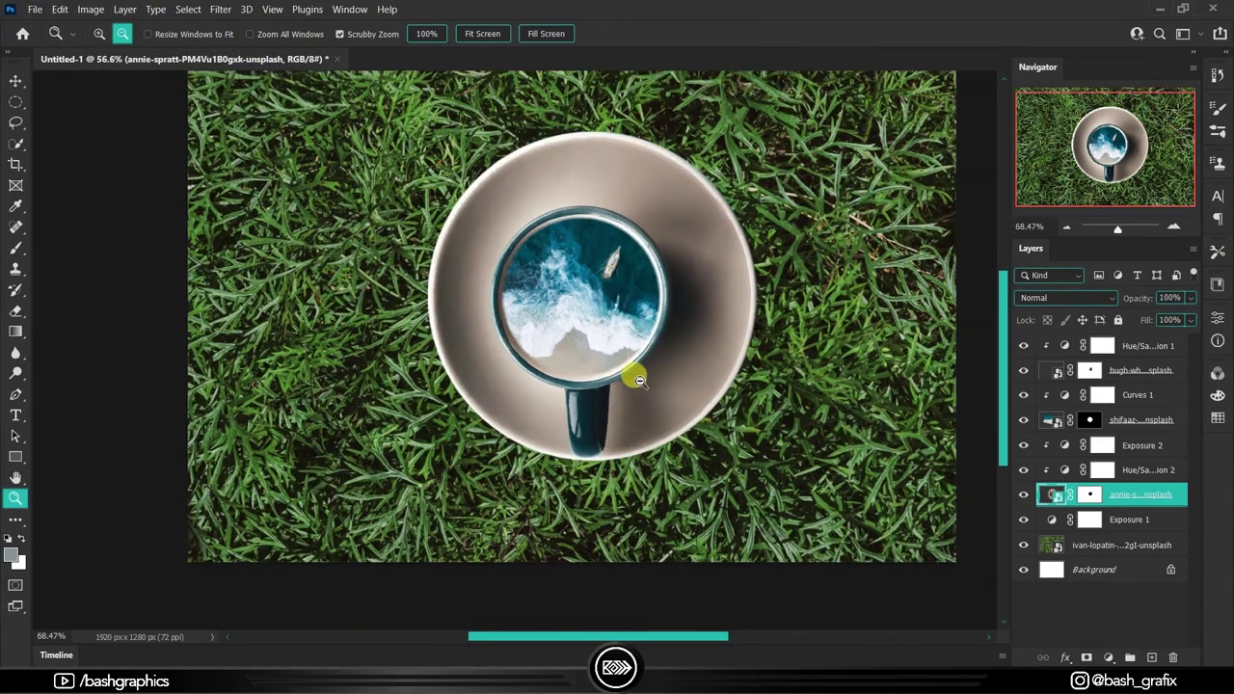
left_click_drag(638, 398, 689, 300)
key("w")
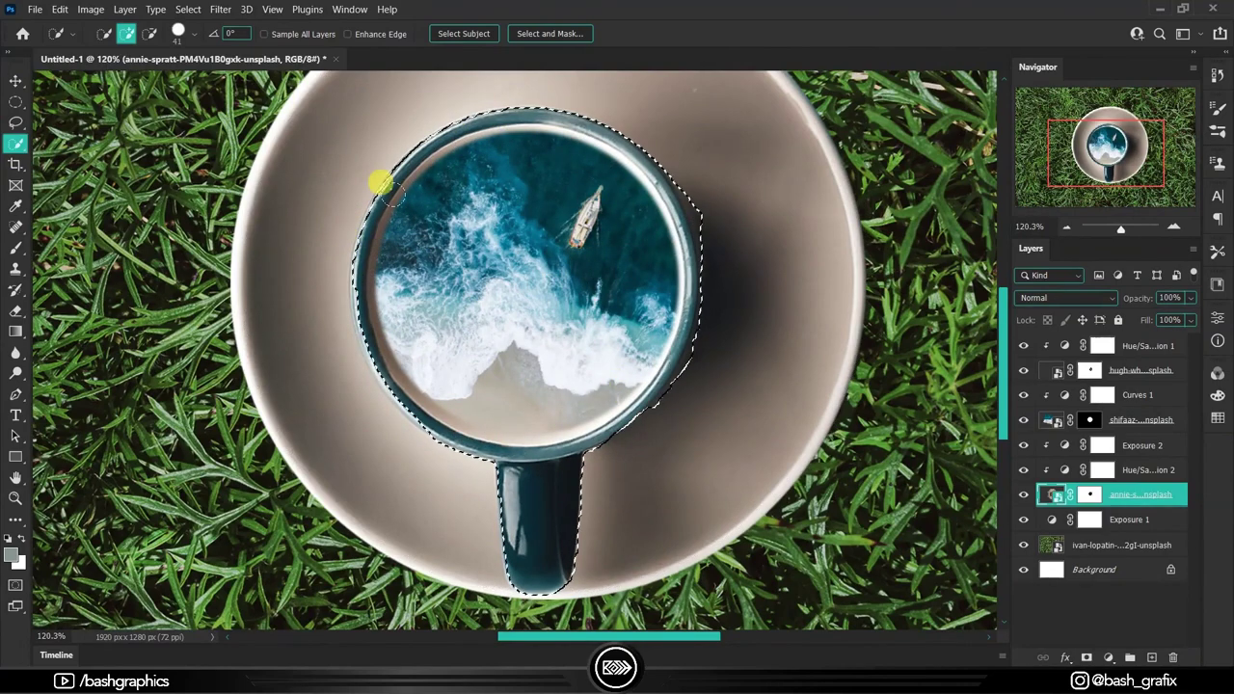
key("ctrl+d")
scroll(669, 391, "down", 3)
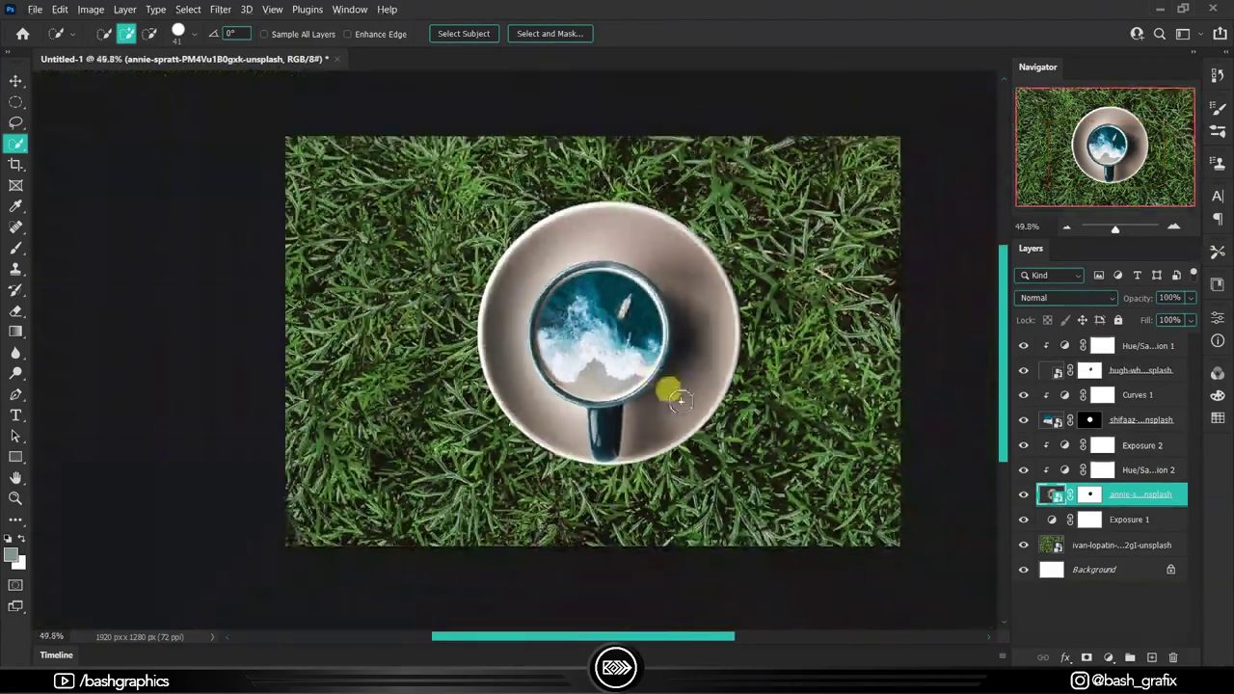
scroll(601, 406, "up", 2)
scroll(733, 415, "up", 1)
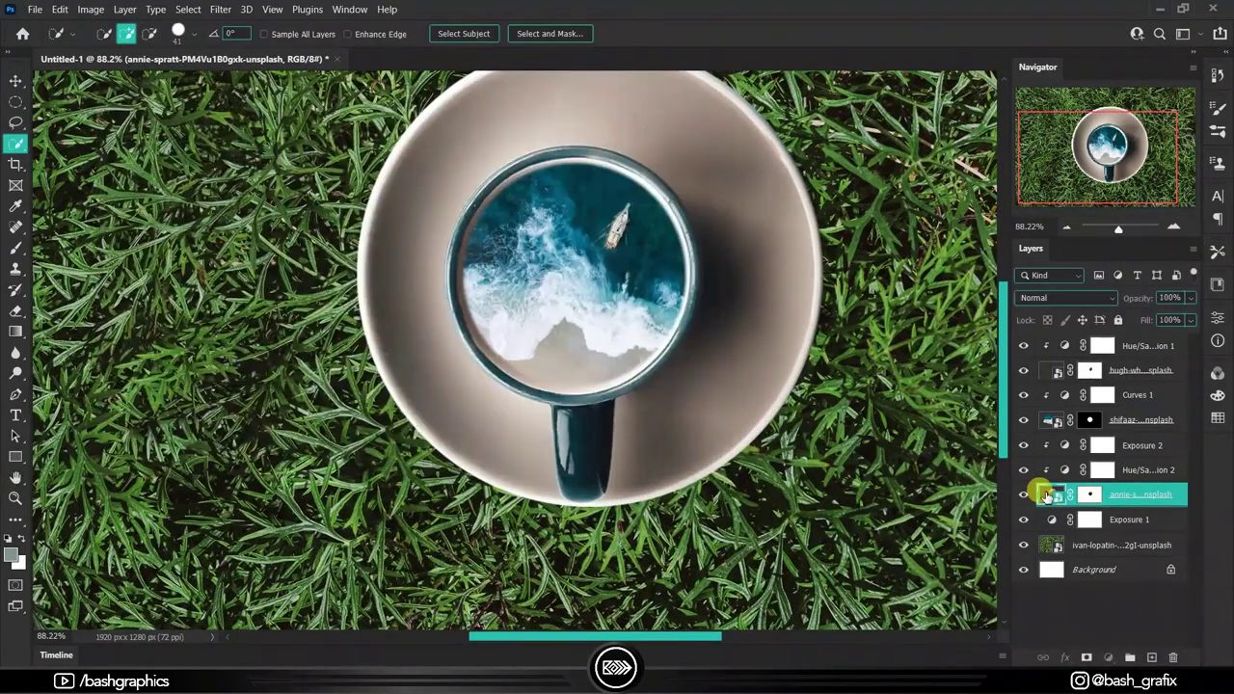
Step: In the cup smart object, Select Subject the cup and lasso in the handle
double_click(1053, 494)
left_click(188, 9)
left_click(249, 192)
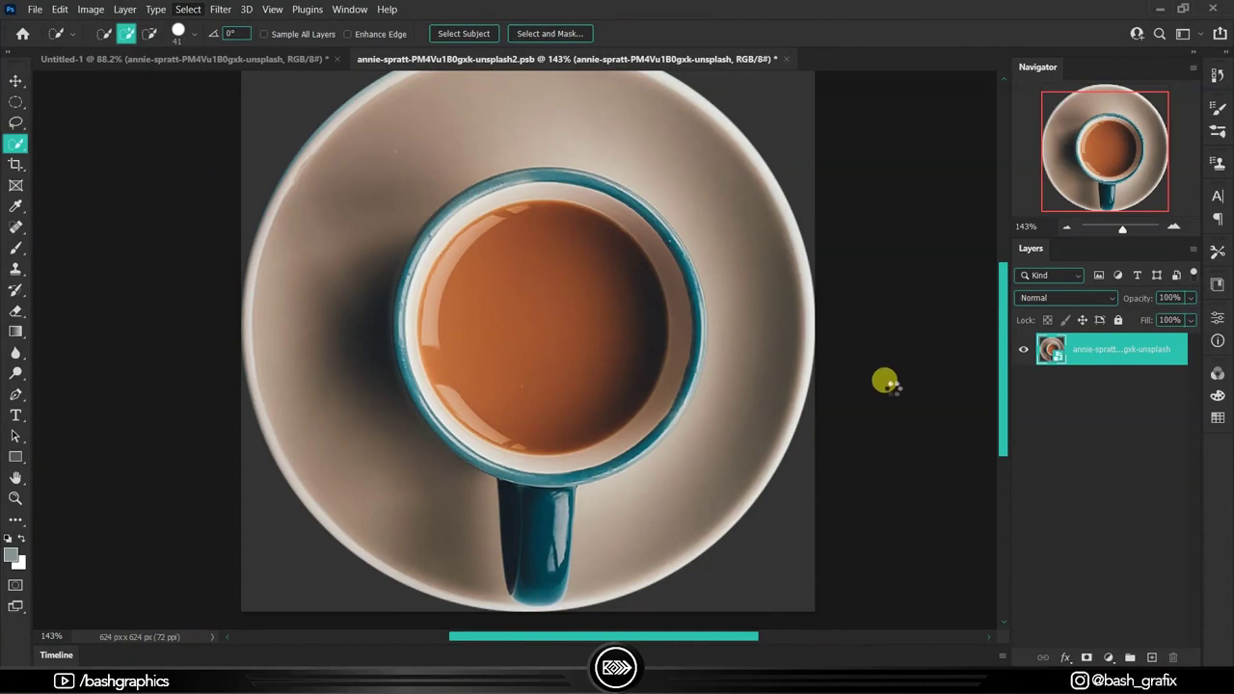
scroll(530, 251, "up", 1)
key("m")
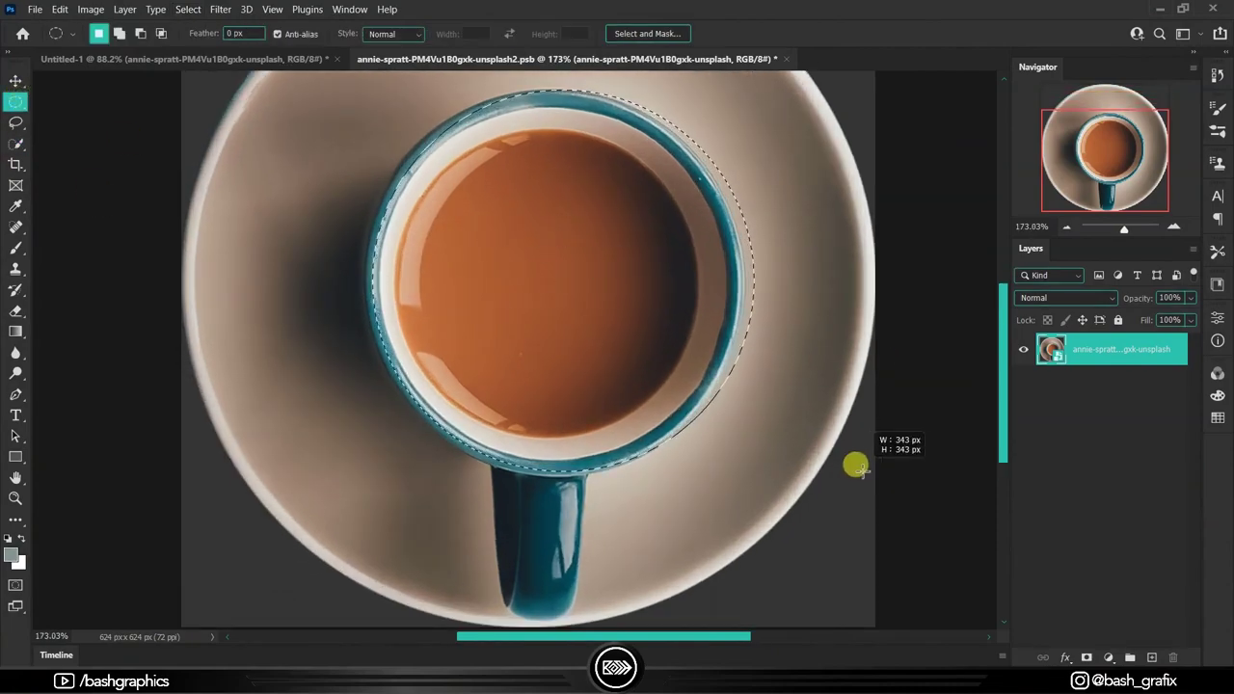
key("l")
scroll(665, 424, "up", 2)
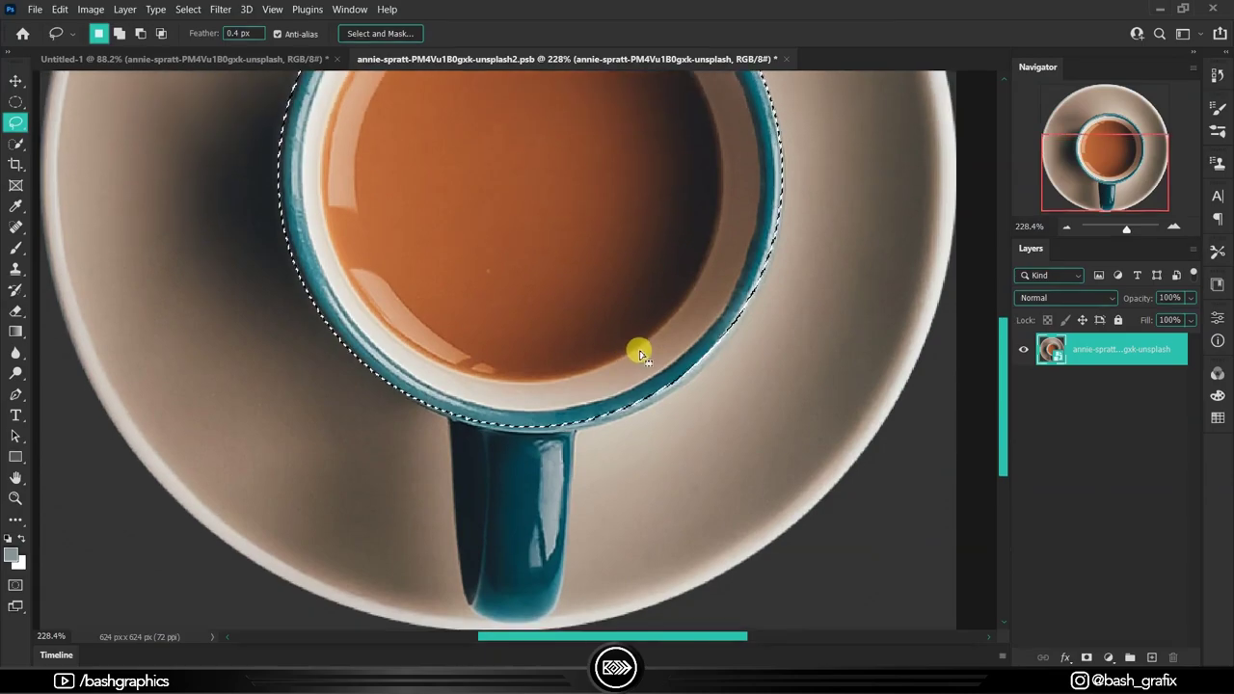
scroll(660, 489, "up", 3)
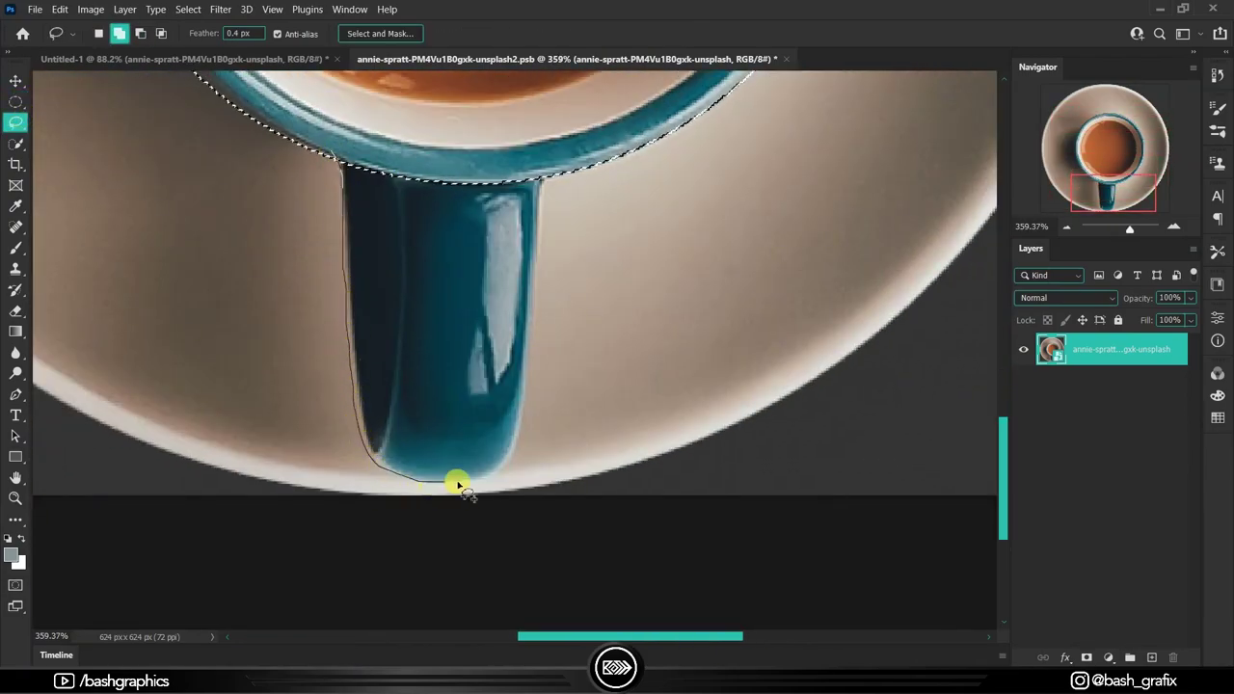
left_click_drag(474, 165, 543, 114)
scroll(542, 113, "down", 2)
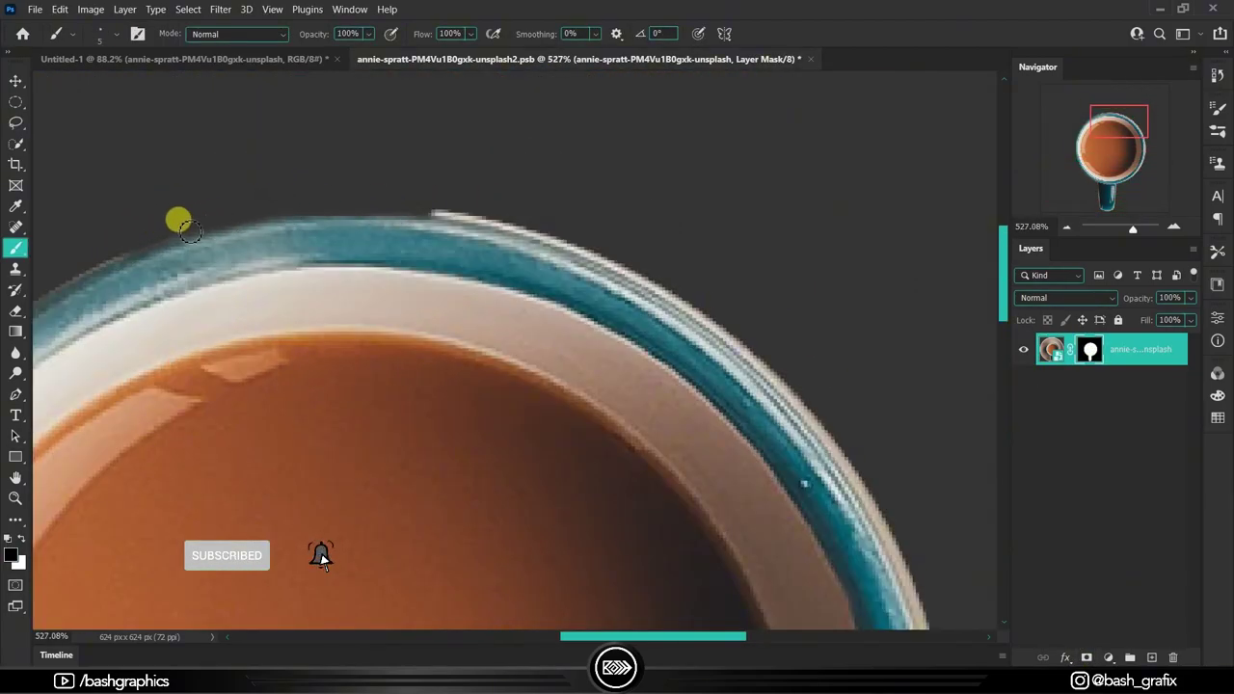
Step: Adjust the Lasso selection to fit the mug's rim
scroll(415, 209, "up", 2)
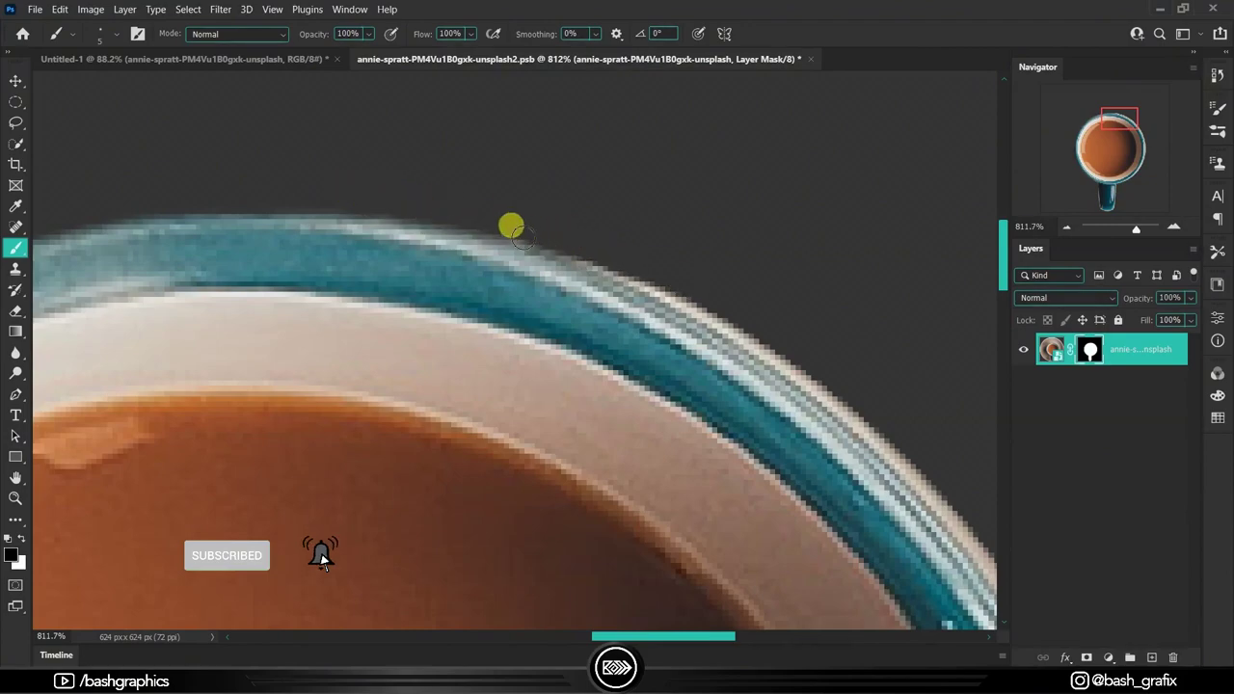
scroll(834, 331, "down", 3)
scroll(381, 147, "up", 5)
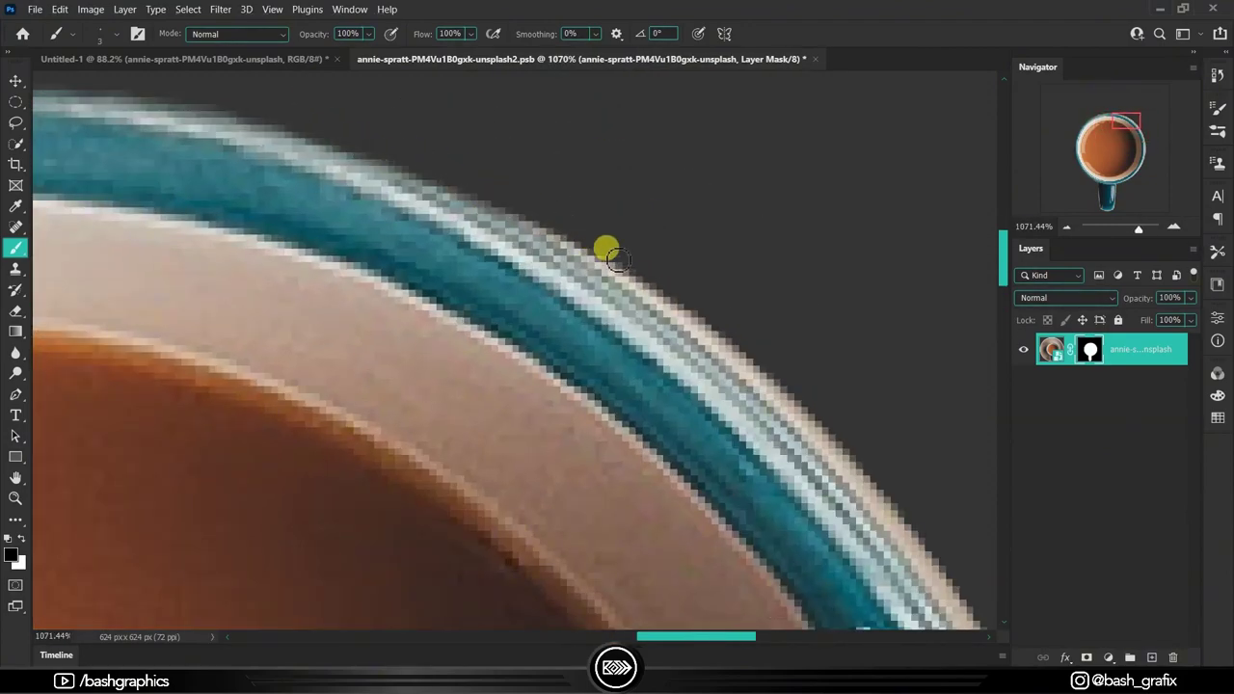
left_click_drag(646, 289, 442, 178)
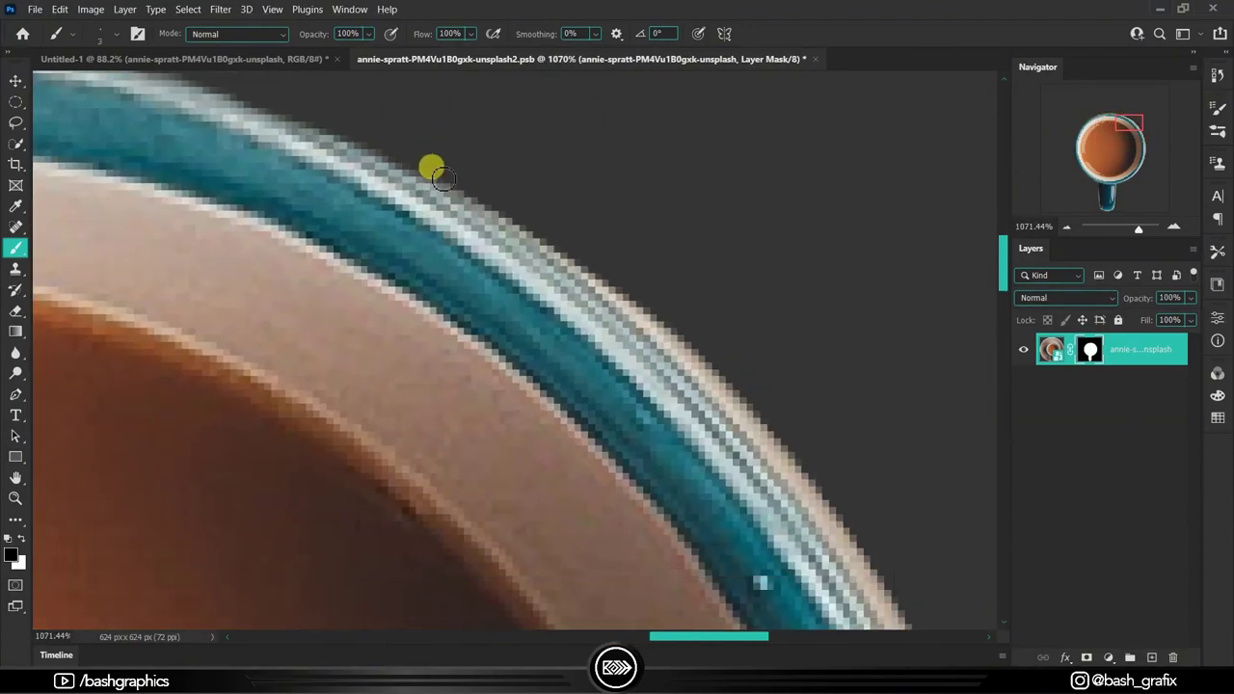
scroll(789, 431, "down", 5)
scroll(647, 234, "down", 1)
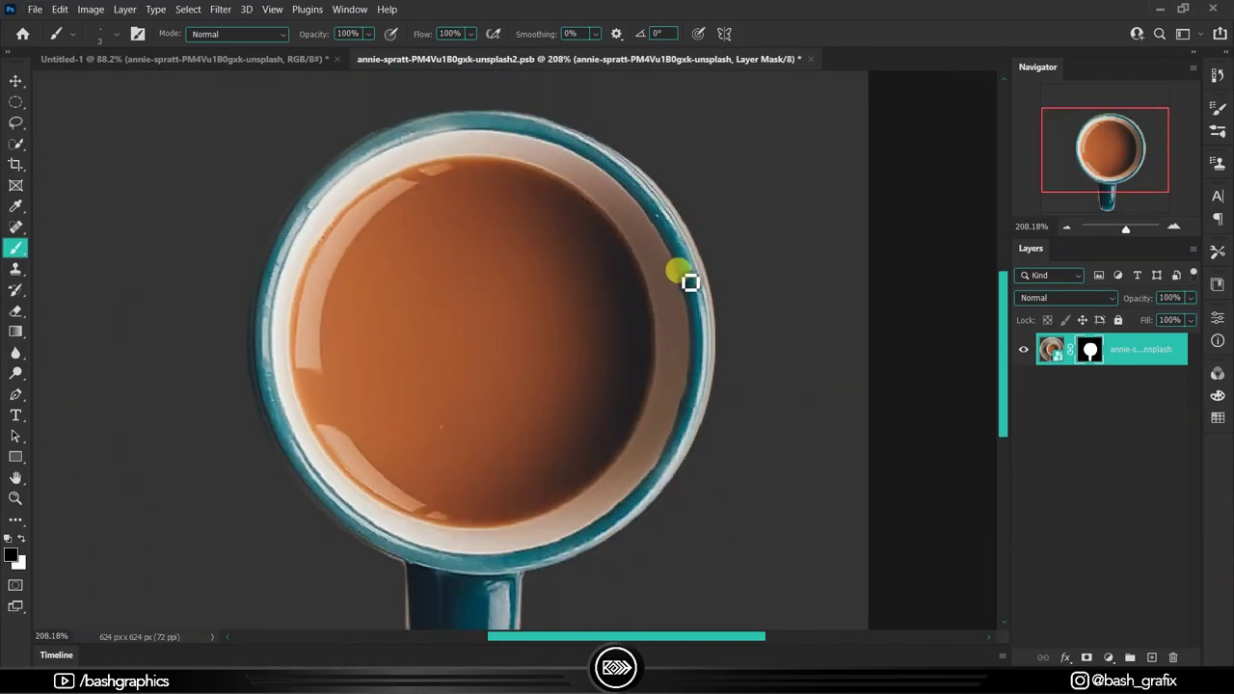
key("l")
left_click_drag(671, 459, 672, 459)
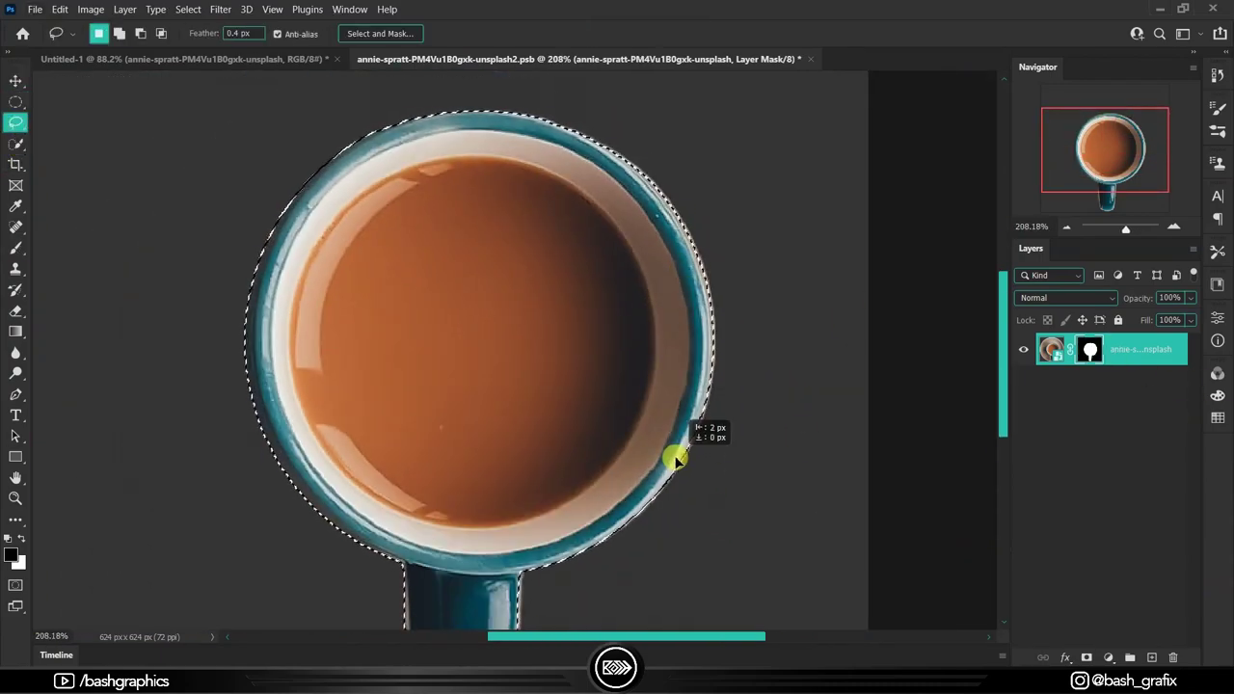
Step: Invert the selection, paint the mask black around the mug, and save the smart object
key("ctrl+shift+i")
key("b")
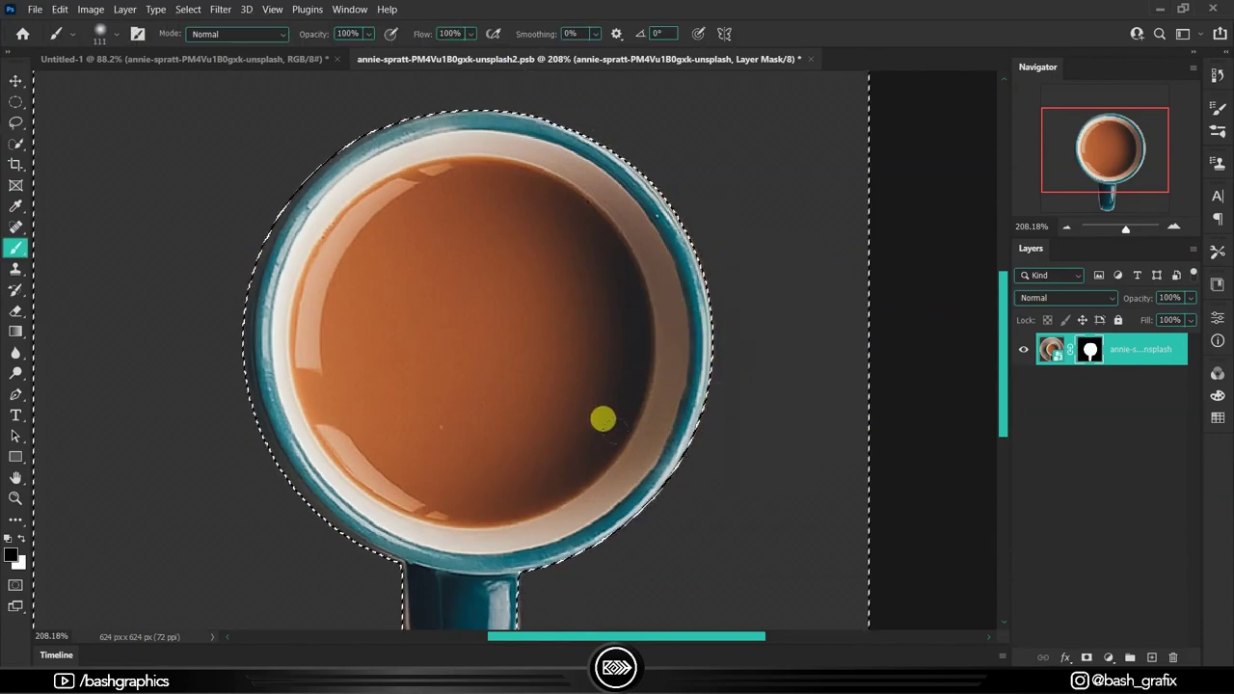
scroll(603, 418, "down", 2)
key("l")
key("ctrl+d")
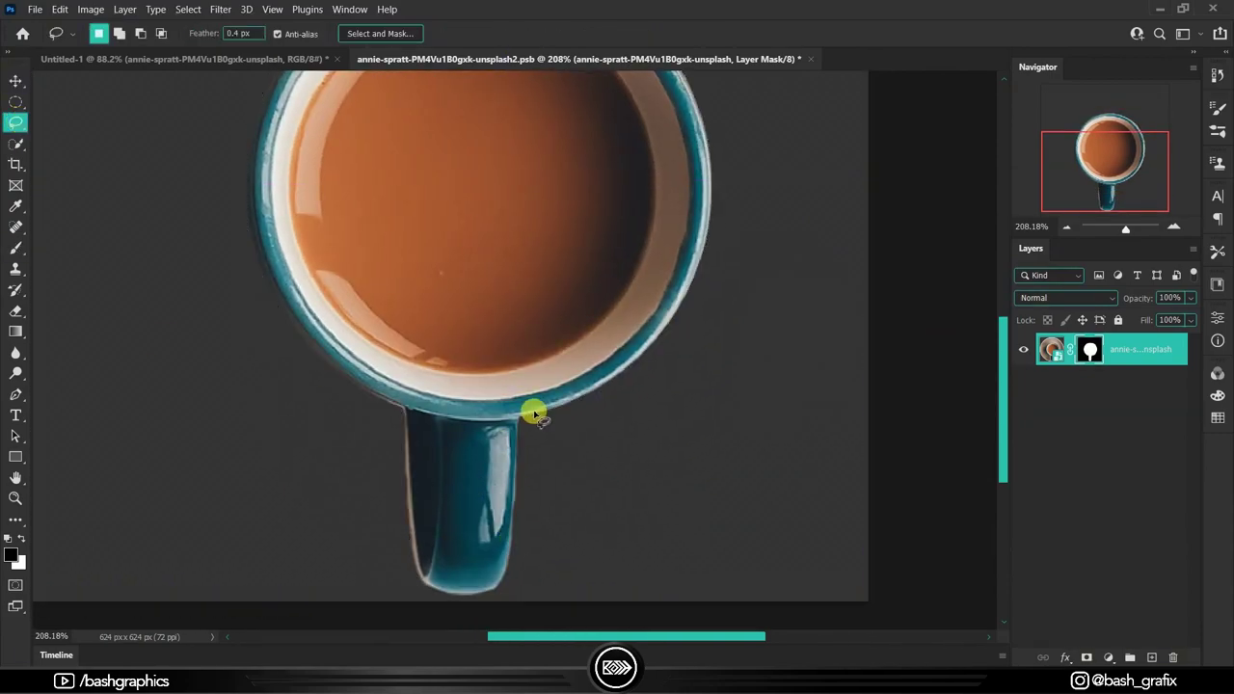
left_click_drag(549, 415, 555, 413)
key("b")
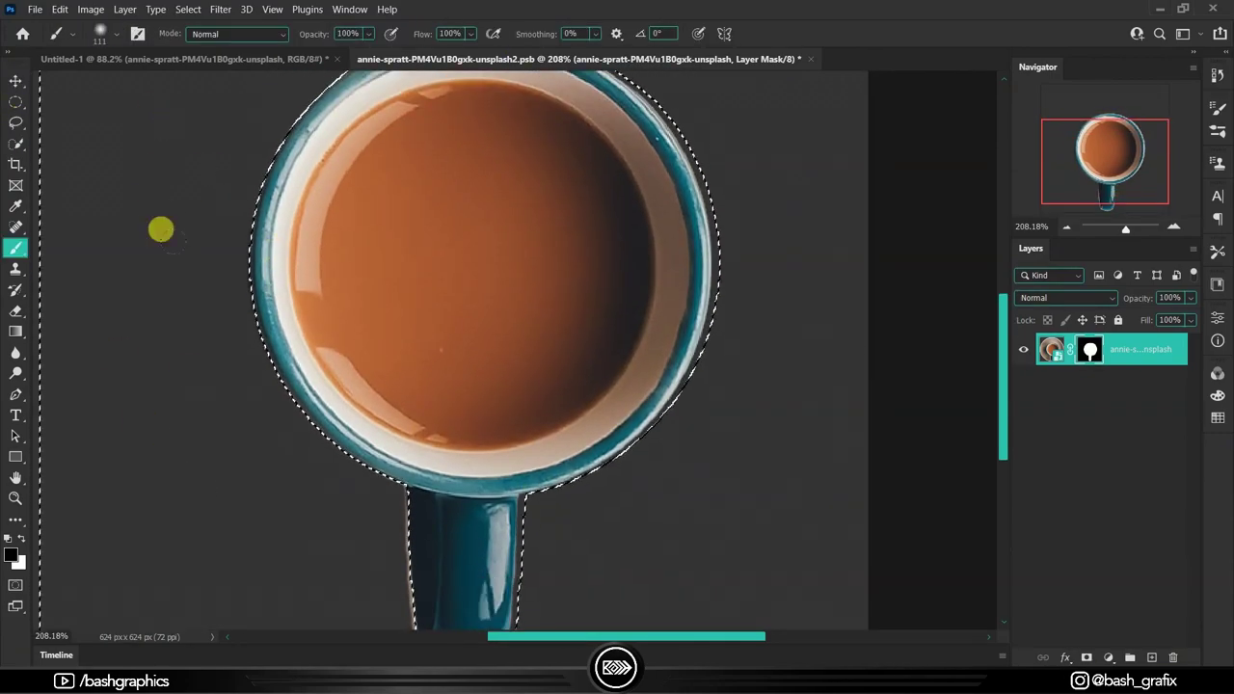
key("ctrl+d")
scroll(704, 215, "down", 2)
key("ctrl+s")
Step: Close the cup document and rotate the ocean waves inside the mug
key("ctrl+w")
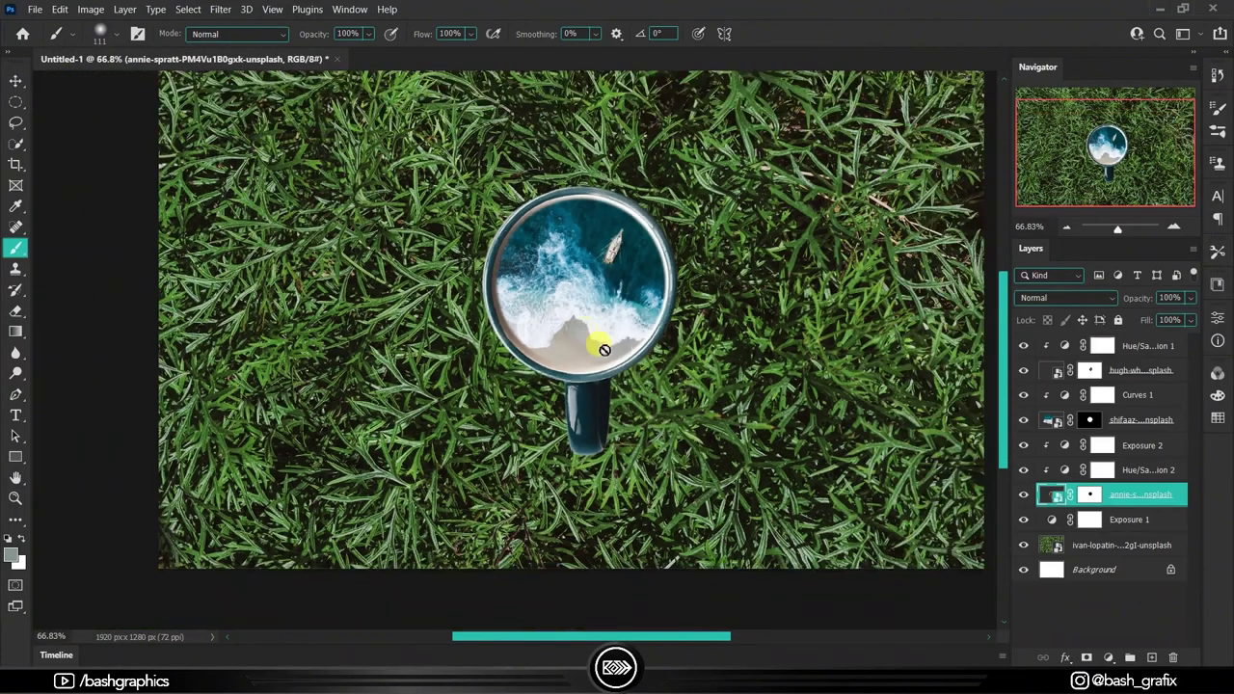
left_click(1023, 495)
left_click(1099, 521)
left_click(1050, 420)
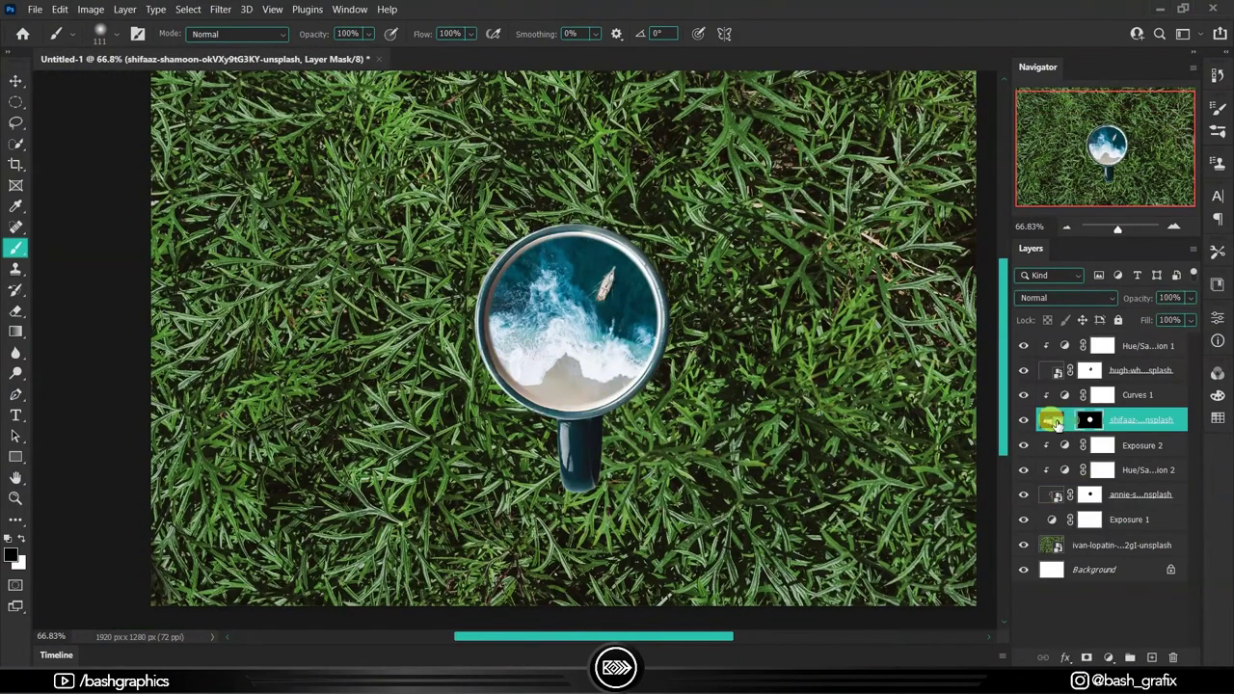
key("ctrl+t")
mouse_move(598, 353)
left_mouse_down()
mouse_move(754, 376)
mouse_move(816, 402)
left_mouse_up()
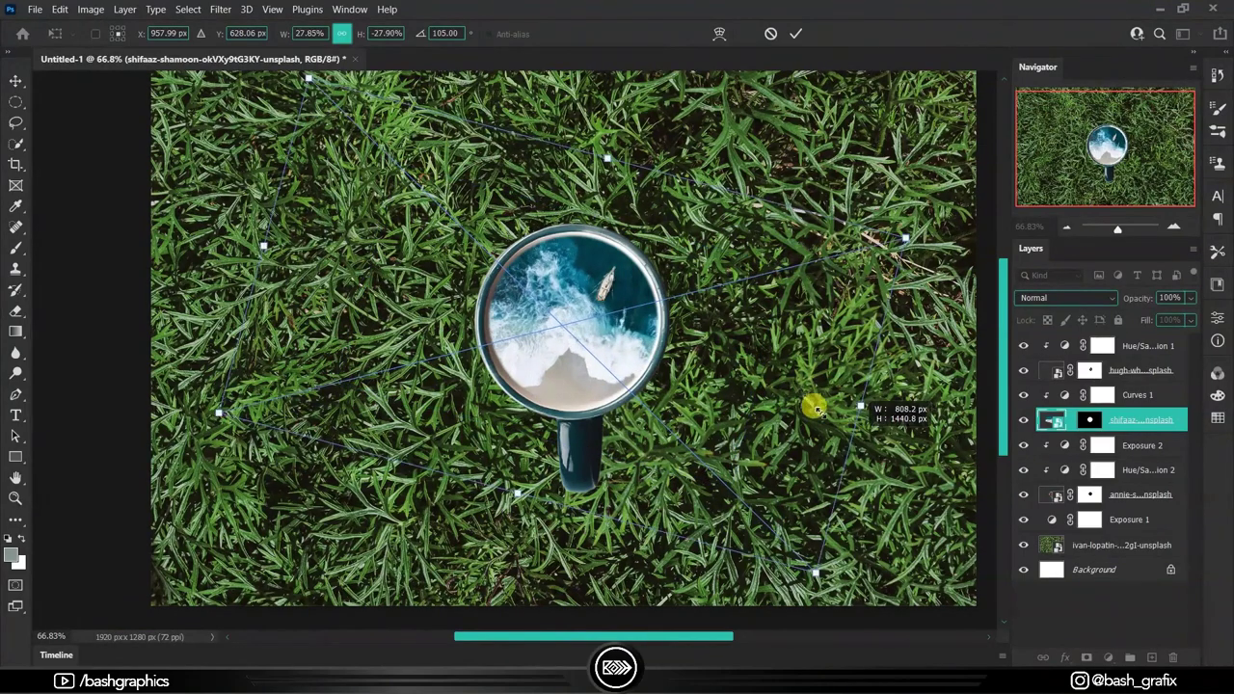
key("Return")
Step: Adjust the boat, then scale up the mug together with all its contents
left_click(626, 311, "ctrl")
key("ctrl+t")
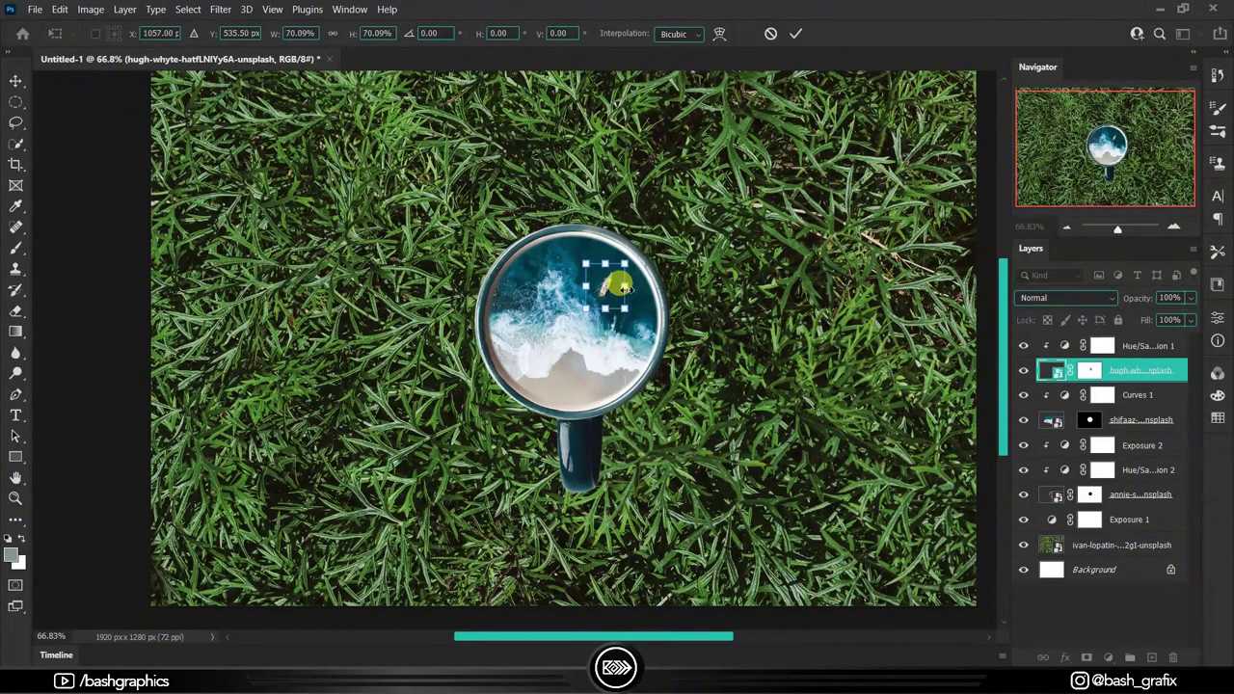
key("Return")
left_click(1138, 345)
left_click(1141, 495, "shift")
key("ctrl+t")
mouse_move(791, 345)
left_mouse_down()
mouse_move(906, 359)
mouse_move(837, 339)
left_mouse_up()
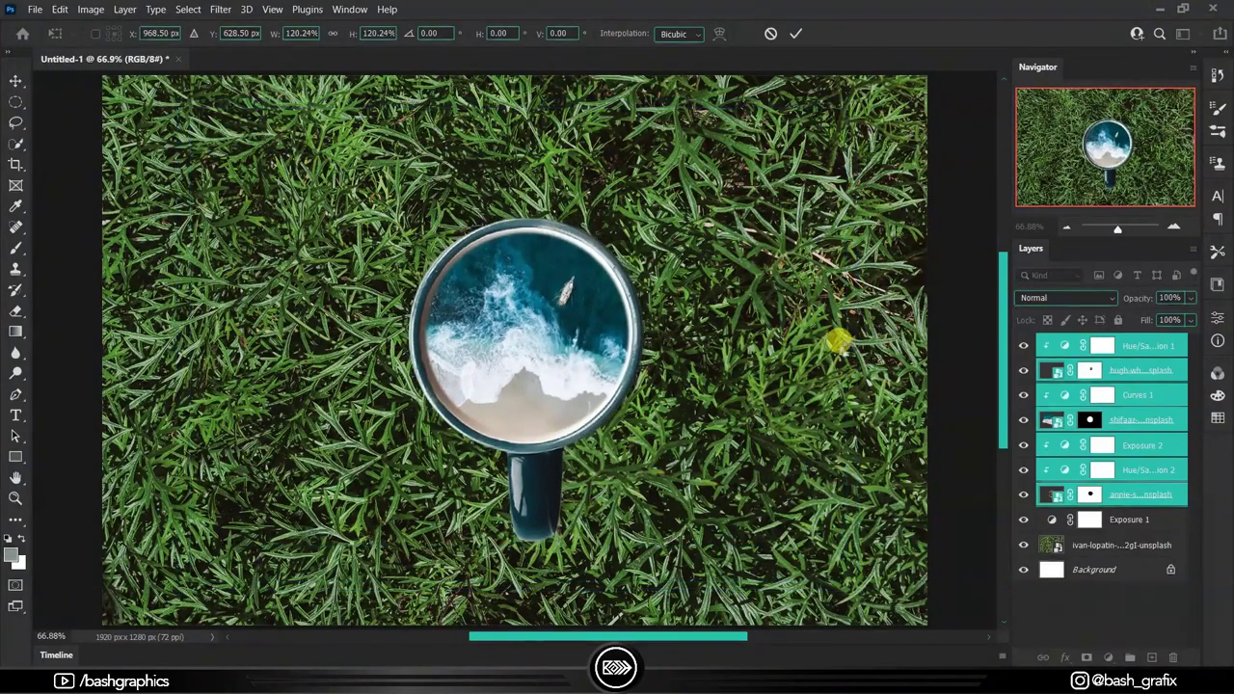
key("Return")
left_click(1128, 519)
Step: Position the white plate image centred under the mug as its saucer
mouse_move(576, 424)
left_mouse_down()
mouse_move(783, 361)
mouse_move(693, 362)
left_mouse_up()
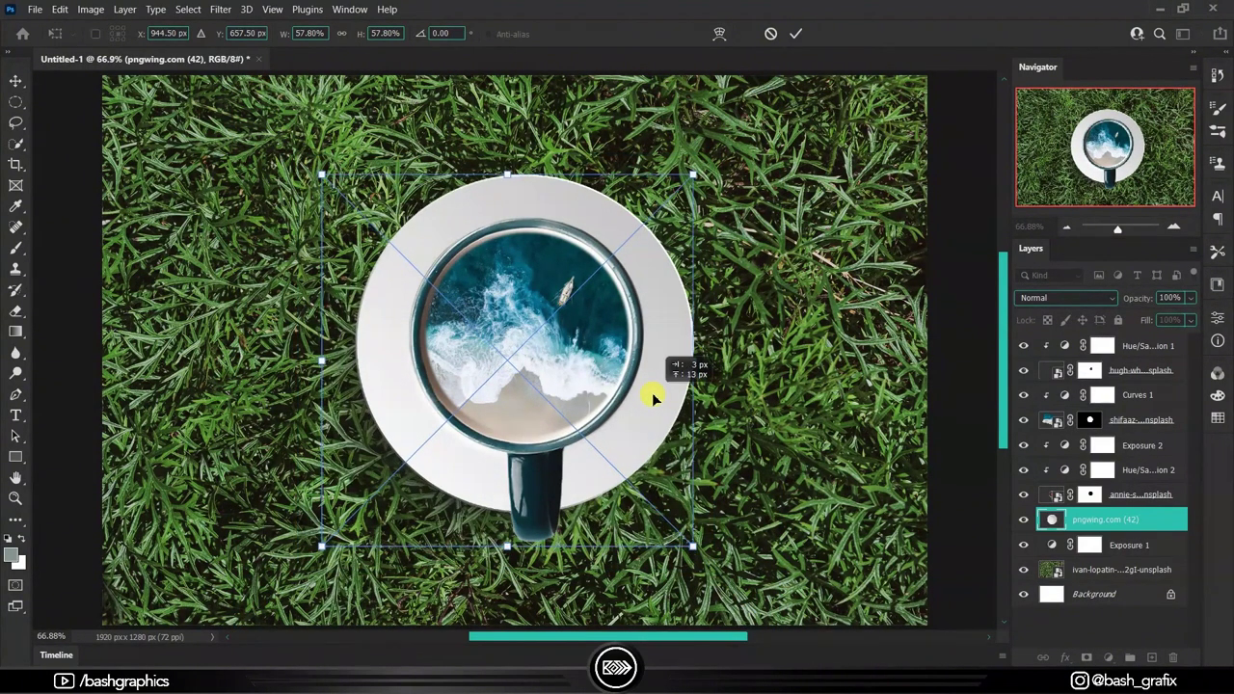
left_click_drag(650, 404, 652, 398)
key("Return")
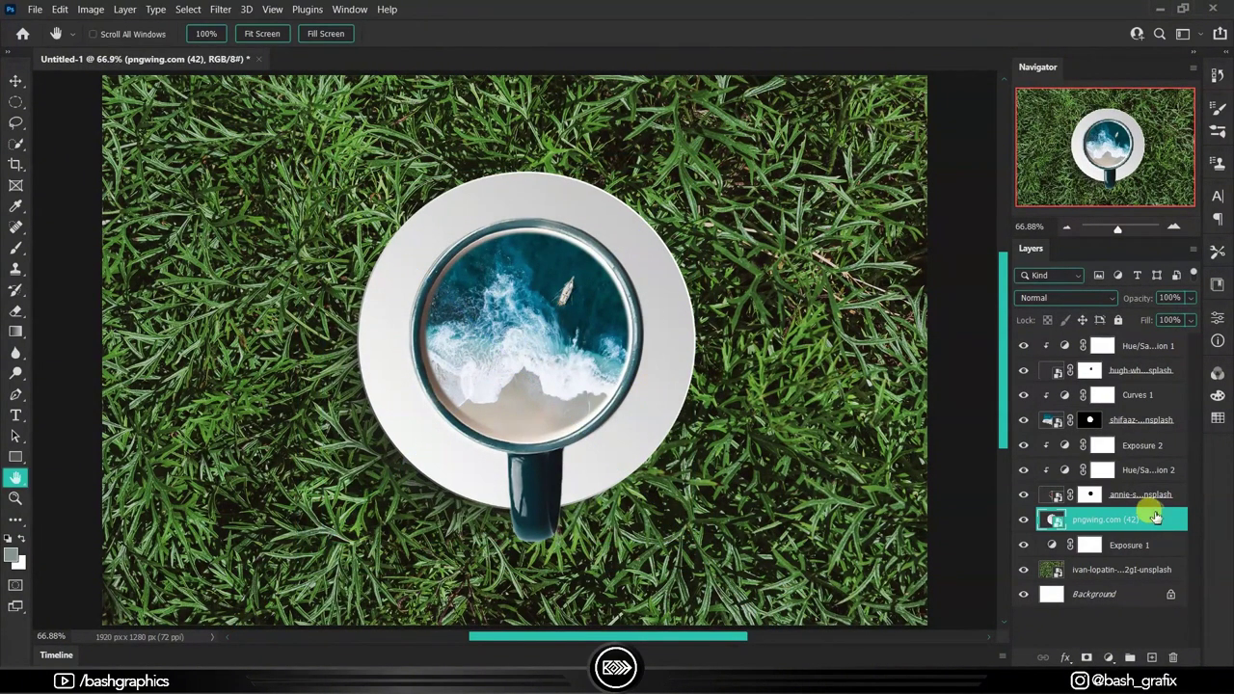
Step: Raise the Exposure 2 adjustment so the mug turns white
double_click(1064, 469)
left_click(1217, 338)
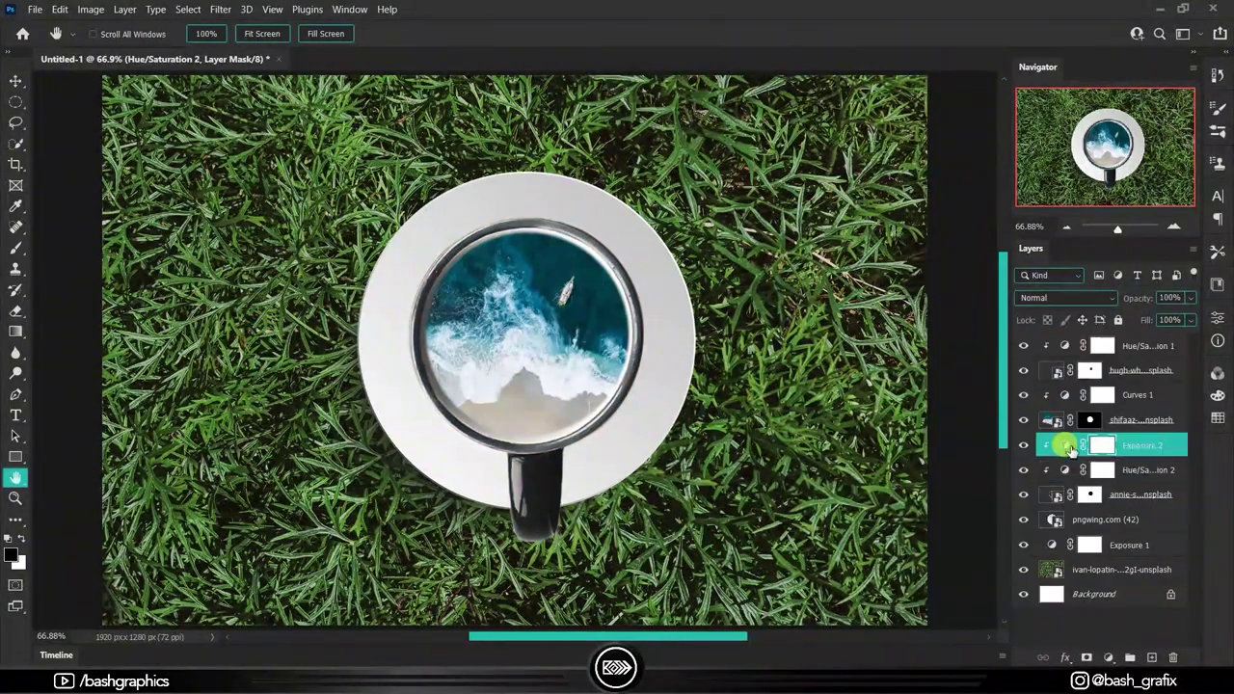
double_click(1056, 441)
left_click_drag(1059, 403, 1138, 402)
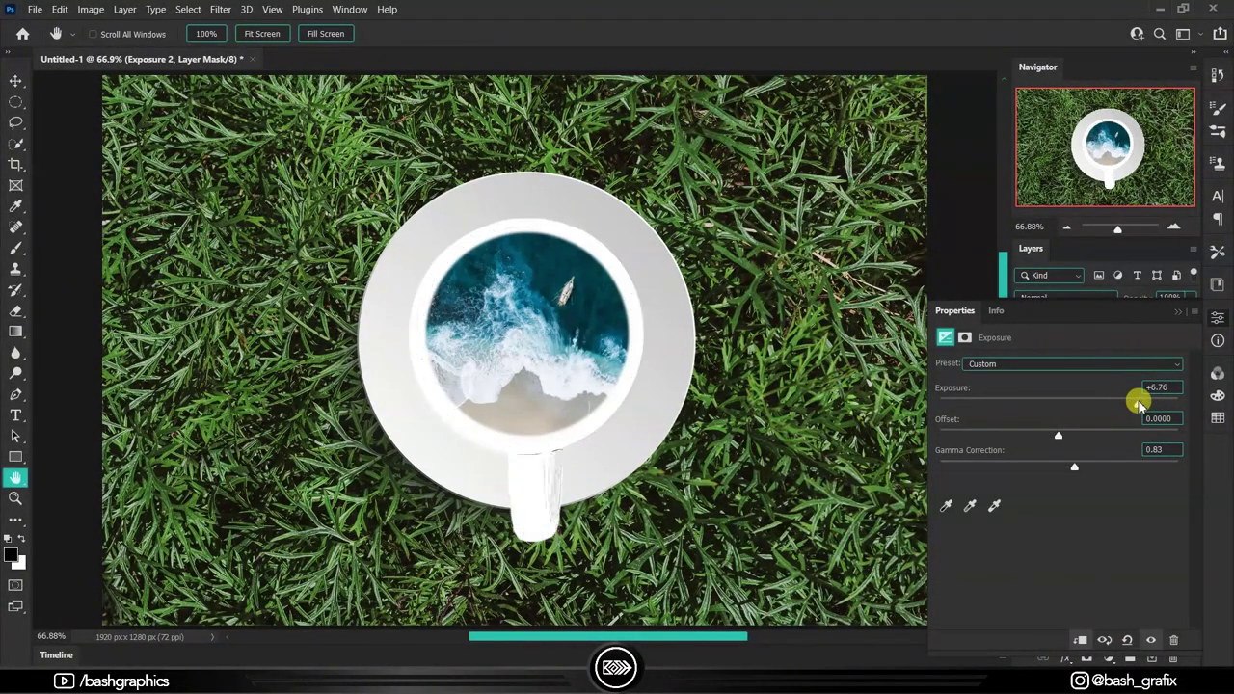
left_click(1177, 310)
double_click(1060, 470)
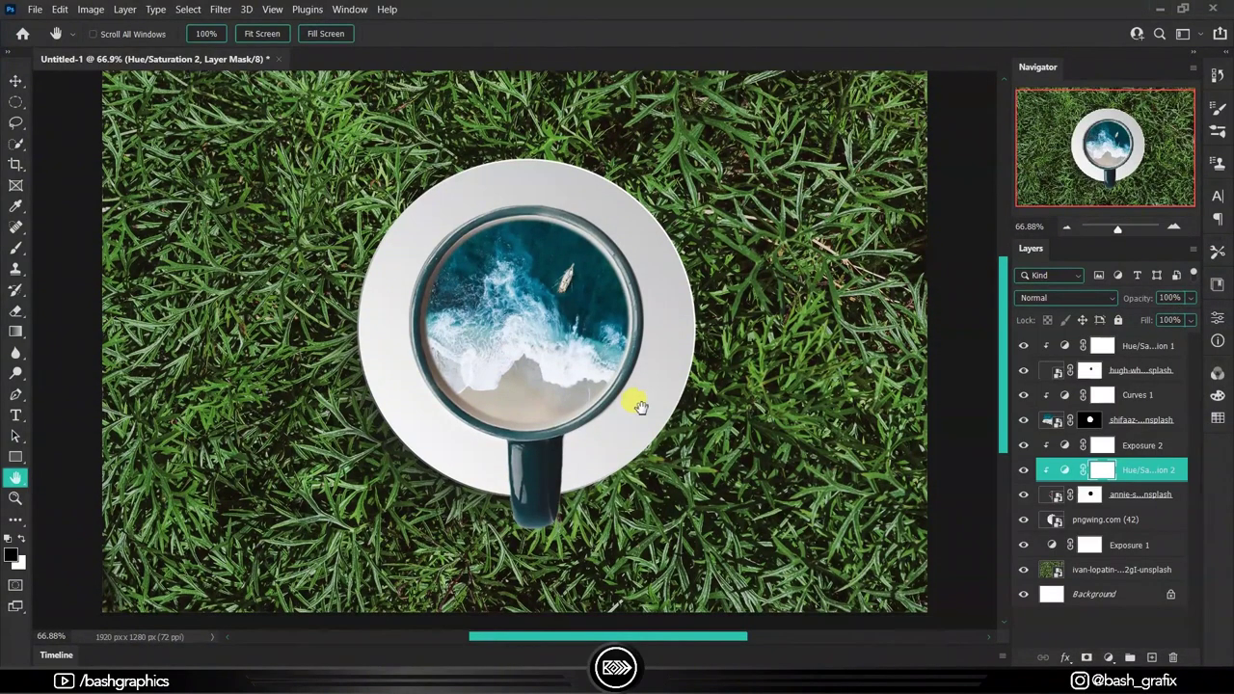
Step: Scale the shifaaz ocean layer up to about 106% so the waves fill the rim
scroll(559, 451, "up", 2)
key("alt+]")
key("alt+]")
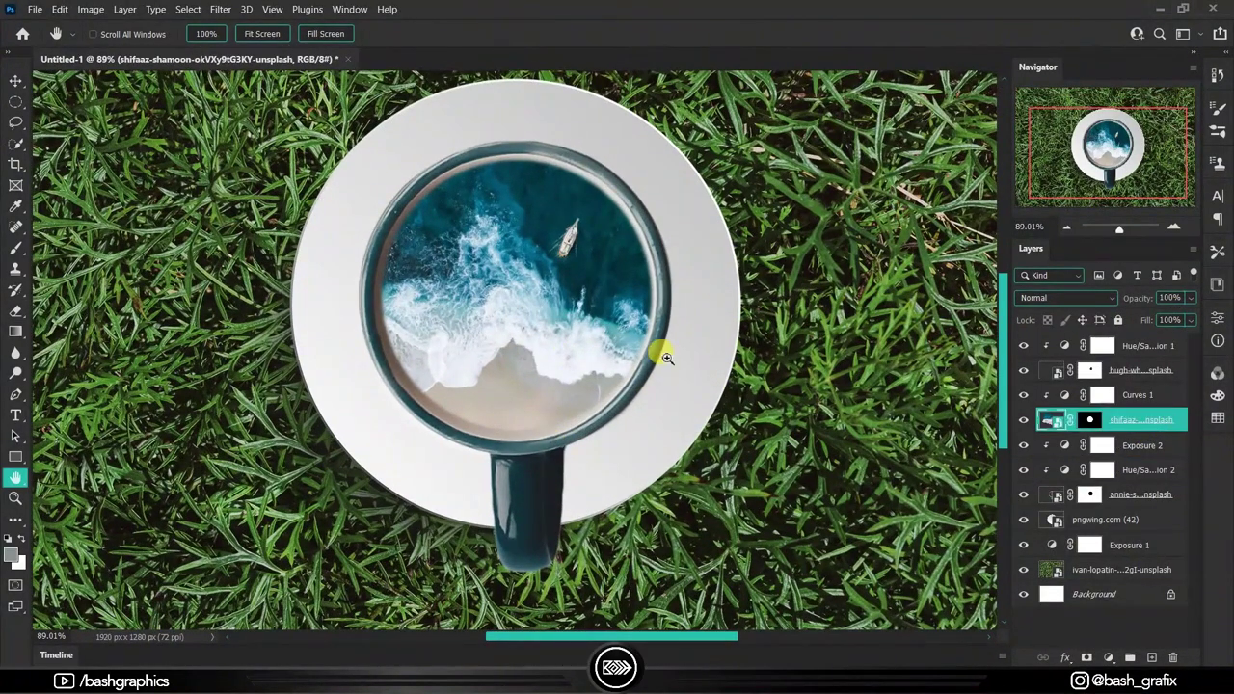
key("ctrl+t")
left_click_drag(933, 309, 968, 310)
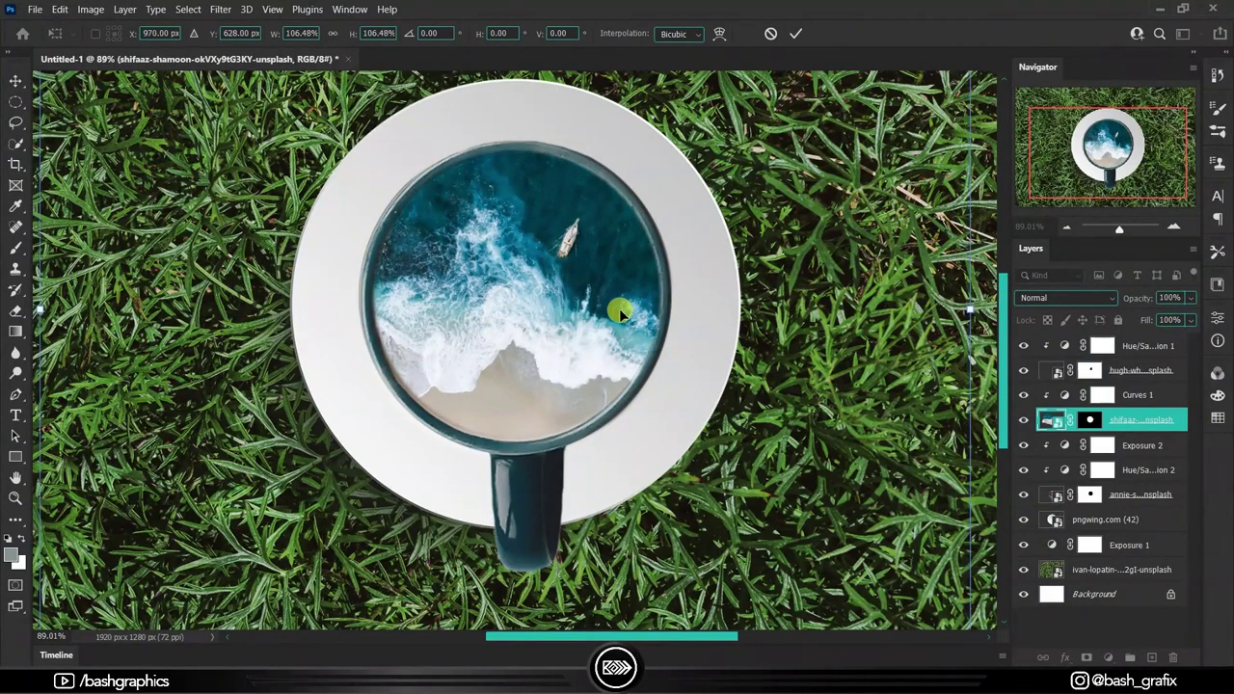
key("Return")
scroll(617, 282, "down", 1)
Step: Shift the Hue/Saturation 2 hue so the cup moves away from teal
scroll(615, 282, "up", 1)
double_click(1064, 469)
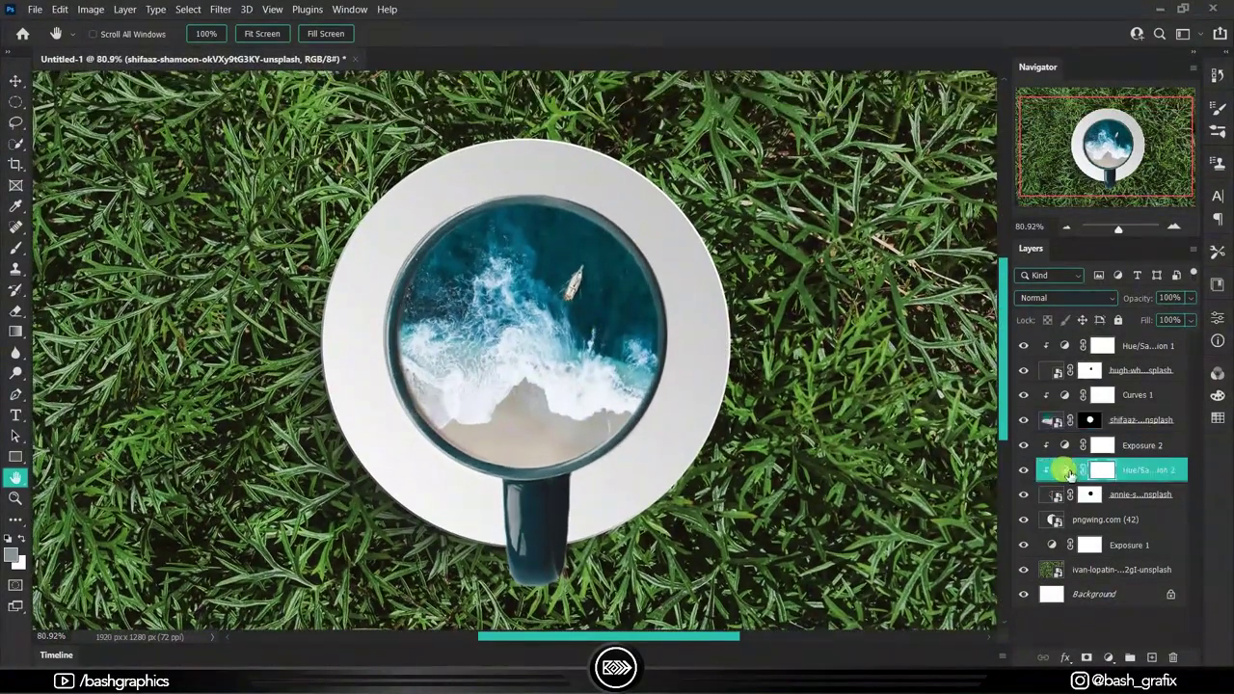
mouse_move(1060, 427)
left_mouse_down()
mouse_move(1138, 419)
mouse_move(928, 424)
left_mouse_up()
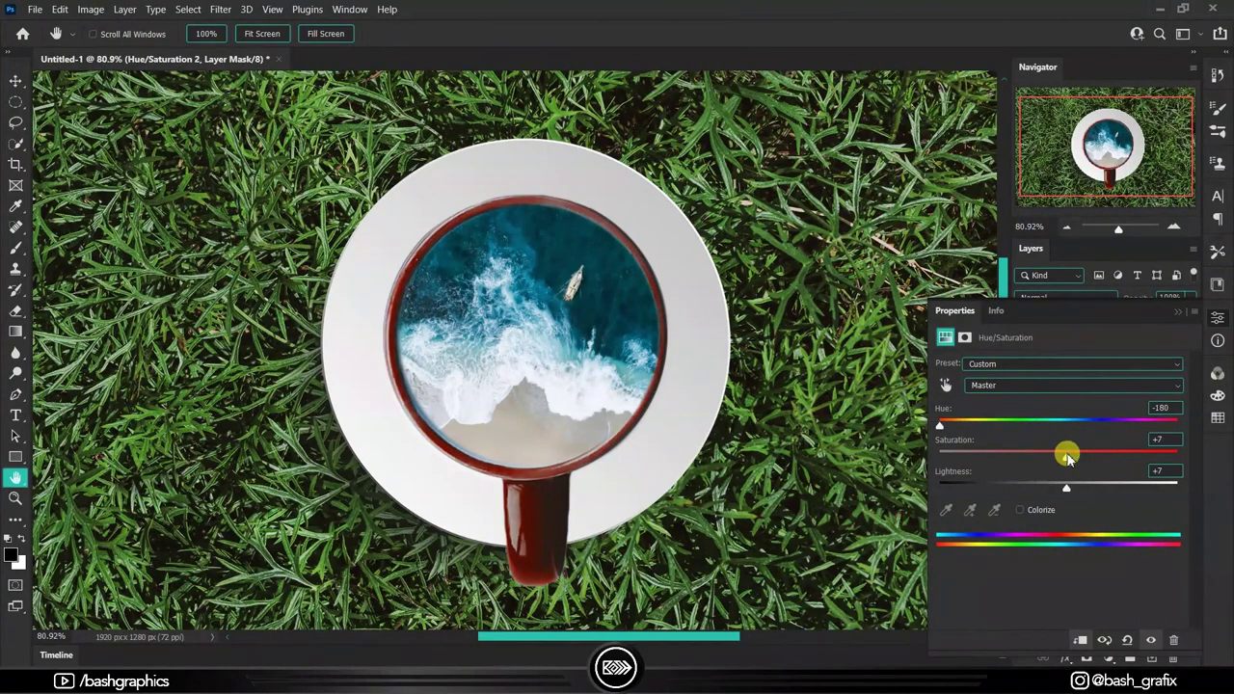
left_click(1177, 311)
Step: Add a red Solid Color fill in Soft Light, placed above Exposure 2
left_click(1106, 656)
left_click(1074, 358)
left_click(1157, 185)
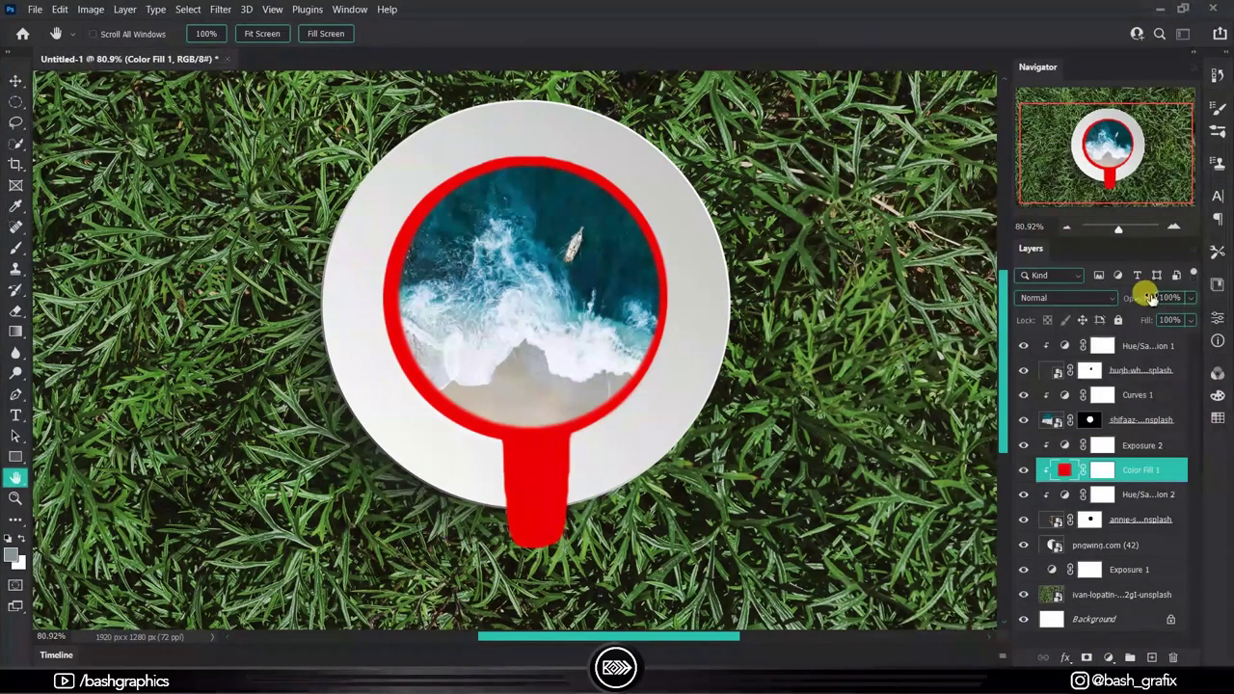
left_click(1099, 297)
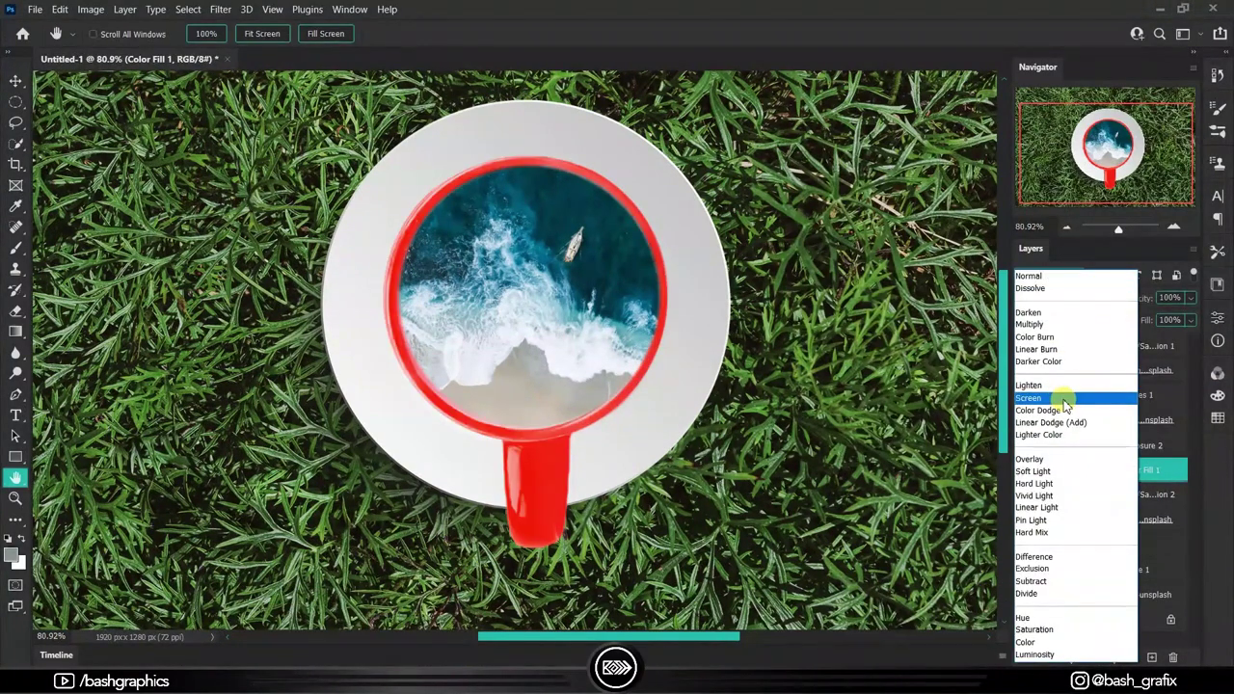
left_click(1067, 471)
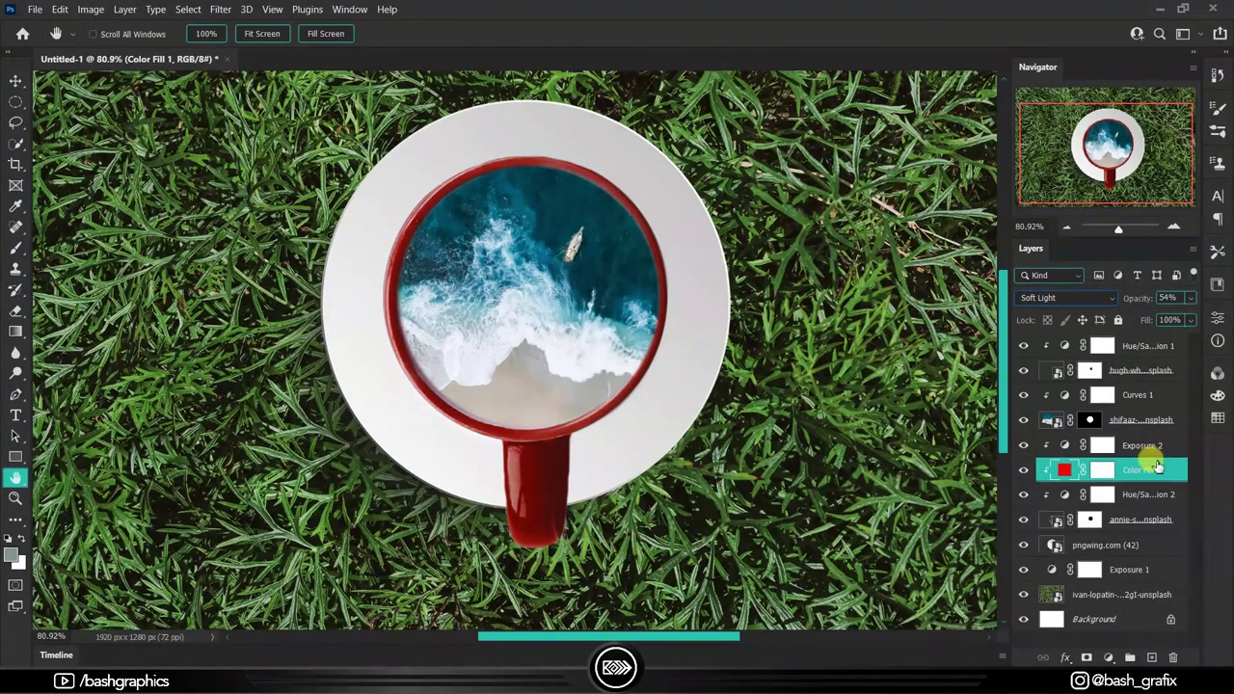
left_click_drag(1156, 467, 1076, 453)
Step: Try other fill colours but keep the fill red
double_click(1063, 445)
left_click(805, 198)
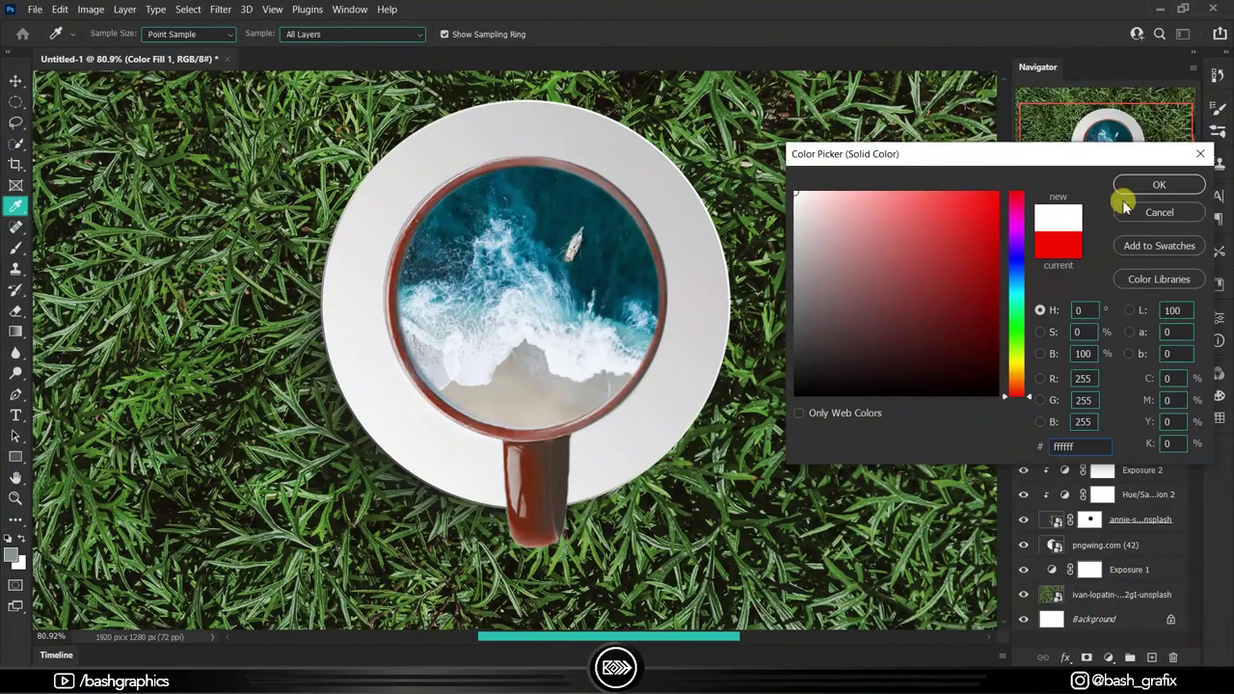
left_click(998, 241)
left_click_drag(1016, 248, 1017, 319)
left_click(1159, 212)
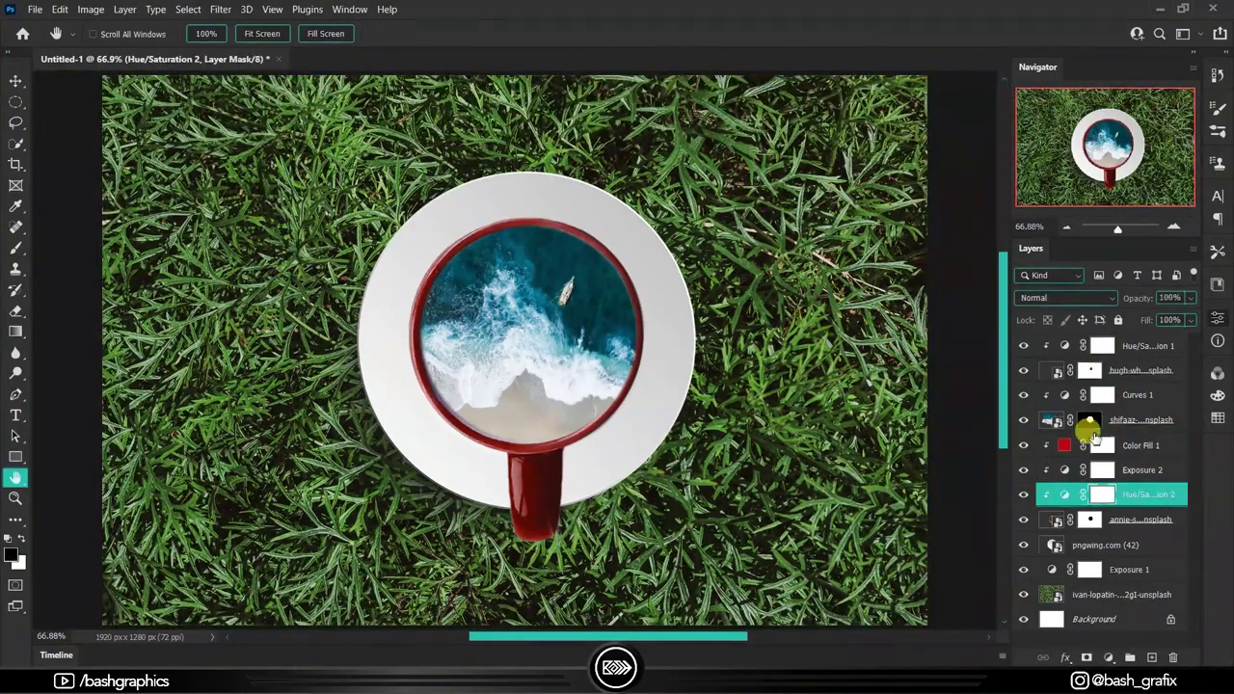
Step: Change the Color Fill 1 blend mode to Hard Light
left_click(1118, 445)
left_click(1065, 297)
left_click(1034, 472)
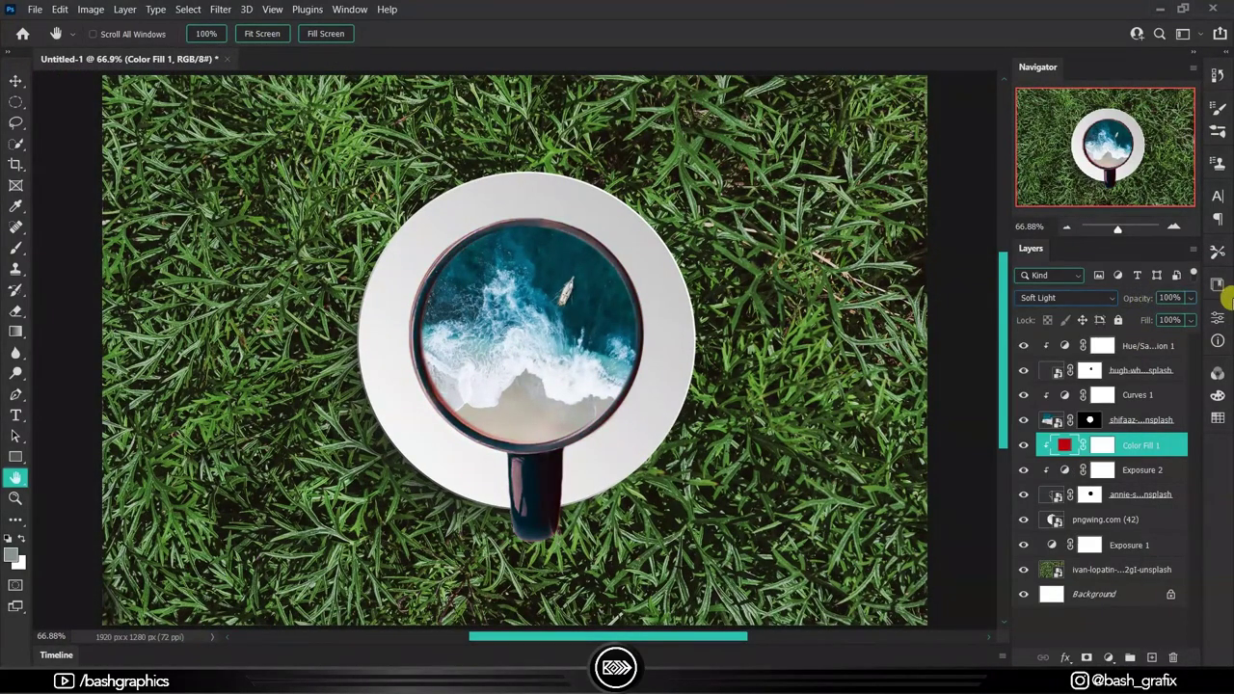
left_click(1066, 297)
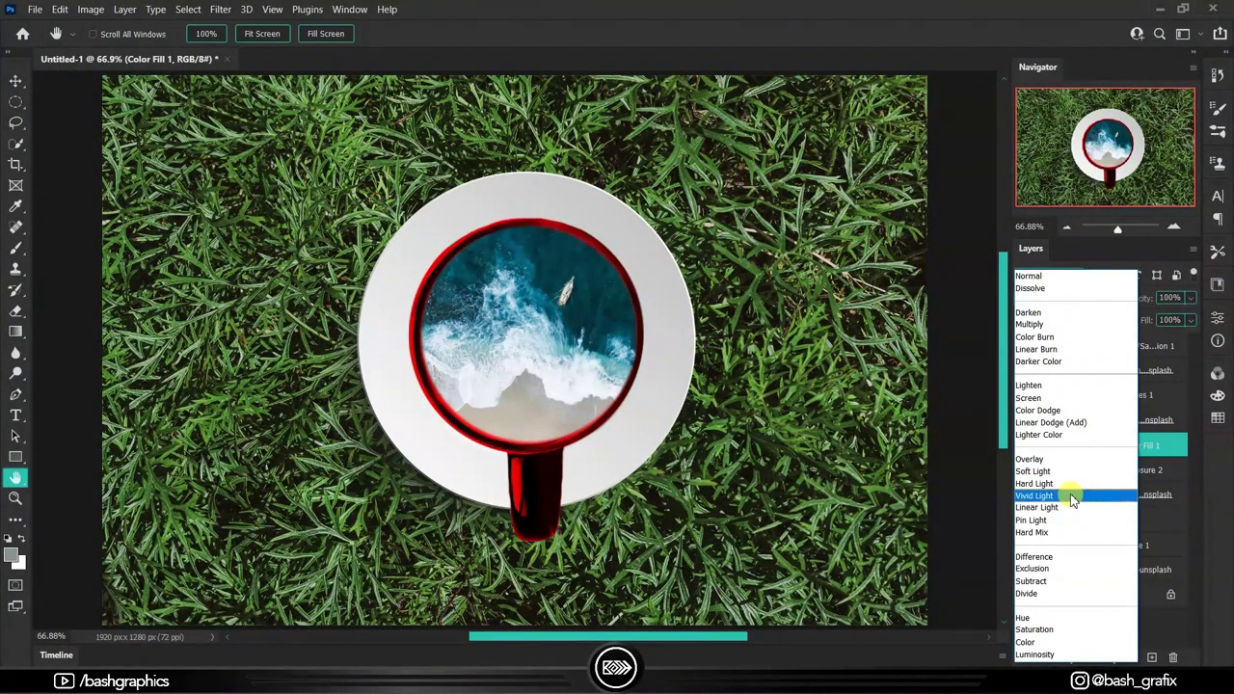
left_click(1070, 483)
left_click(1130, 499)
Step: Adjust Blend If so the red fill affects only darker underlying tones
left_click(1107, 656)
left_click(870, 449)
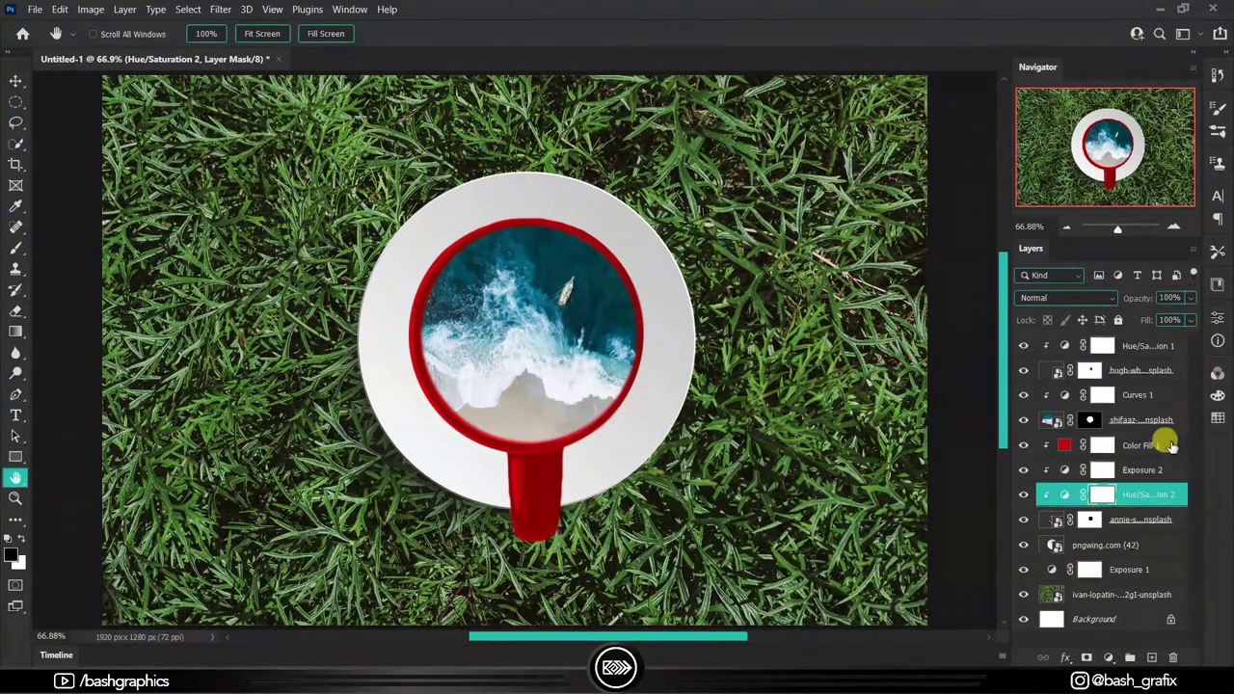
left_click(1118, 446)
left_click_drag(1143, 298, 1128, 298)
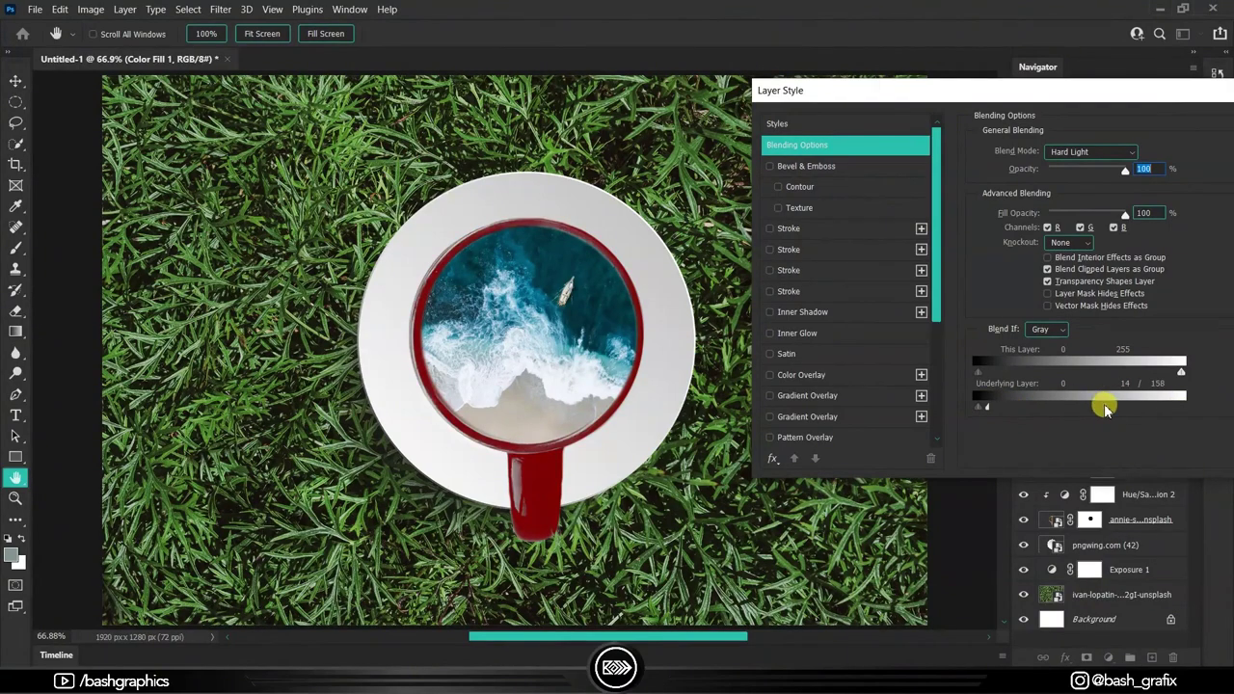
key("Return")
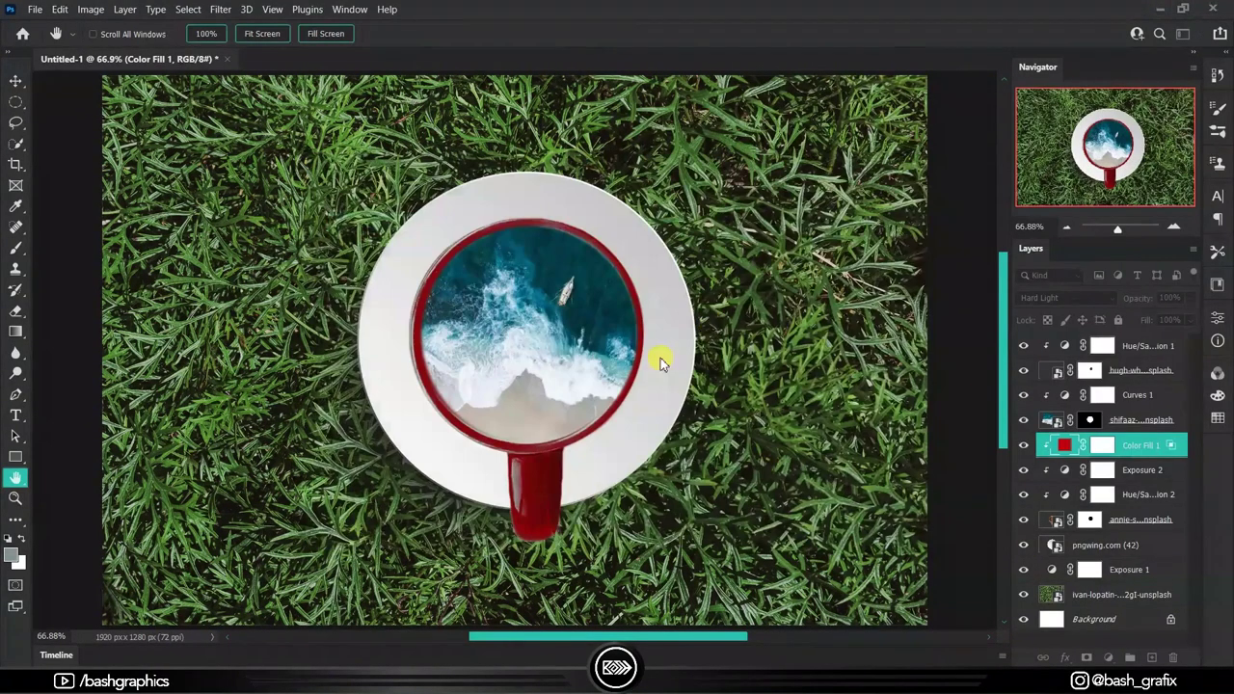
Step: Fit the whole image in the window and select the pngwing.com (42) saucer layer
scroll(523, 523, "up", 2)
double_click(16, 476)
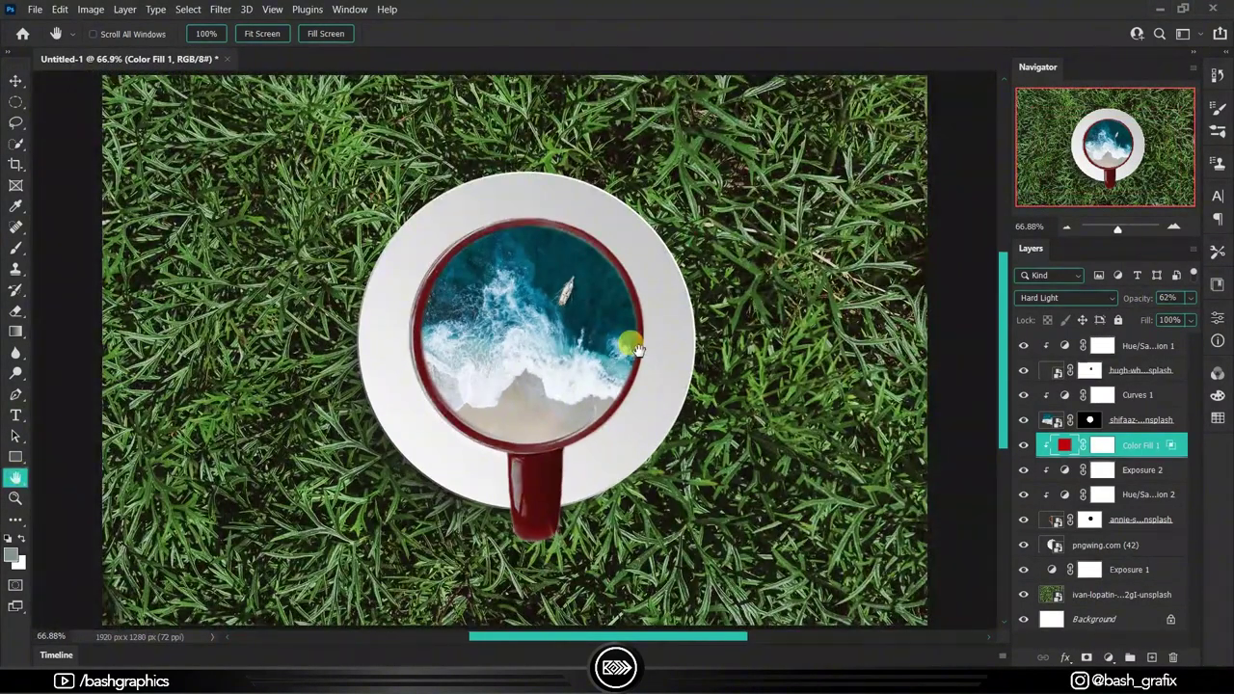
left_click(1157, 545)
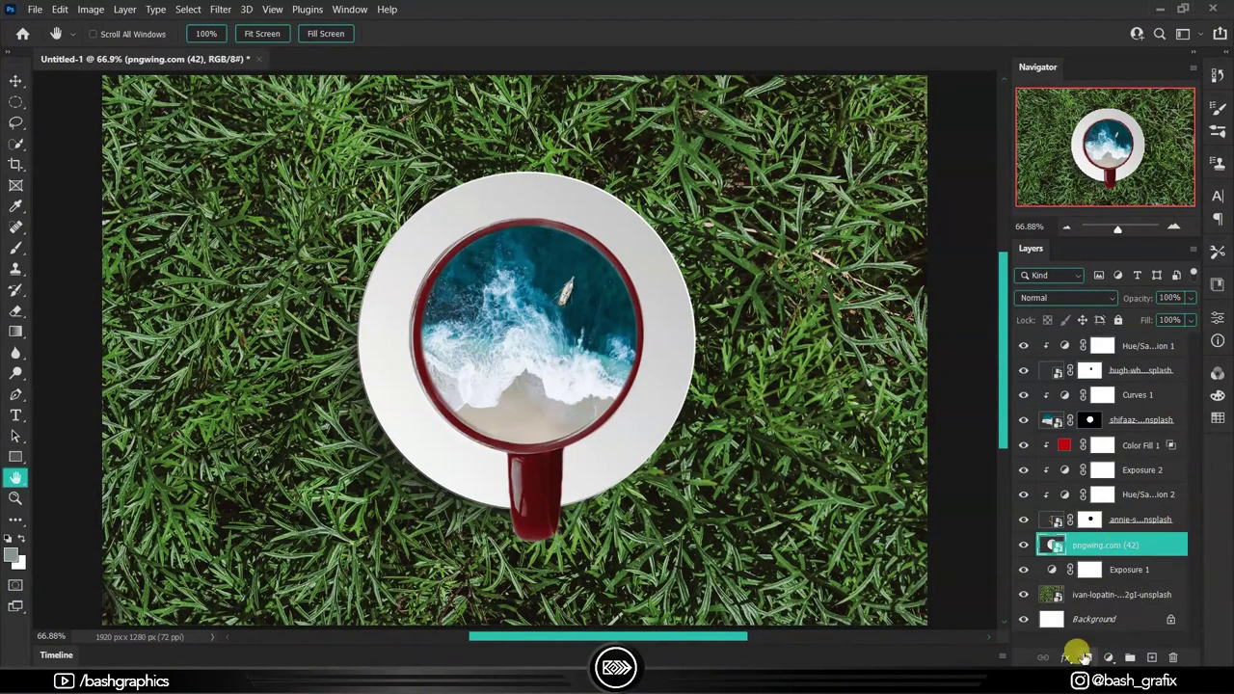
Step: Add a mask to the saucer layer and a darkening Exposure adjustment
left_click(1084, 657)
key("b")
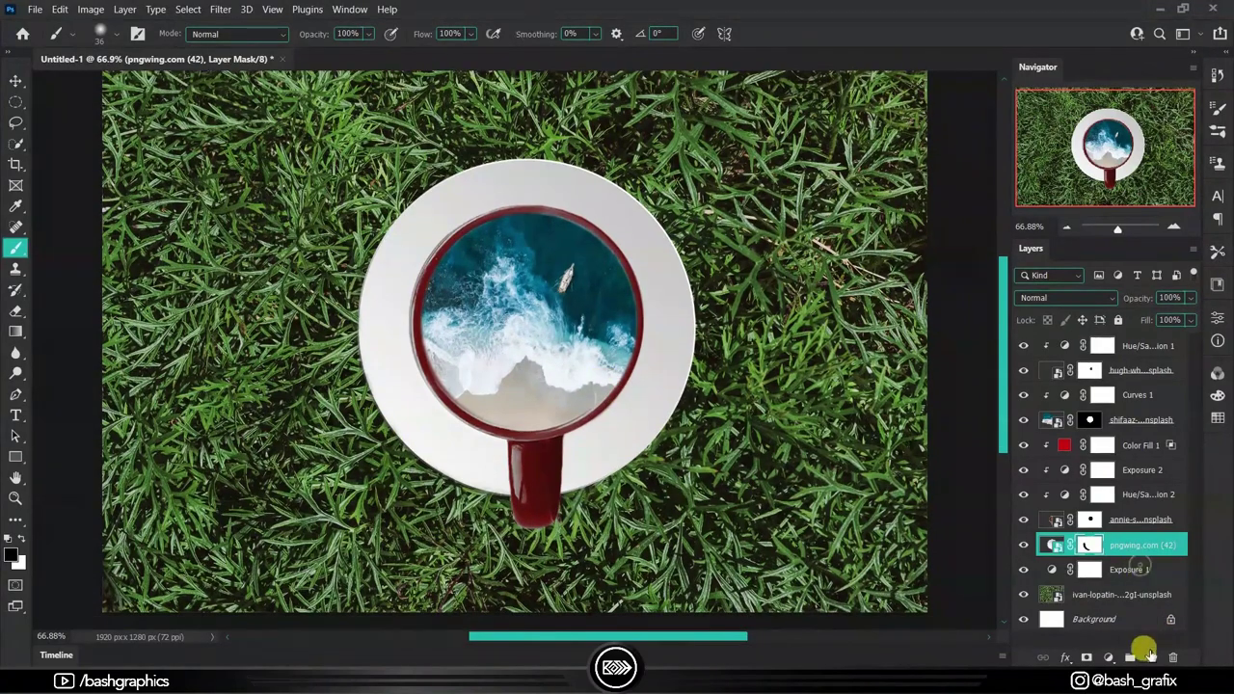
left_click(1108, 657)
left_click(1151, 469)
mouse_move(1058, 403)
left_mouse_down()
mouse_move(1024, 405)
mouse_move(1039, 402)
left_mouse_up()
left_click(1093, 412)
Step: Add another Exposure adjustment with exposure -0.63 and gamma 0.64
left_click(1108, 656)
left_click(1151, 469)
left_click_drag(1058, 467, 1087, 469)
left_click_drag(1047, 405, 1055, 405)
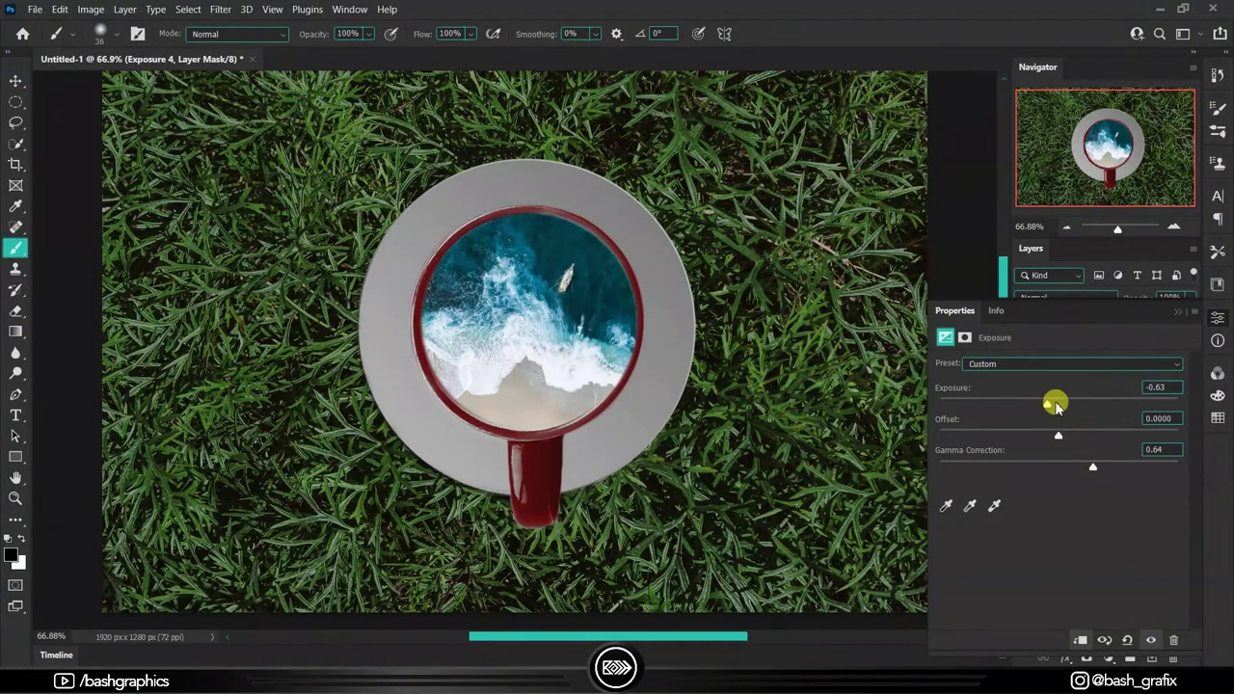
left_click(1178, 311)
Step: Invert the Exposure 3 mask to black and fine-tune the shadow darkness
left_click(1076, 597)
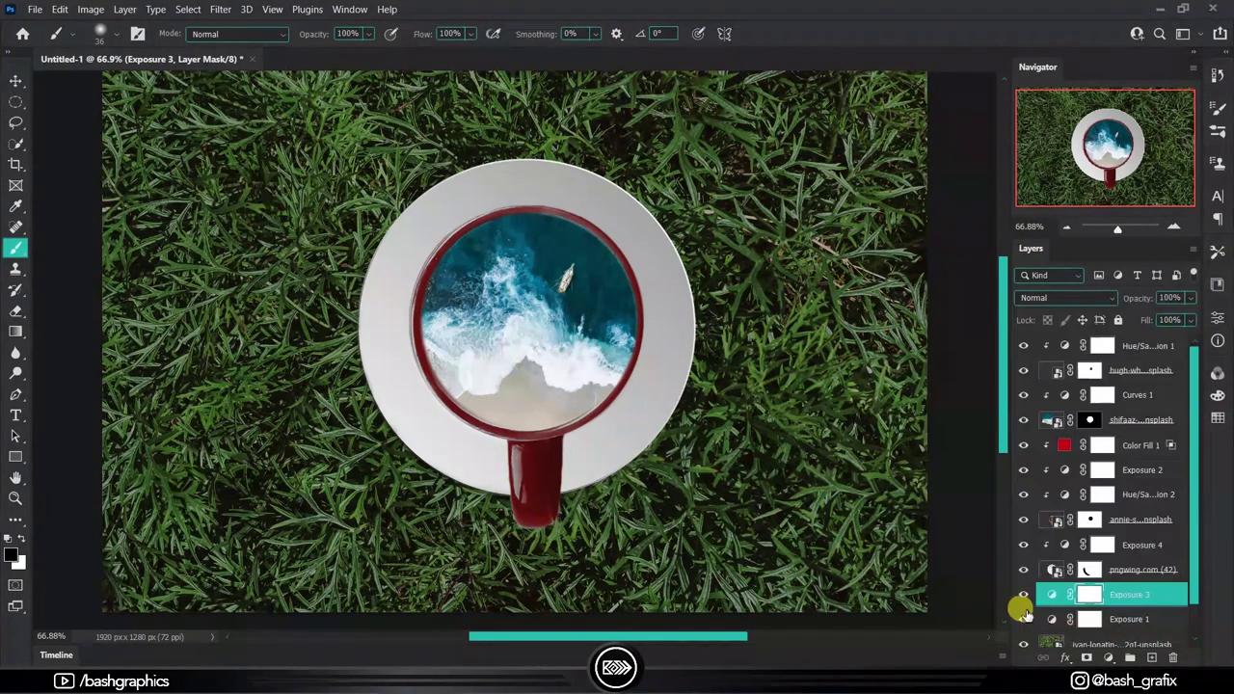
left_click(1052, 595)
key("ctrl+i")
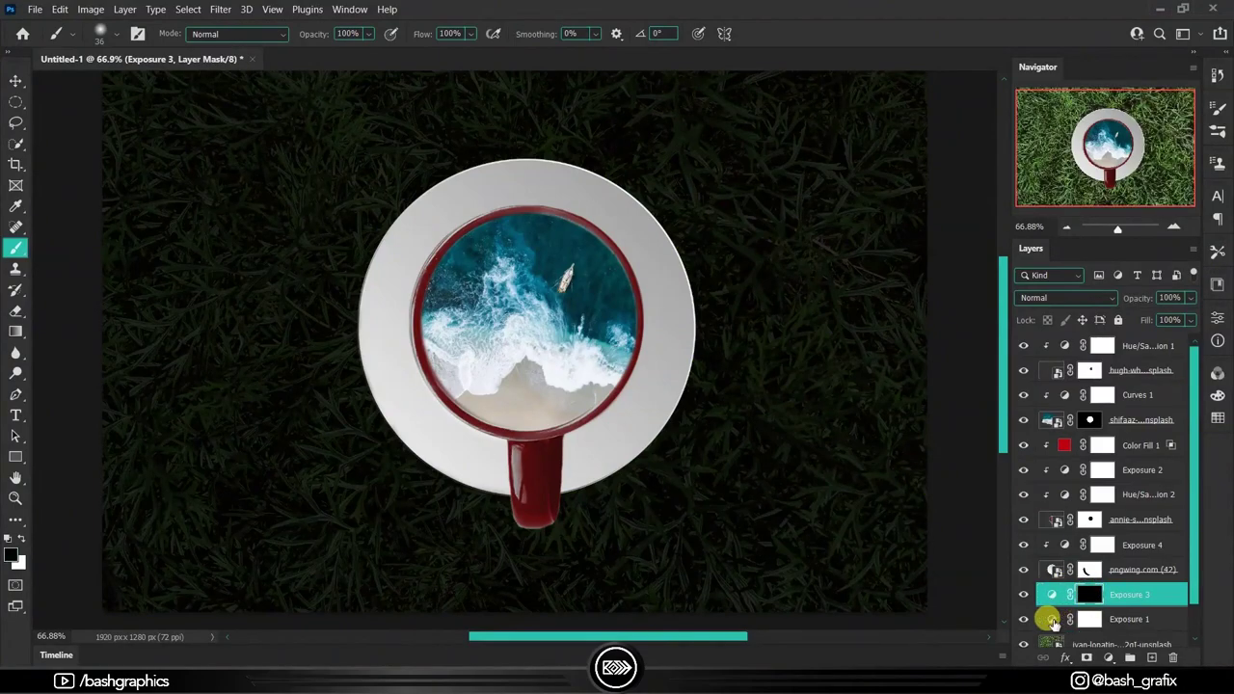
left_click(1052, 619)
left_click_drag(1027, 399, 1047, 399)
scroll(509, 328, "down", 1)
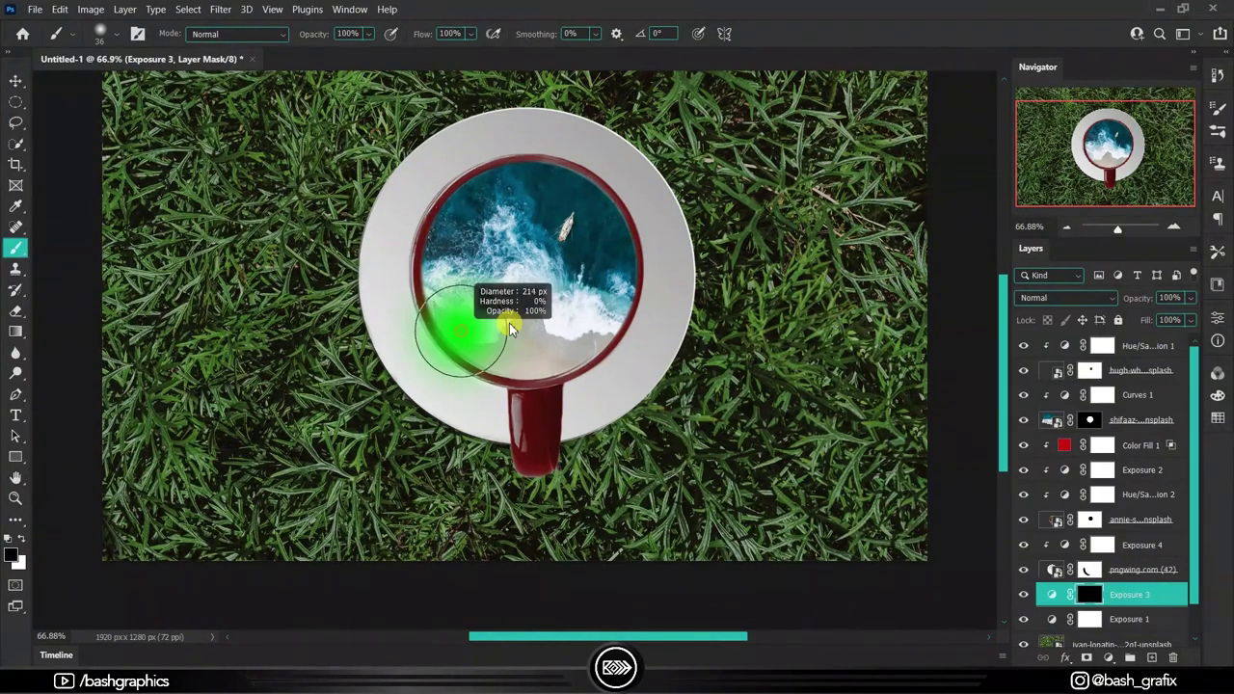
Step: Paint a soft shadow below-left of the saucer at 72% opacity
mouse_move(317, 288)
left_mouse_down()
mouse_move(340, 257)
mouse_move(361, 353)
mouse_move(462, 359)
left_mouse_up()
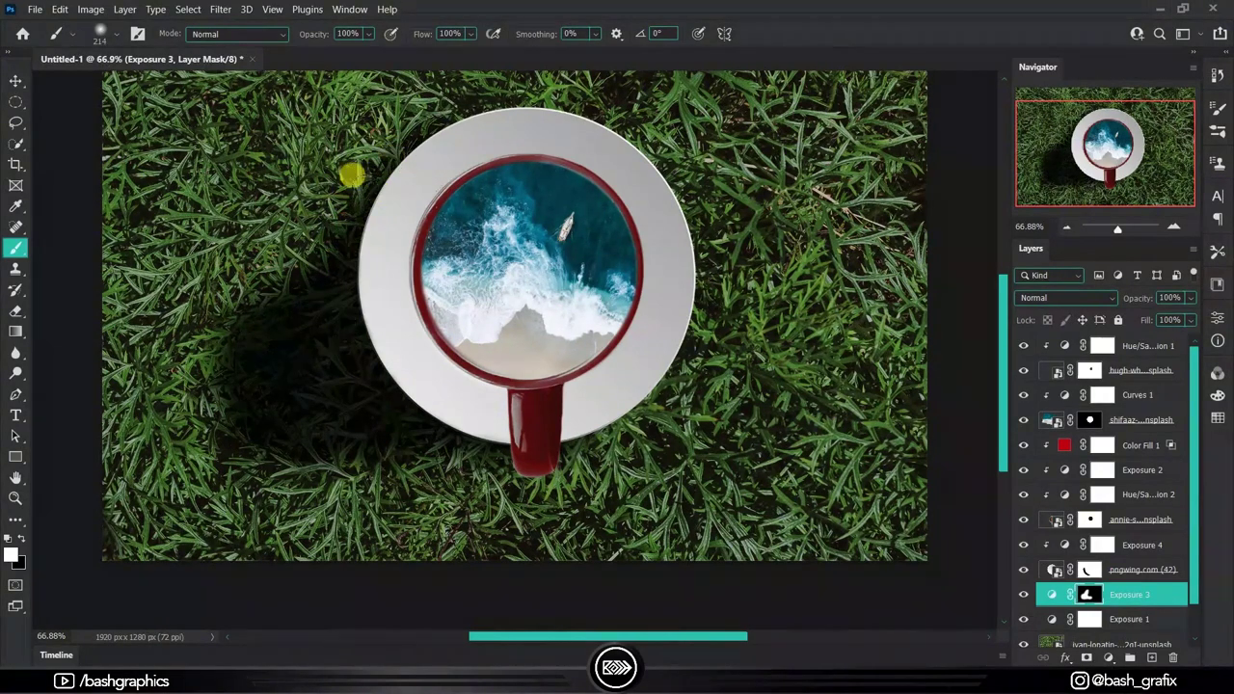
left_click_drag(351, 175, 610, 310)
key("Return")
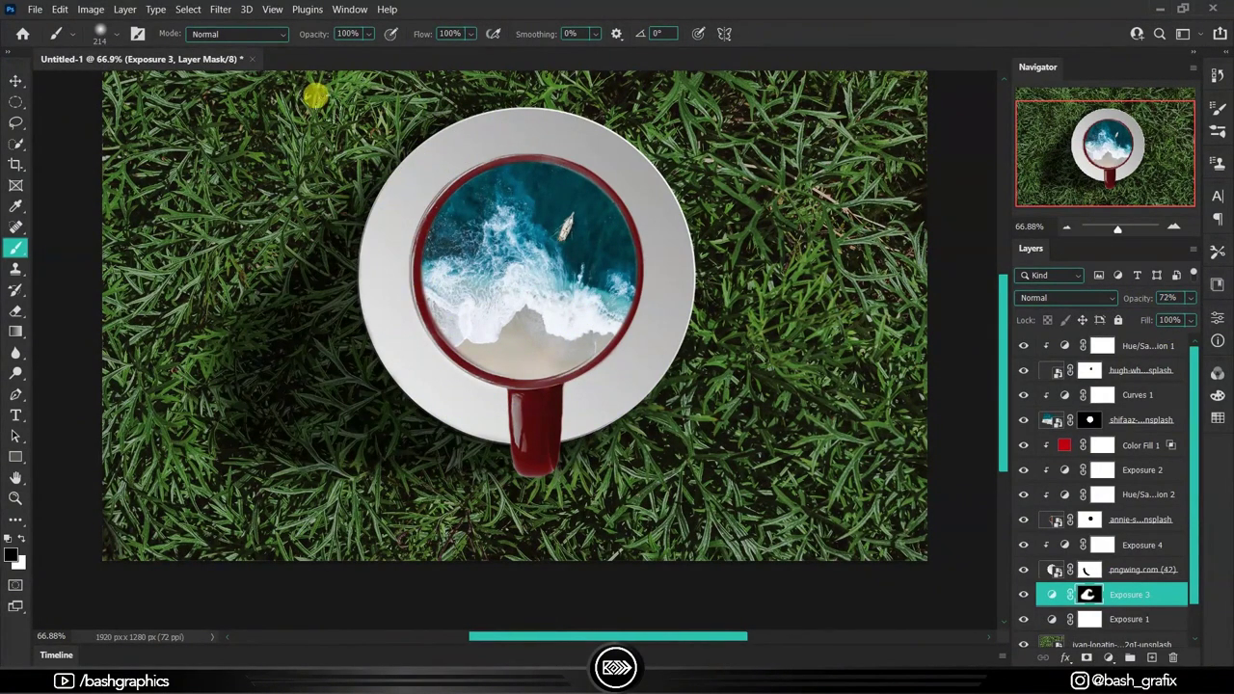
mouse_move(312, 90)
left_mouse_down()
mouse_move(146, 254)
mouse_move(280, 147)
left_mouse_up()
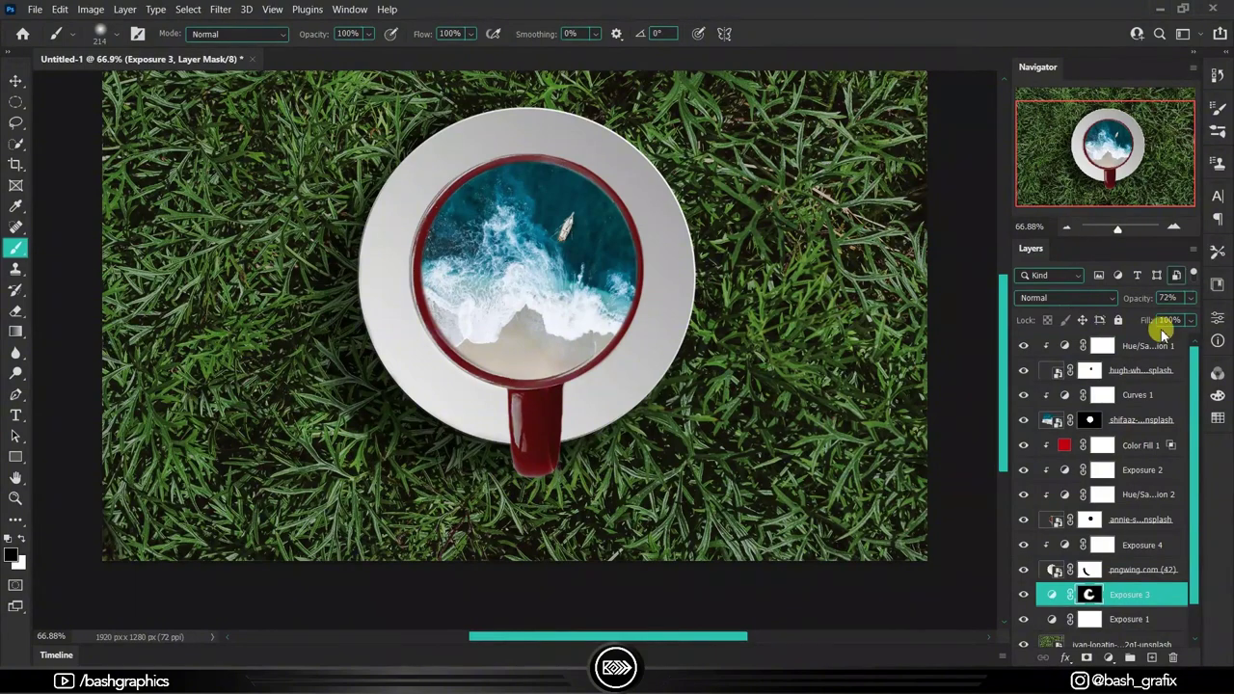
left_click_drag(1138, 299, 1149, 301)
left_click(1108, 657)
Step: Add a darkening Exposure adjustment with an inverted black mask
left_click(1129, 466)
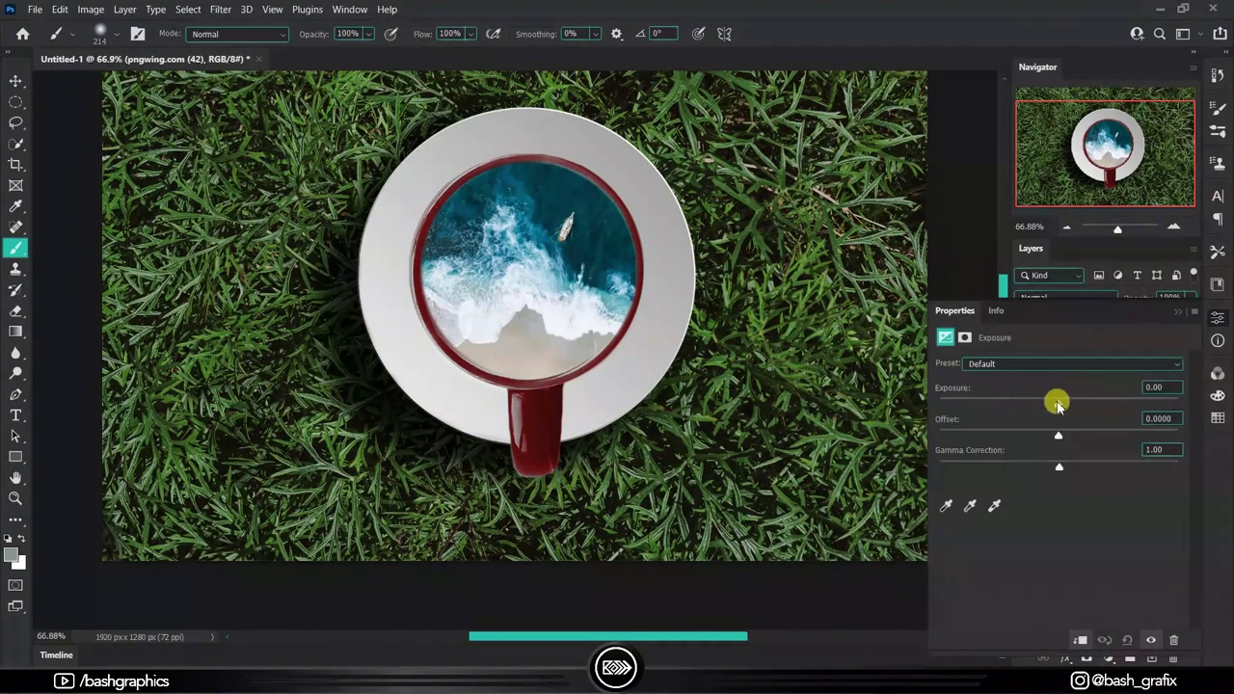
mouse_move(1058, 403)
left_mouse_down()
mouse_move(986, 399)
mouse_move(1013, 403)
left_mouse_up()
left_click(1217, 318)
key("ctrl+i")
key("x")
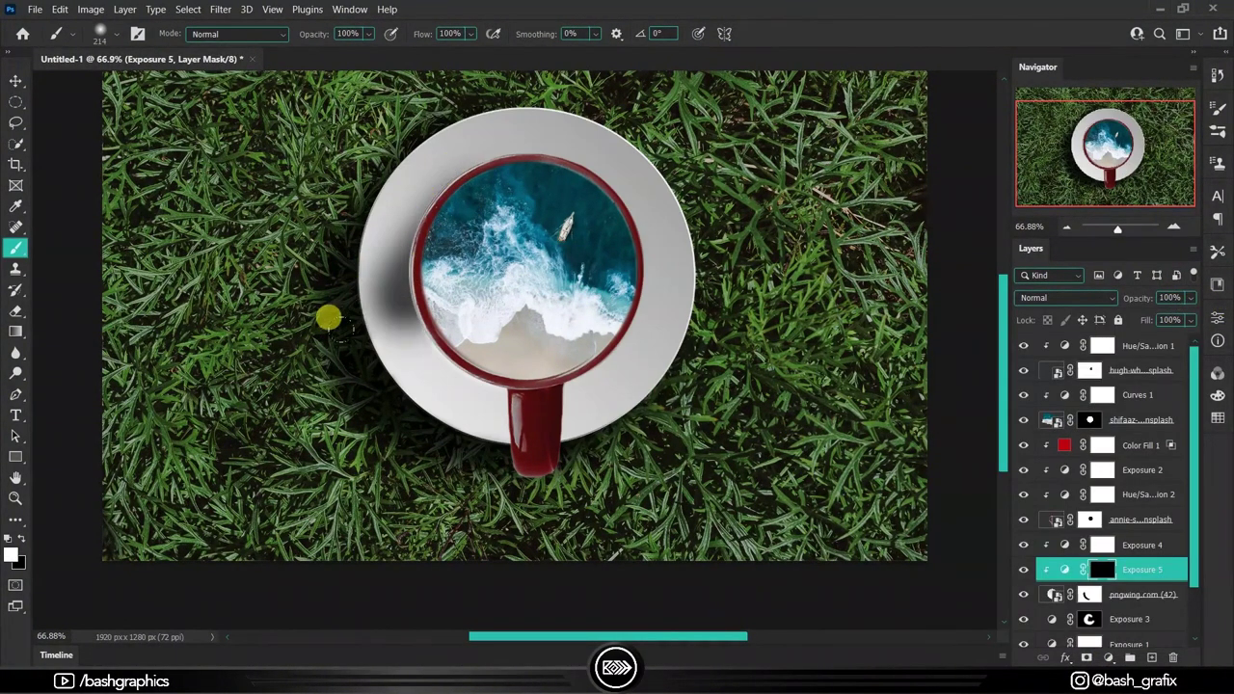
Step: Paint shading on the saucer's left, top and bottom edges, deepening Exposure 5 gamma
left_click_drag(325, 317, 510, 306)
key("ctrl+z")
mouse_move(462, 193)
left_mouse_down()
mouse_move(387, 279)
mouse_move(550, 234)
mouse_move(385, 309)
mouse_move(407, 235)
left_mouse_up()
left_click_drag(419, 165, 317, 273)
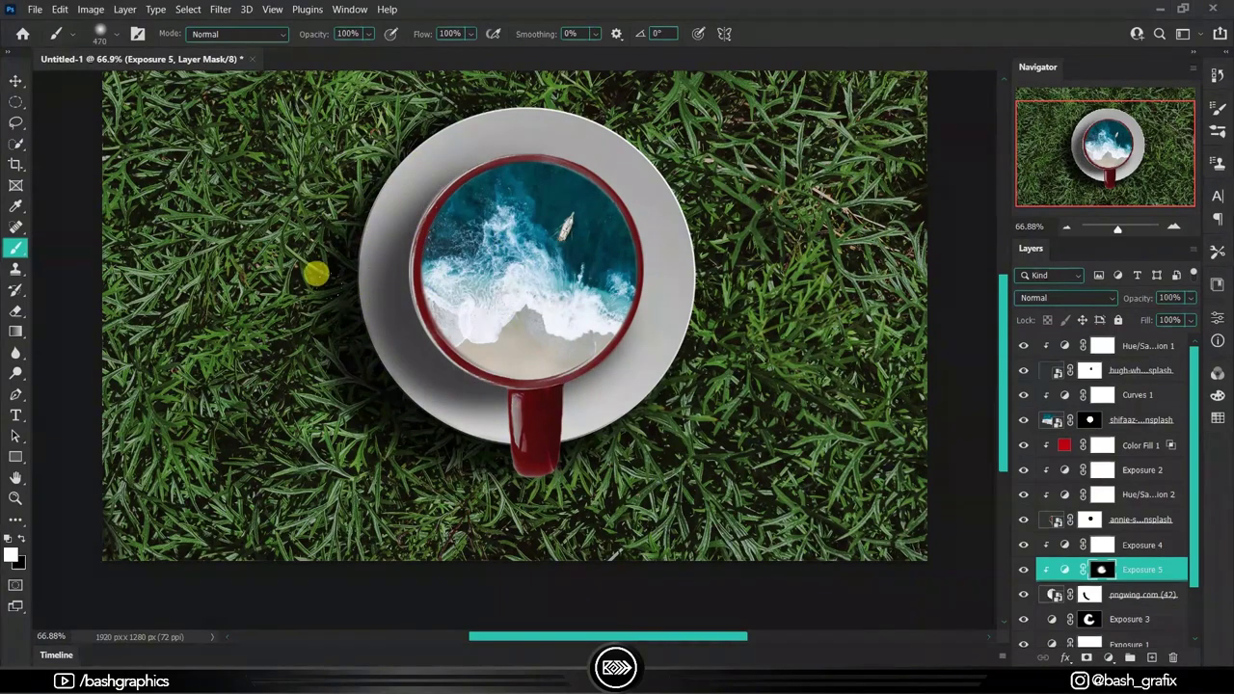
left_click_drag(501, 154, 469, 183)
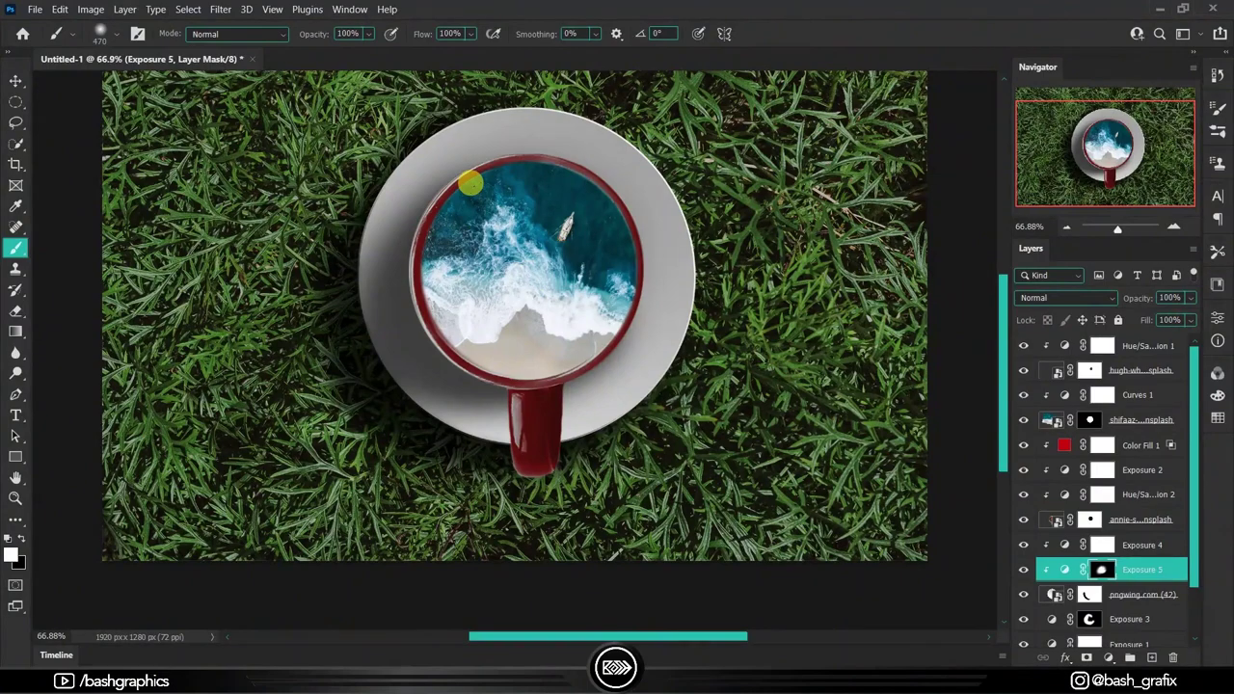
key("bracketleft")
key("bracketleft")
key("bracketleft")
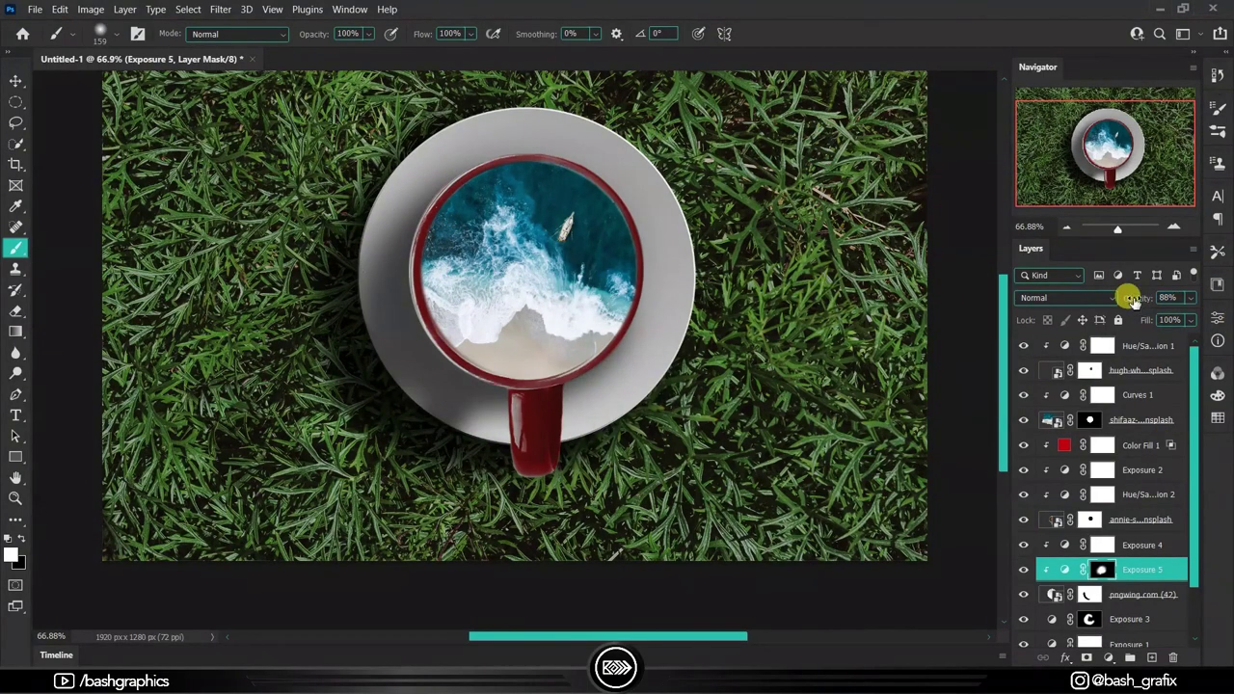
scroll(669, 331, "up", 2)
key("h")
double_click(1064, 569)
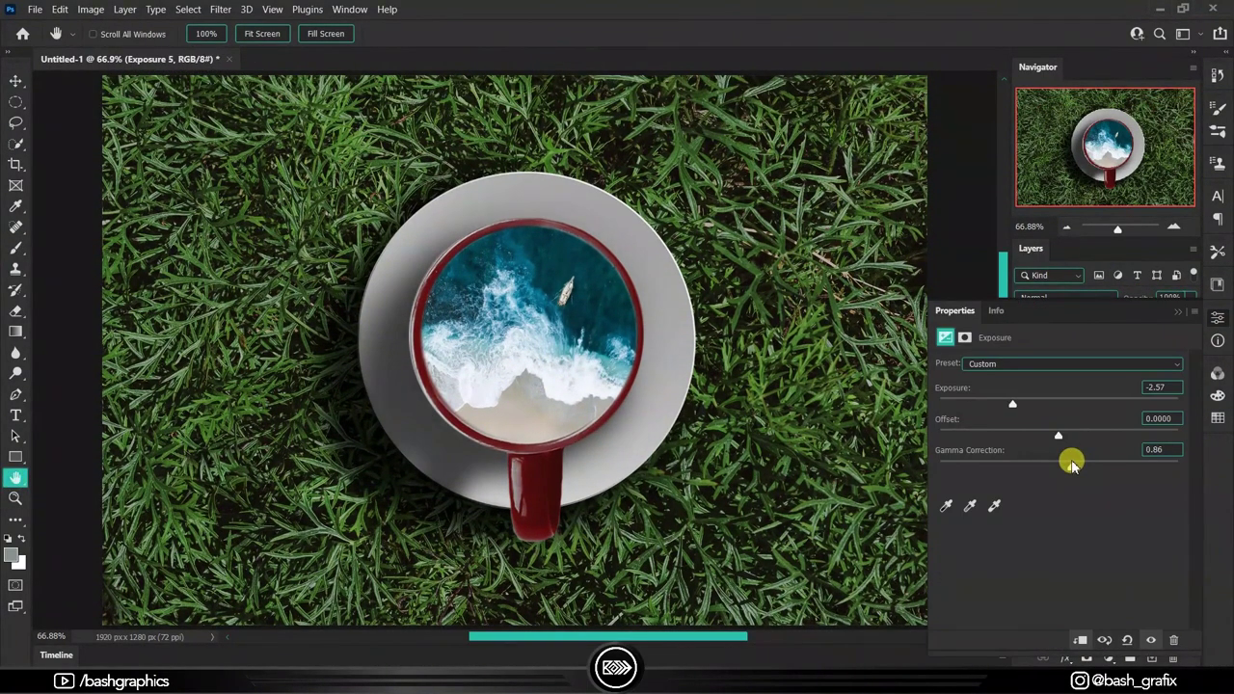
left_click_drag(1071, 462, 1080, 469)
left_click(725, 448)
Step: Free Transform the Exposure 5 shadow mask to stretch and reshape it
key("ctrl+t")
left_click_drag(241, 565, 241, 557)
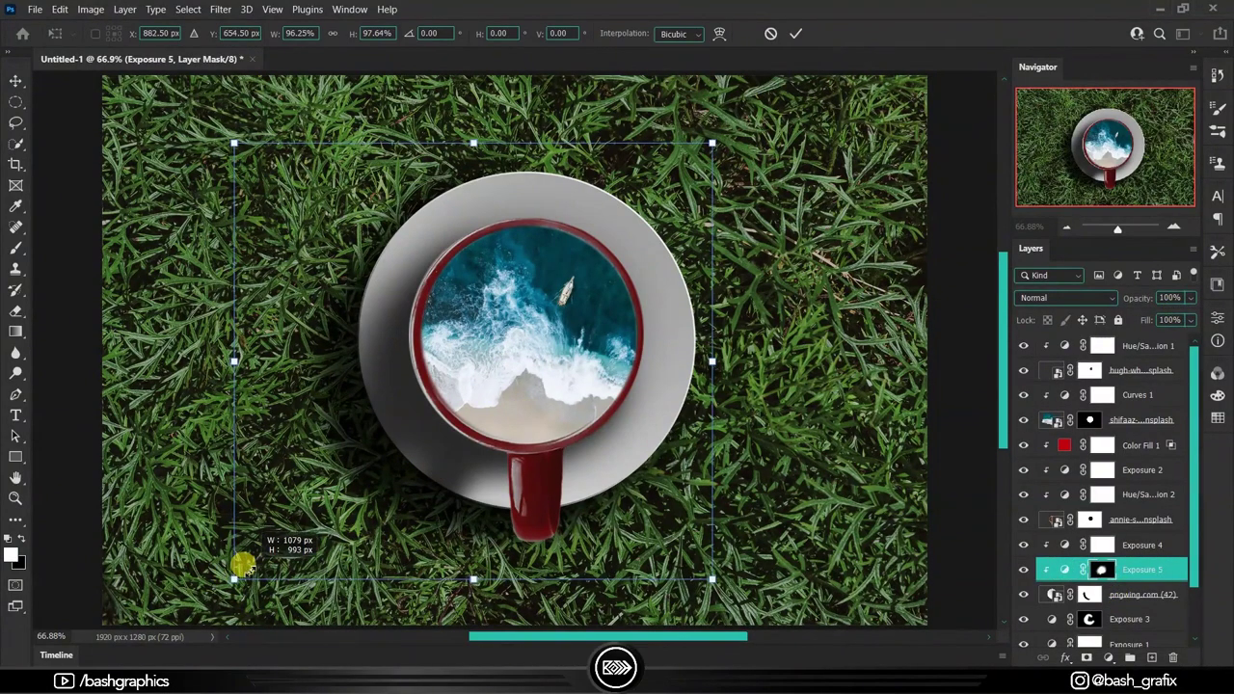
left_click_drag(712, 352, 720, 353)
left_click(795, 32)
scroll(514, 485, "down", 1)
key("ctrl+t")
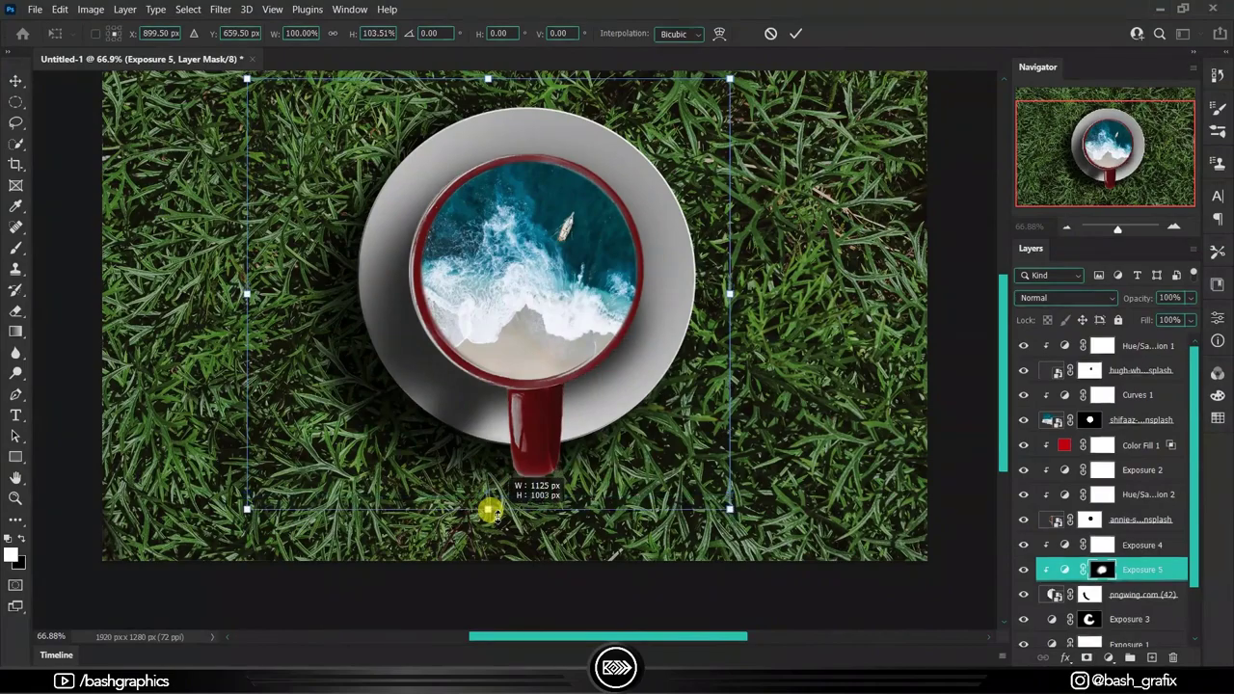
left_click_drag(485, 508, 523, 337)
key("Return")
scroll(781, 365, "up", 1)
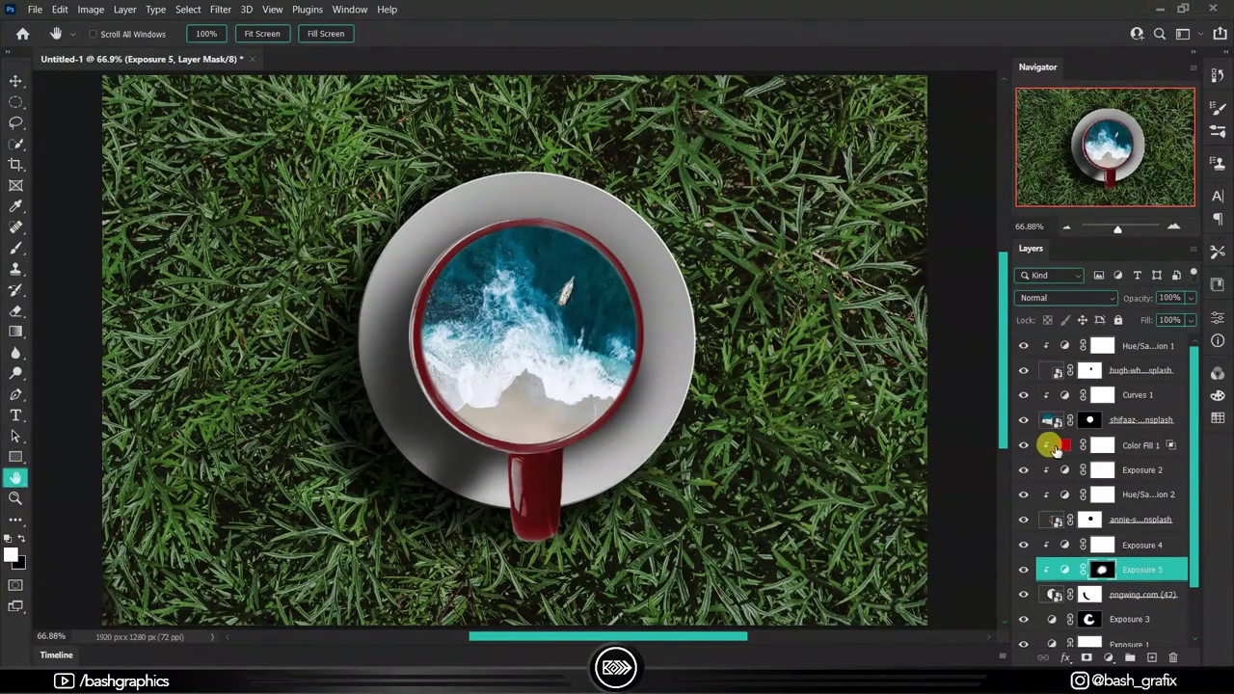
scroll(1055, 448, "down", 2)
Step: Lower Exposure 1 gamma and add a new Exposure adjustment at -0.09
double_click(1060, 559)
left_click_drag(1083, 465, 1078, 465)
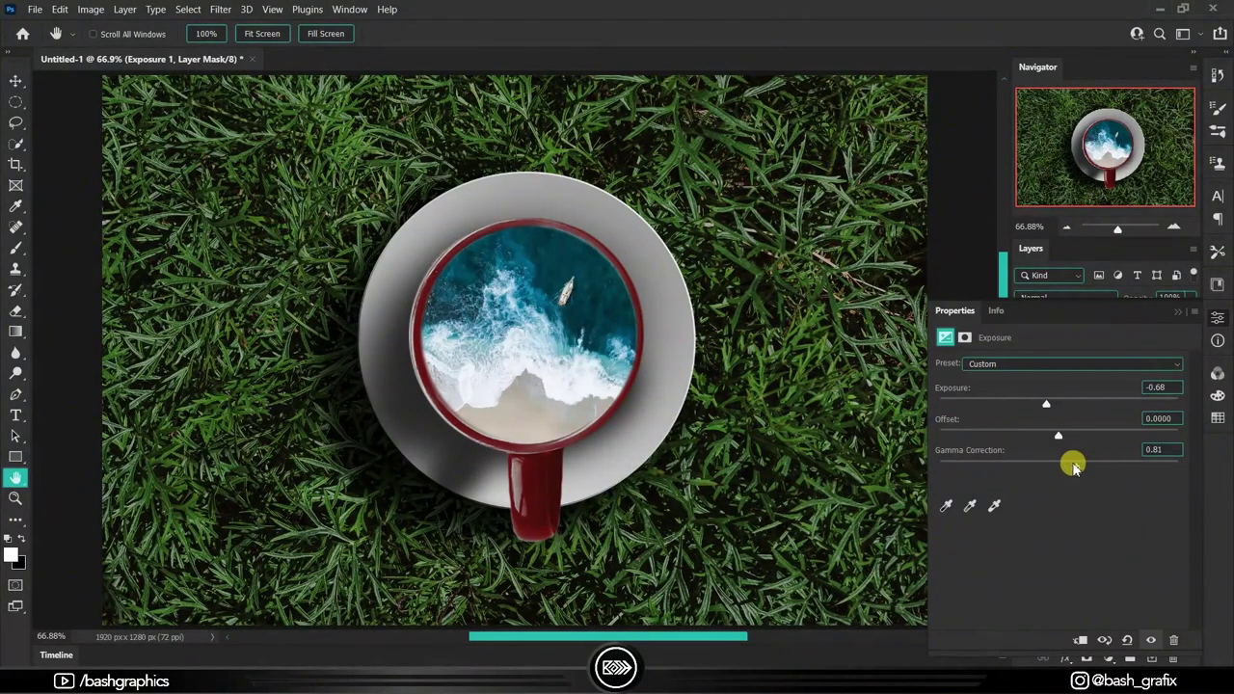
left_click(1177, 310)
left_click(1133, 585)
left_click(1108, 470)
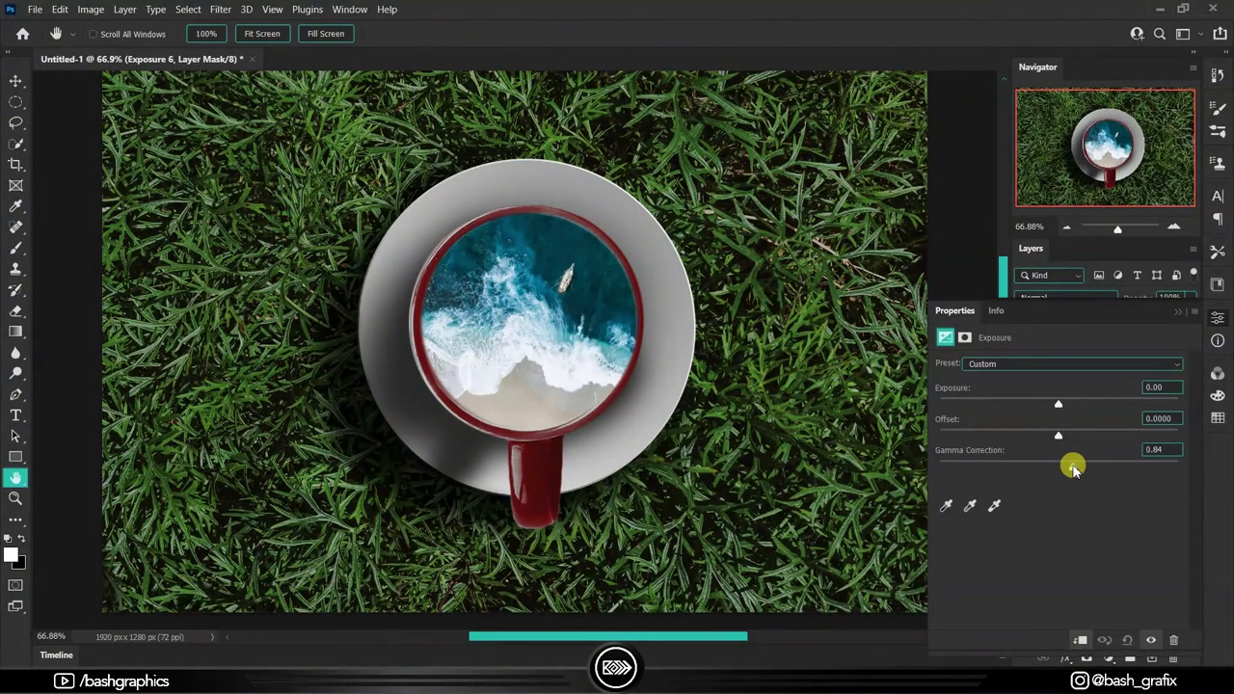
left_click_drag(1058, 403, 1056, 403)
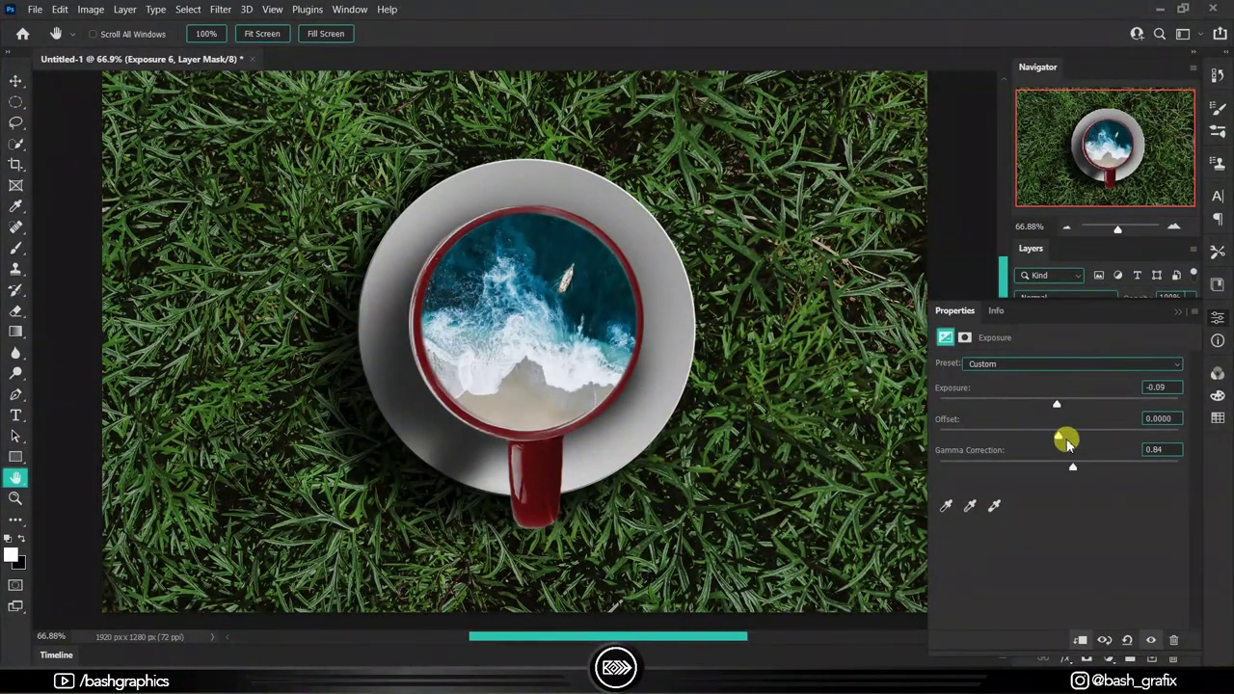
left_click(1135, 396)
Step: Choose a large Clouds-by-Mila brush on Layer 1 and test cloud stamps
key("b")
right_click(544, 207)
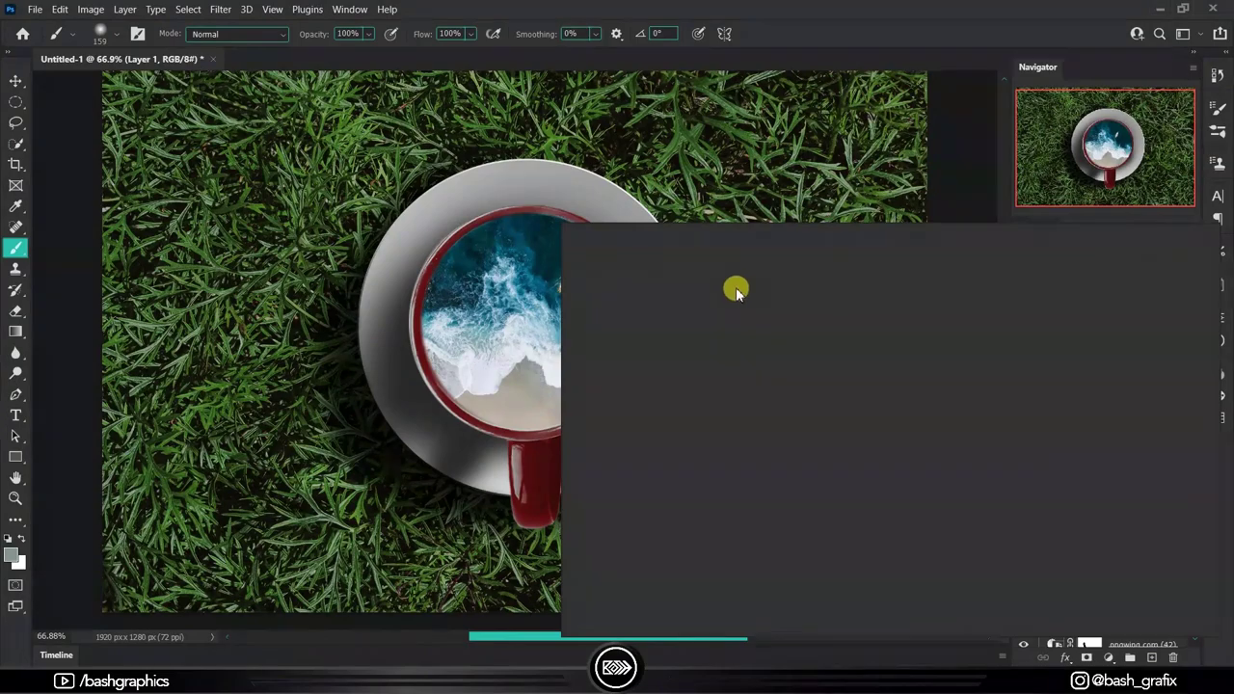
left_click(693, 427)
left_click(114, 61)
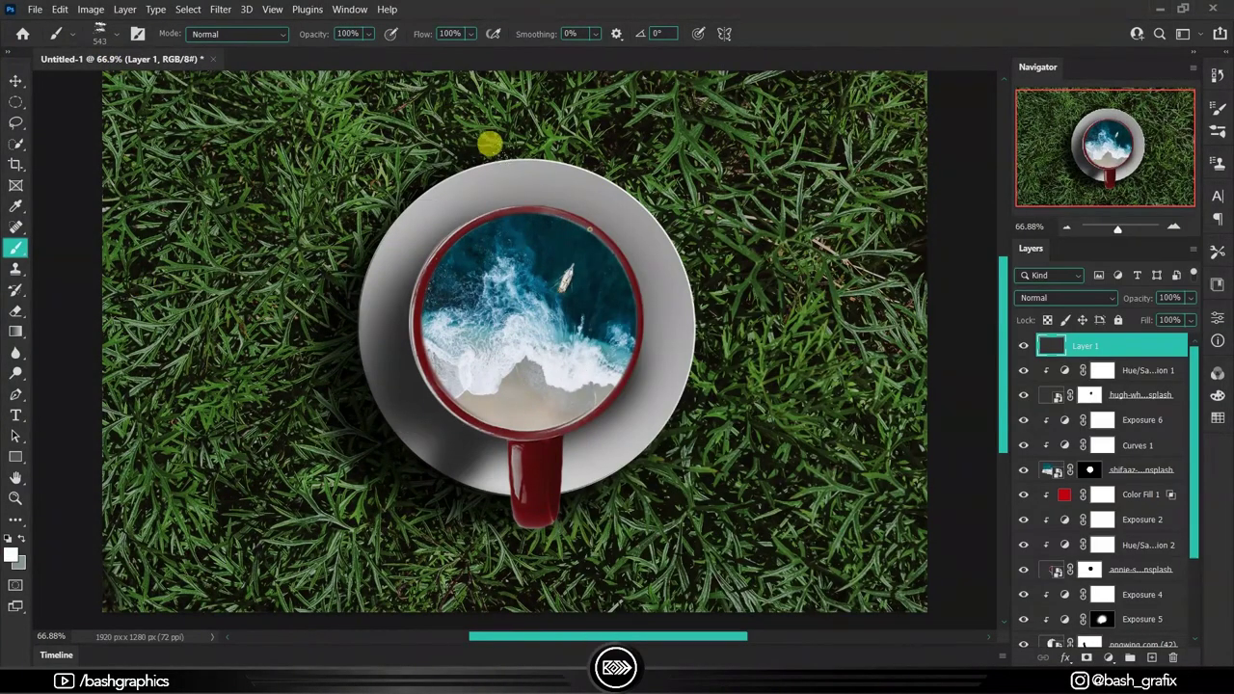
left_click(540, 183)
key("ctrl+z")
Step: Paint white clouds across the cup's upper rim with a different cloud brush
right_click(688, 360)
left_click(1003, 569)
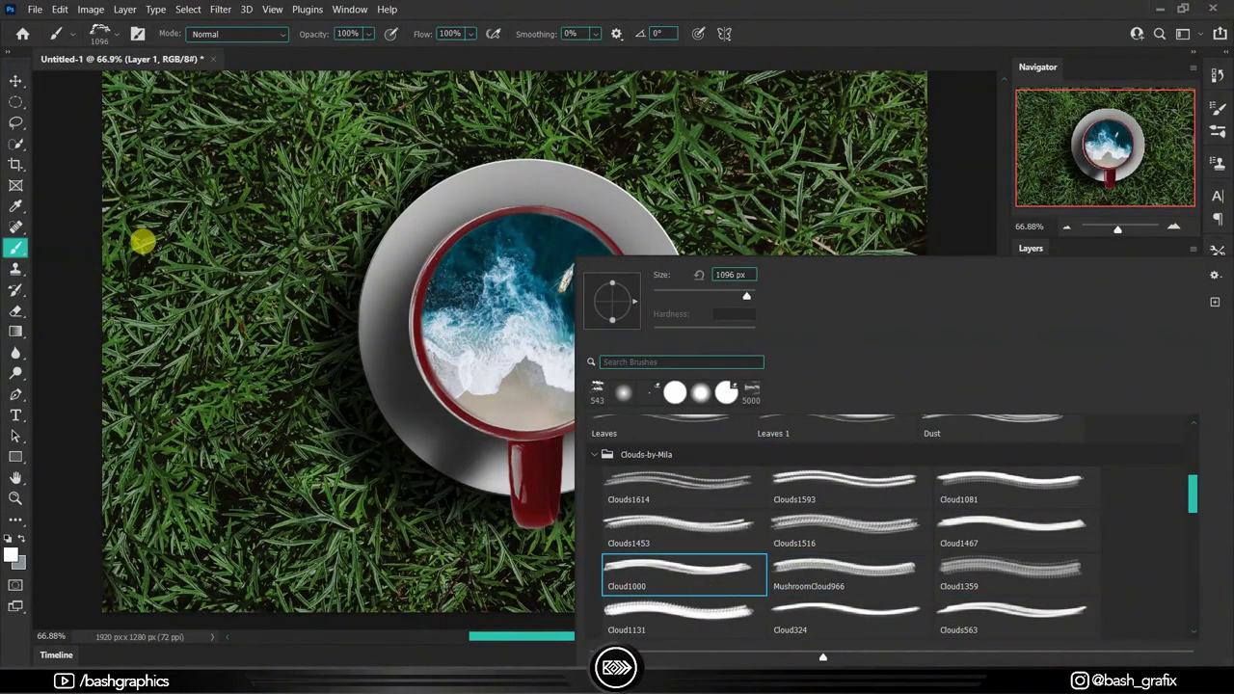
left_click(142, 242)
left_click_drag(357, 173, 353, 234)
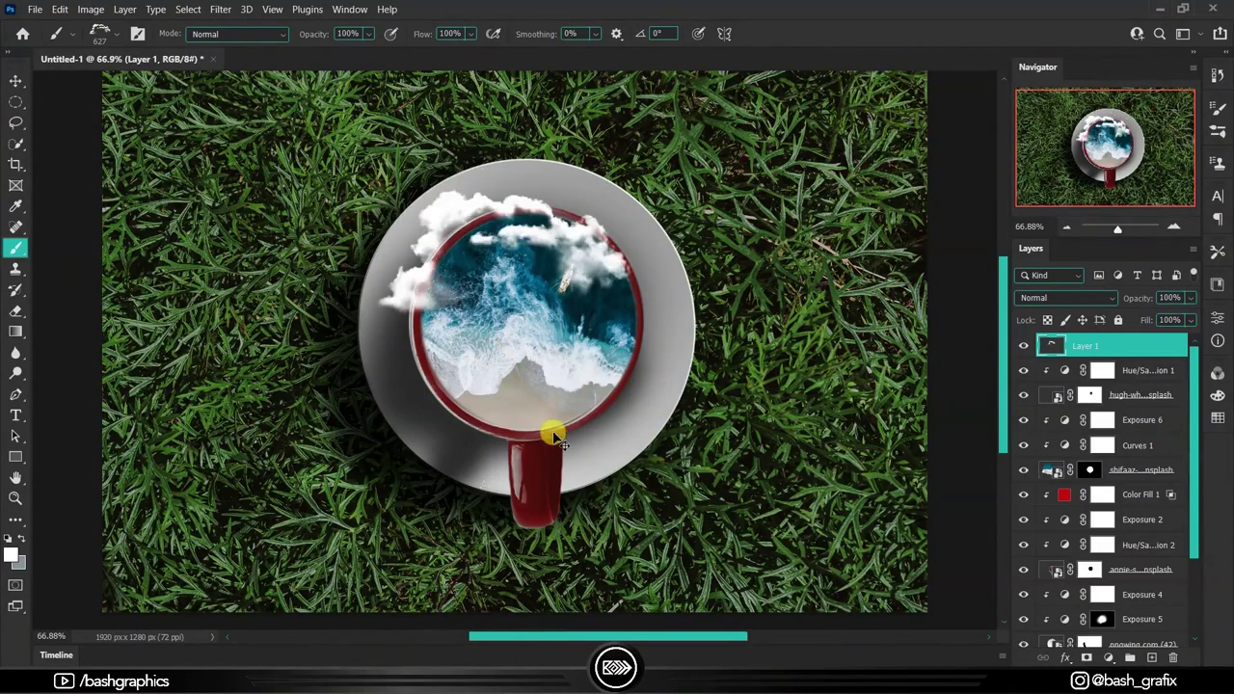
key("ctrl+z")
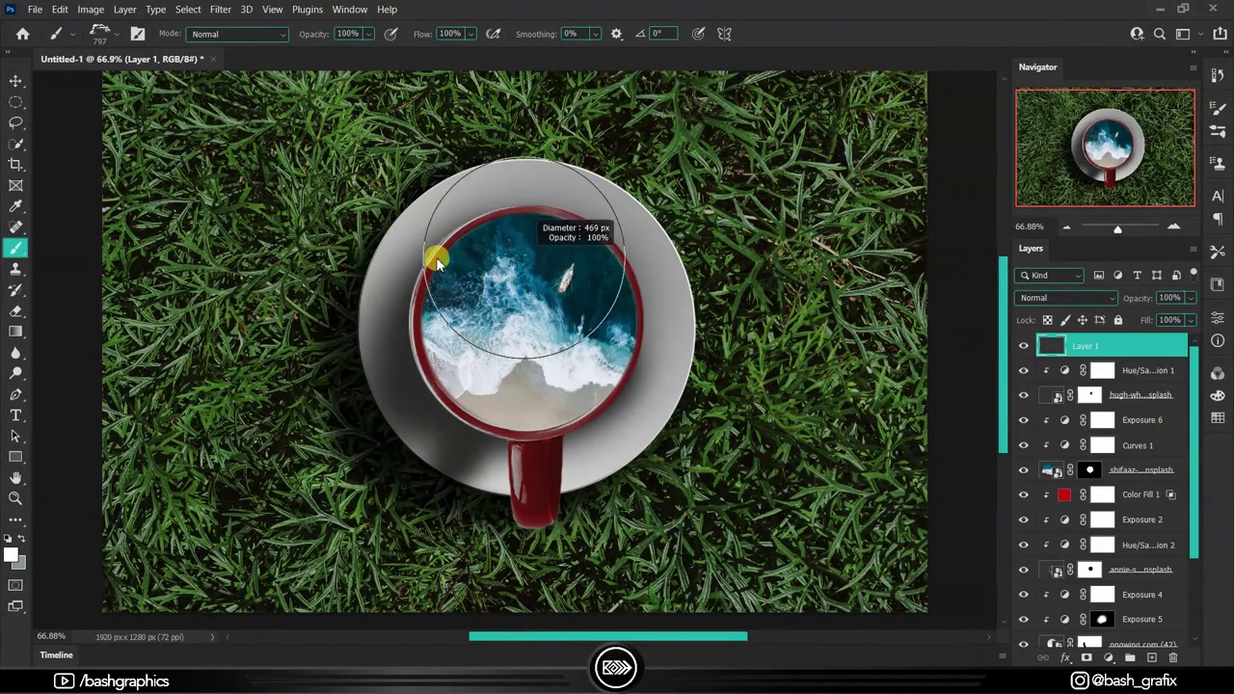
left_click_drag(436, 261, 405, 188)
Step: Stamp smaller clouds with Cloud324 and another brush at the cup's right edge and lower rim
right_click(390, 325)
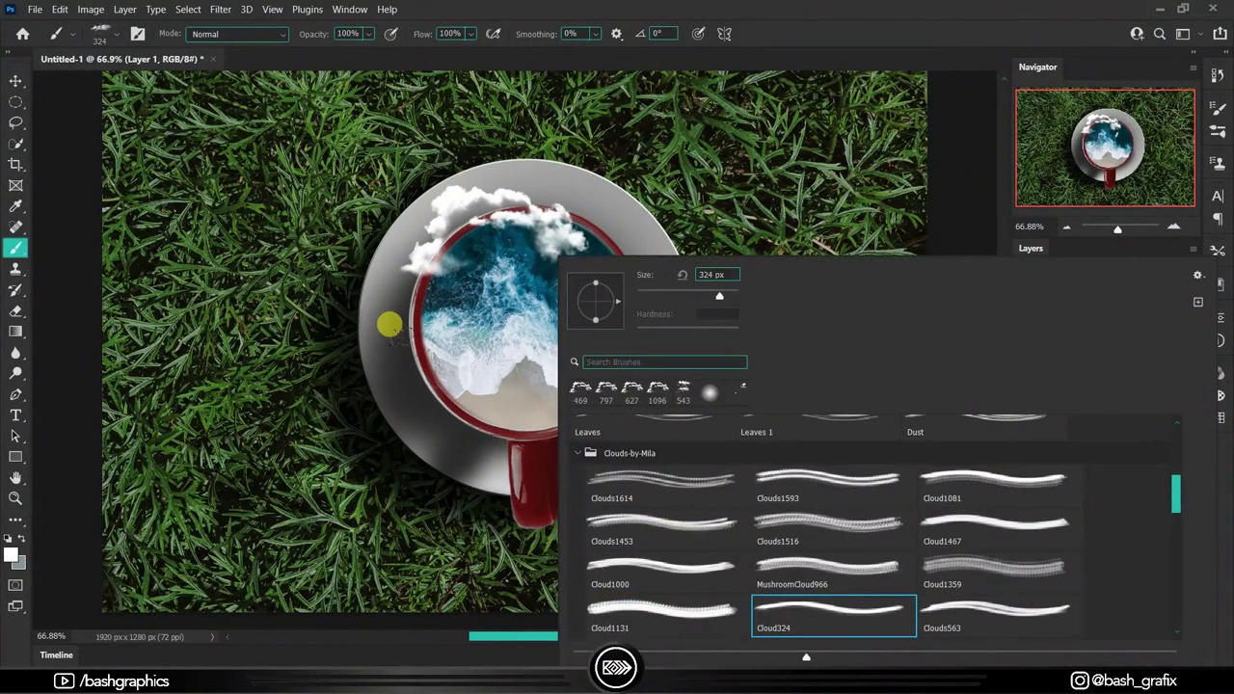
left_click(389, 325)
left_click(569, 310)
left_click(434, 384)
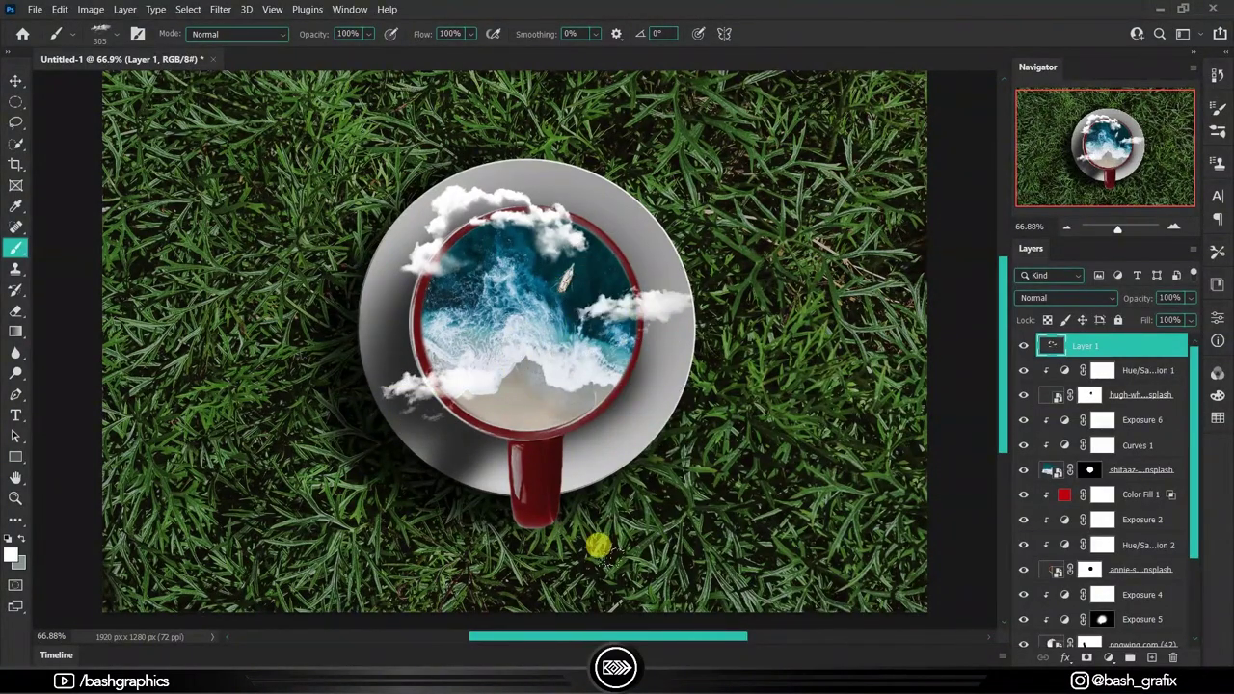
key("ctrl+z")
right_click(579, 545)
double_click(959, 620)
left_click(433, 391)
left_click(523, 463)
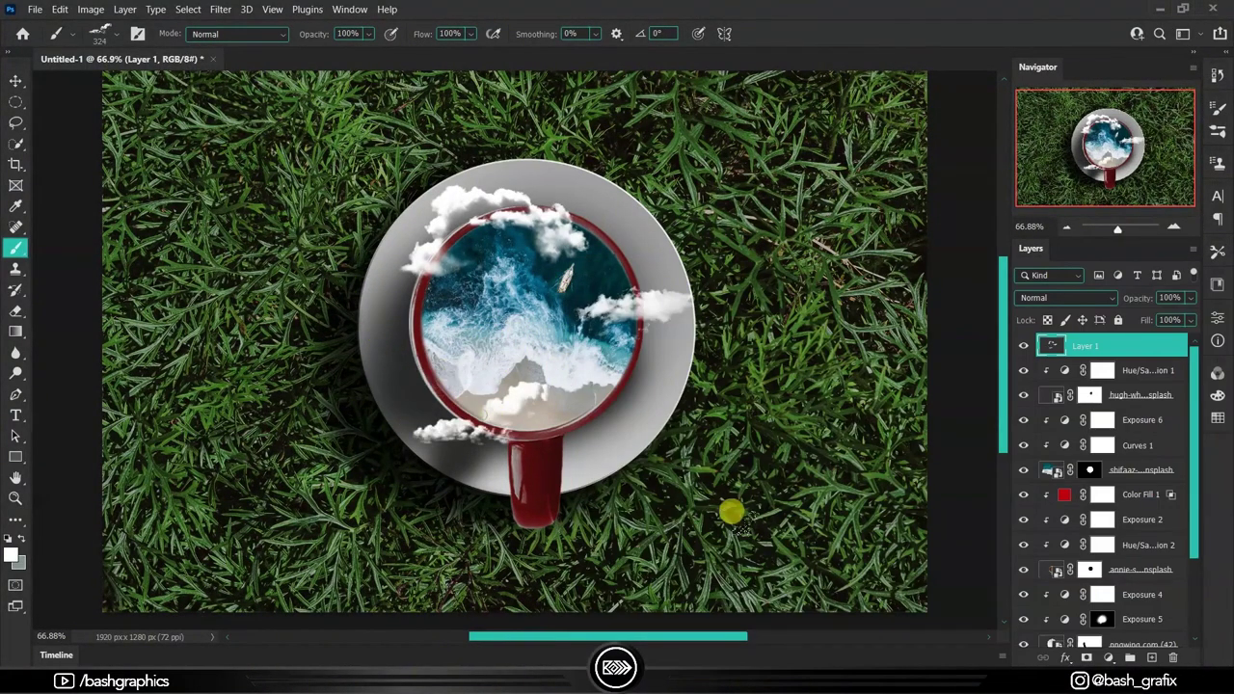
left_click(1111, 376)
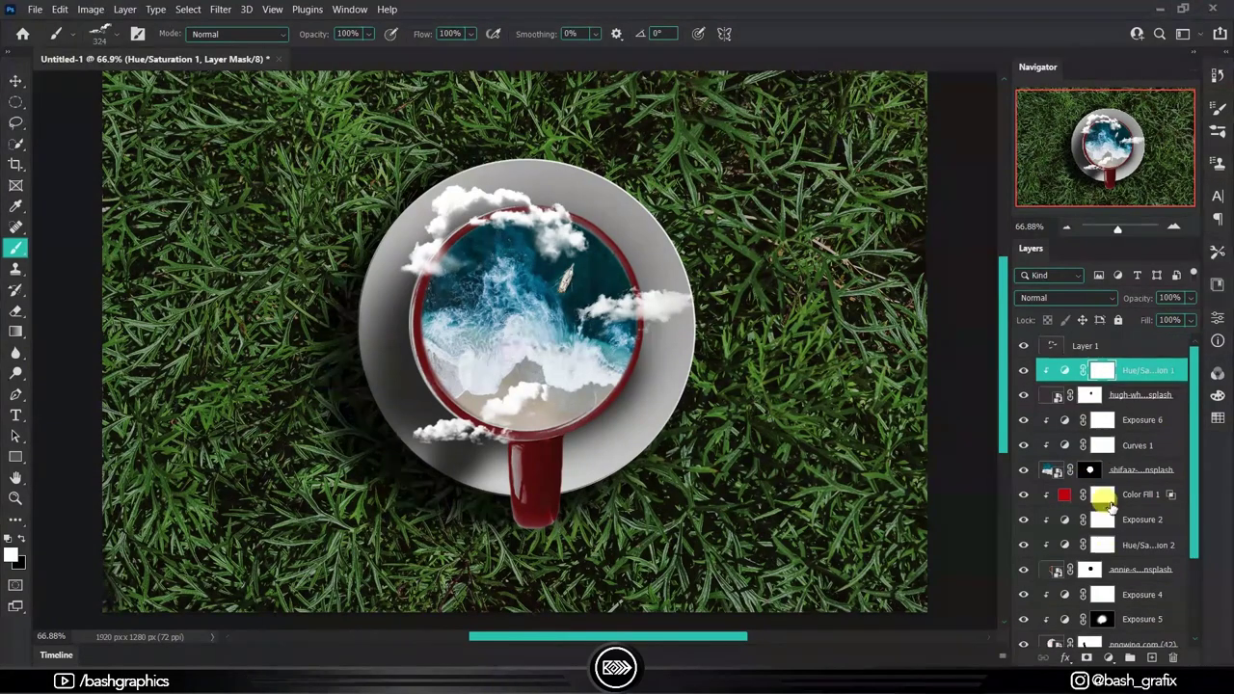
Step: Add a Photo Filter adjustment layer set to orange
left_click(1107, 658)
left_click(1060, 545)
left_click(990, 387)
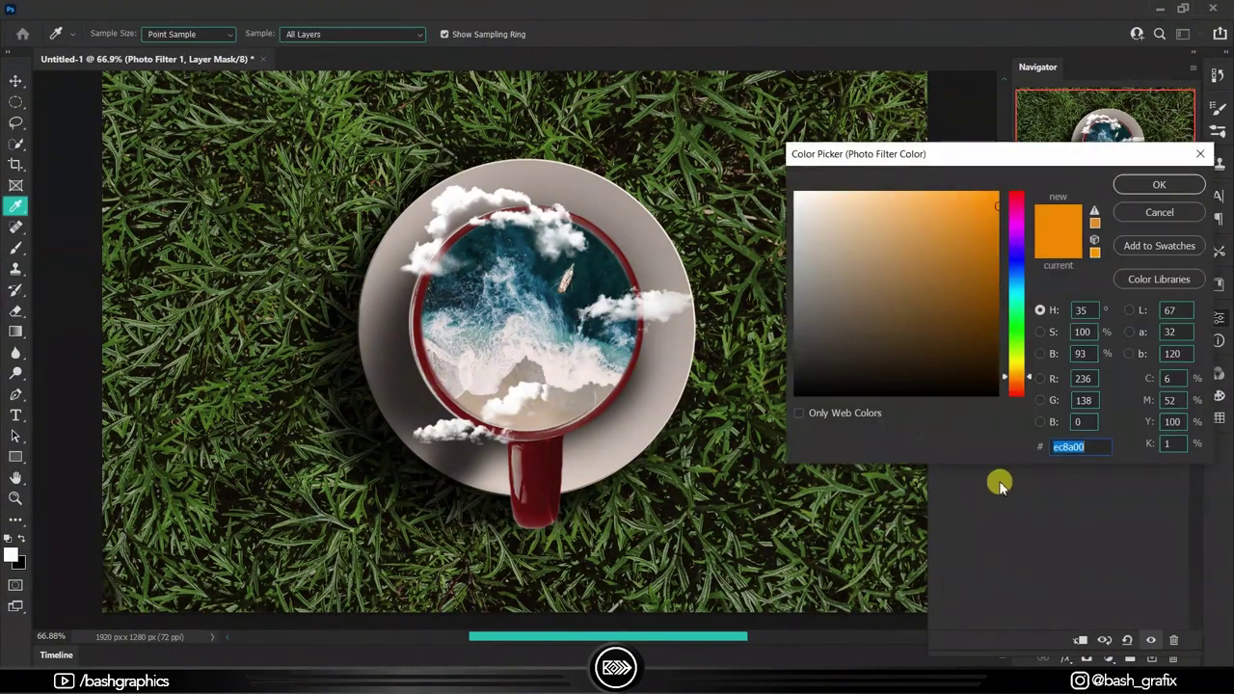
left_click(1157, 183)
Step: On a new layer, paint a light orange glow with a large soft round brush
left_click(1126, 648)
right_click(724, 394)
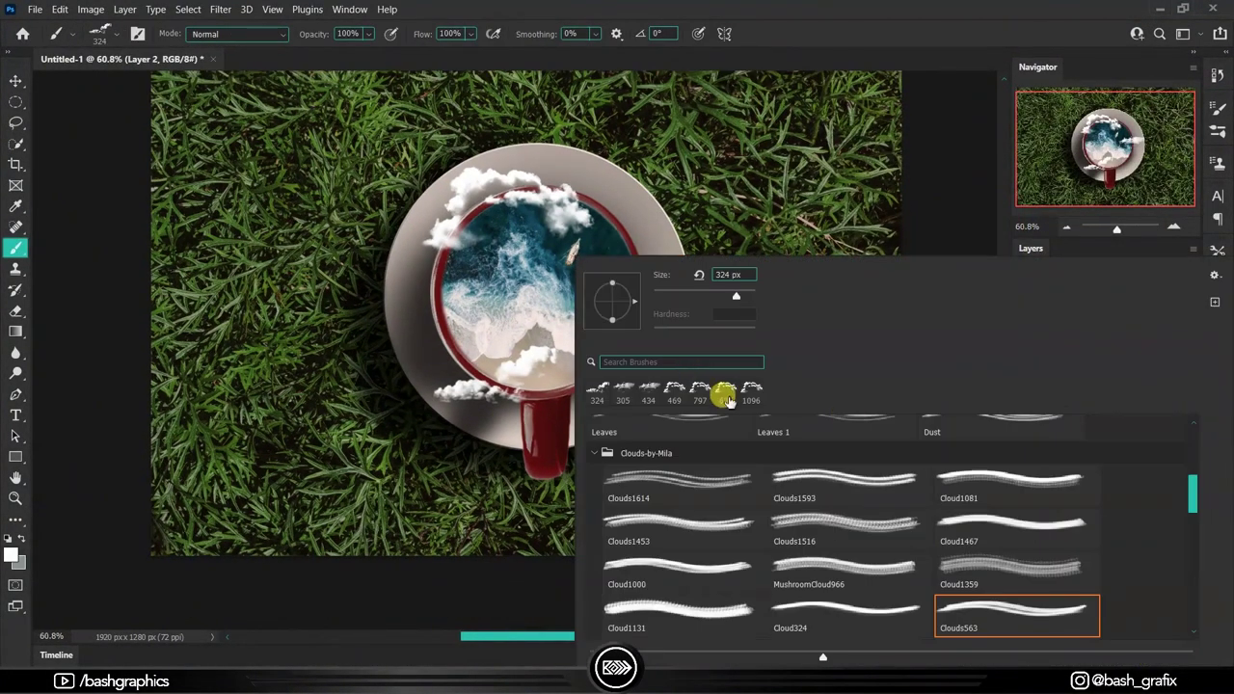
scroll(603, 427, "up", 5)
left_click(604, 427)
key("ctrl+minus")
left_click(12, 556)
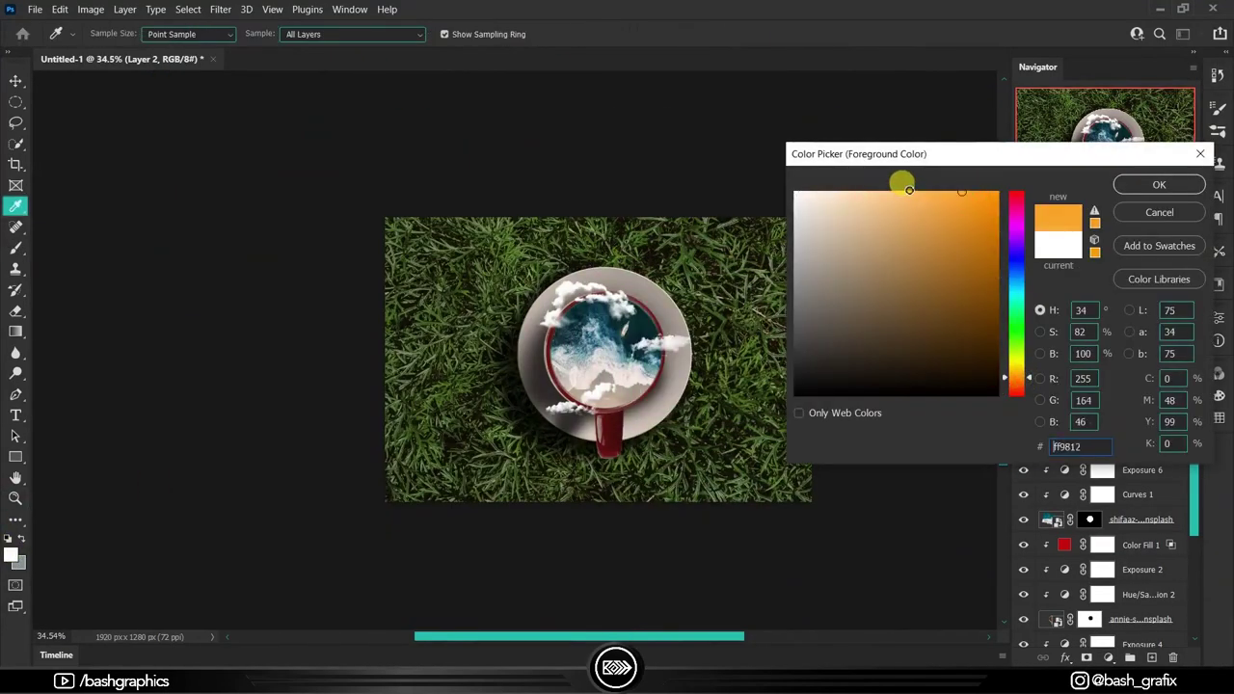
left_click(1157, 182)
left_click_drag(778, 305, 572, 305)
left_click(504, 125)
Step: Undo that glow, lower the brush flow and repaint it in a stronger orange
key("ctrl+z")
left_click_drag(422, 33, 444, 44)
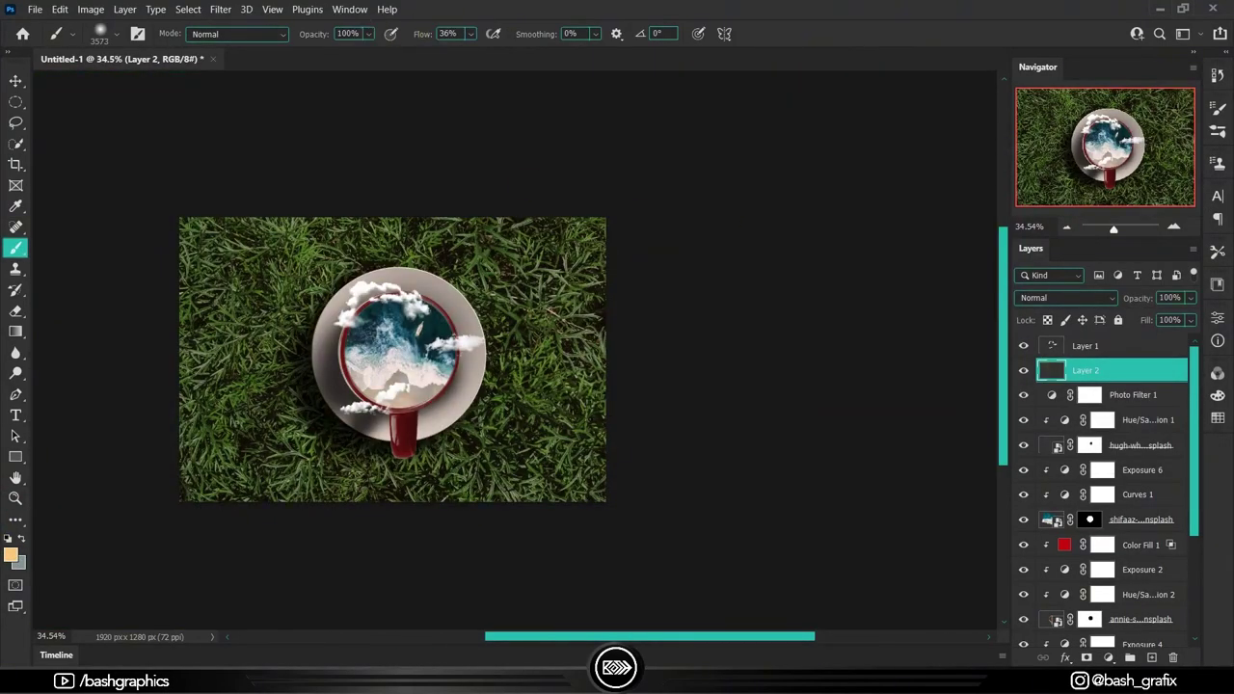
left_click(10, 556)
left_click(1157, 184)
left_click(451, 169)
Step: Blend the glow layer with Linear Dodge (Add) and return to the brush
key("h")
key("ctrl+0")
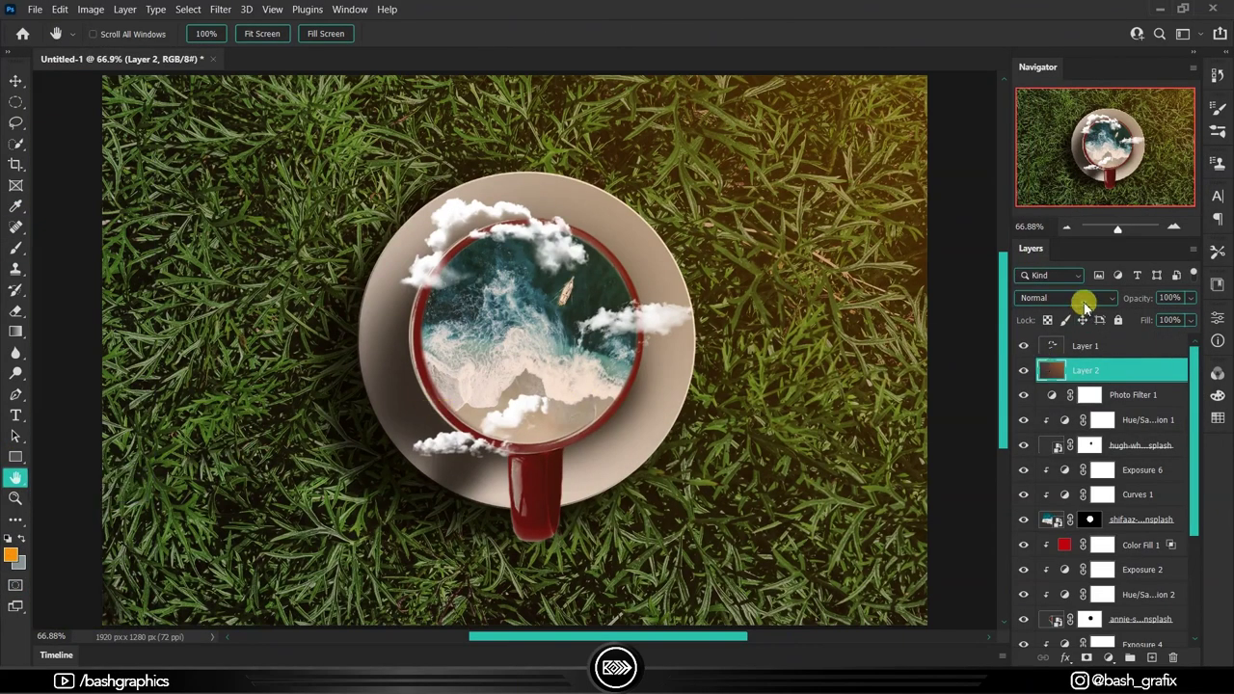
left_click(1065, 298)
left_click(1064, 424)
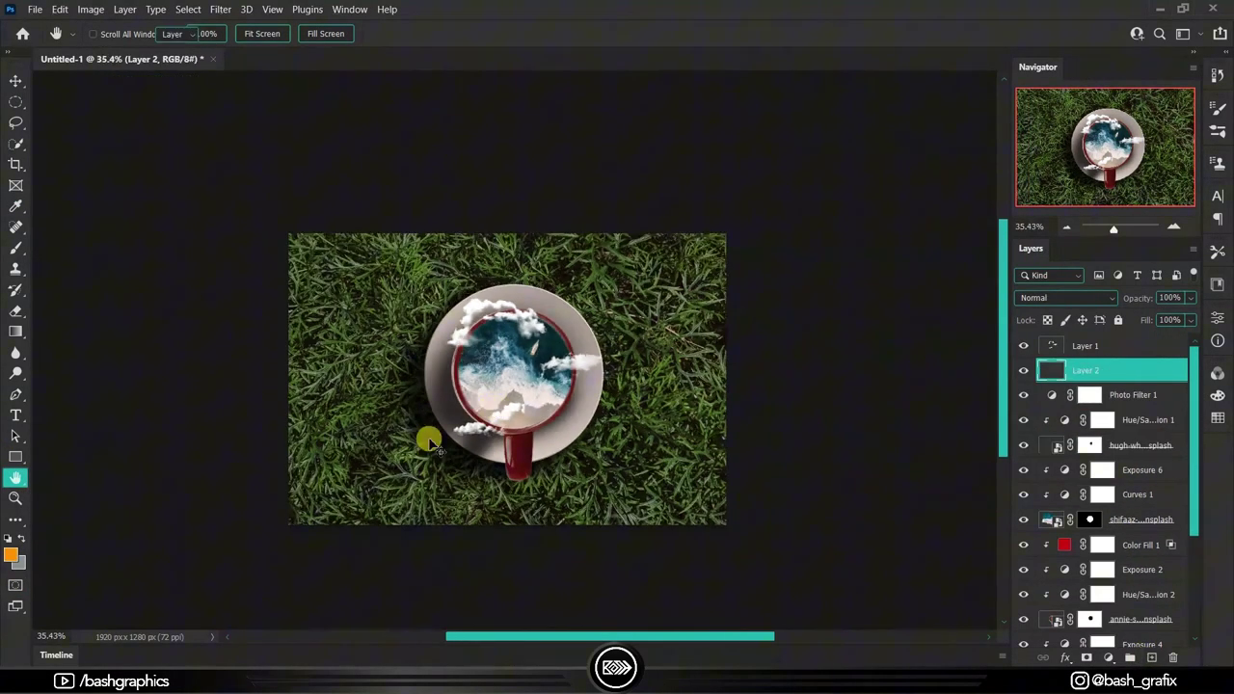
key("b")
left_click(11, 556)
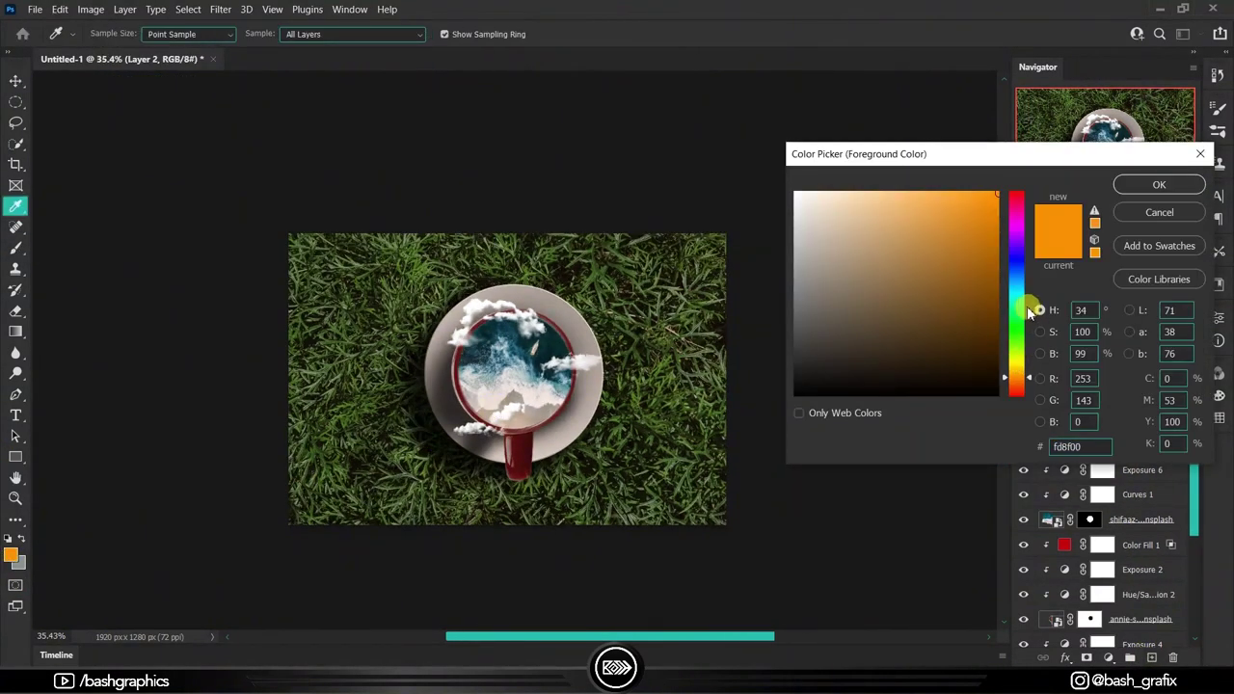
Step: Switch the glow to a light mint colour with Linear Dodge (Add), then select the grass layer
left_click(1025, 275)
left_click(1157, 184)
left_click(10, 555)
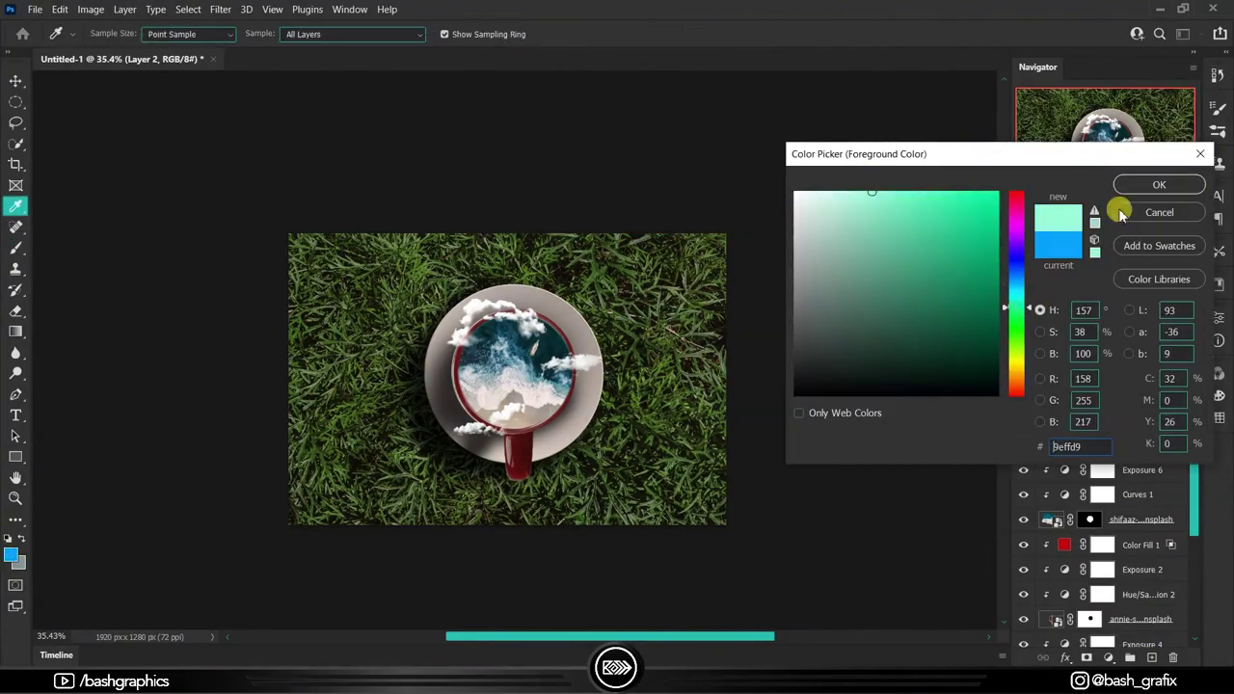
left_click(1157, 184)
key("h")
key("ctrl+0")
left_click(1065, 298)
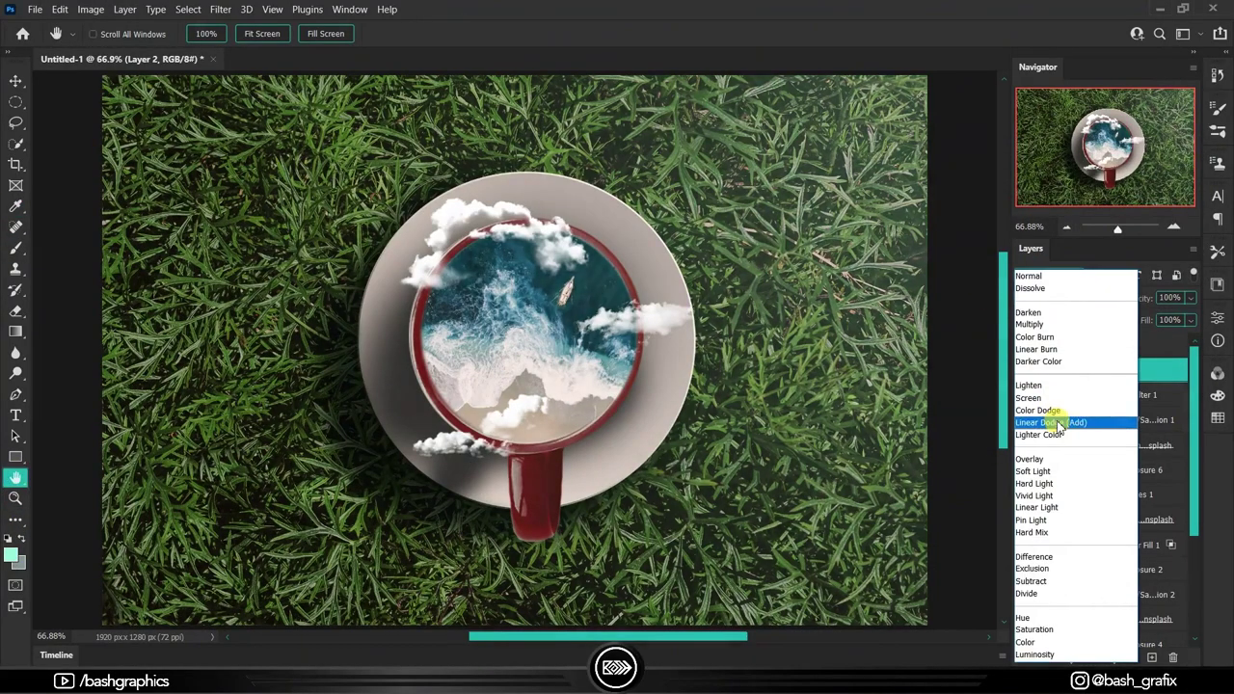
left_click(1070, 422)
scroll(1129, 515, "down", 5)
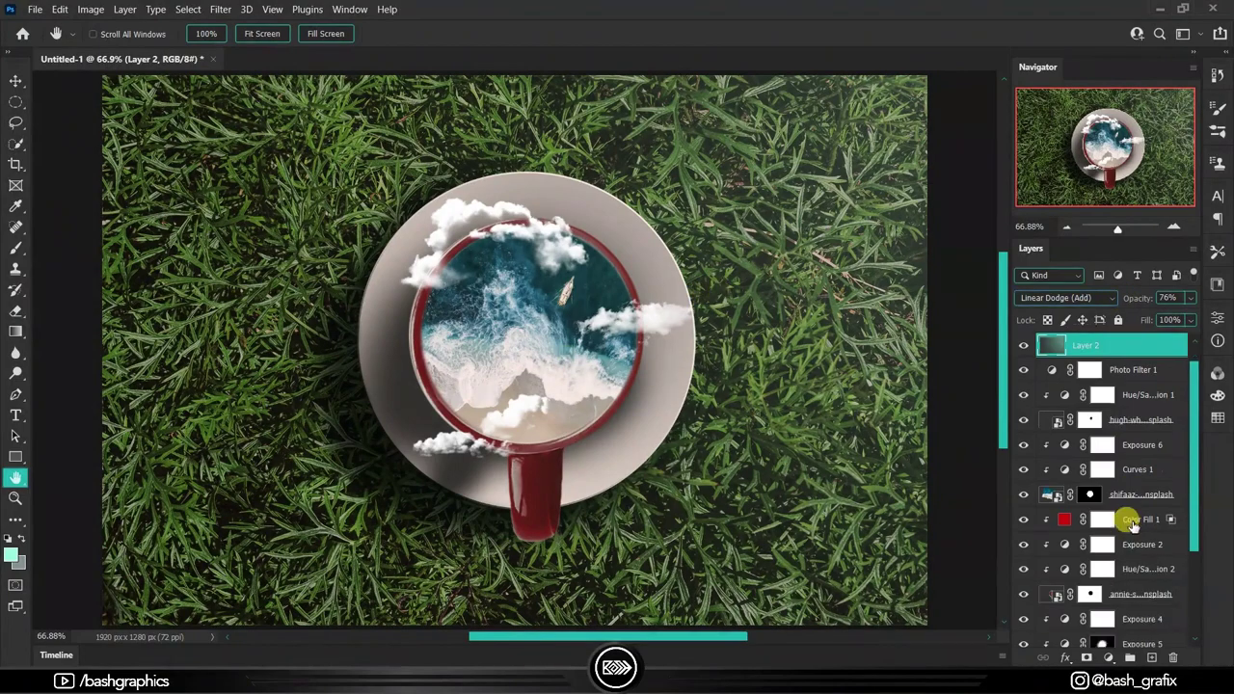
left_click(1119, 609)
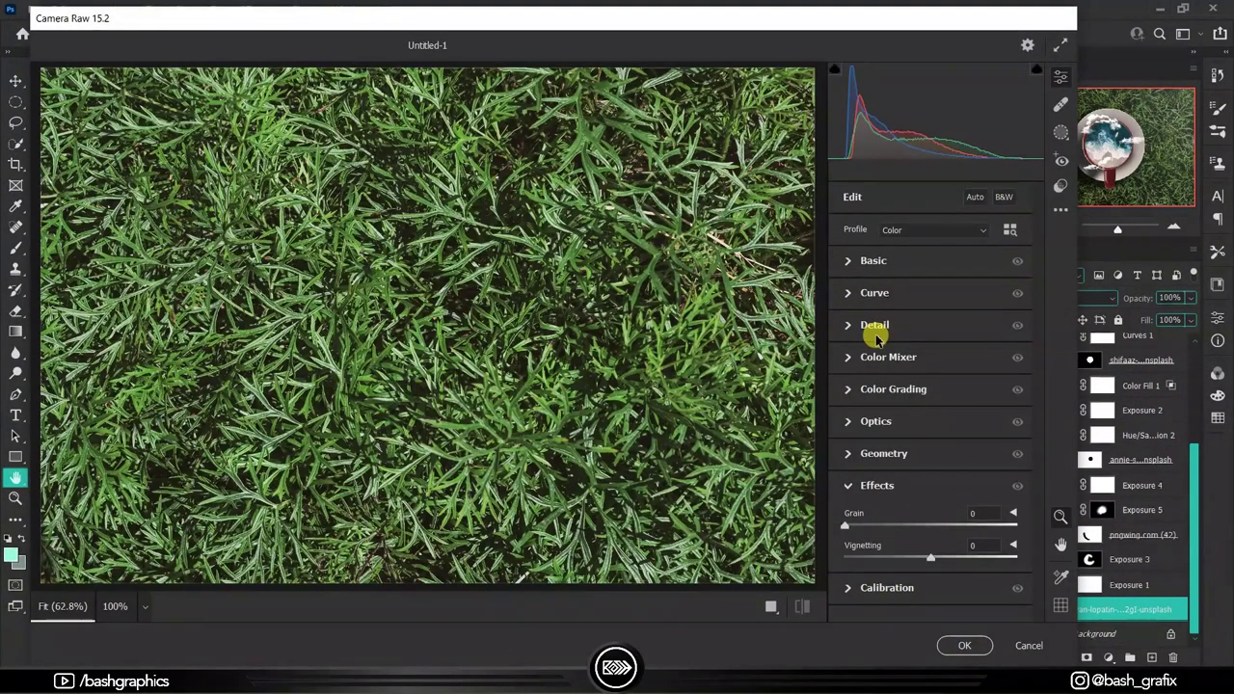
Step: In Camera Raw, cool the grass temperature slightly, raise Dehaze and apply
left_click(849, 264)
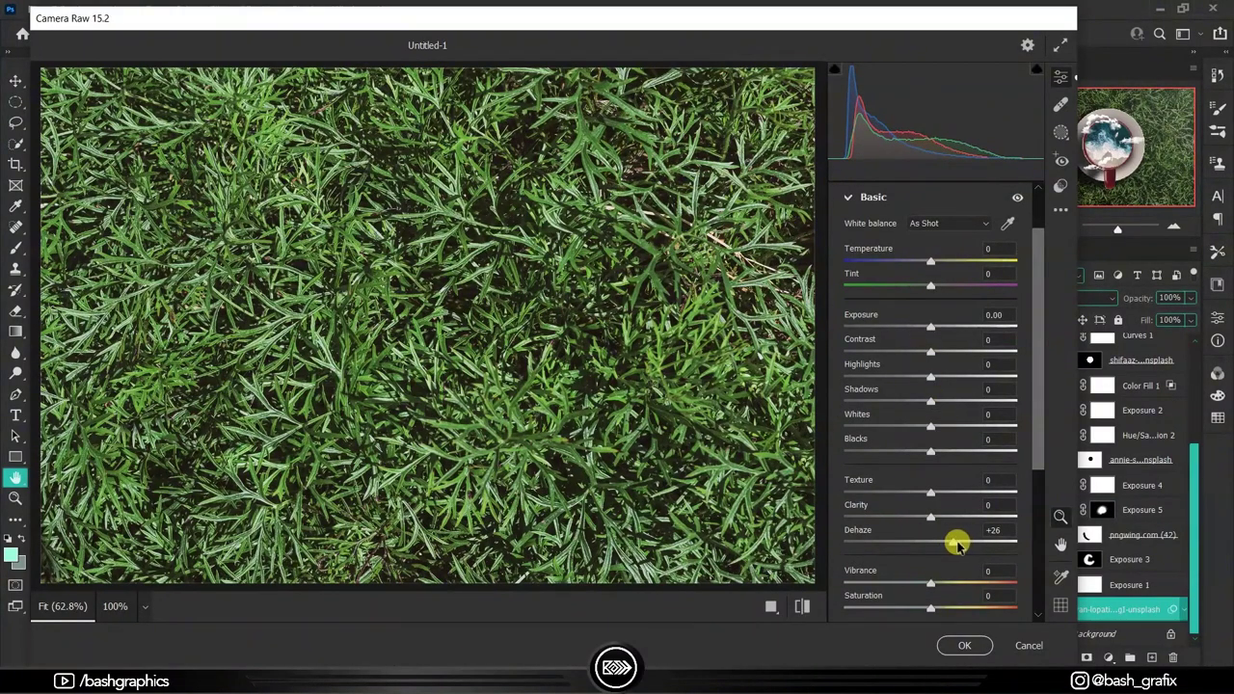
left_click_drag(928, 263, 927, 263)
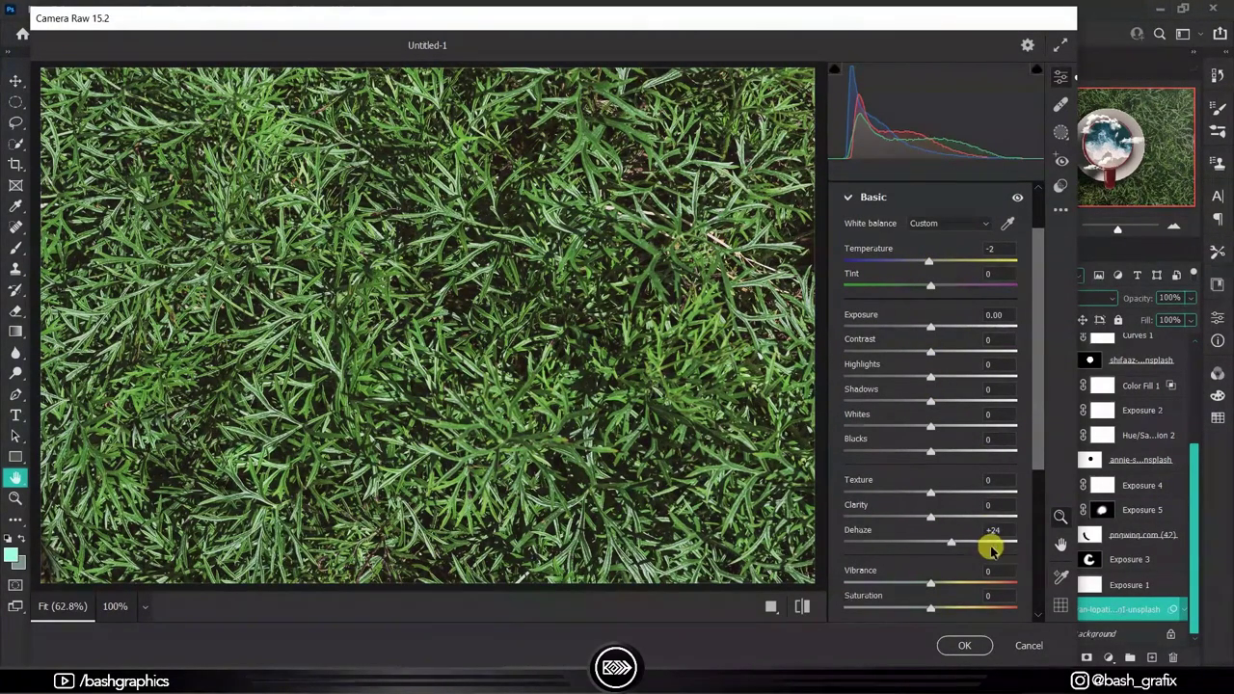
left_click(964, 645)
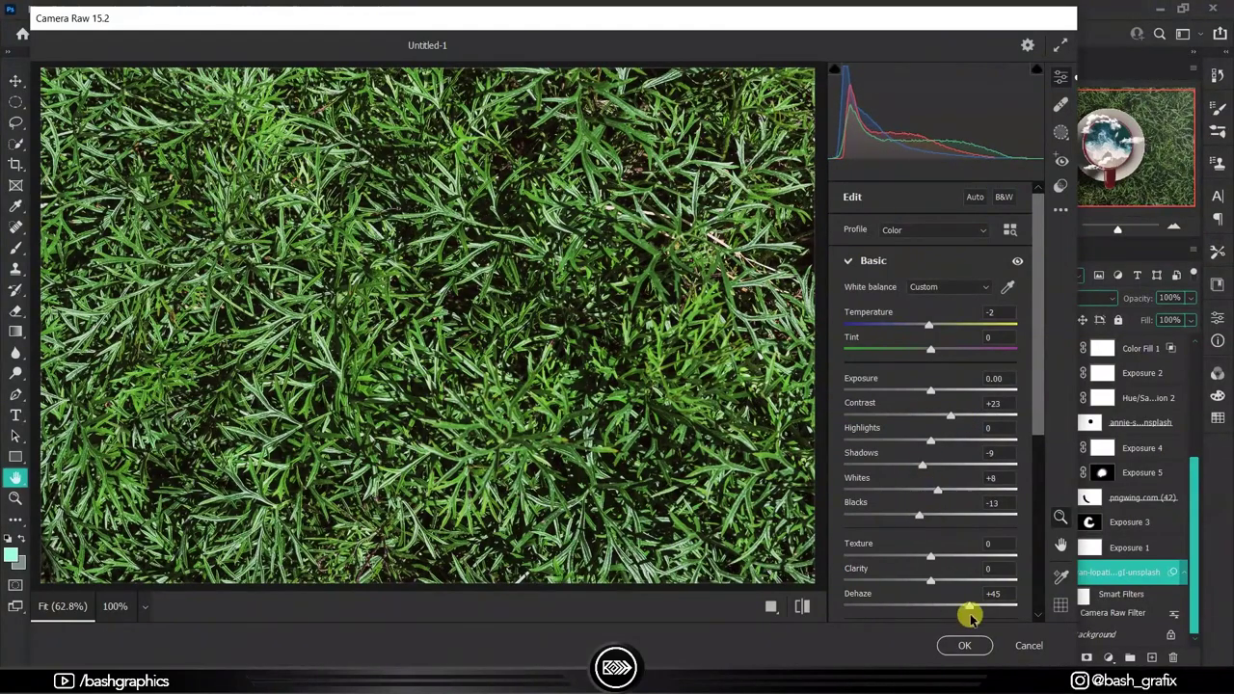
left_click(969, 645)
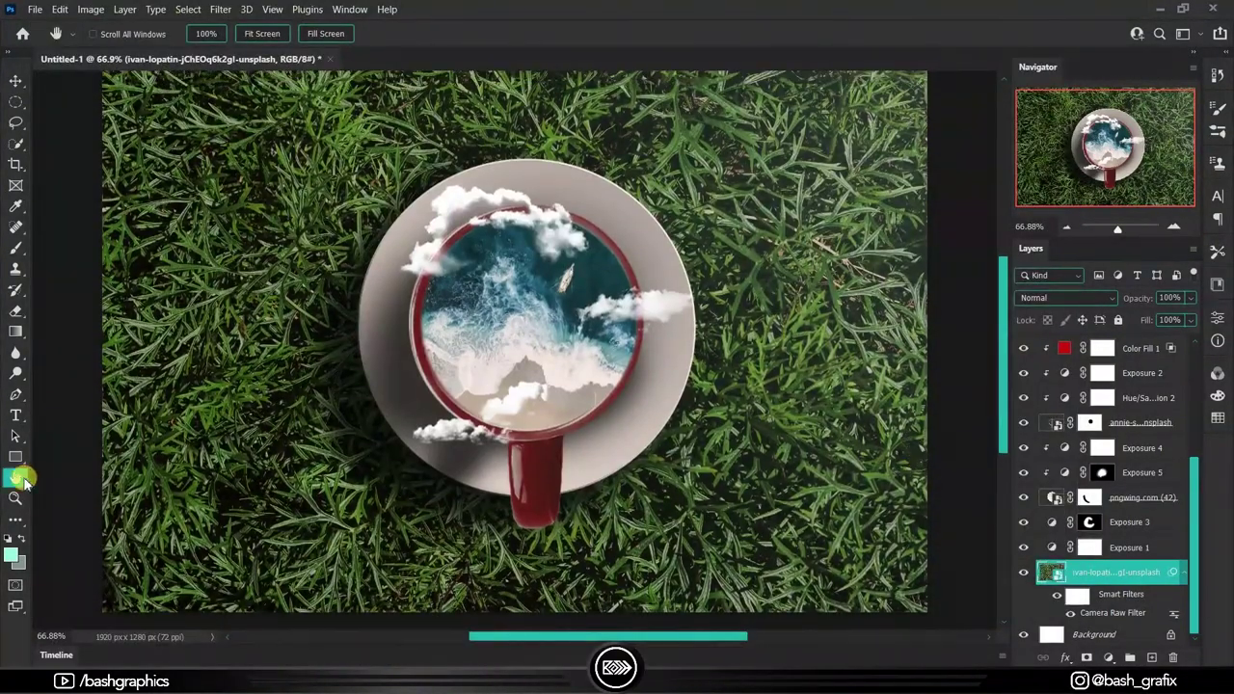
Step: Select the pngwing shadow layer and switch to the Brush tool
scroll(1109, 492, "up", 3)
scroll(1118, 501, "down", 1)
left_click(1143, 545)
right_click(1180, 543)
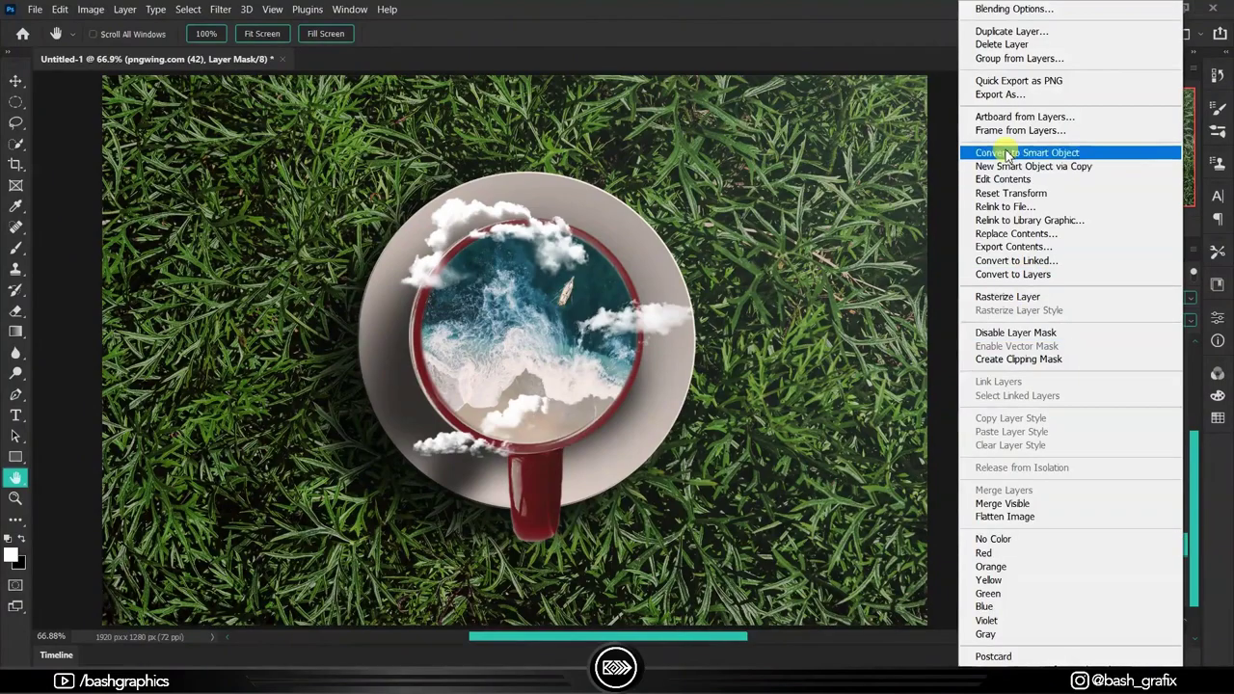
key("Escape")
key("b")
scroll(340, 378, "down", 1)
scroll(340, 378, "up", 3)
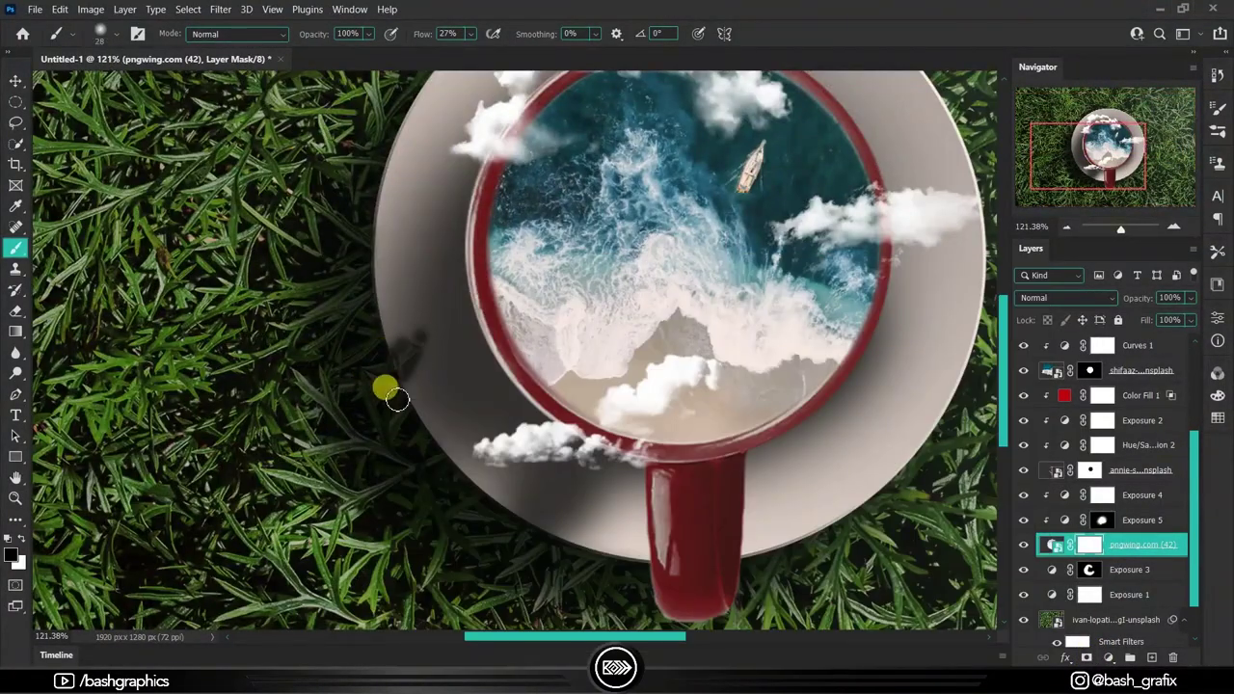
Step: Search the brushes for 'grass' and pick an enlarged Dune Grass brush
right_click(396, 398)
type("grass")
double_click(511, 502)
right_click(443, 311)
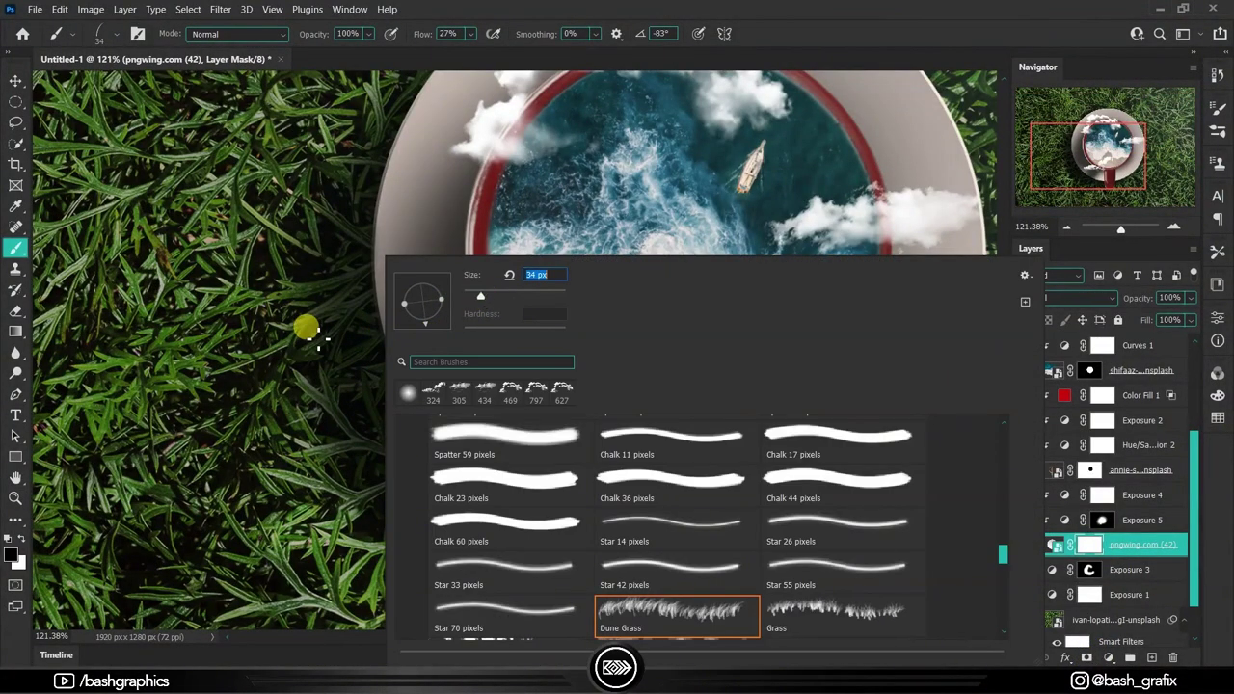
left_click_drag(508, 294, 520, 295)
left_click(356, 362)
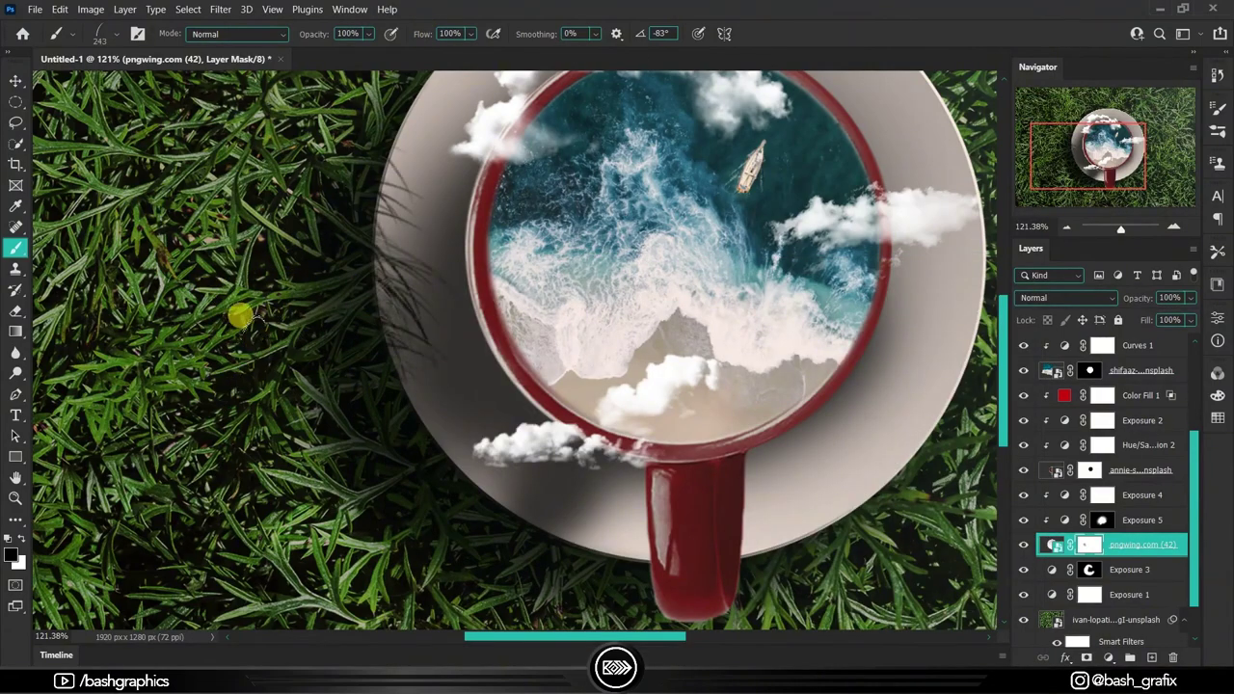
Step: Rotate the grass tip and paint blades over the saucer's upper-left rim
right_click(319, 353)
key("Return")
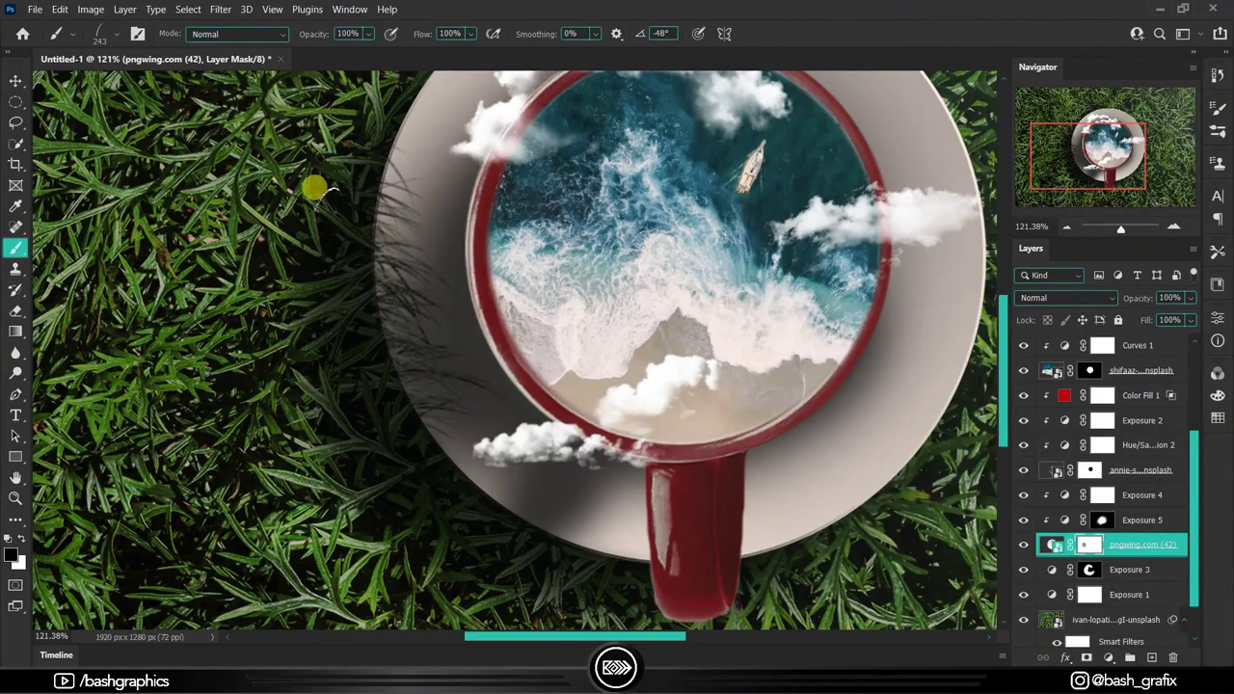
left_click(315, 189)
right_click(308, 244)
key("Return")
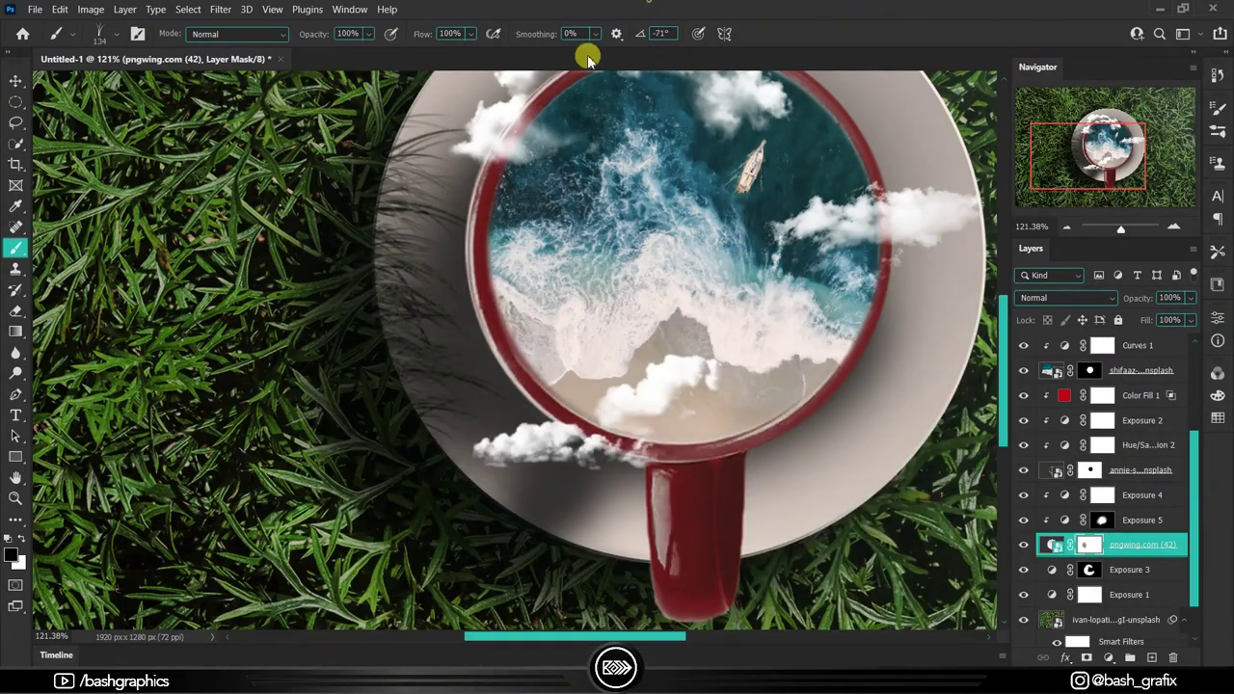
right_click(297, 292)
key("Return")
scroll(328, 178, "up", 2)
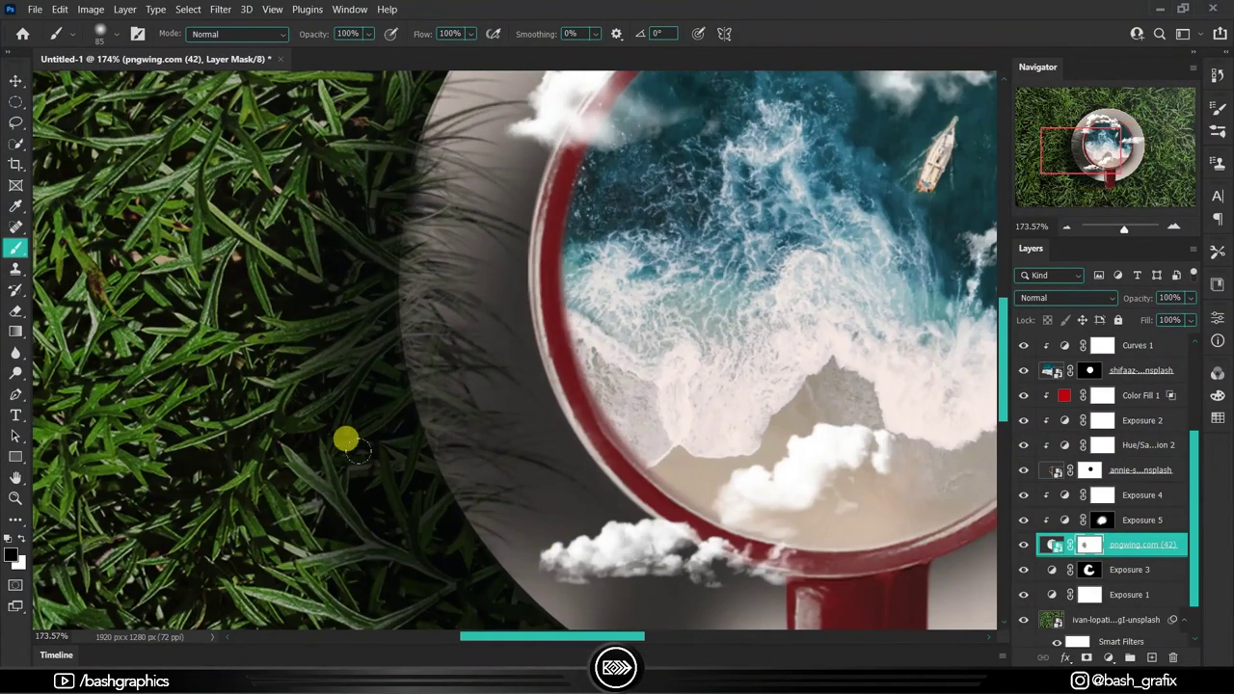
scroll(317, 199, "down", 3)
scroll(427, 389, "down", 2)
scroll(427, 389, "up", 3)
Step: Reselect Dune Grass and paint blades along the saucer's lower-left edge
right_click(349, 257)
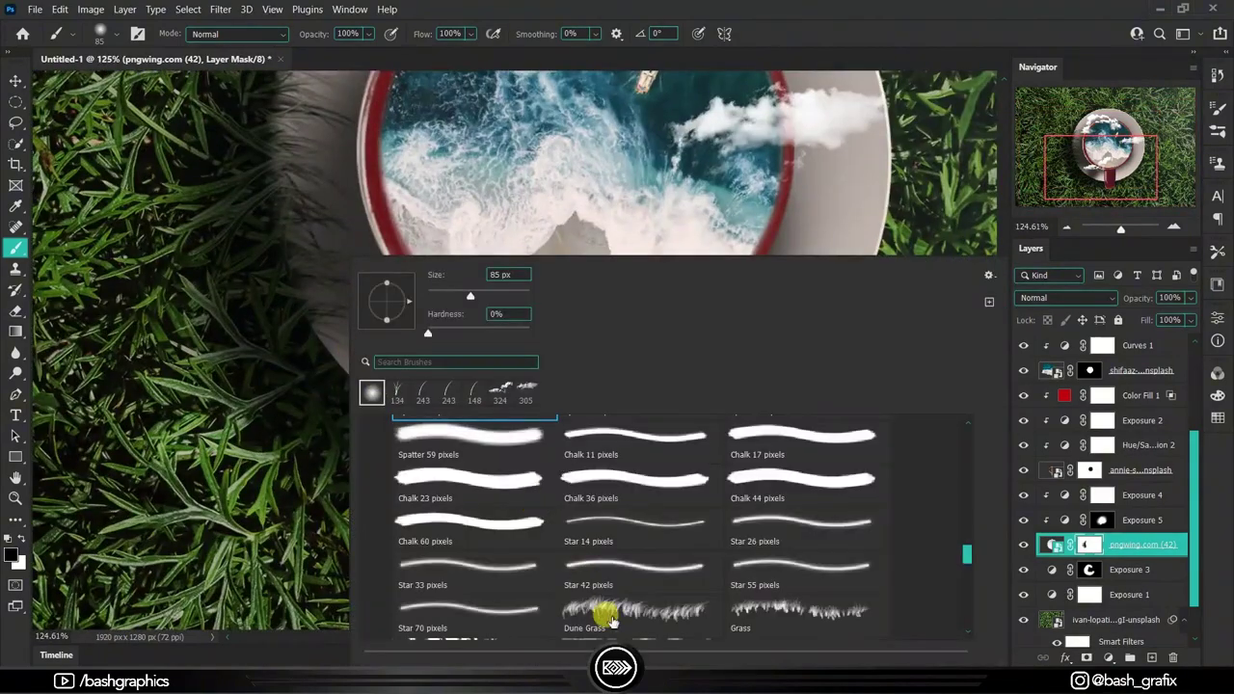
double_click(610, 620)
scroll(291, 328, "up", 1)
left_click_drag(368, 362, 395, 334)
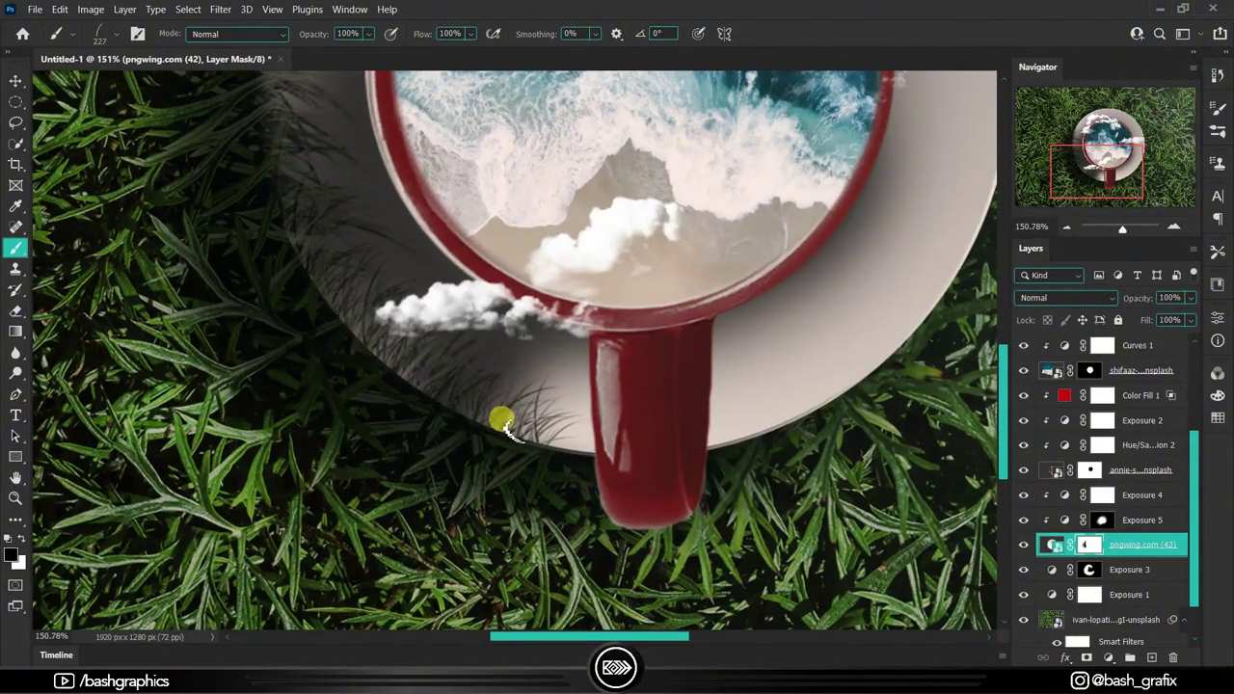
Step: Switch to the Grass Brush preset and paint more grass over the saucer's left edge
right_click(338, 359)
scroll(627, 581, "down", 2)
left_click(477, 361)
type("grass")
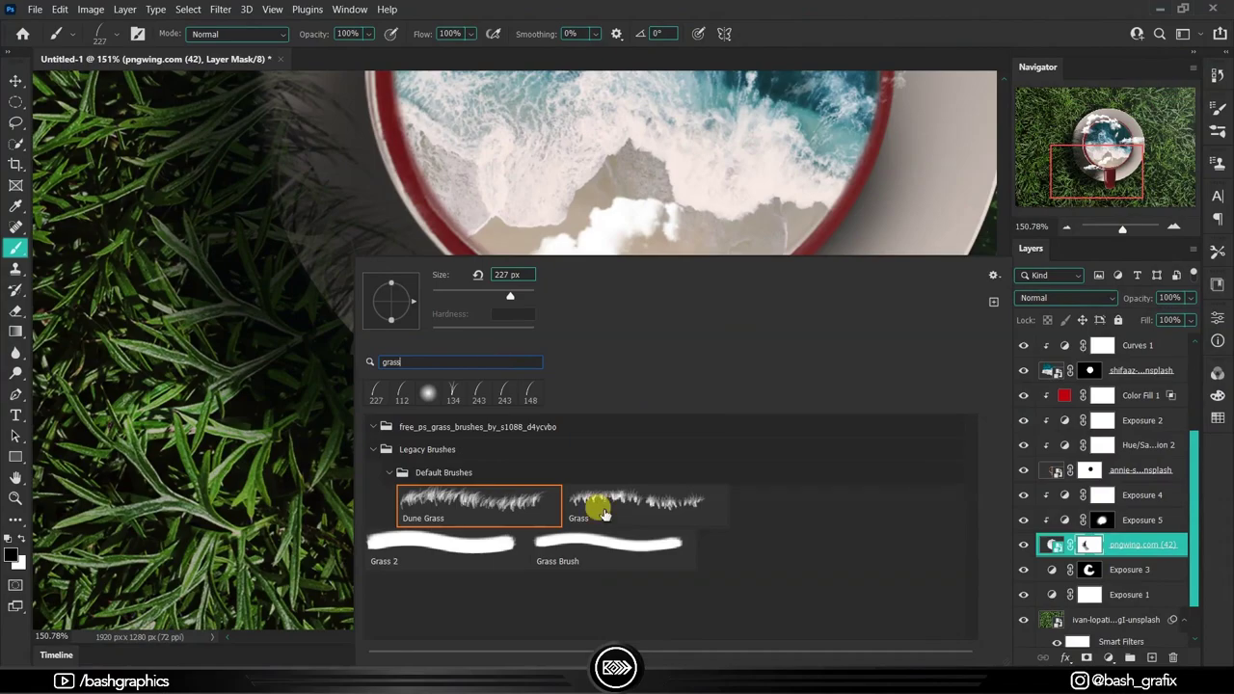
double_click(607, 545)
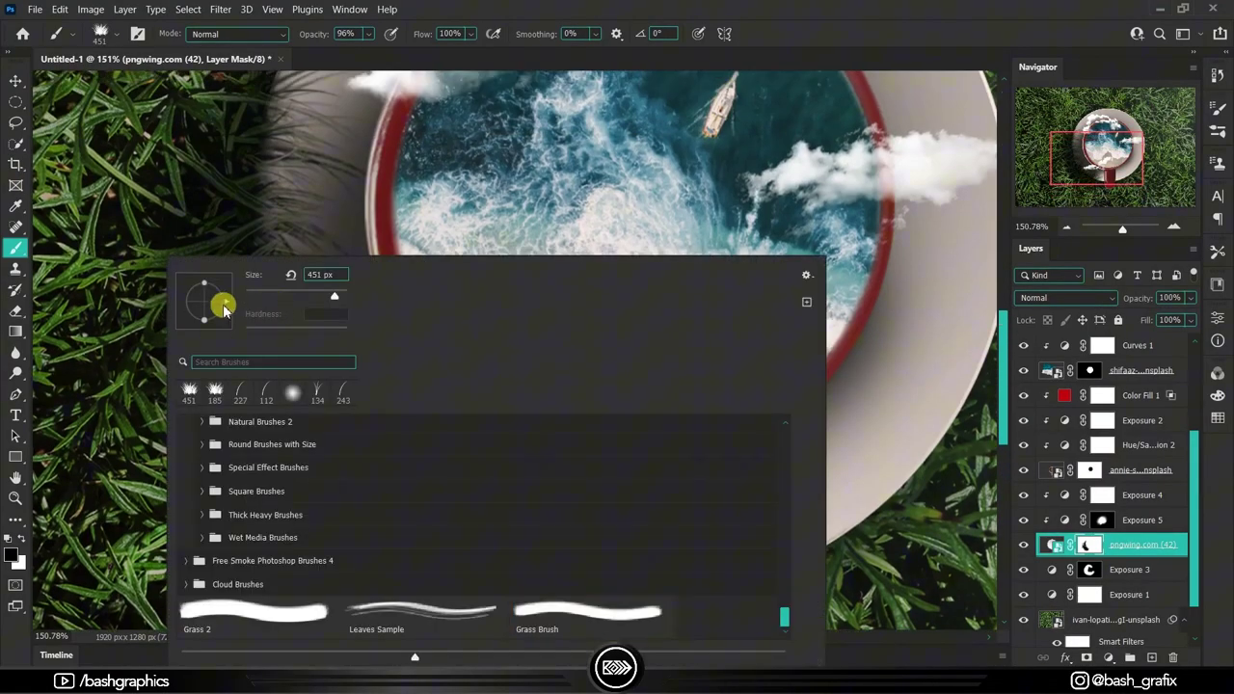
left_click_drag(217, 303, 227, 293)
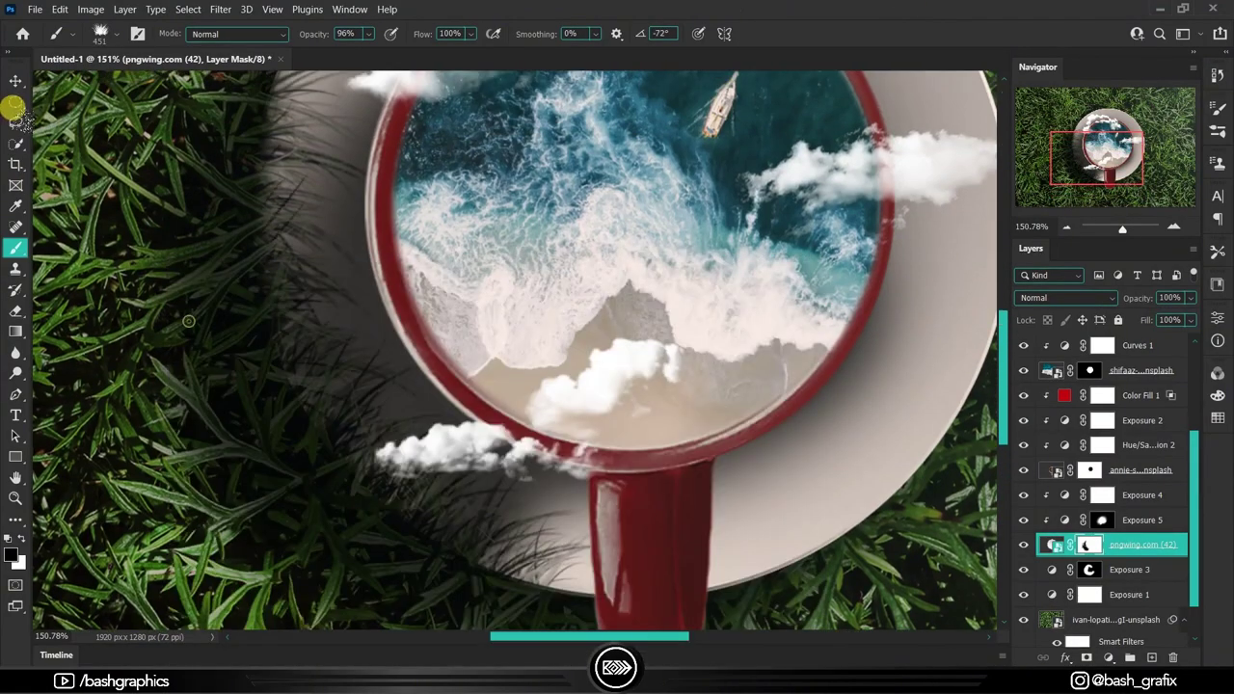
Step: Re-angle the brush tip, paint along the saucer edge and remove stray grass on its right
scroll(509, 344, "down", 5)
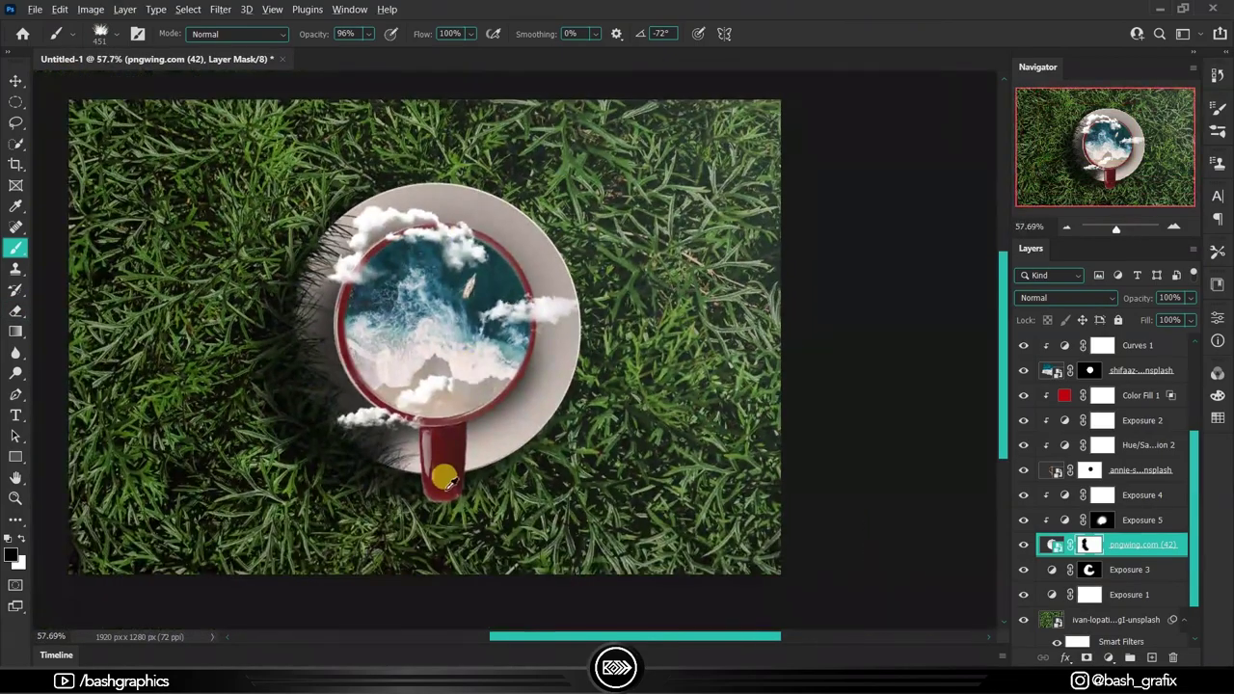
scroll(509, 344, "up", 4)
right_click(582, 287)
left_click_drag(622, 294, 649, 321)
left_click(586, 344)
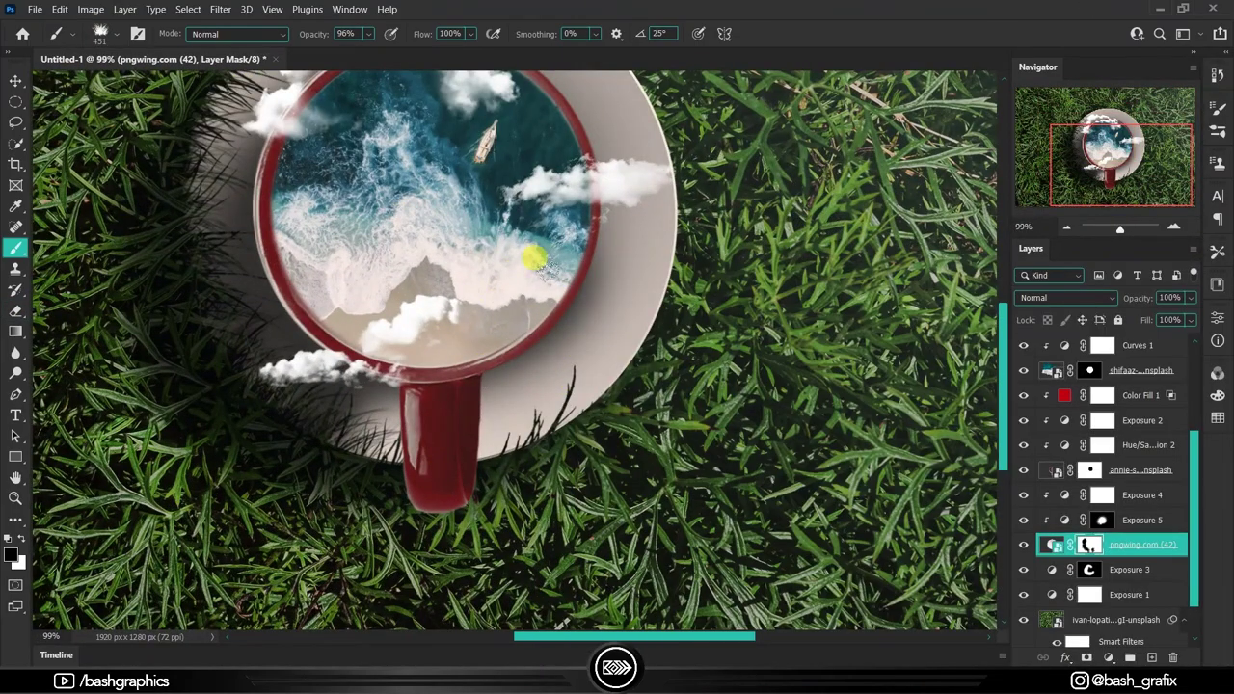
scroll(628, 283, "down", 2)
scroll(683, 353, "down", 5)
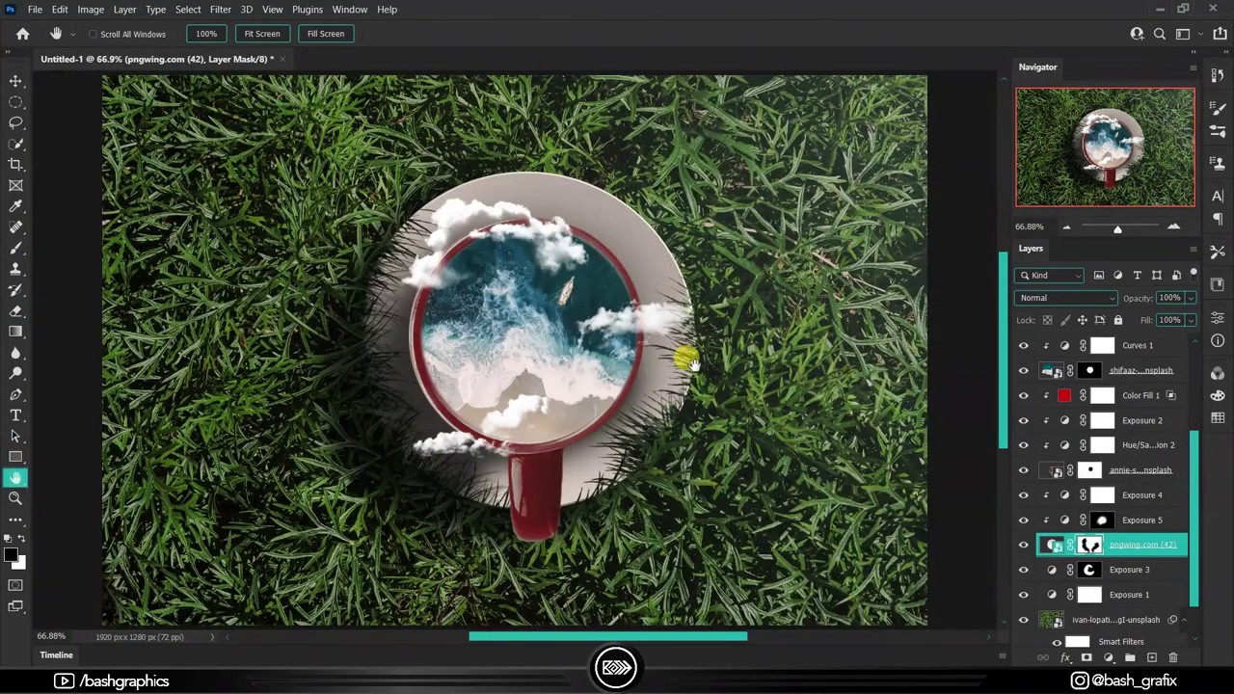
scroll(410, 88, "up", 4)
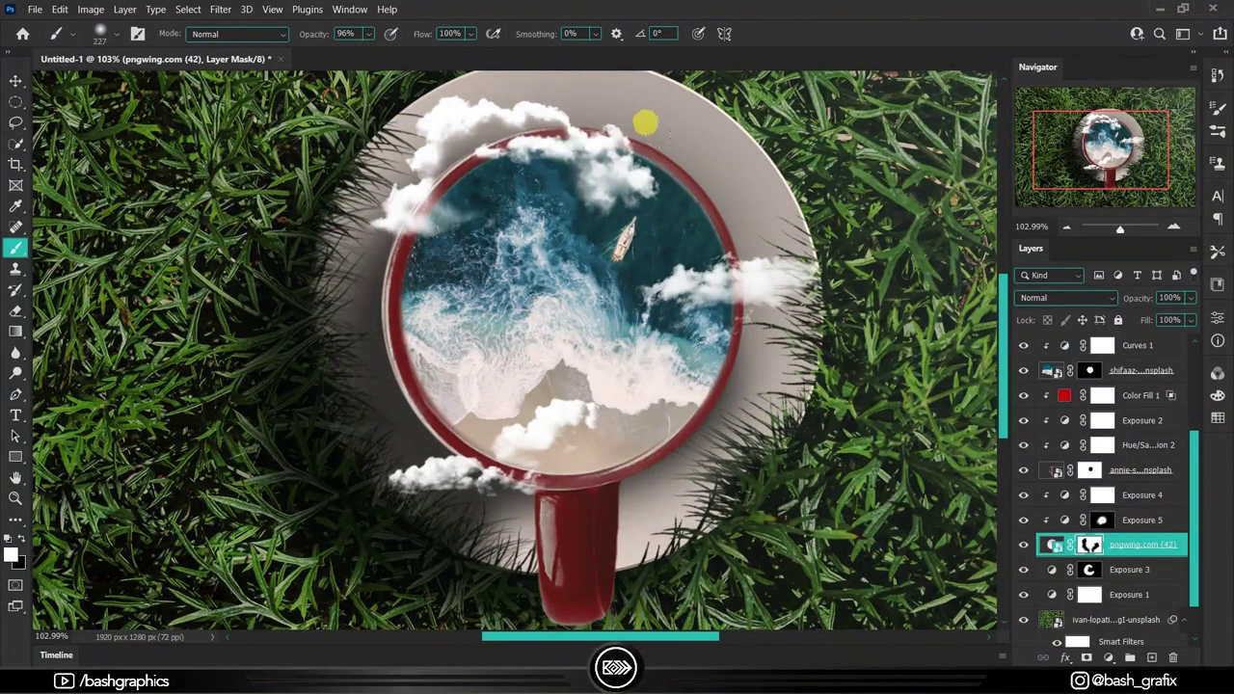
left_click_drag(653, 350, 678, 469)
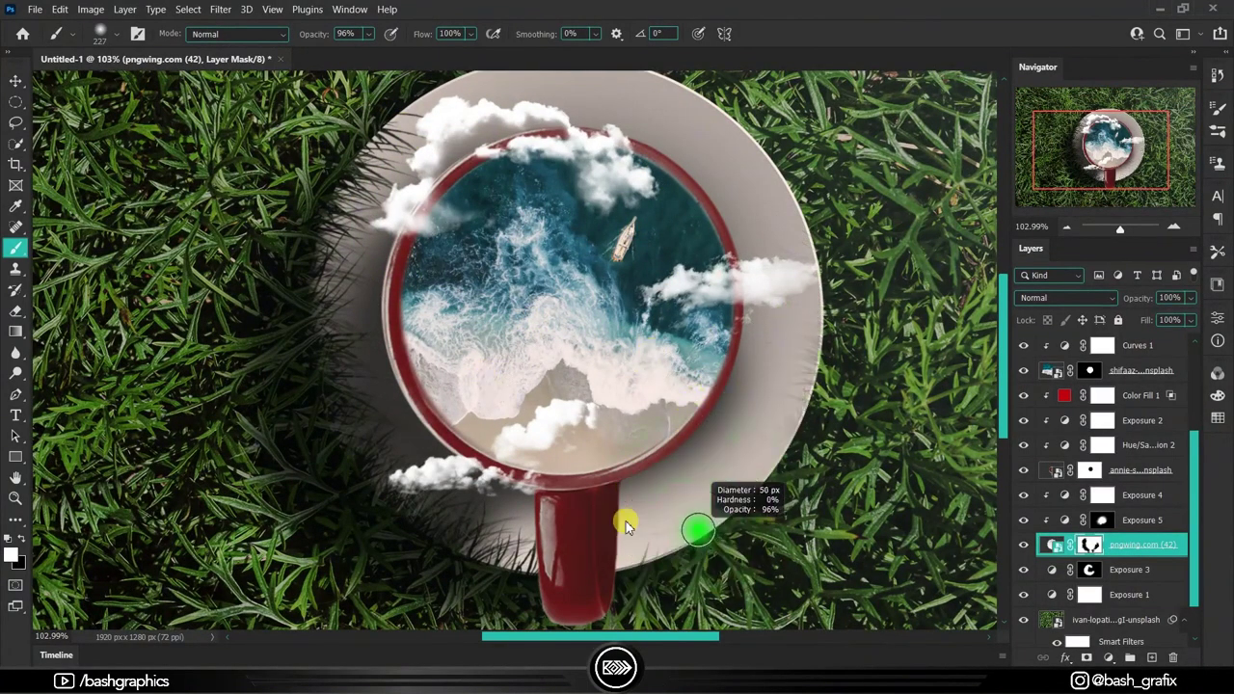
scroll(781, 473, "down", 4)
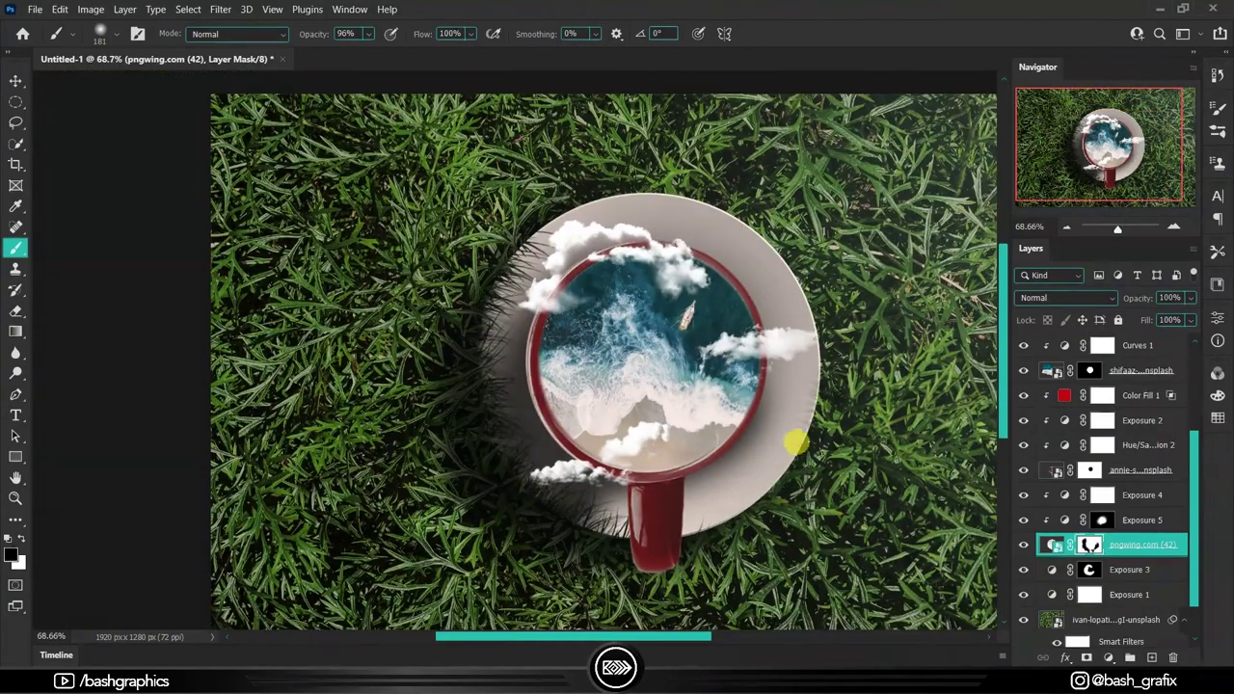
scroll(795, 443, "up", 4)
right_click(588, 287)
Step: Enable Shape Dynamics size jitter on the grass brush and make it smaller
key("Escape")
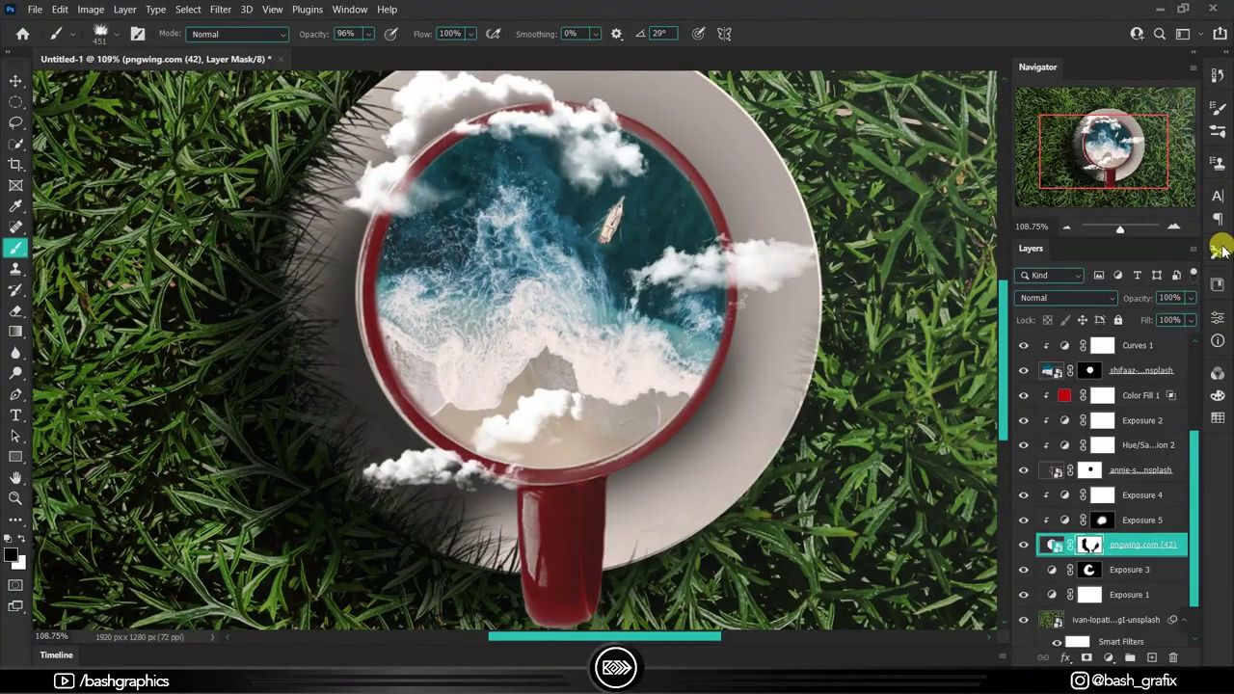
left_click(1218, 108)
left_click(1051, 100)
left_click(967, 171)
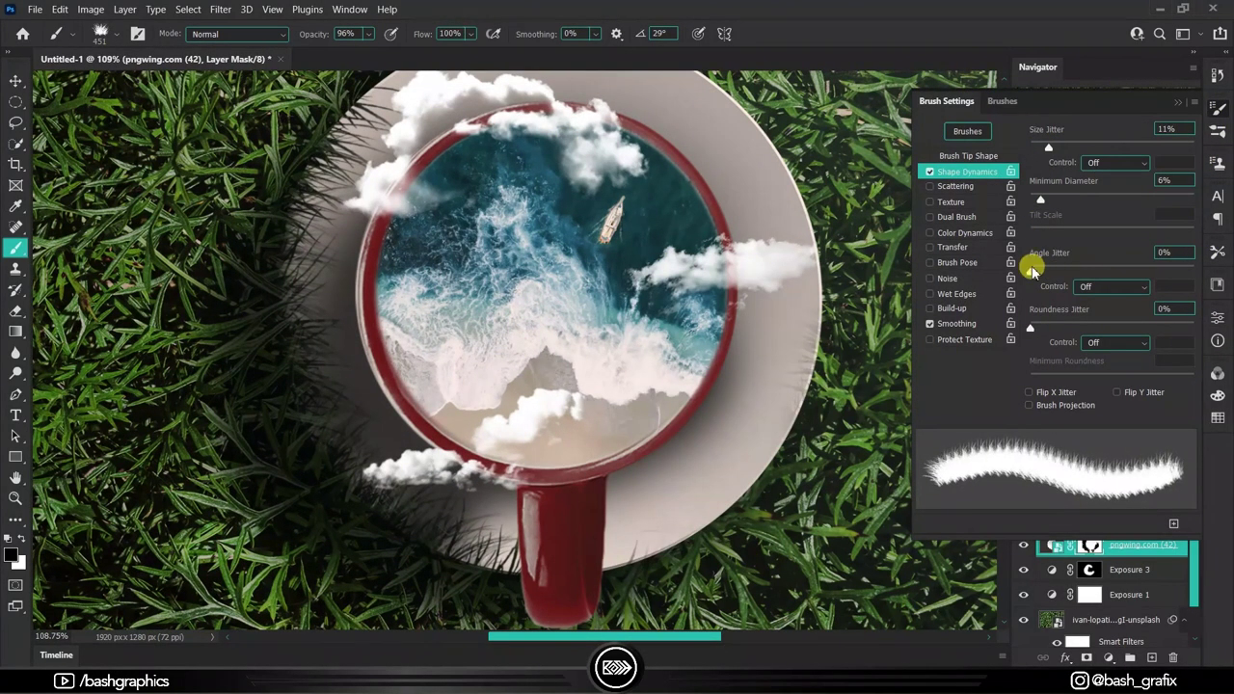
key("bracketleft")
key("bracketleft")
key("bracketleft")
left_click(1177, 100)
Step: Zoom around the saucer rim and rotate the grass brush tip
scroll(669, 289, "up", 2)
scroll(771, 248, "up", 1)
scroll(771, 249, "down", 2)
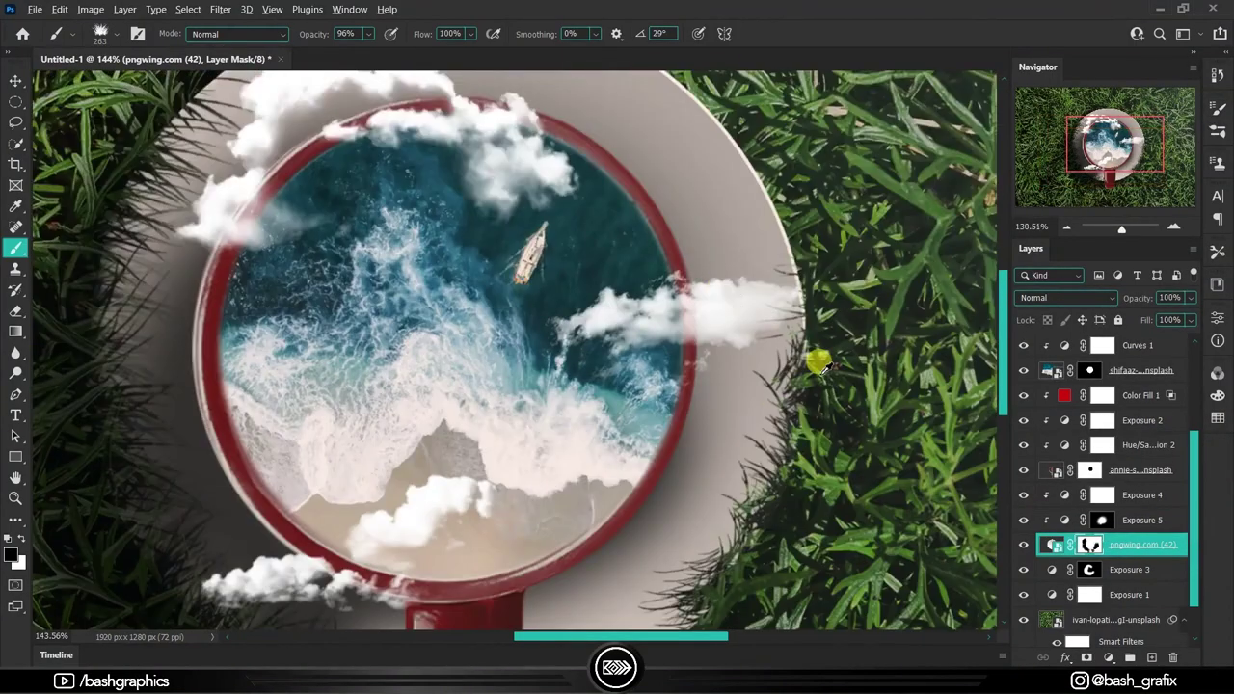
scroll(798, 253, "down", 2)
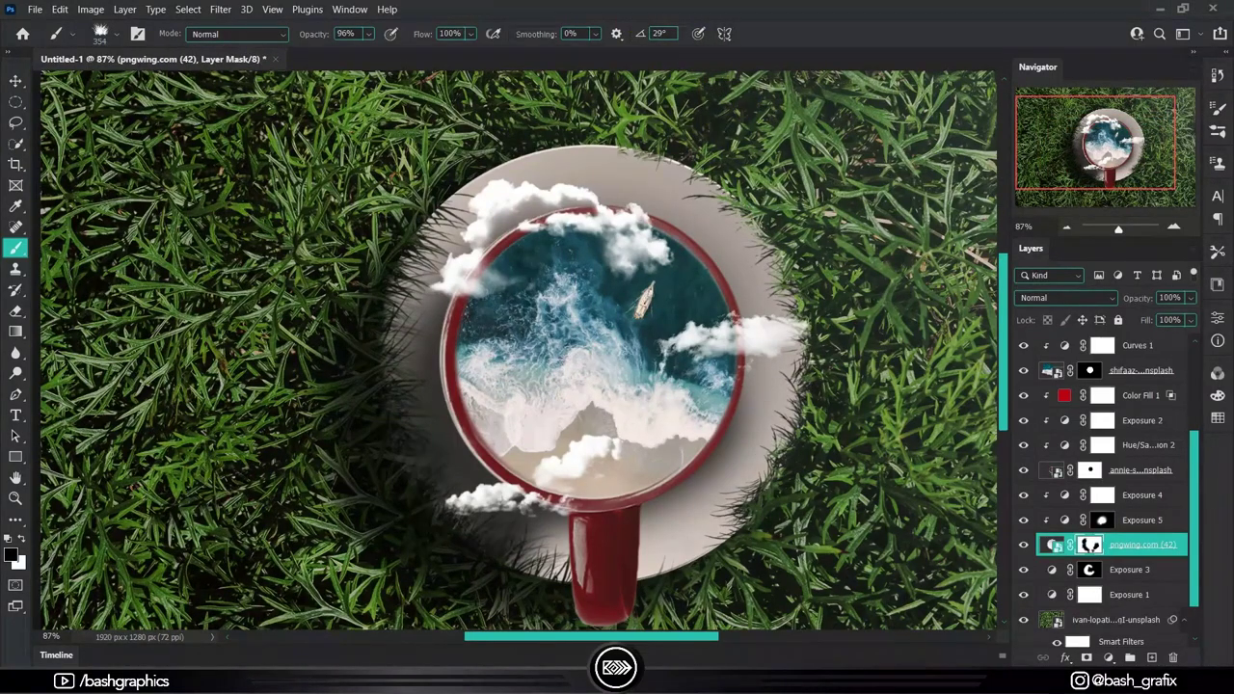
scroll(779, 441, "down", 1)
scroll(733, 462, "down", 4)
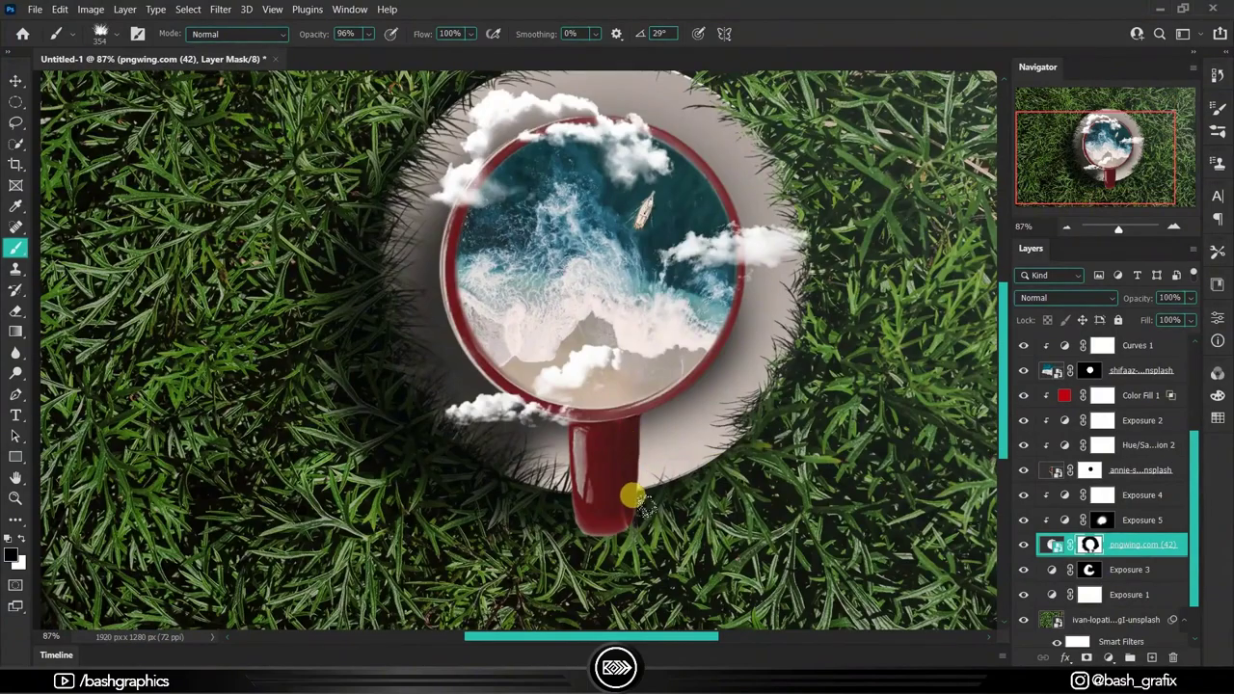
scroll(342, 304, "up", 1)
right_click(347, 270)
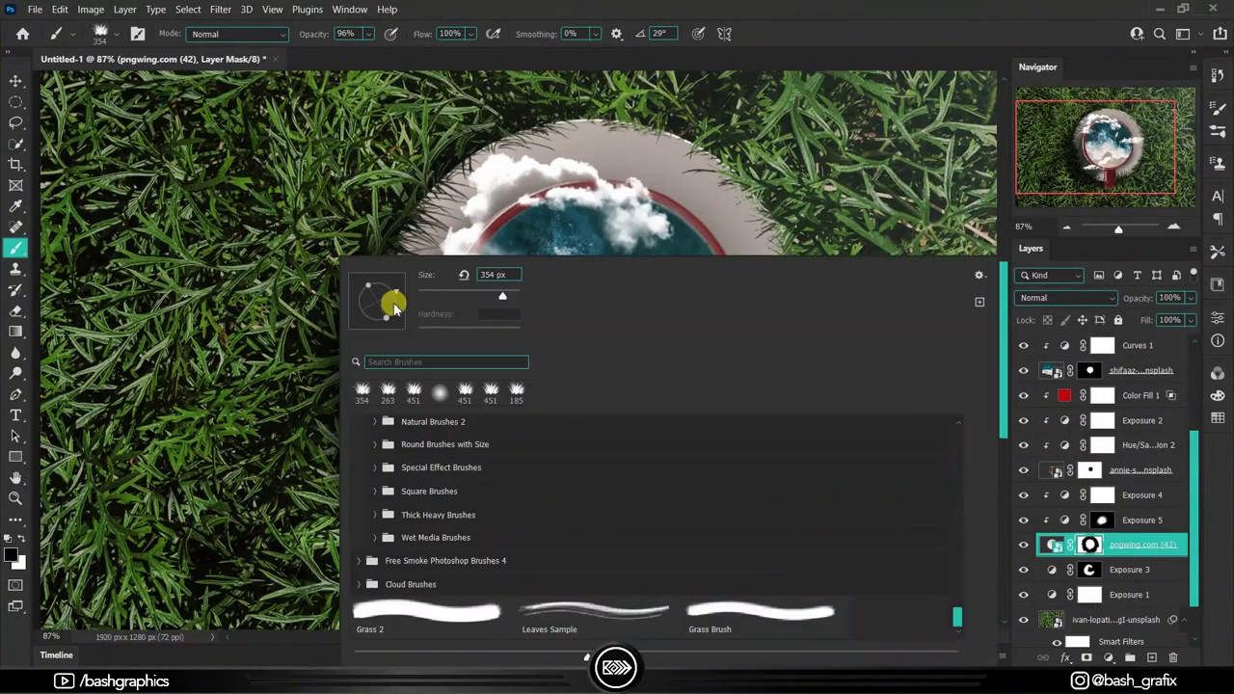
left_click(264, 198)
Step: Clean grass hairs off the saucer's top edge and fit the whole image on screen
scroll(241, 332, "down", 1)
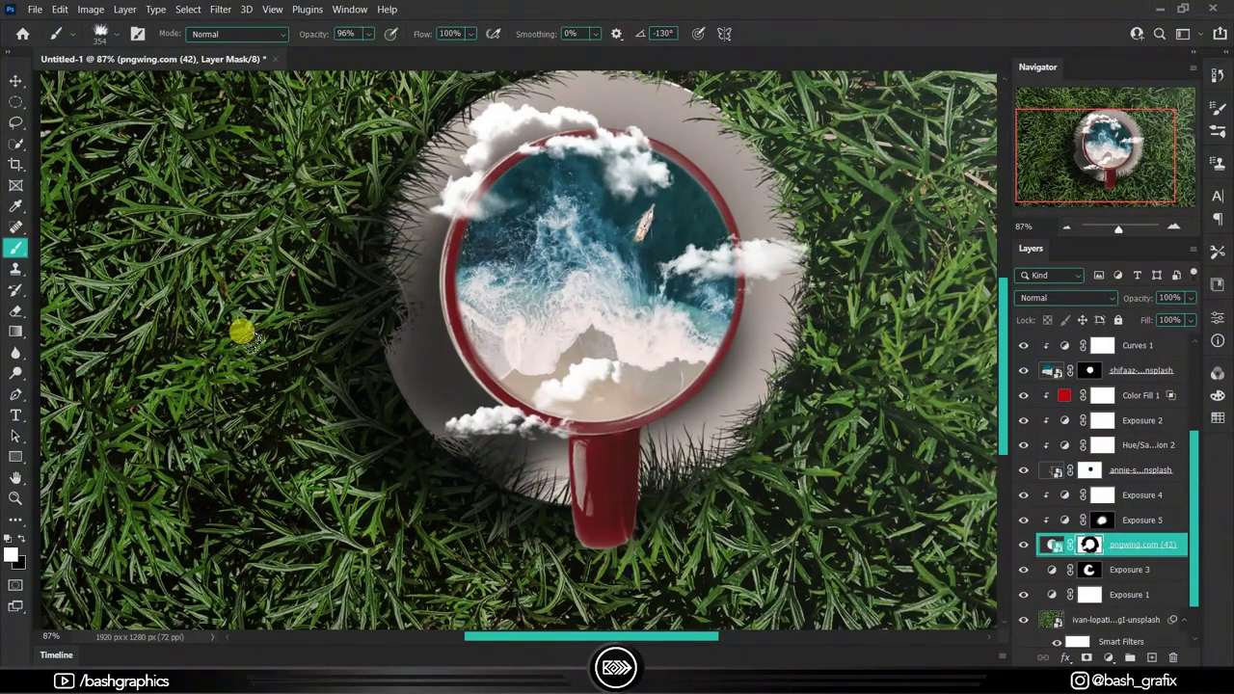
scroll(318, 420, "up", 2)
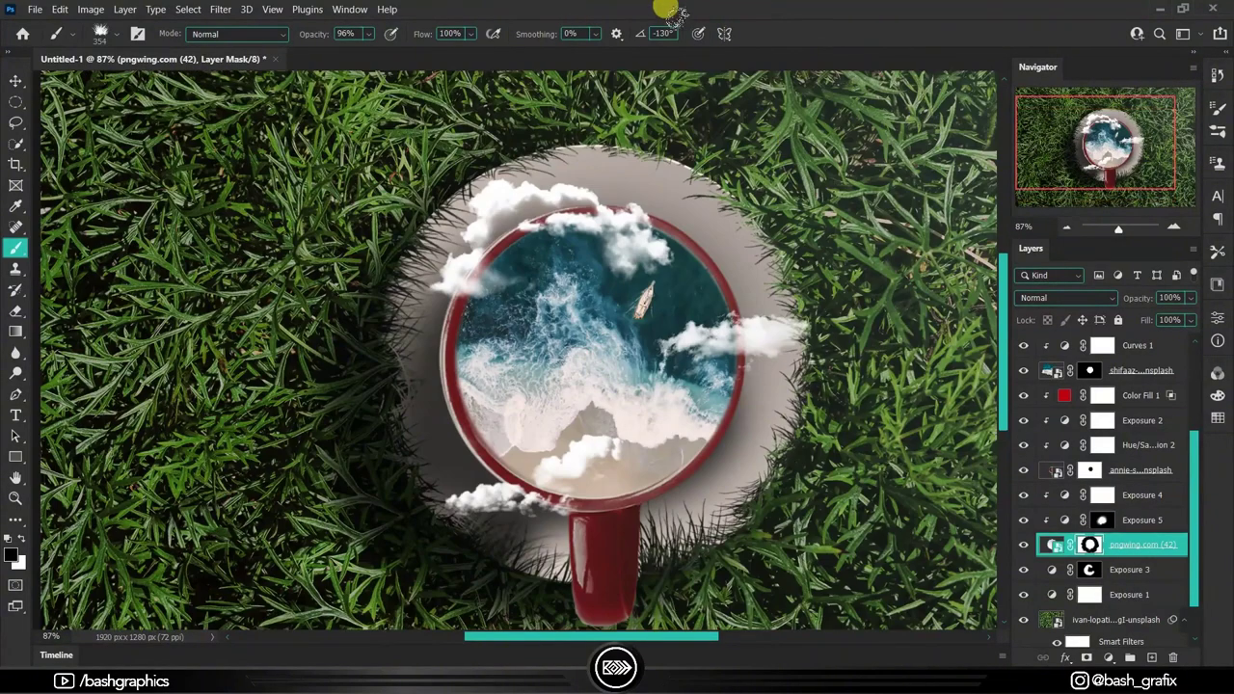
scroll(578, 77, "up", 2)
left_click_drag(514, 94, 610, 69)
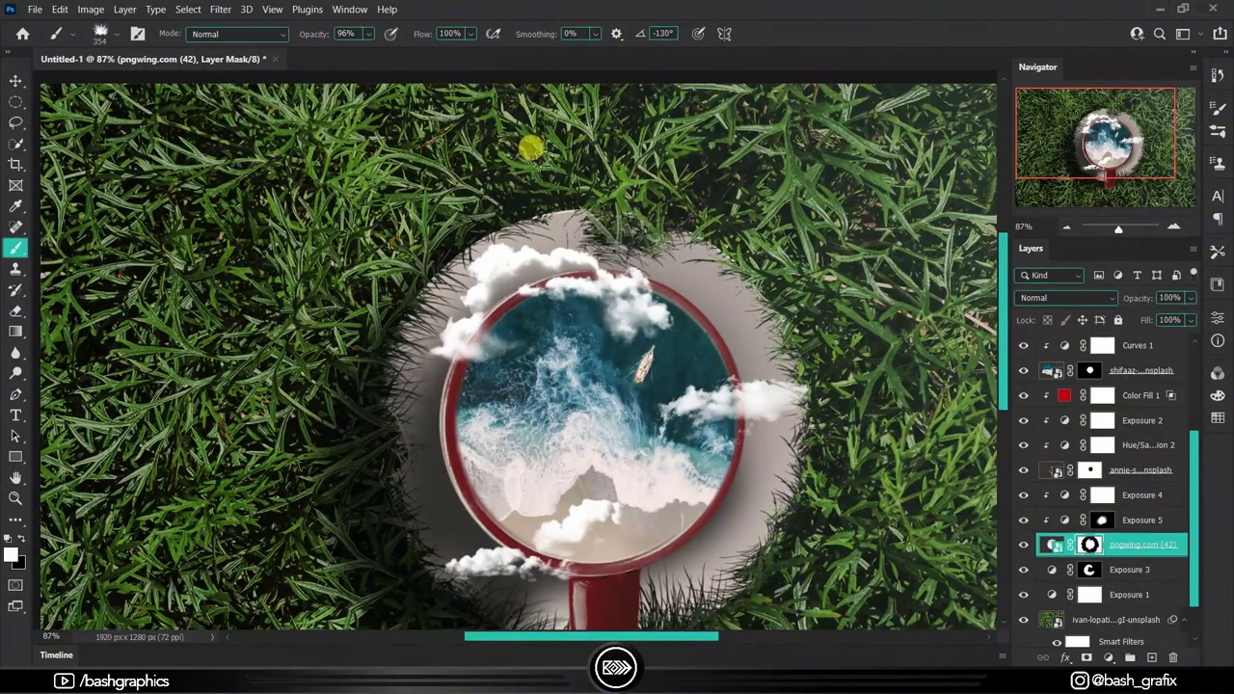
double_click(17, 479)
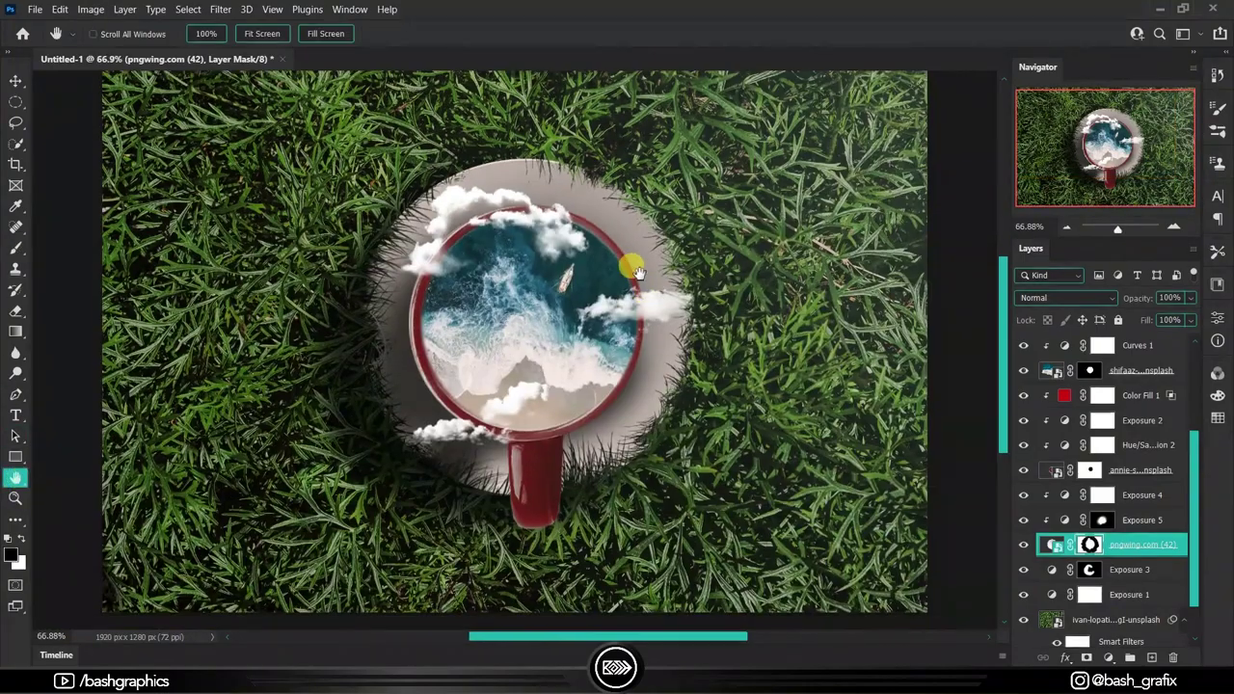
Step: Return to the Brush tool, shrink it and zoom in on the saucer edge
key("b")
right_click(578, 241)
key("Escape")
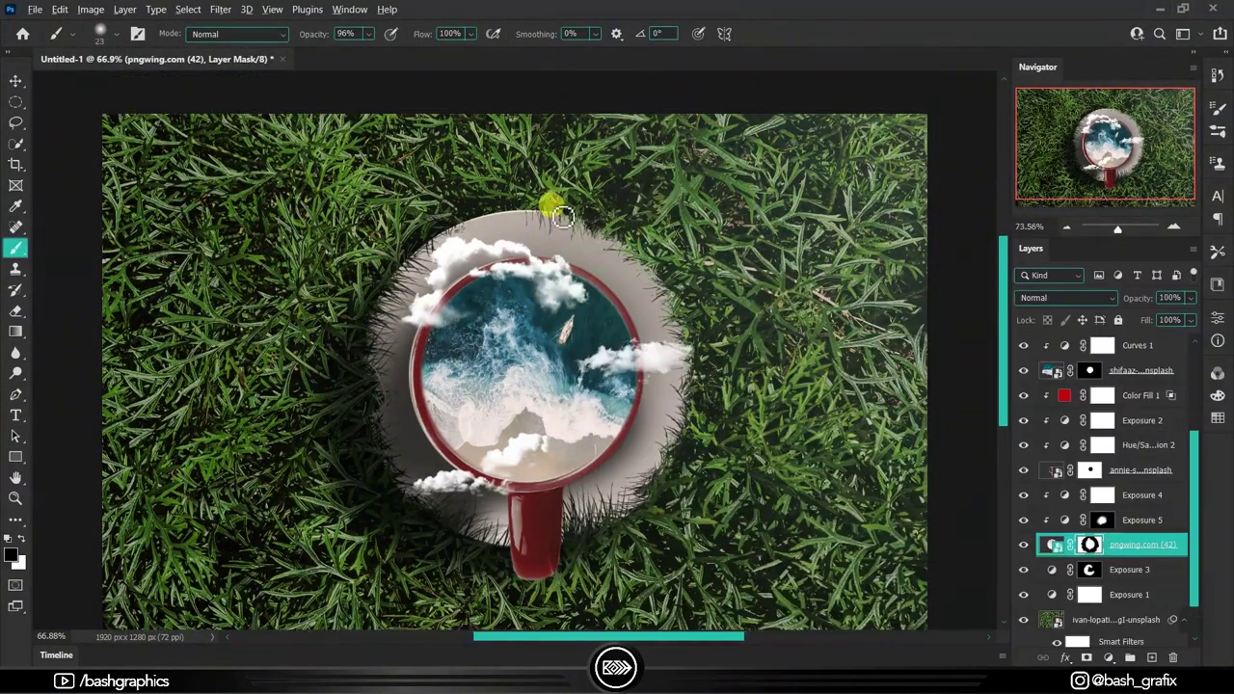
scroll(550, 203, "up", 5, "alt")
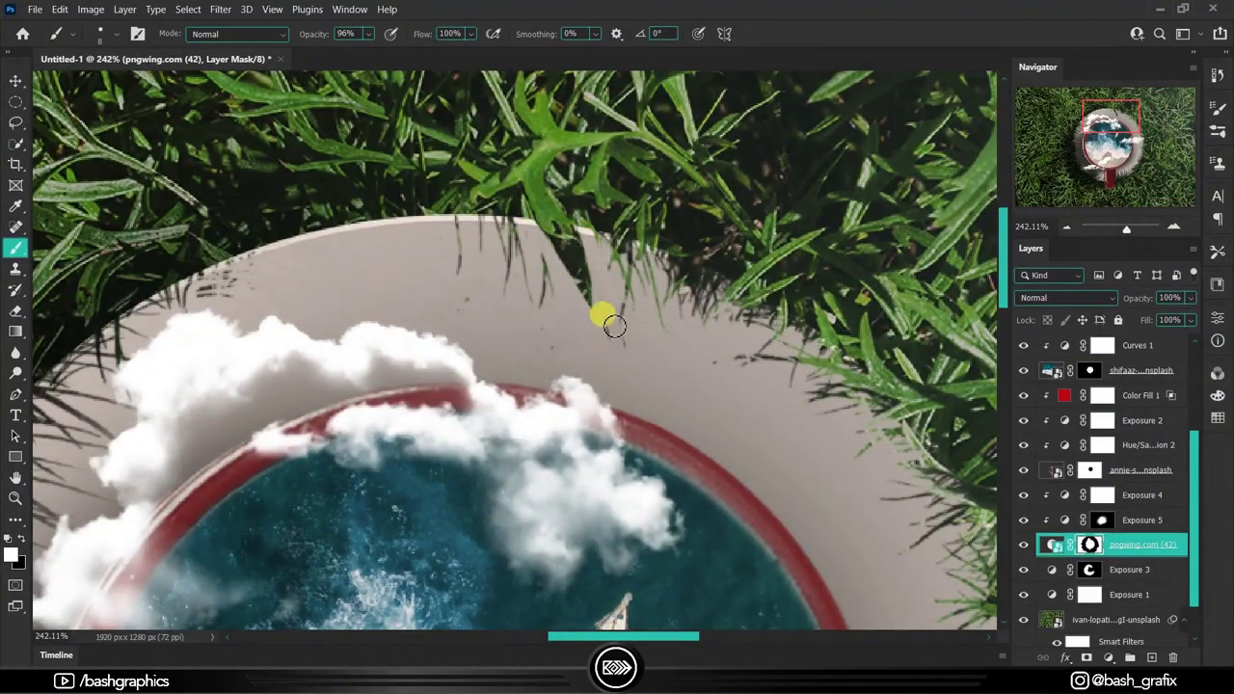
scroll(453, 318, "down", 5, "alt")
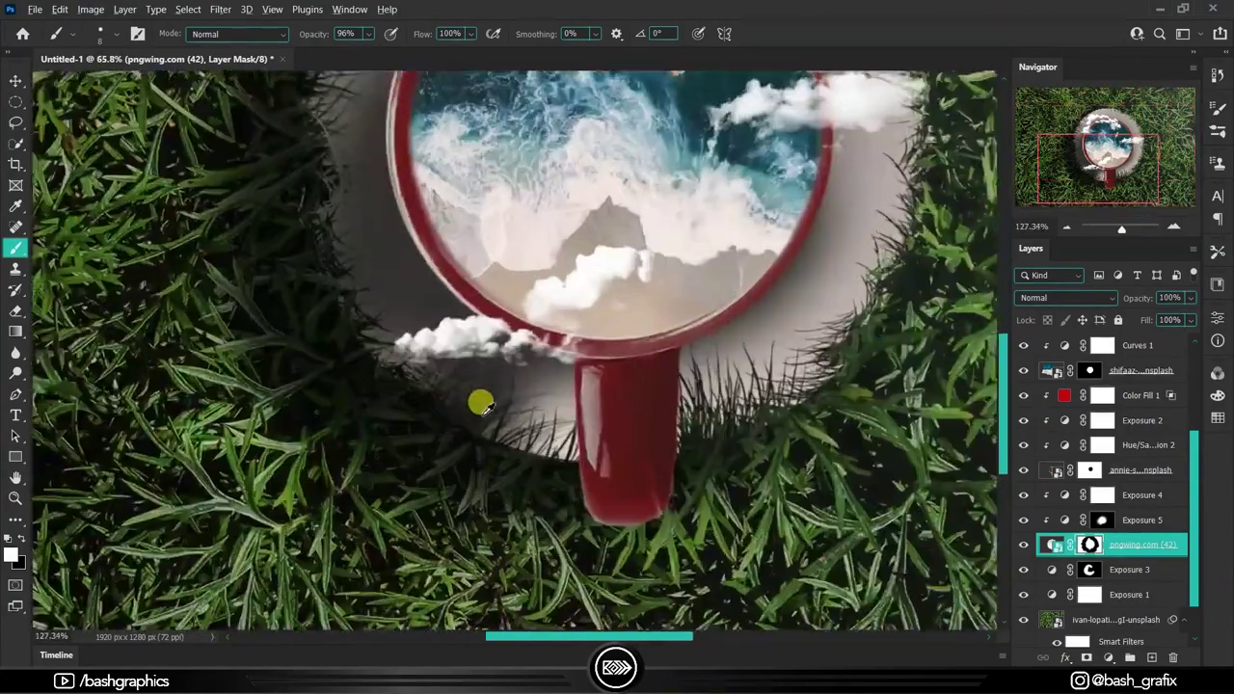
scroll(467, 391, "up", 6, "alt")
scroll(578, 416, "down", 5, "alt")
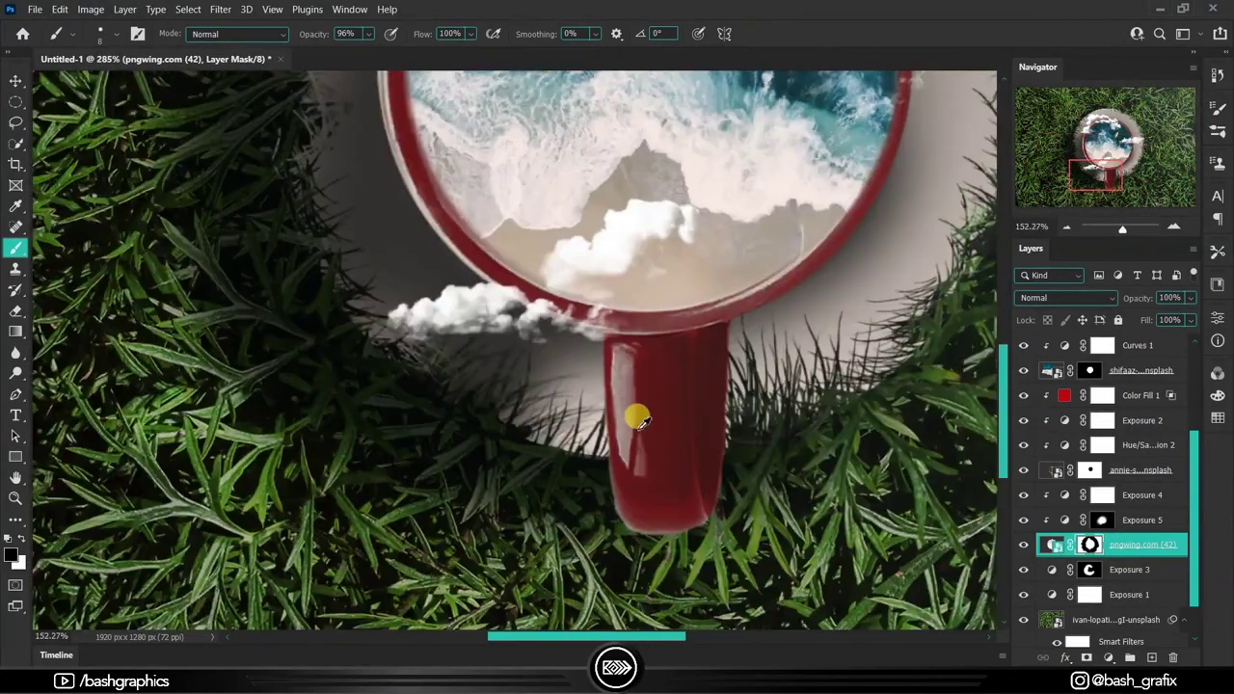
scroll(727, 450, "down", 2, "alt")
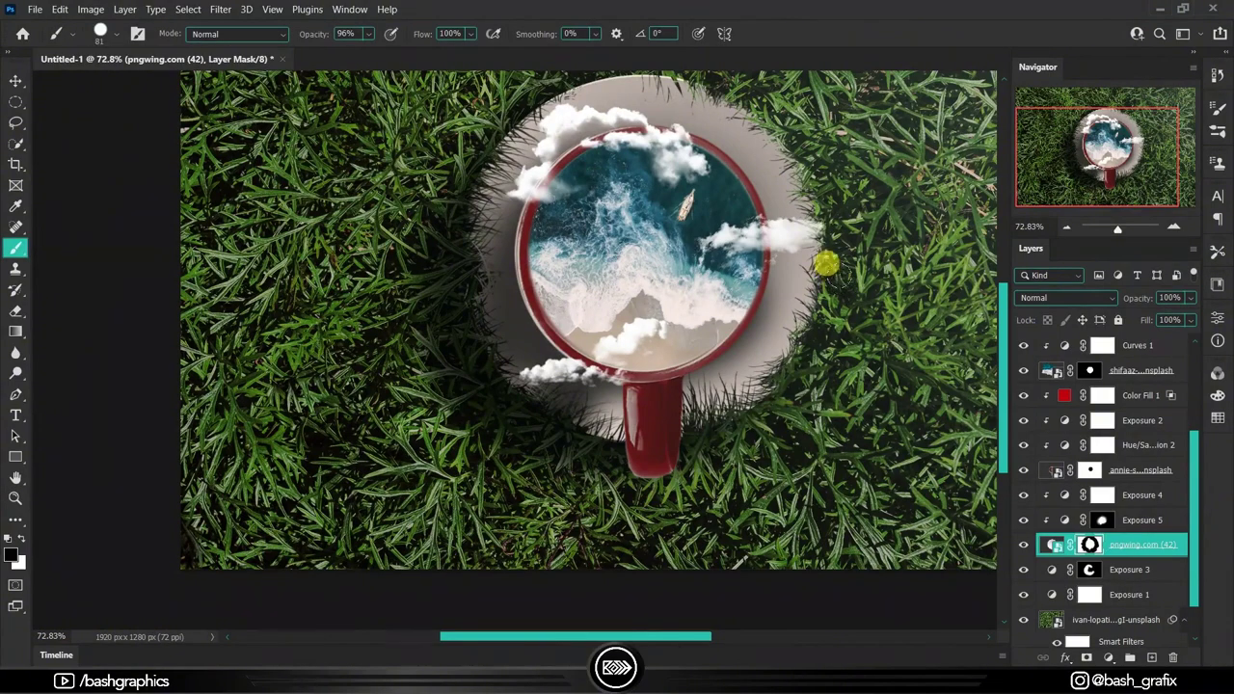
scroll(752, 337, "up", 3)
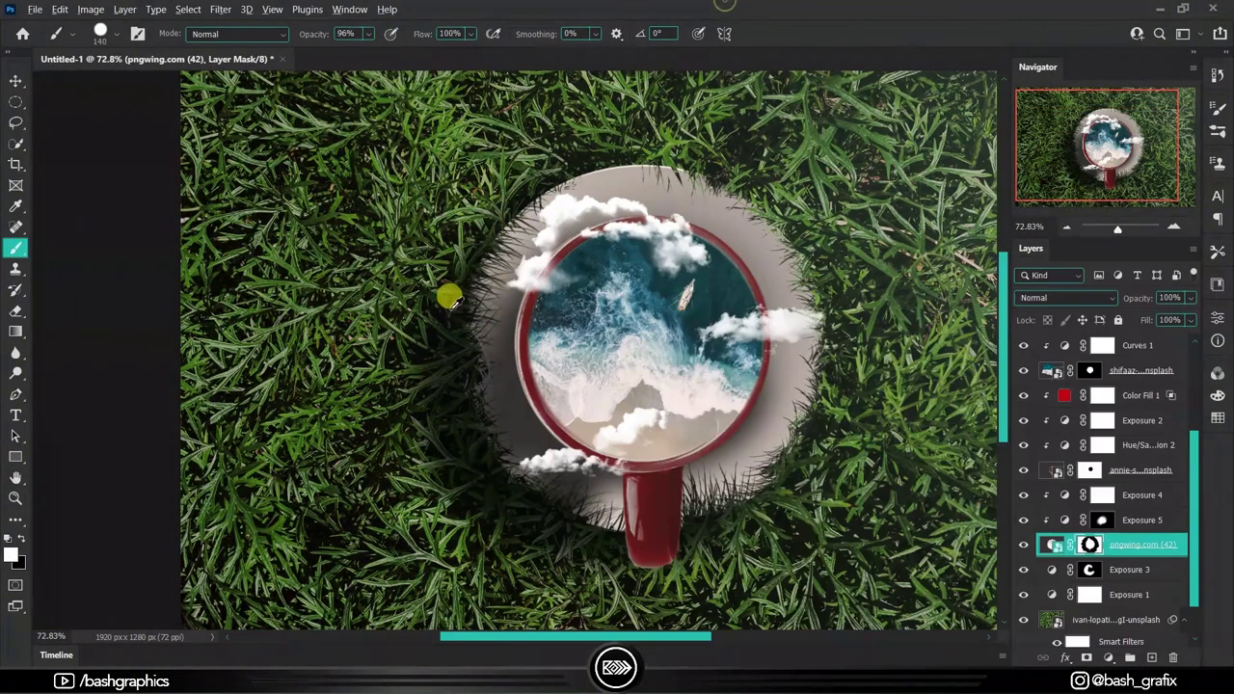
Step: Paint black with a small brush on the pngwing.com (42) mask along the saucer's left edge
key("x")
left_click_drag(491, 337, 495, 344)
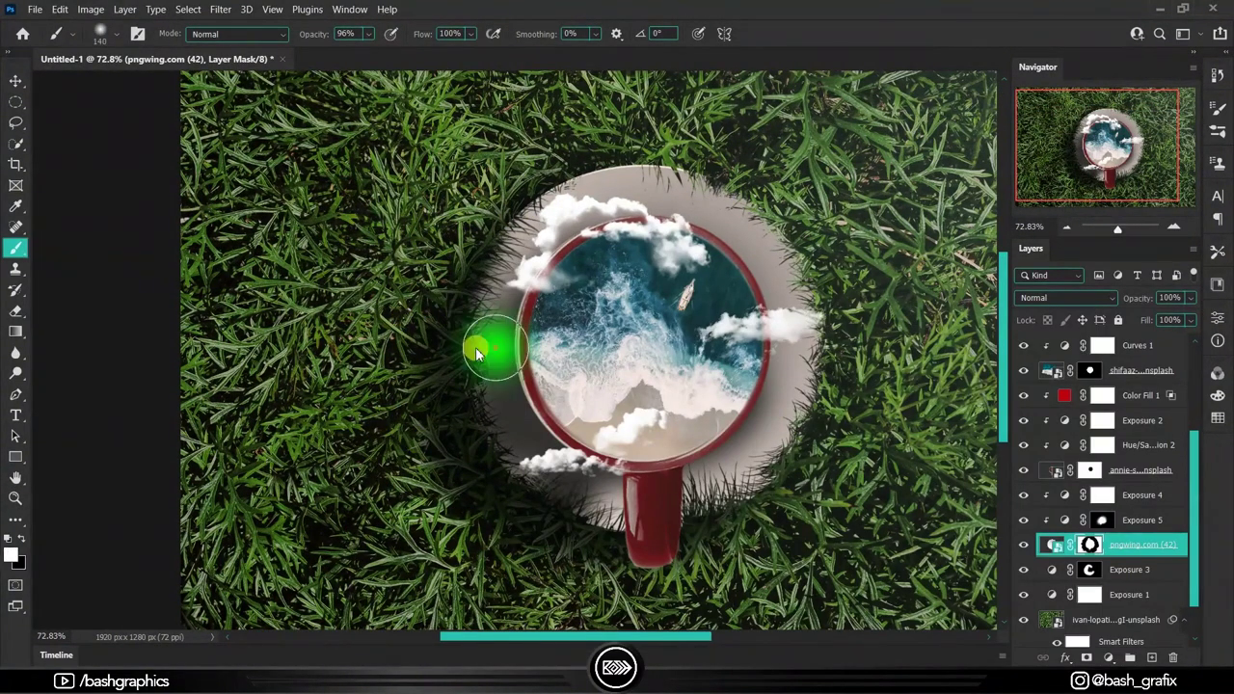
scroll(477, 331, "up", 5)
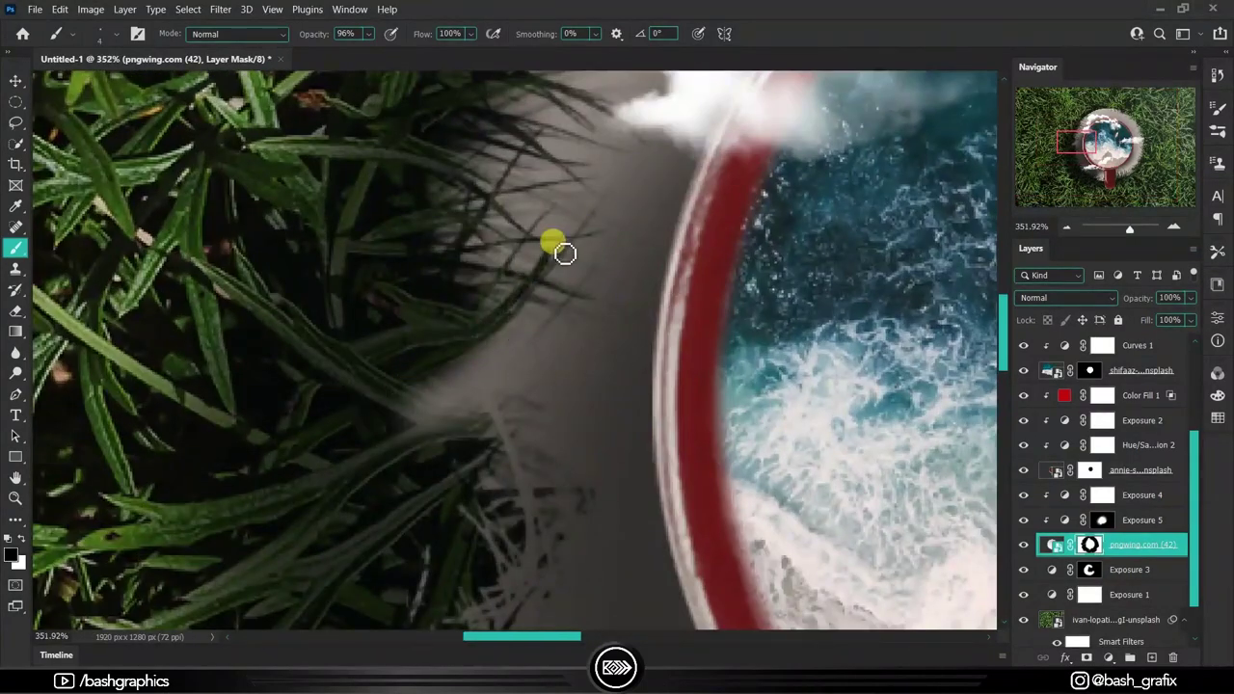
scroll(456, 330, "down", 2)
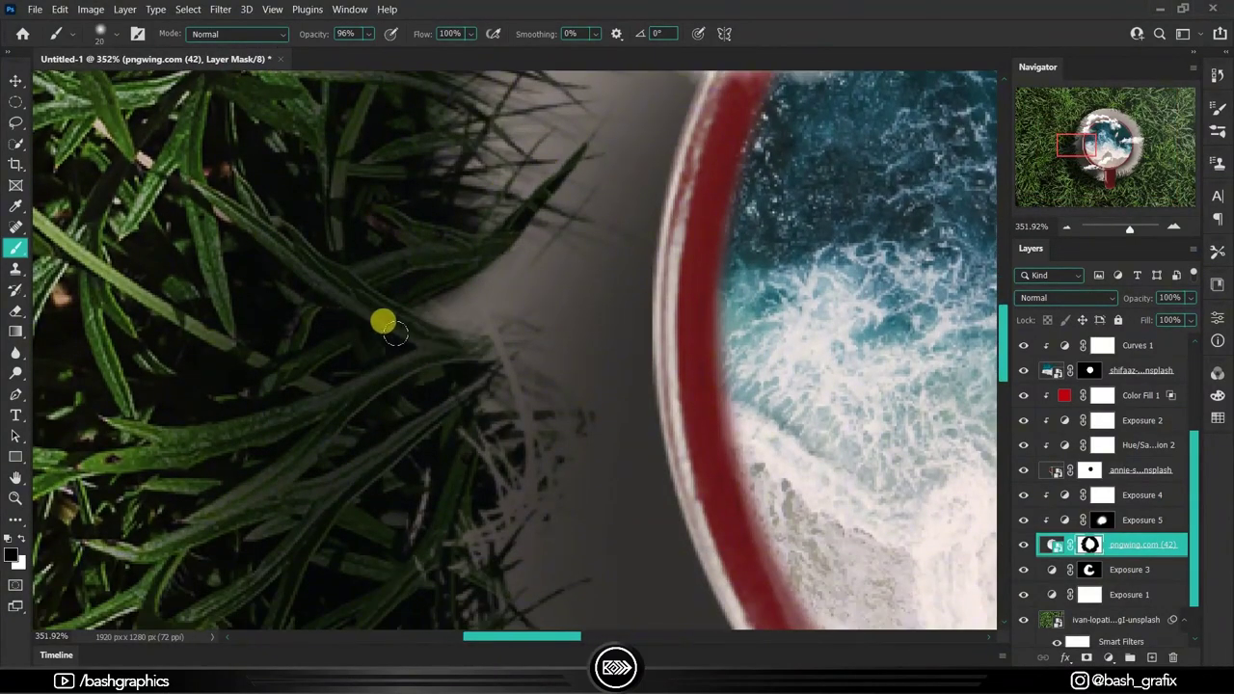
double_click(15, 476)
scroll(1042, 376, "up", 3)
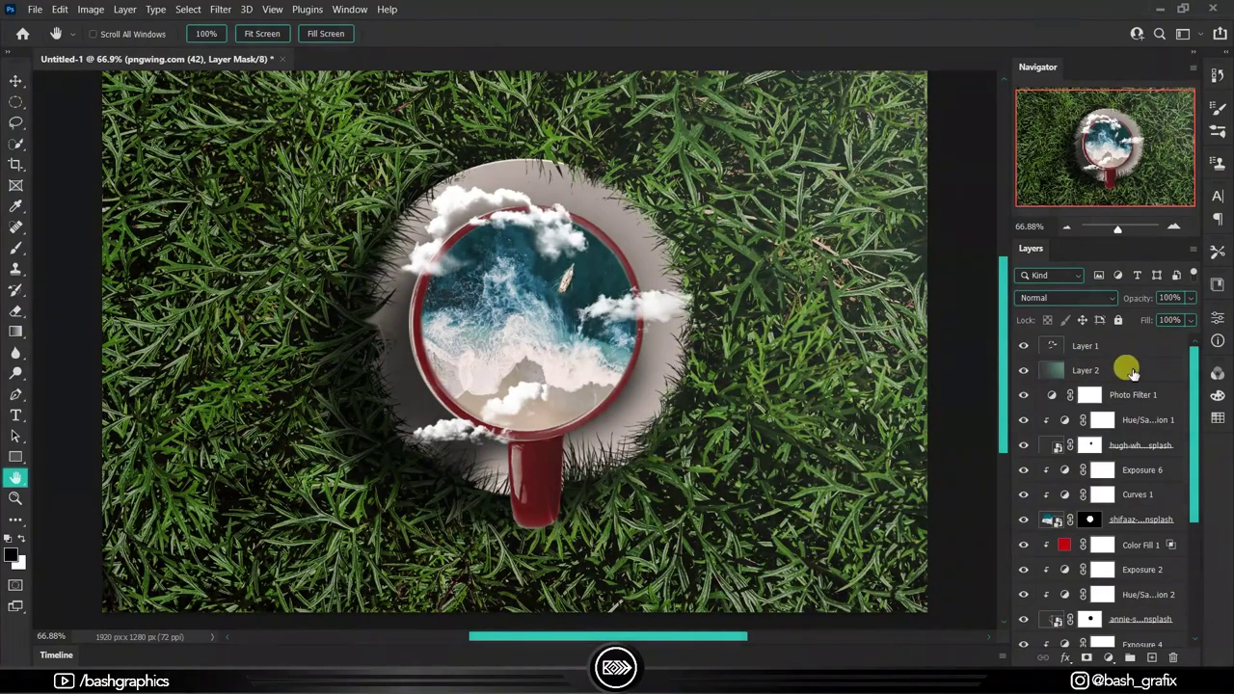
Step: Add a Hue/Saturation adjustment above Layer 2 to tone the grass
left_click(1128, 371)
scroll(819, 328, "down", 1)
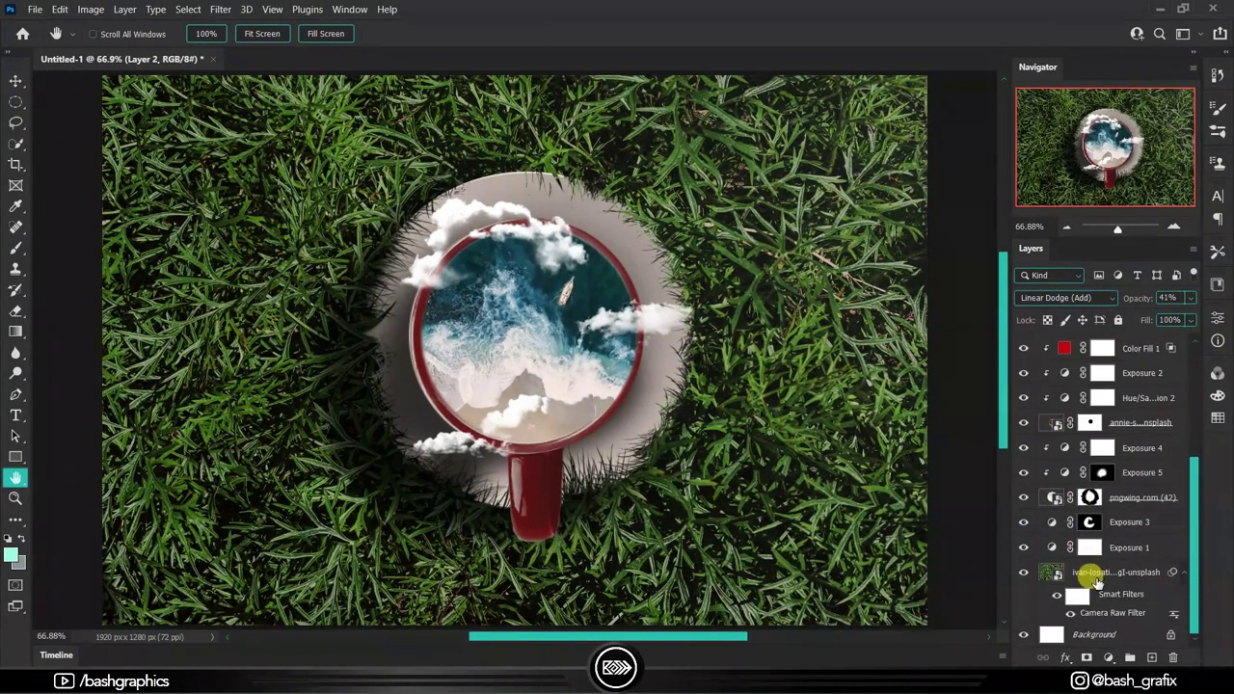
left_click(1108, 658)
left_click(1084, 512)
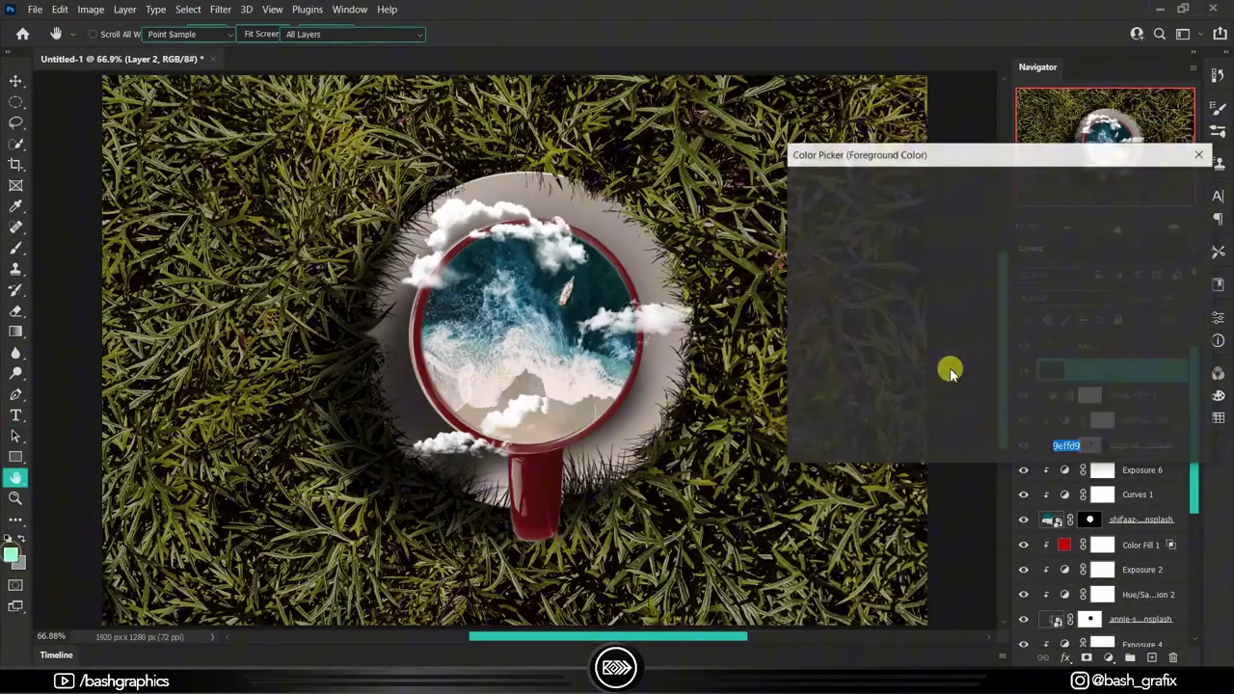
Step: Paint a soft, low-flow orange tint over the right side of the image
left_click(1012, 372)
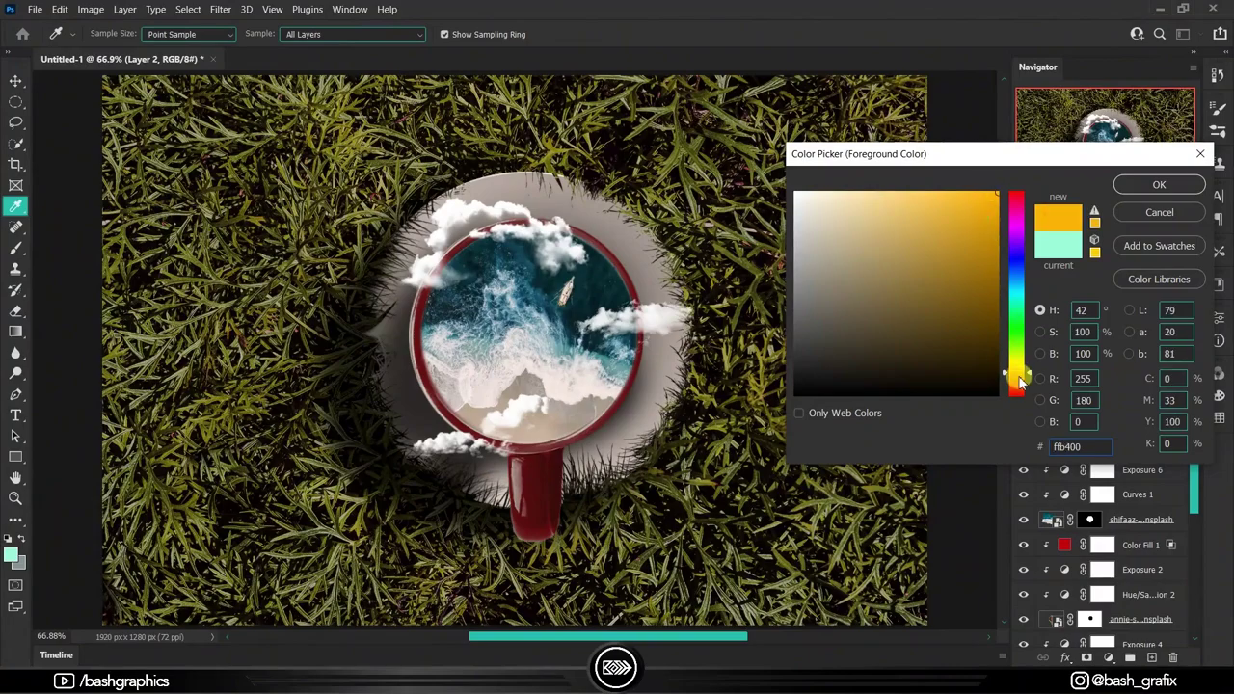
left_click(1160, 184)
key("b")
key("ctrl+minus")
scroll(662, 392, "down", 1)
left_click(720, 165)
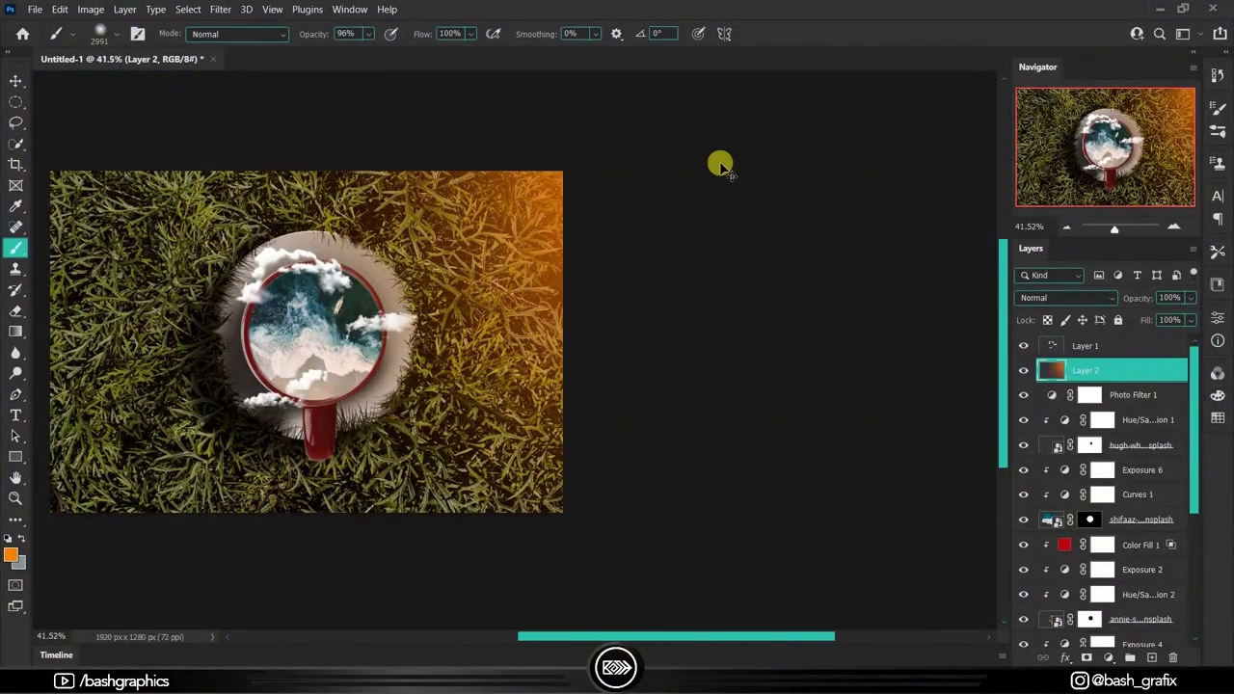
key("ctrl+z")
left_click(347, 35)
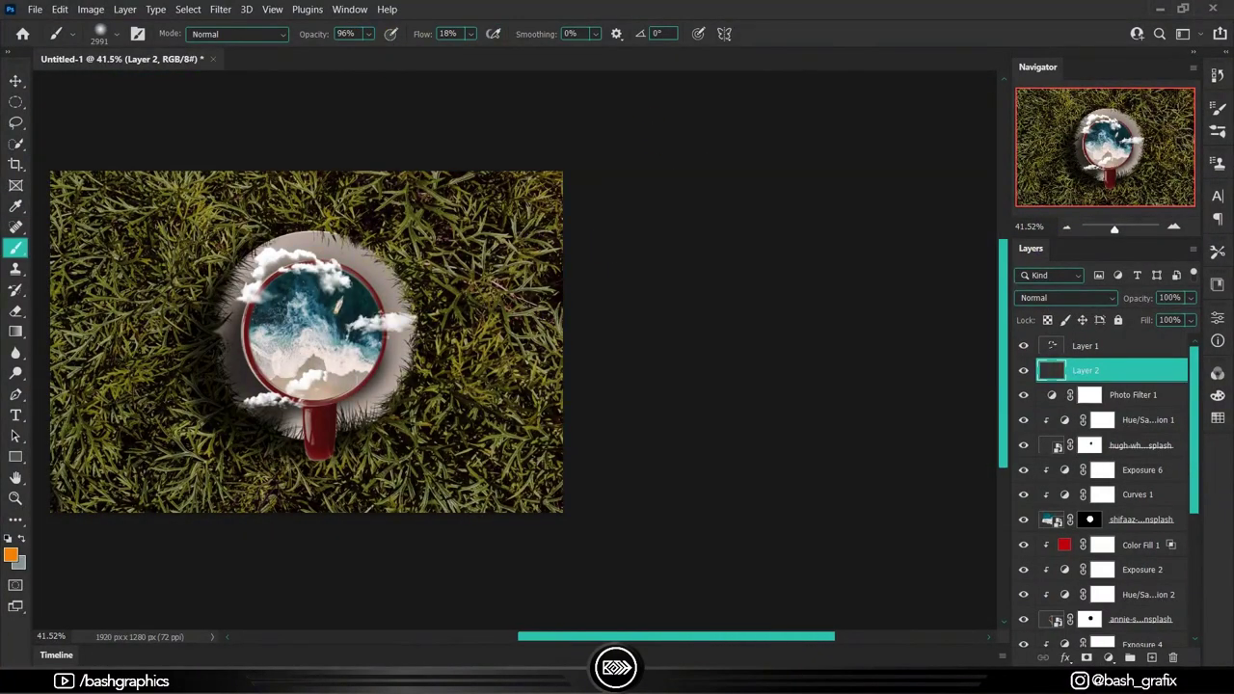
left_click_drag(603, 240, 588, 433)
key("h")
key("ctrl+0")
Step: Blend the orange glow as Linear Dodge (Add), duplicate it and lower the copy's opacity
left_click(1065, 298)
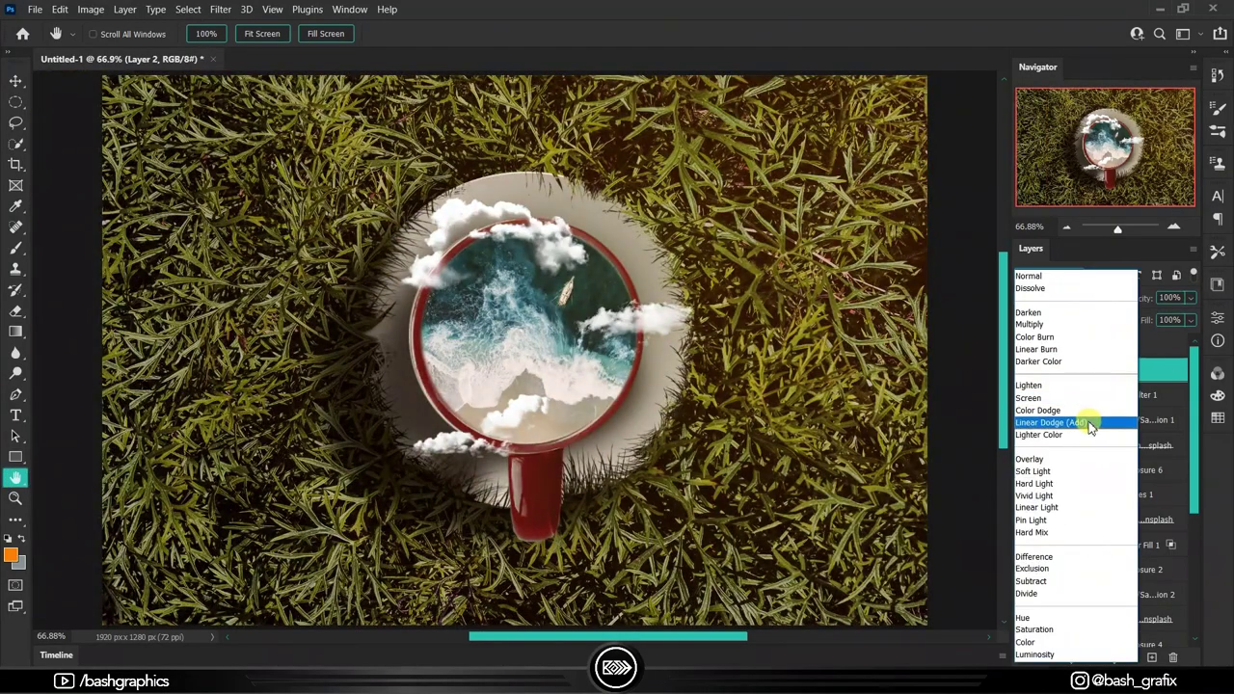
left_click(1087, 419)
key("ctrl+j")
key("Delete")
left_click(1065, 298)
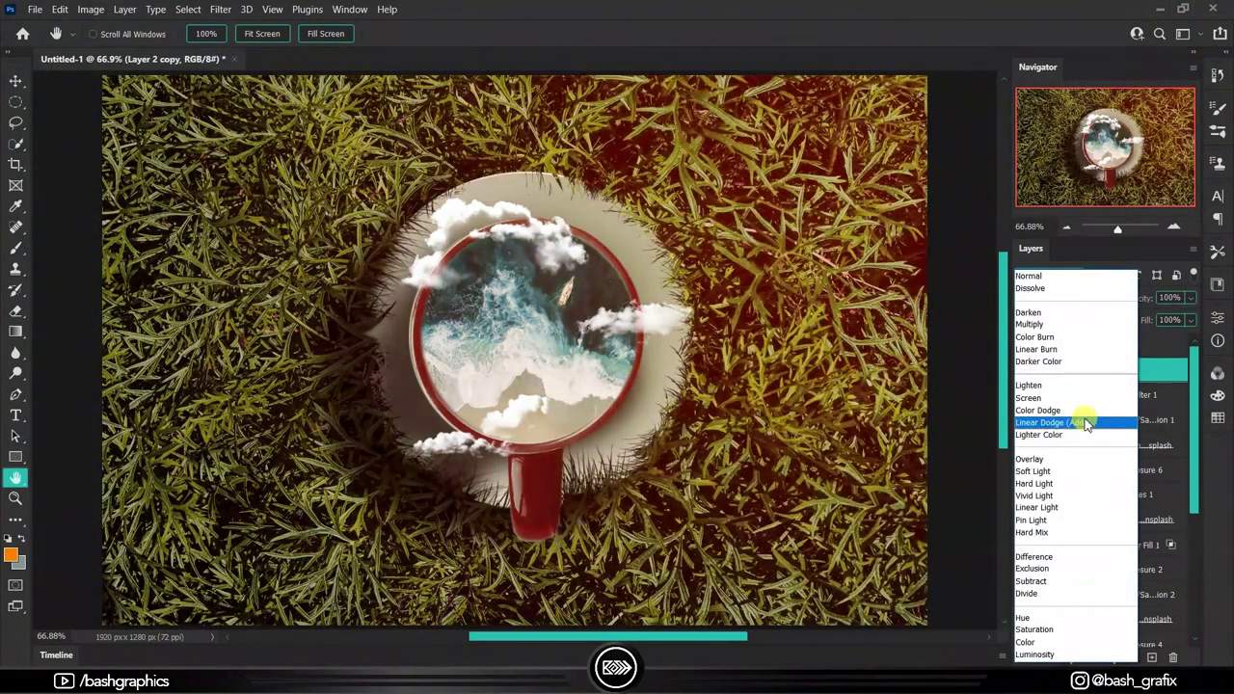
left_click(1080, 418)
left_click_drag(1130, 296, 1137, 298)
left_click(1065, 298)
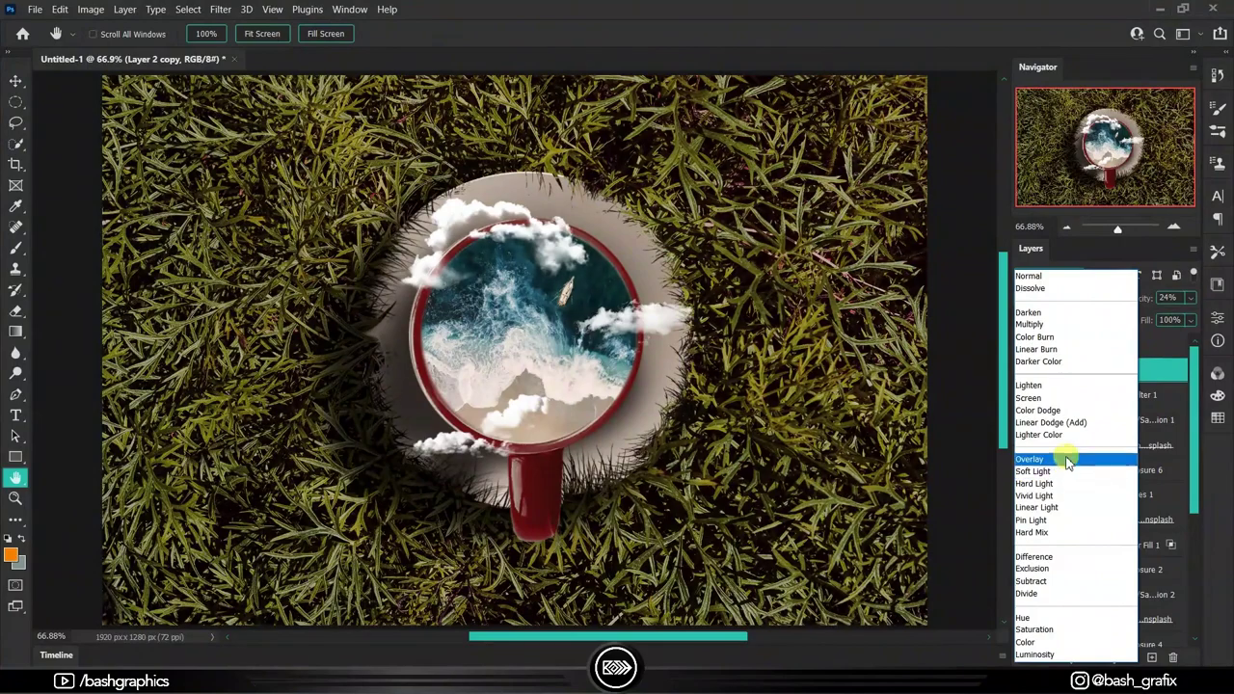
left_click(1061, 470)
left_click(1065, 298)
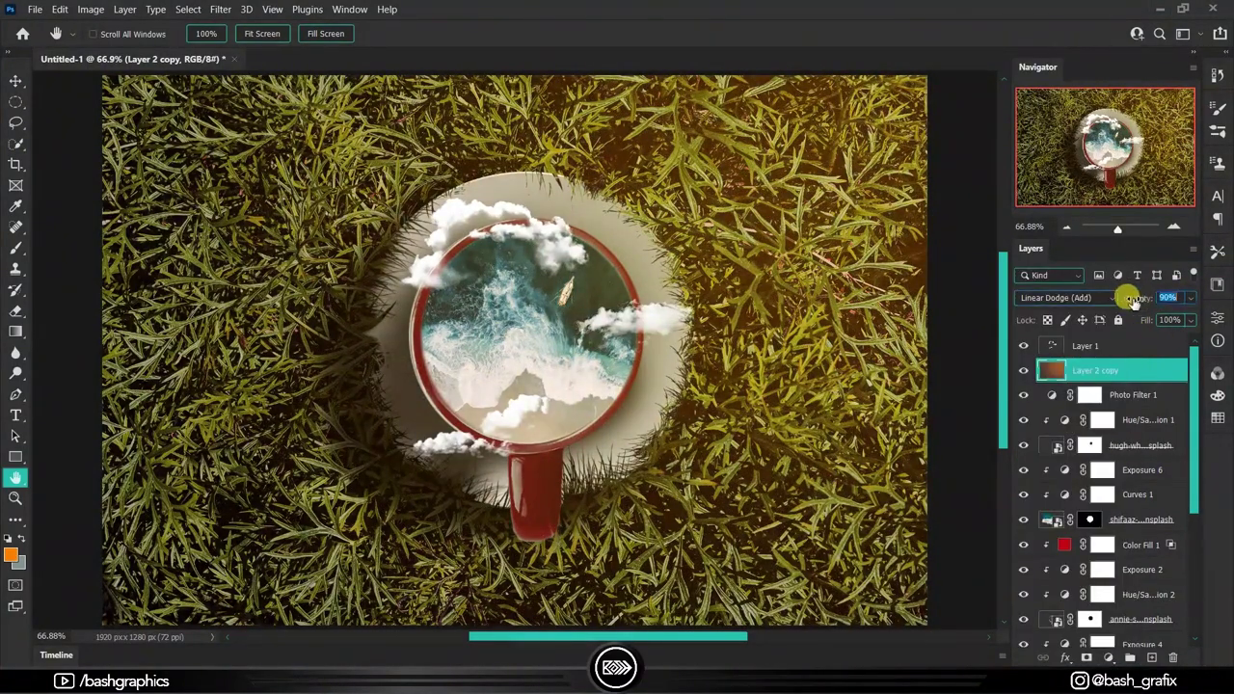
Step: Add Hue/Saturation adjustments to mute the grass and shift the ocean toward green-teal
left_click(1111, 658)
left_click(1061, 504)
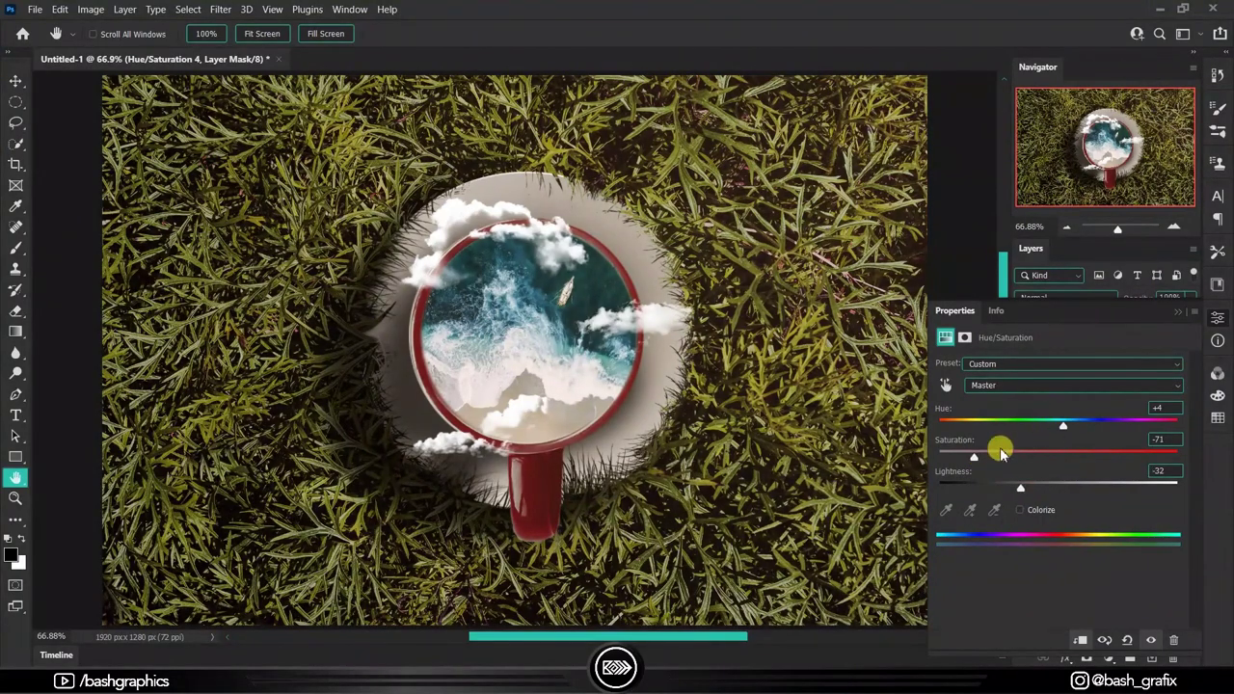
left_click(1142, 356)
scroll(1109, 434, "down", 1)
left_click(1108, 496)
left_click(1109, 445)
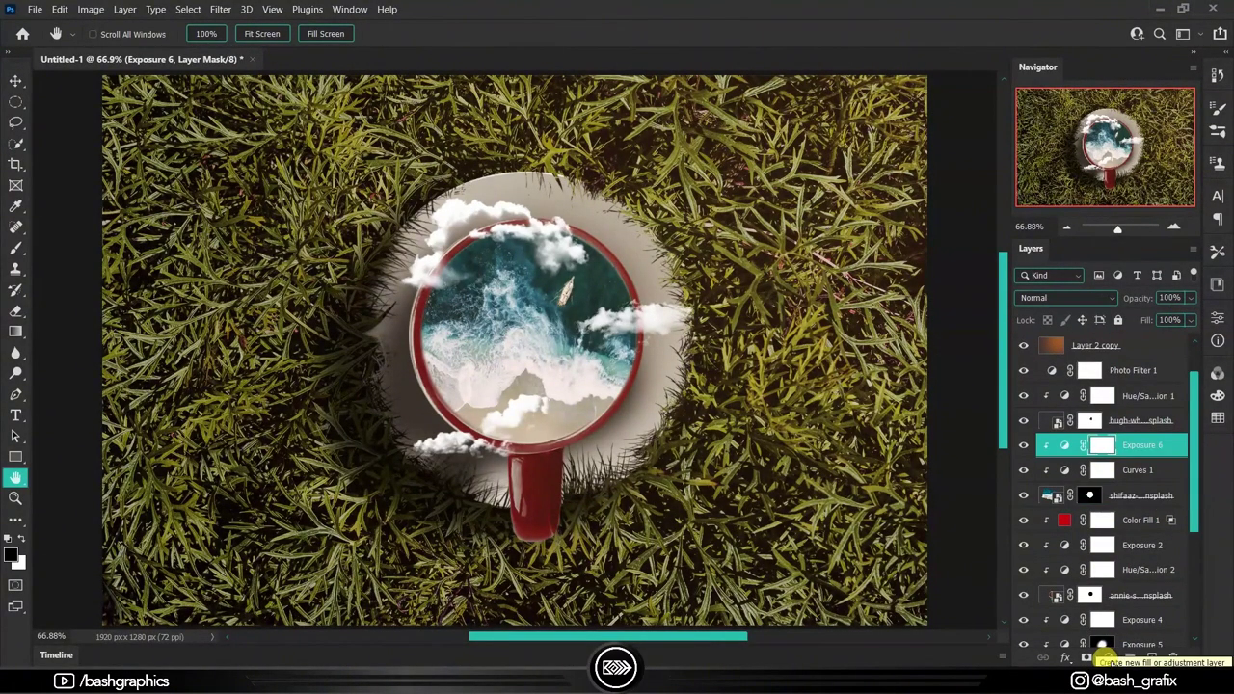
left_click(1103, 657)
left_click(1137, 505)
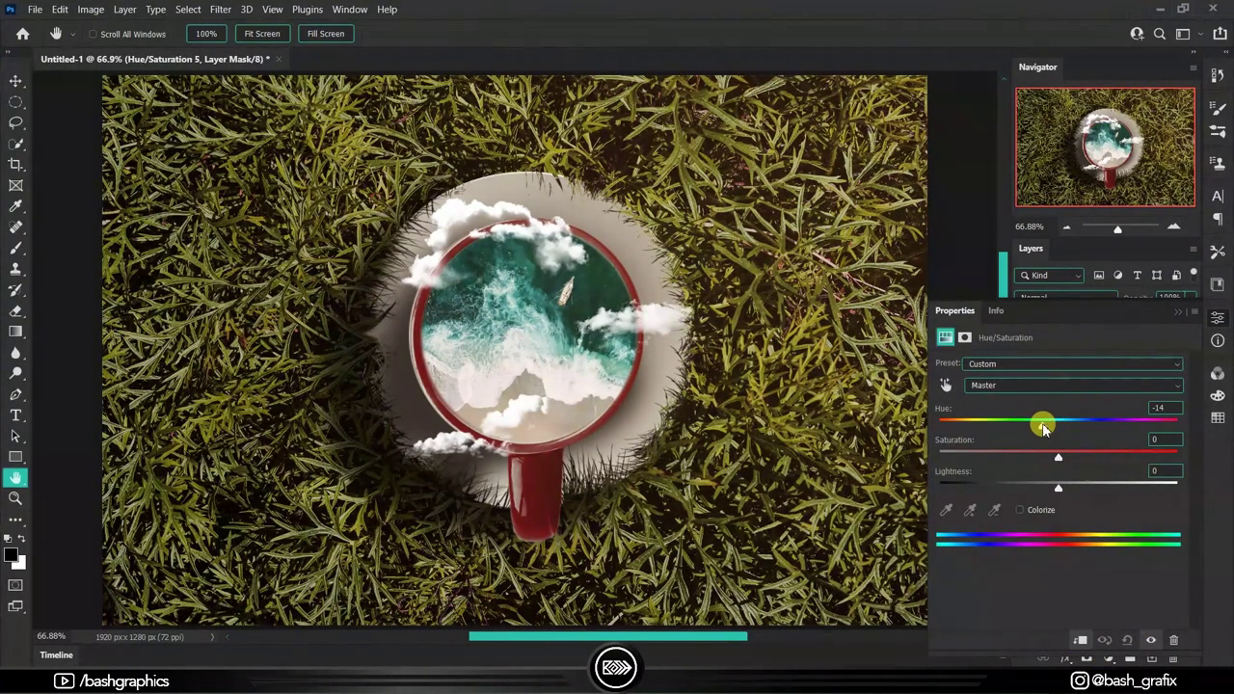
left_click(940, 343)
Step: Convert the grass layer to a Smart Object and apply a strong Zoom radial blur
scroll(1070, 469, "down", 5)
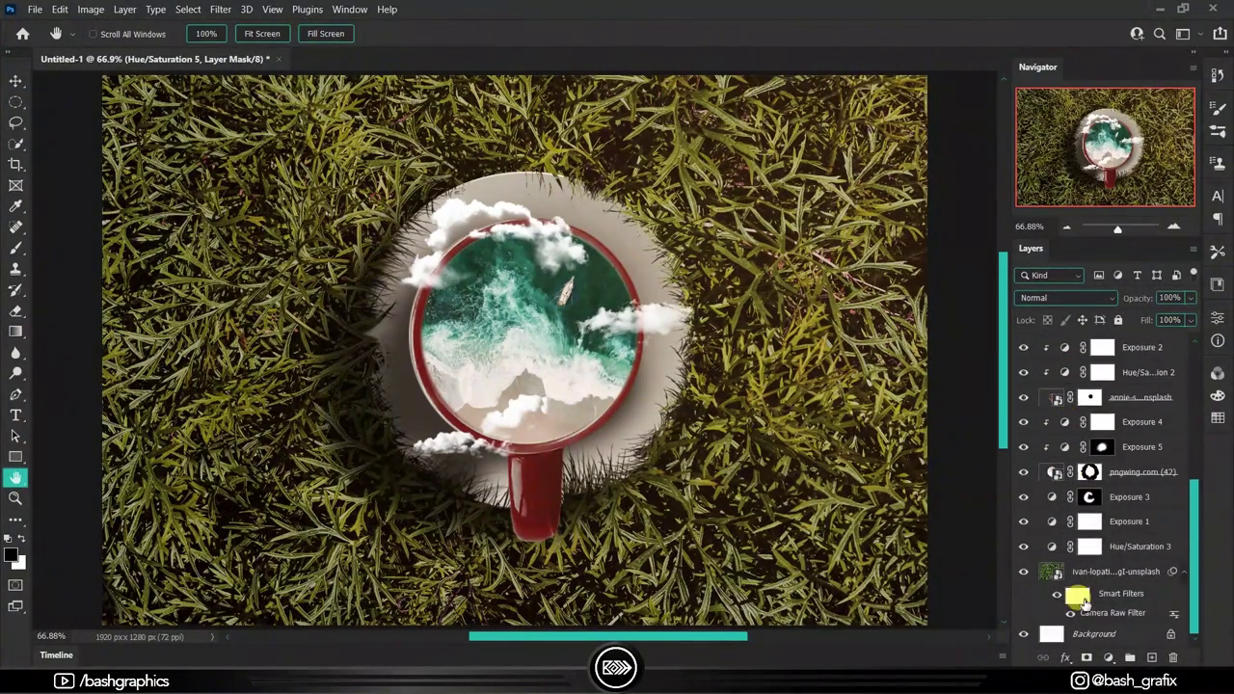
left_click(1118, 572)
right_click(1070, 573)
left_click(911, 153)
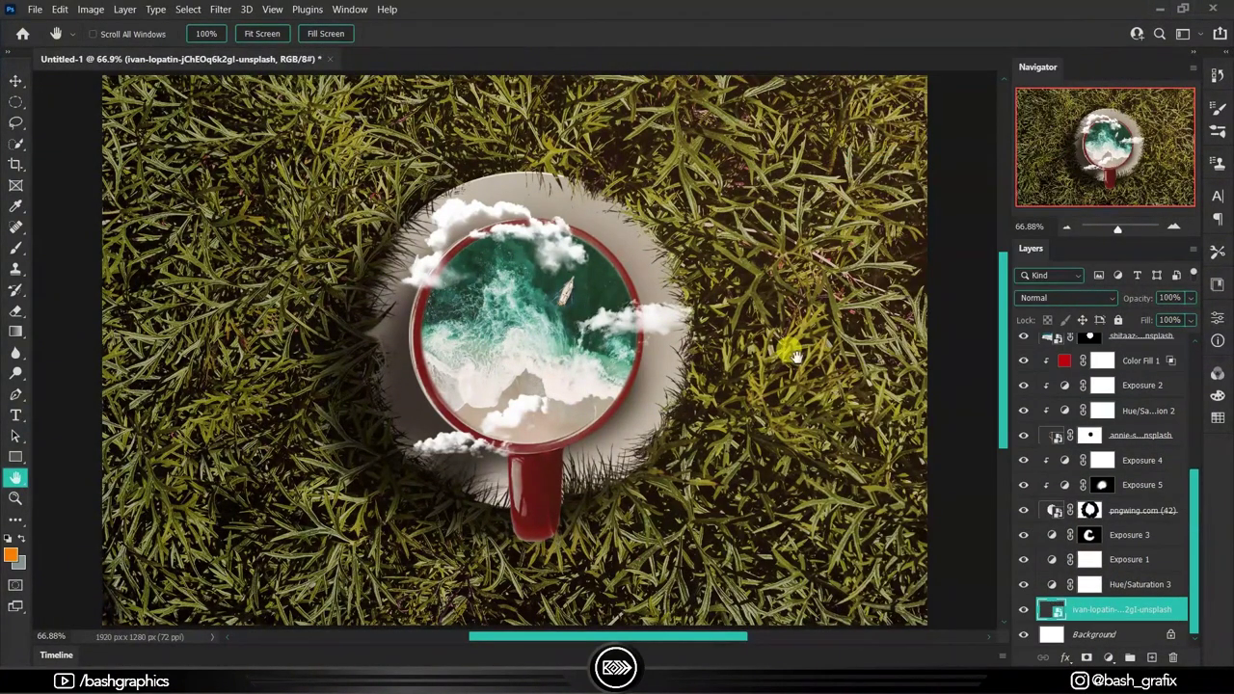
left_click(220, 9)
left_click(467, 305)
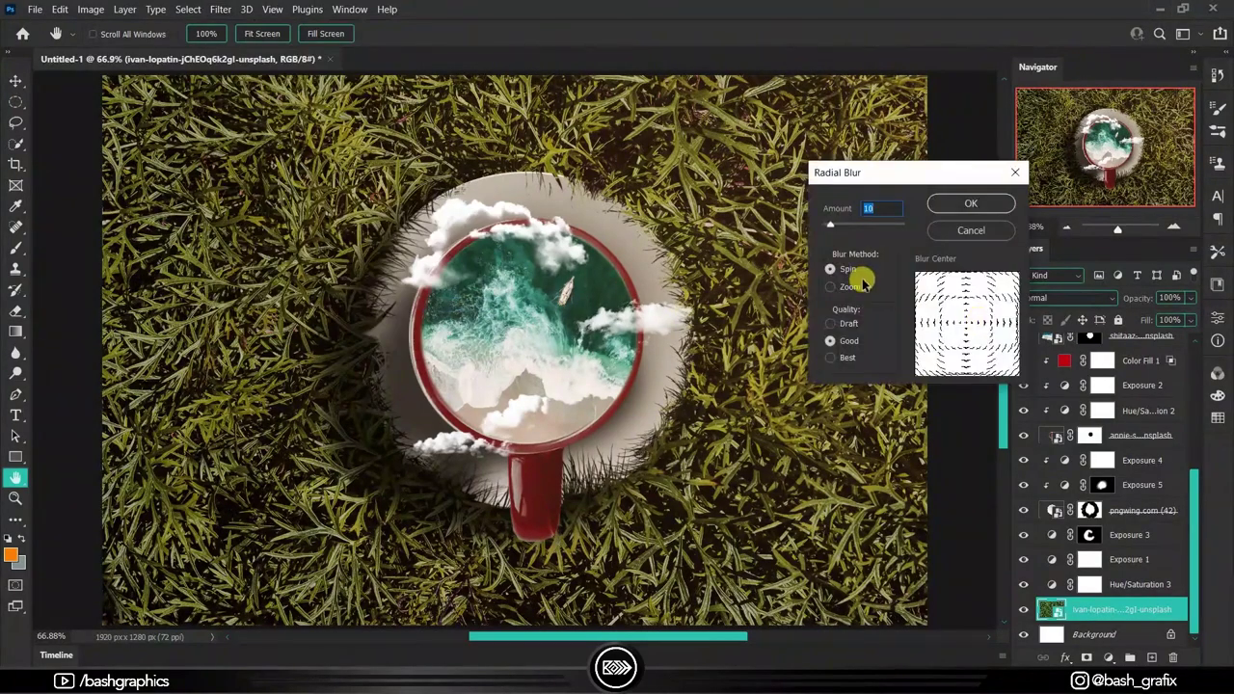
left_click(829, 287)
left_click(970, 203)
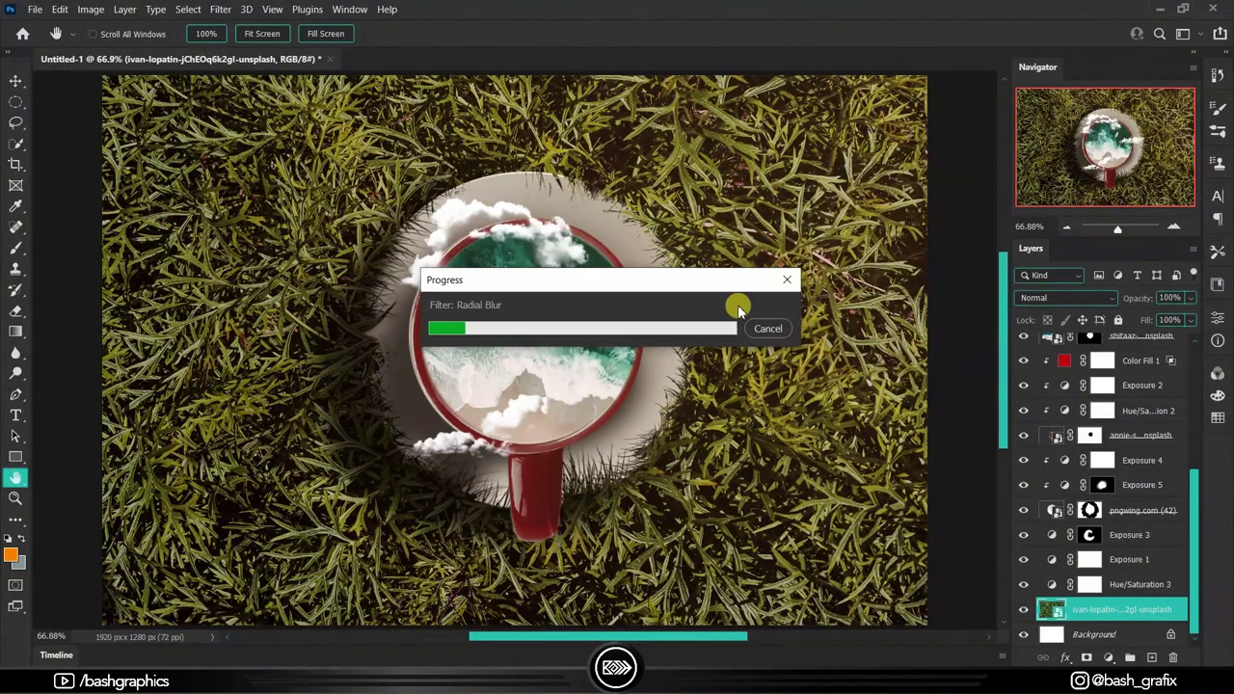
key("ctrl+alt+f")
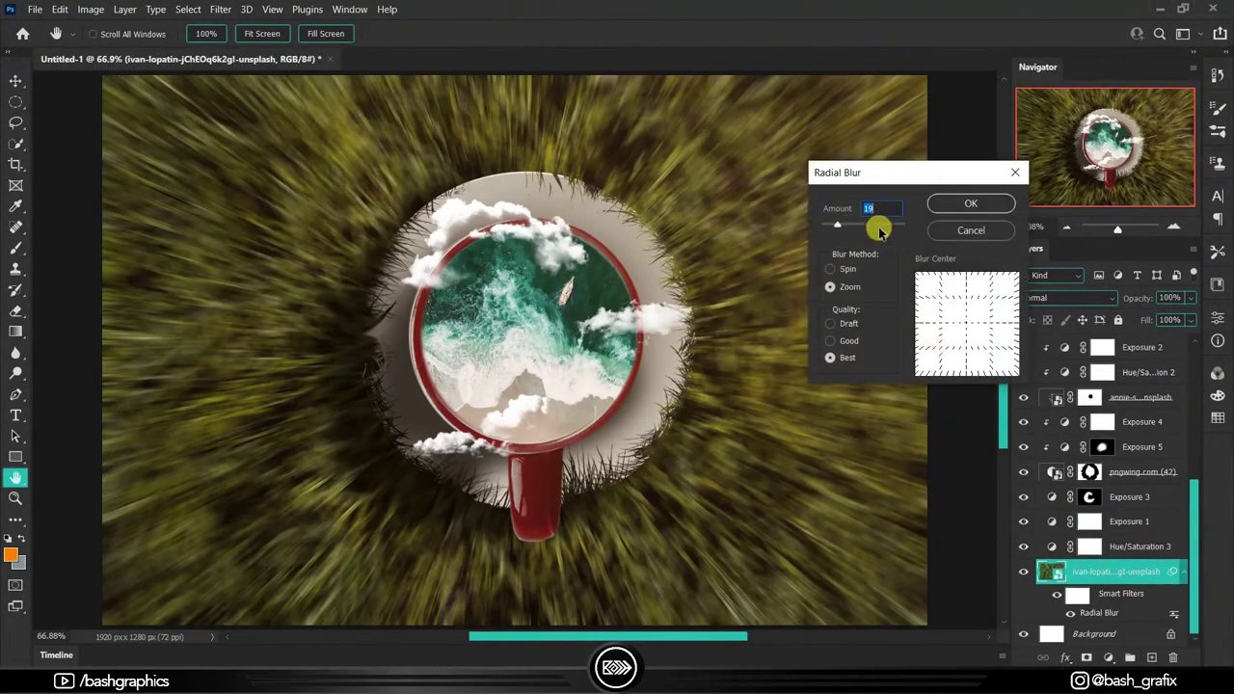
left_click(971, 203)
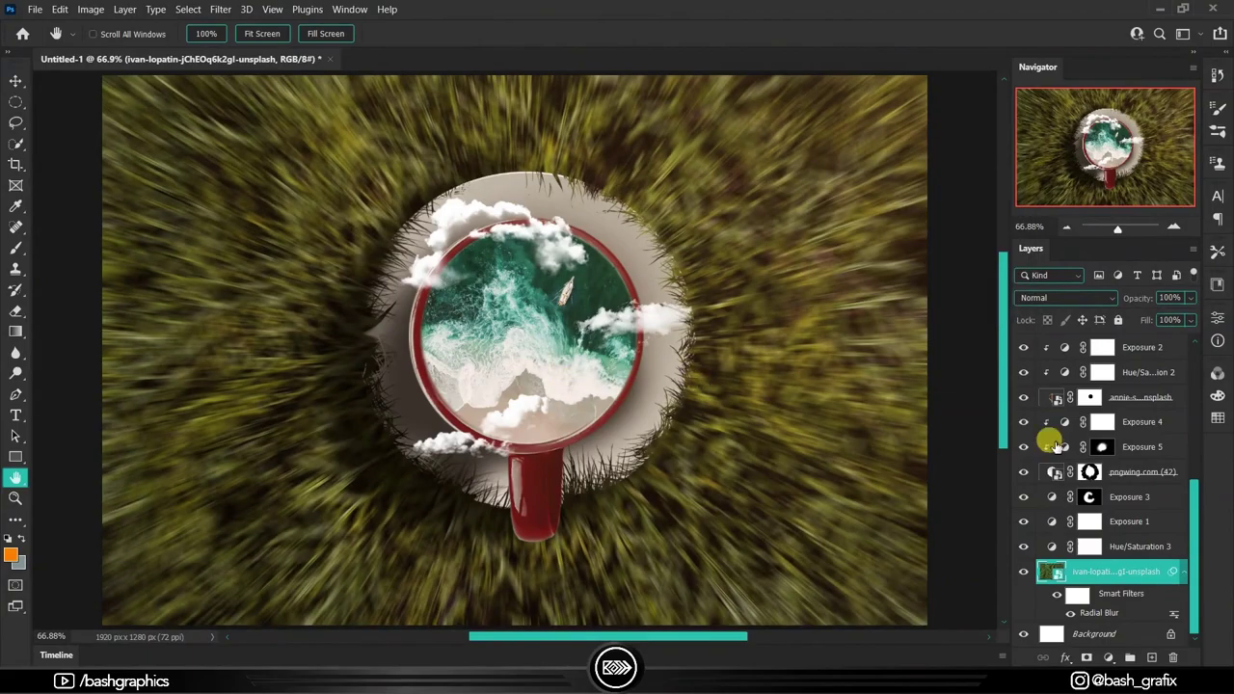
Step: Paint black on the blur's filter mask so the area around the cup stays sharp
left_click(1076, 594)
key("b")
key("d")
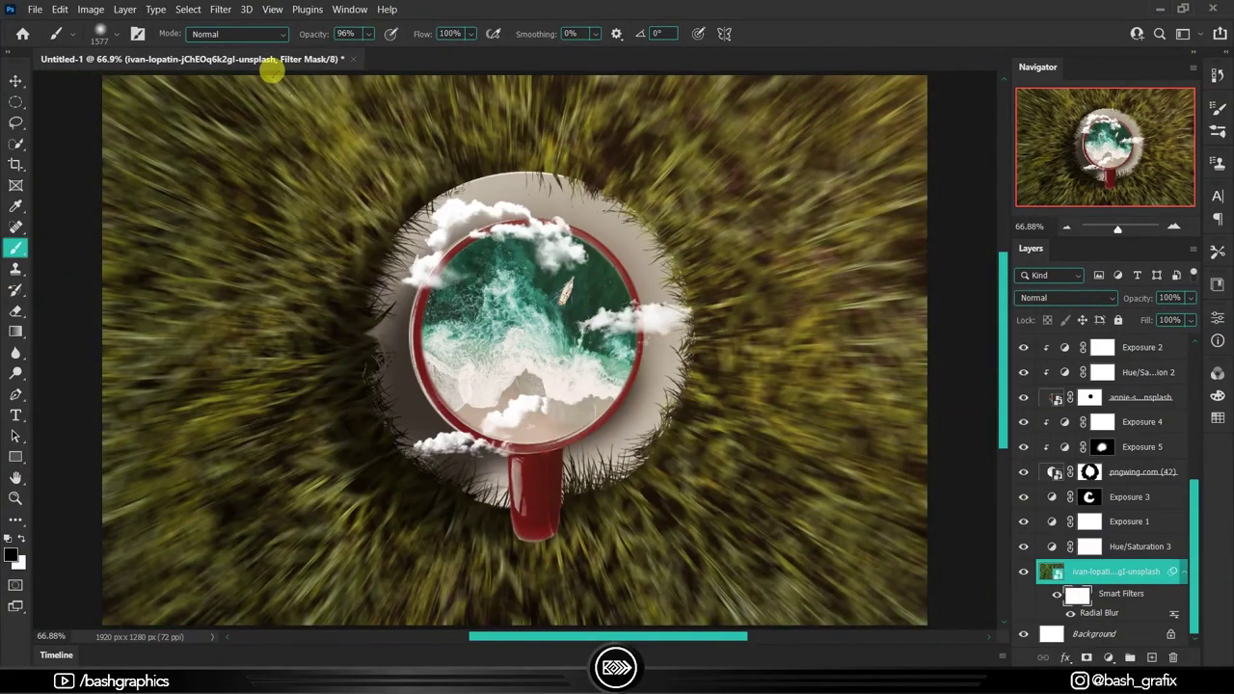
left_click_drag(272, 74, 257, 66)
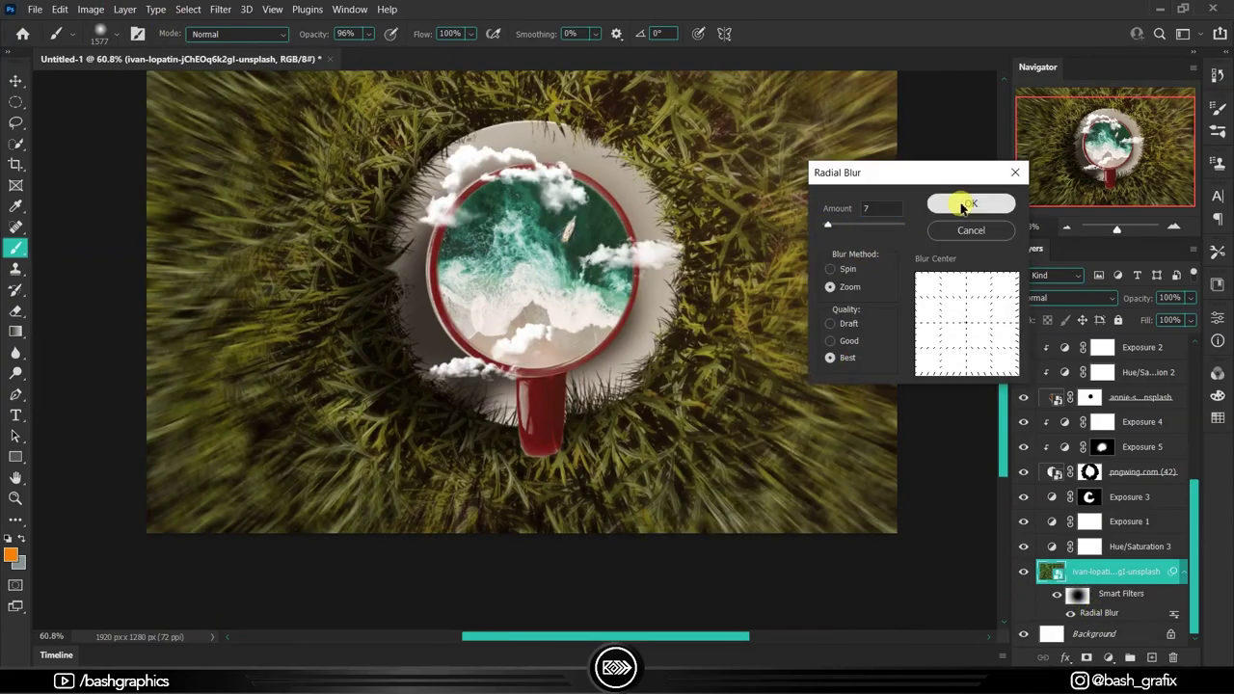
left_click(962, 206)
left_click(20, 485)
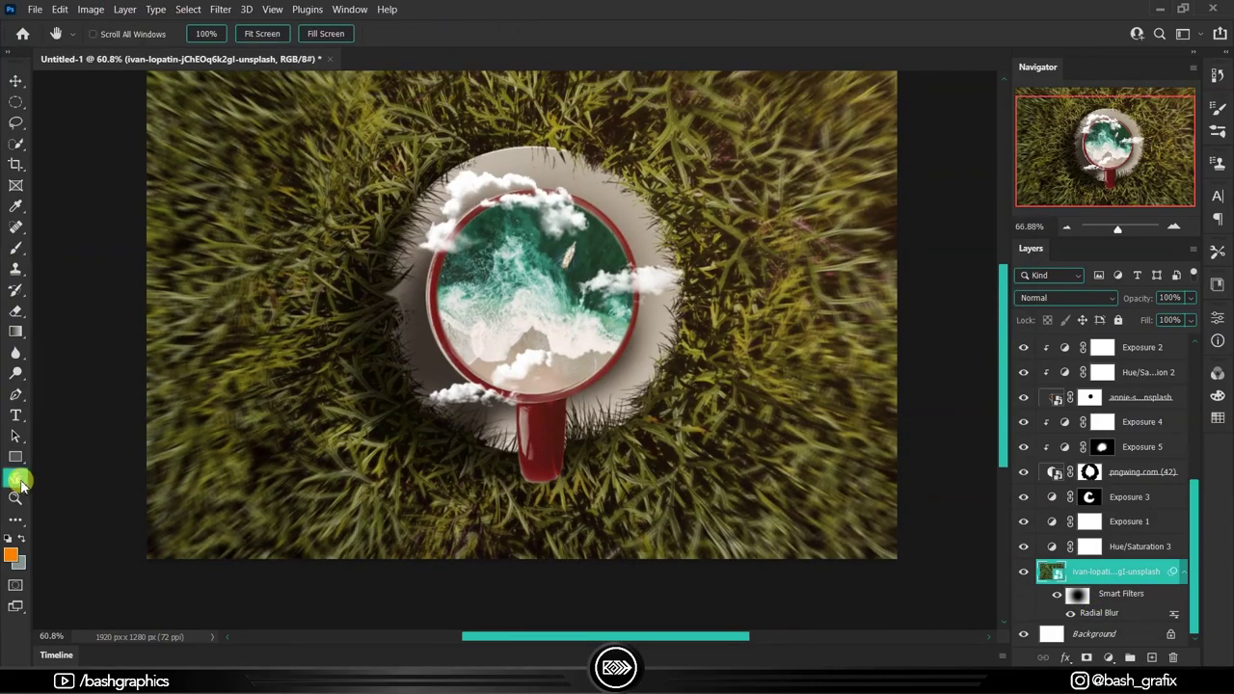
key("ctrl+t")
key("ctrl+0")
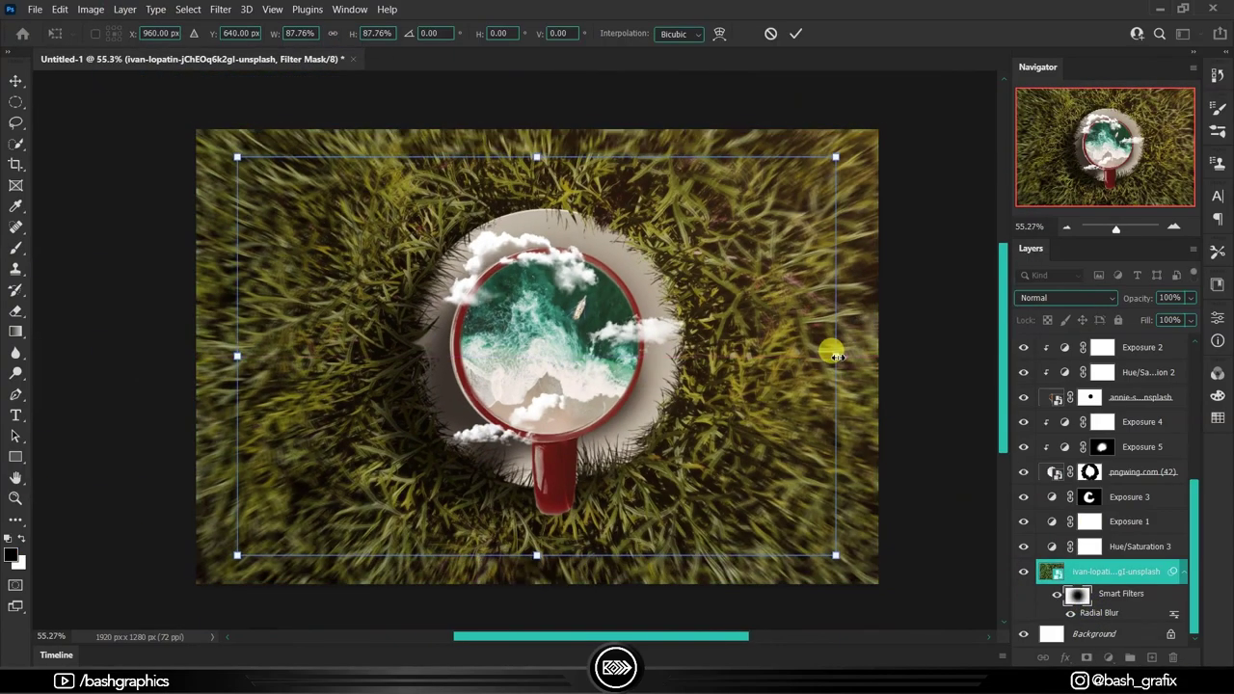
key("Return")
double_click(16, 478)
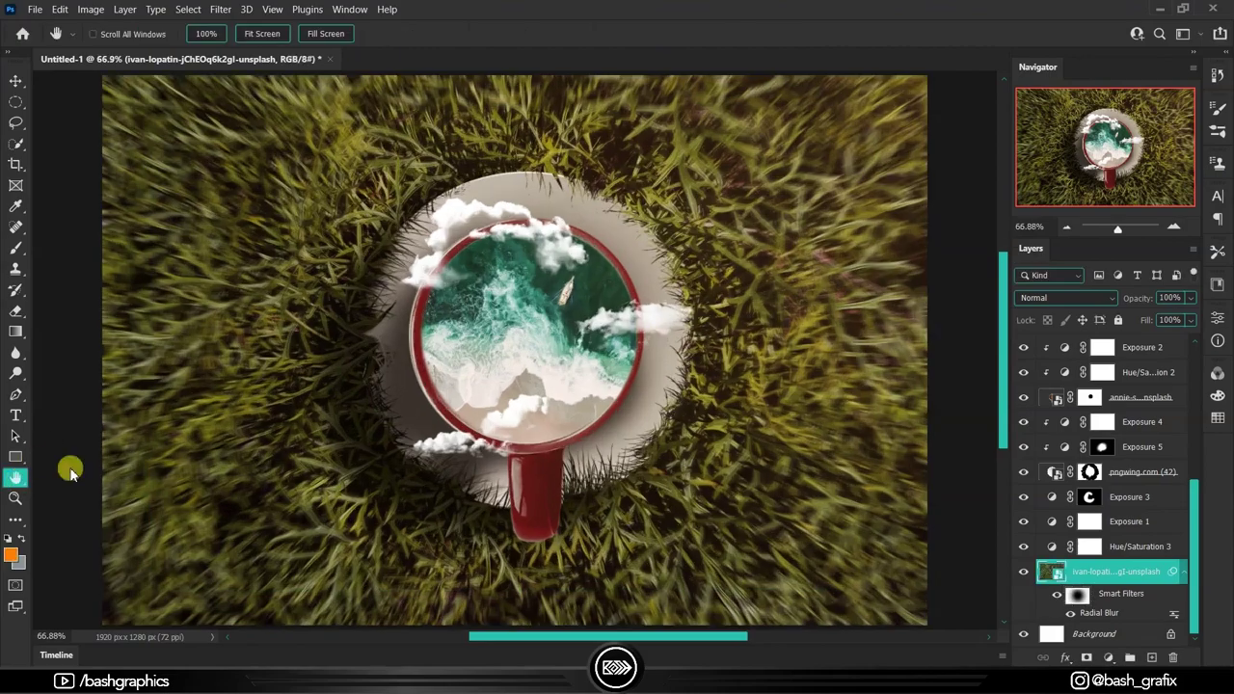
double_click(1099, 613)
left_click(963, 206)
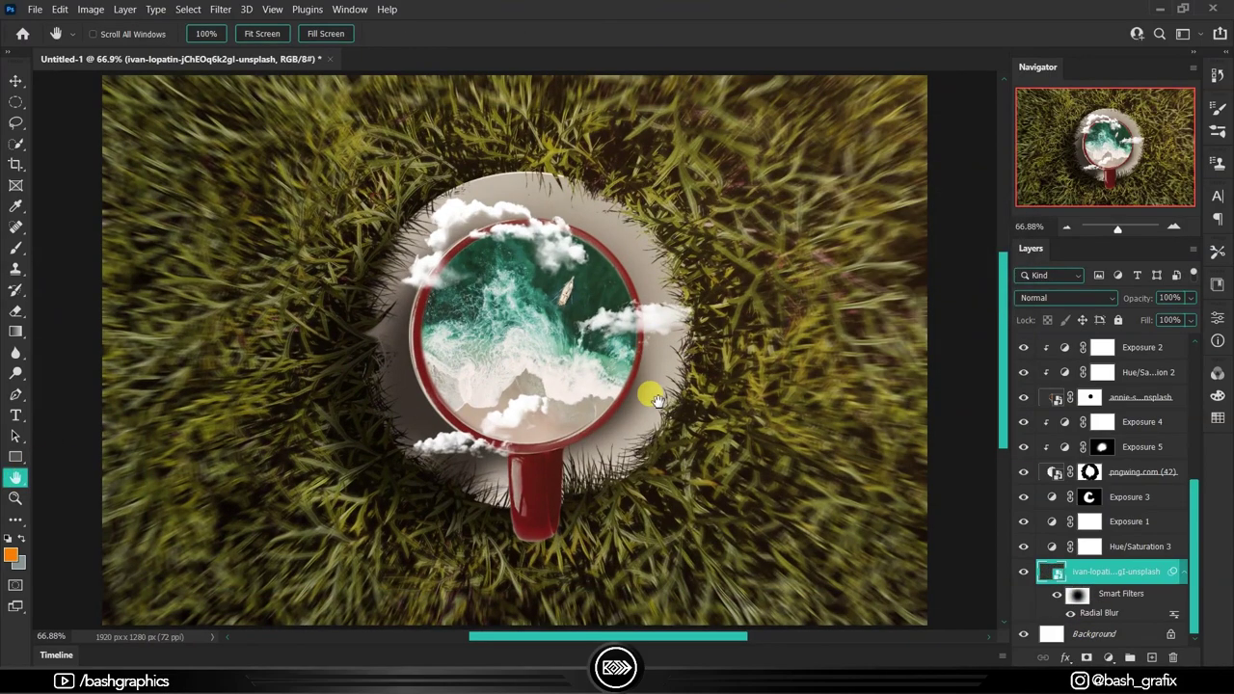
scroll(1070, 511, "up", 3)
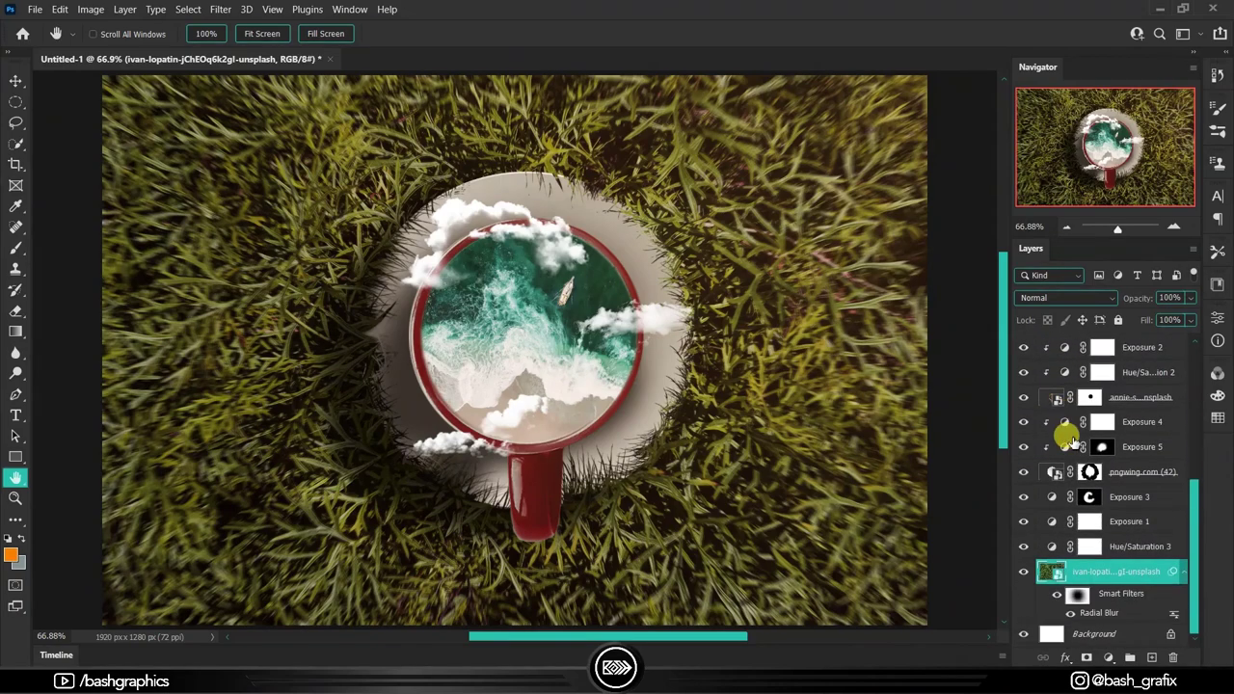
Step: Lower the new exposure adjustment and paint the Exposure 5 mask along the saucer's right rim
left_click(1124, 496)
scroll(1147, 463, "up", 5)
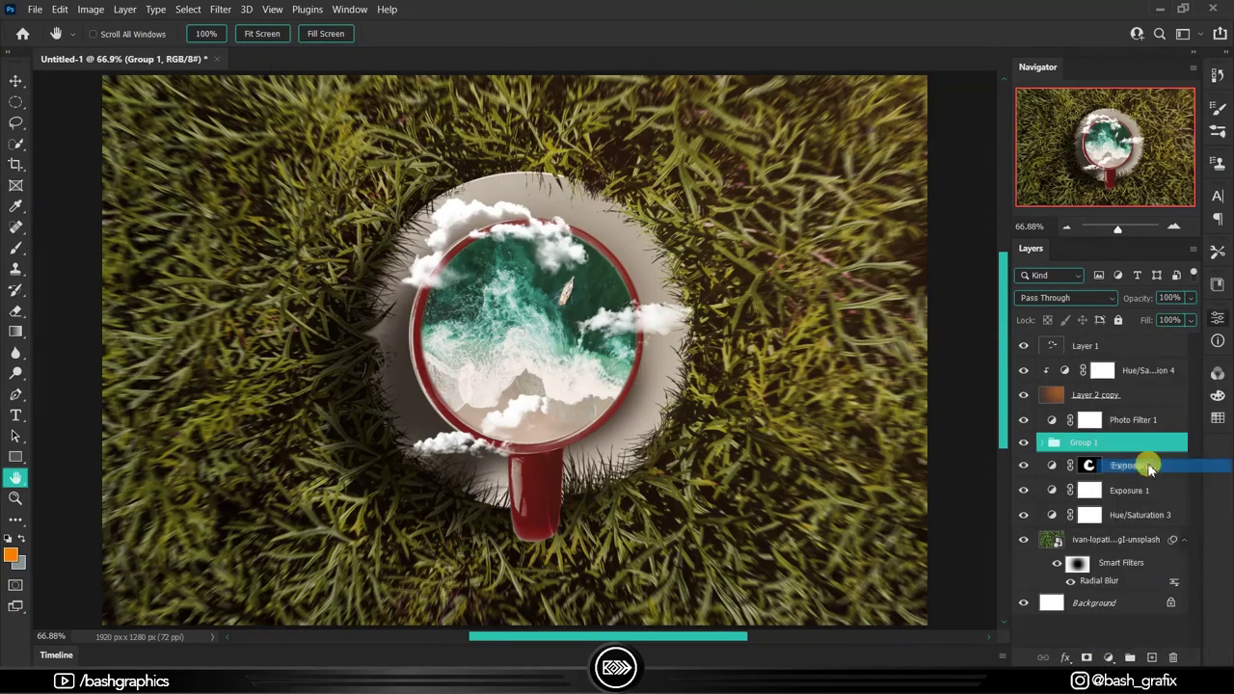
left_click_drag(1057, 399, 1050, 404)
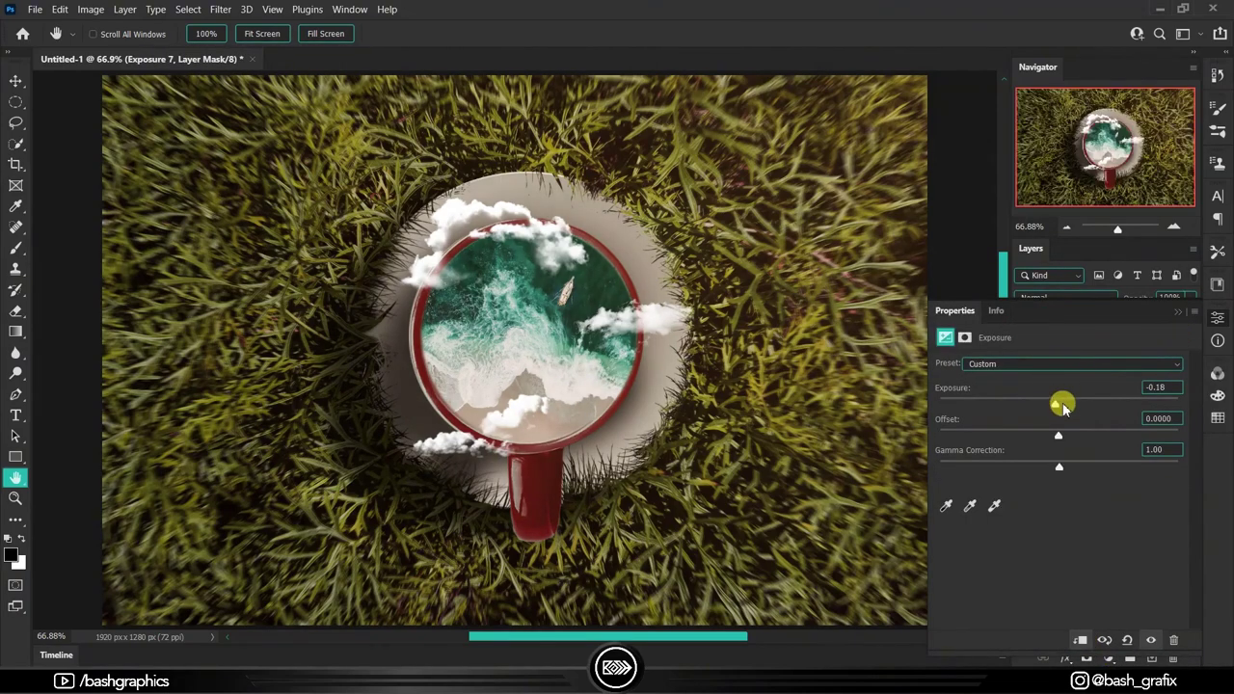
double_click(1077, 540)
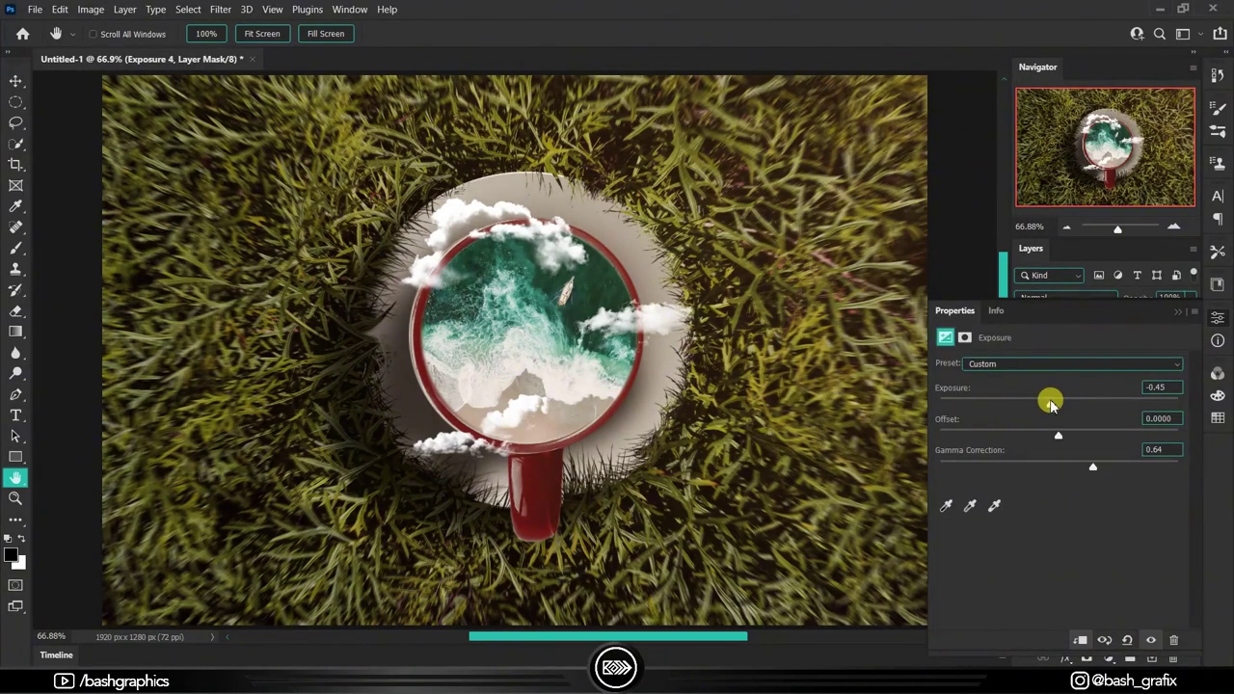
left_click(1116, 565)
key("b")
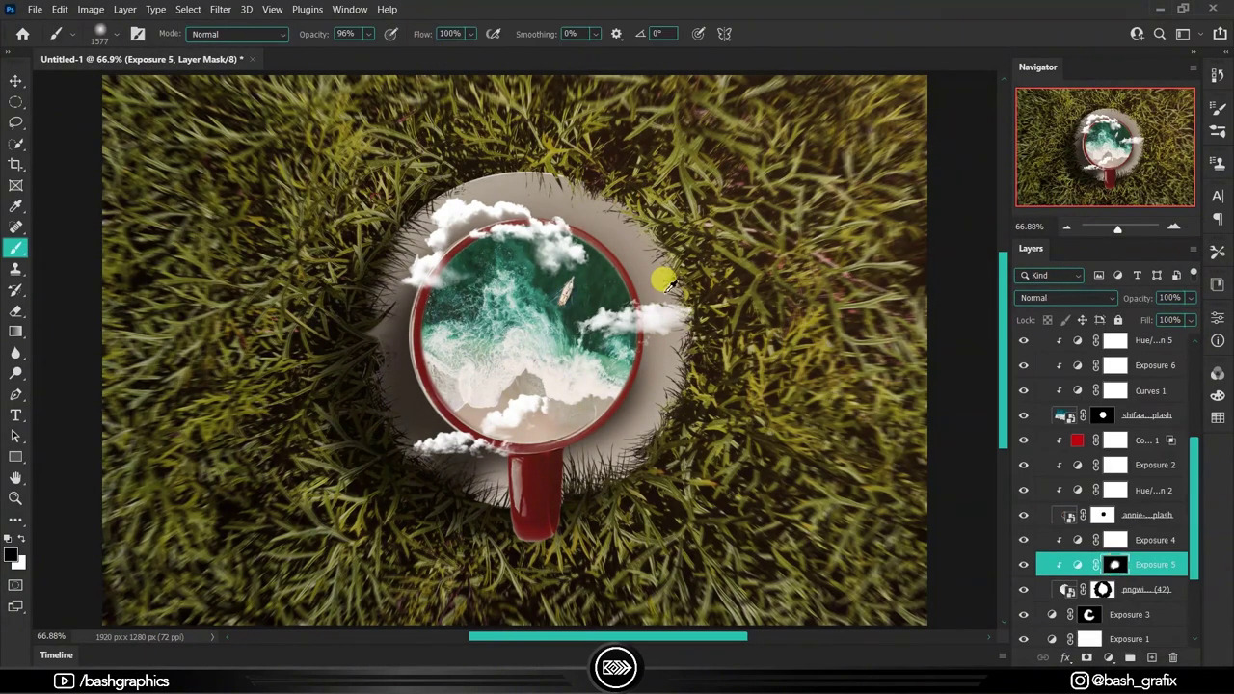
mouse_move(506, 129)
left_mouse_down()
mouse_move(642, 198)
mouse_move(633, 444)
left_mouse_up()
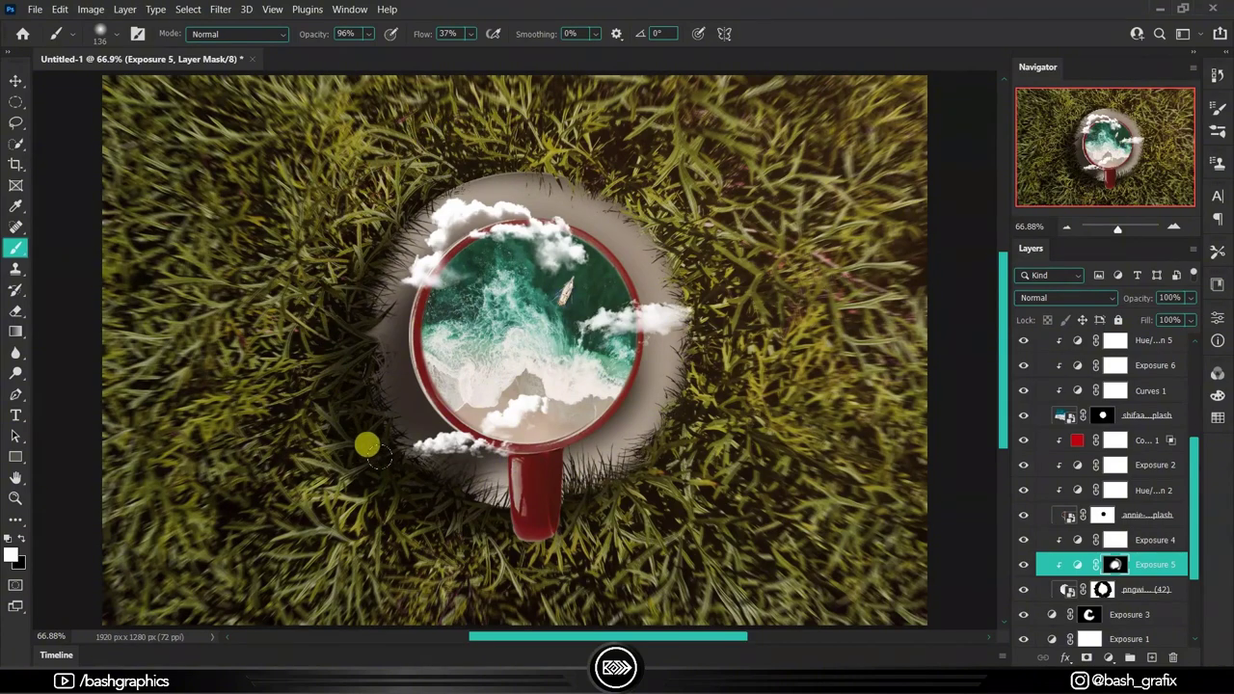
Step: Adjust the brightness slider of the Exposure 4 adjustment
double_click(1078, 540)
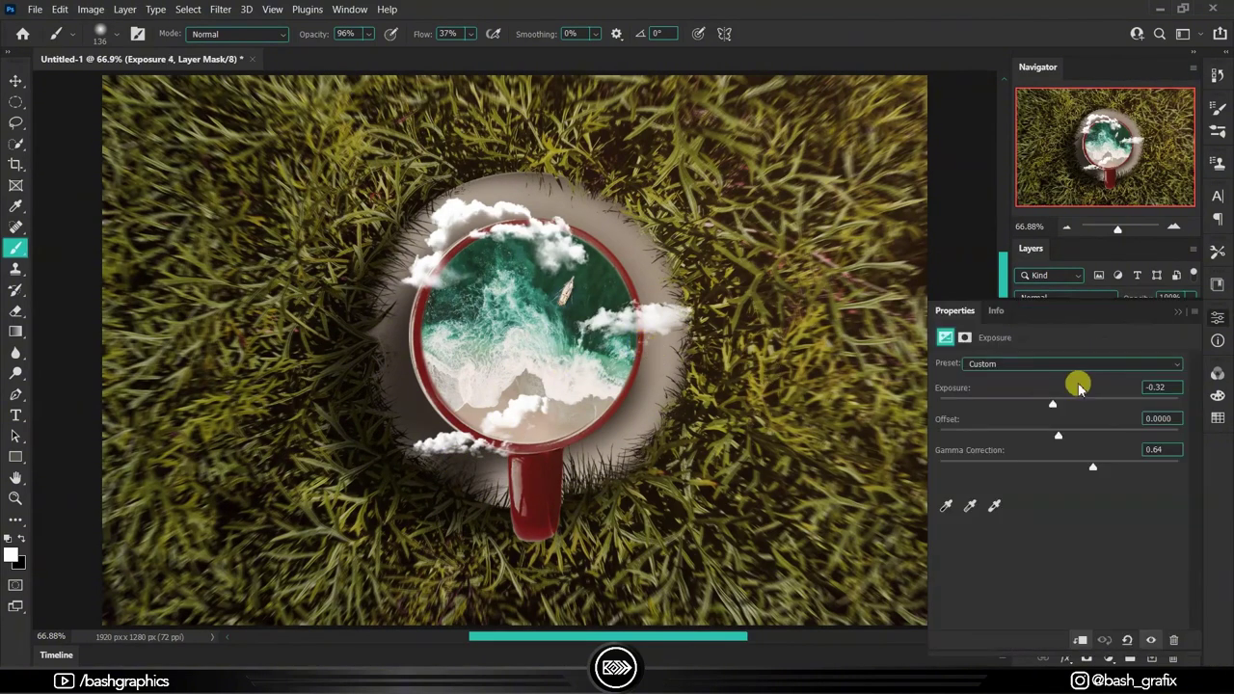
left_click_drag(1074, 388, 1055, 405)
scroll(659, 334, "down", 1)
Step: Place the birds image as a layer above the orange Layer 2 copy
key("h")
scroll(659, 334, "up", 1)
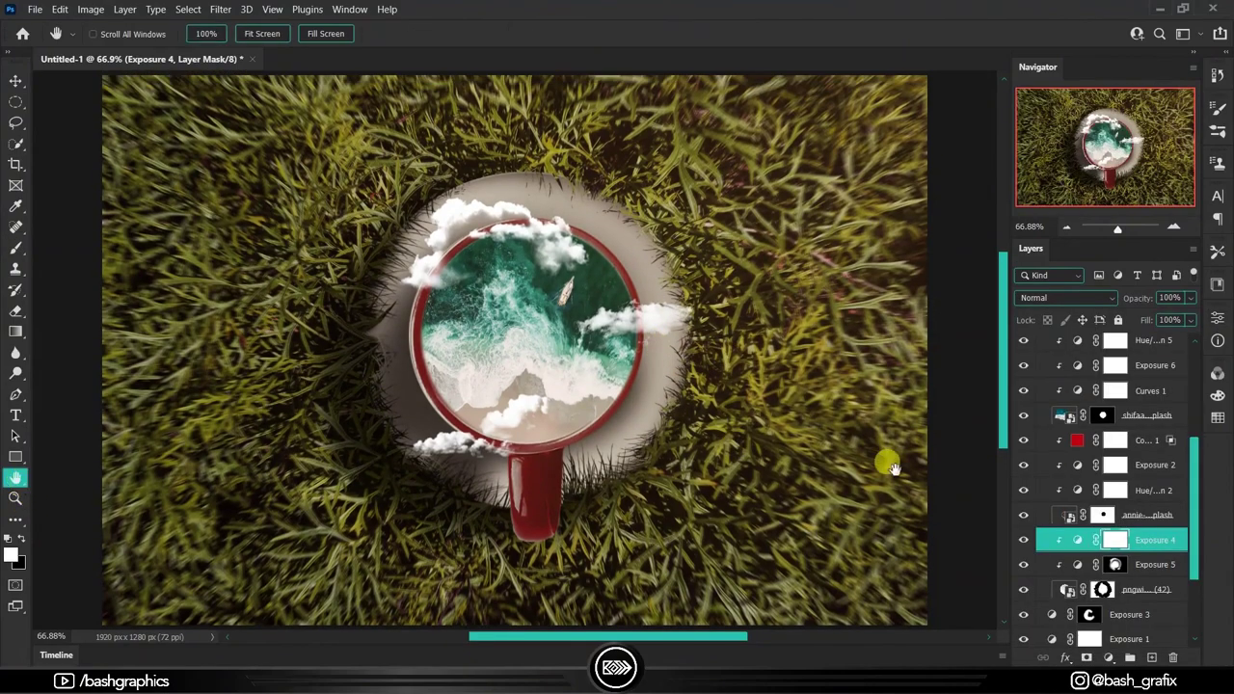
scroll(1089, 492, "up", 5)
left_click(1137, 407)
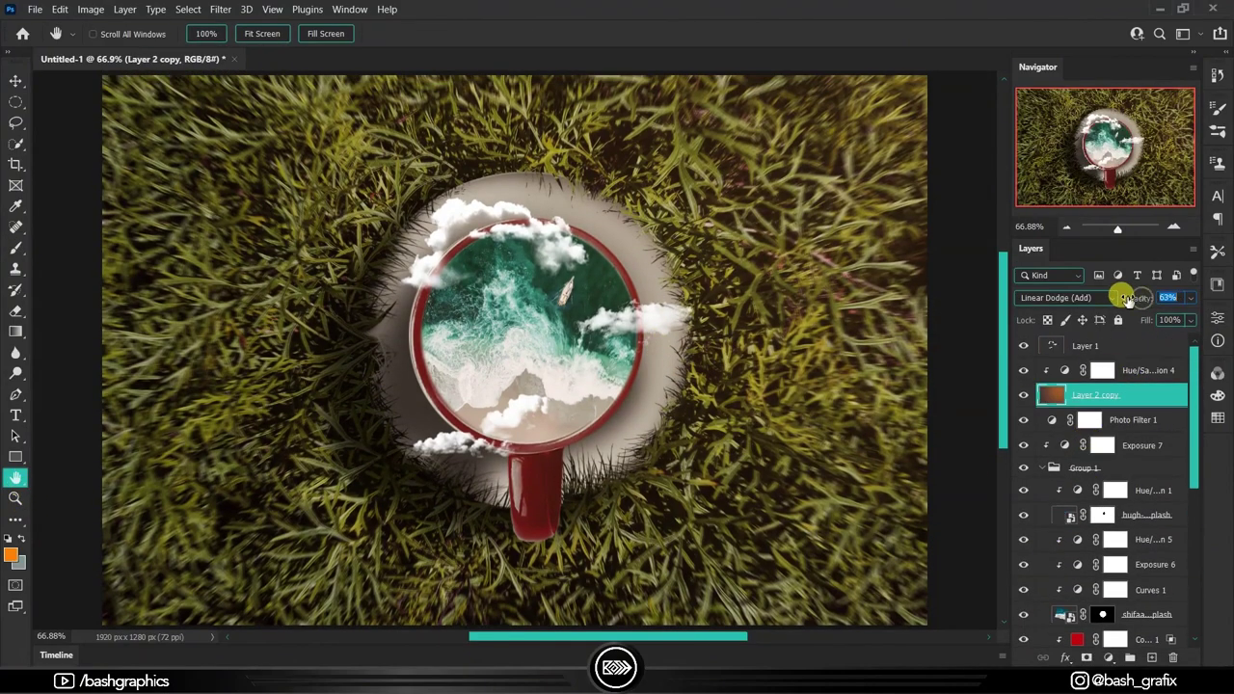
left_click(1100, 374)
Step: Shrink the placed birds and darken them to silhouettes with an Exposure of -2.21
left_click_drag(563, 504, 565, 357)
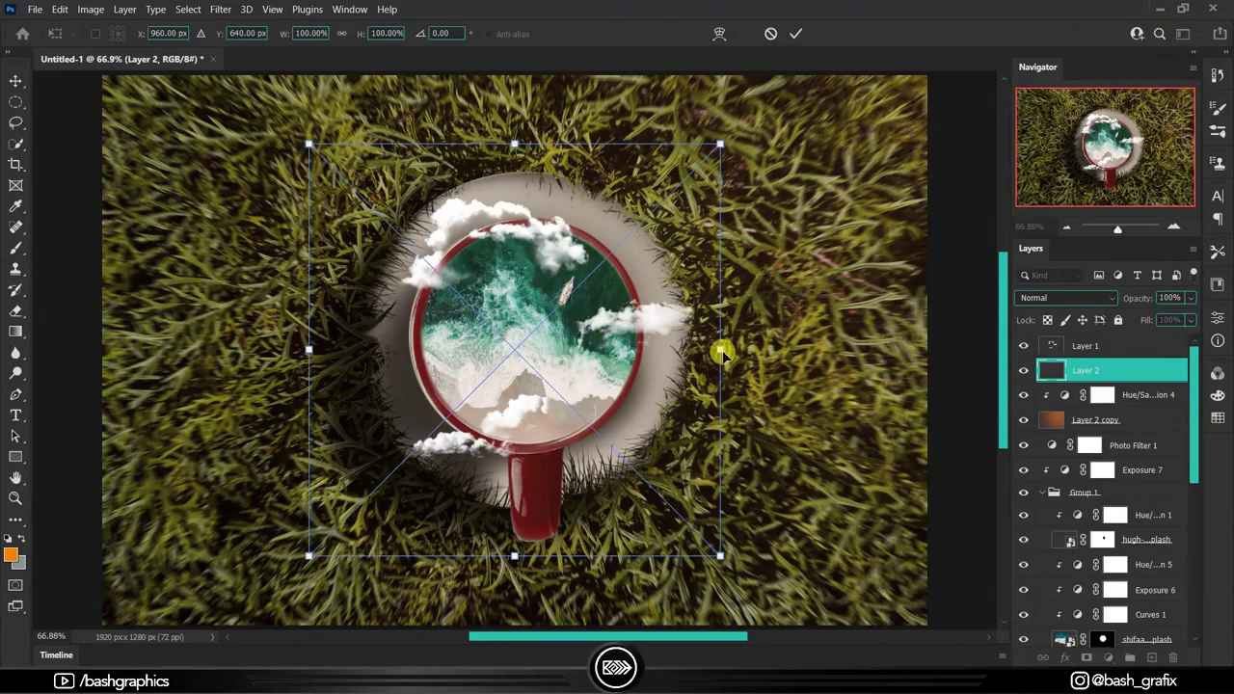
left_click_drag(723, 357, 639, 325)
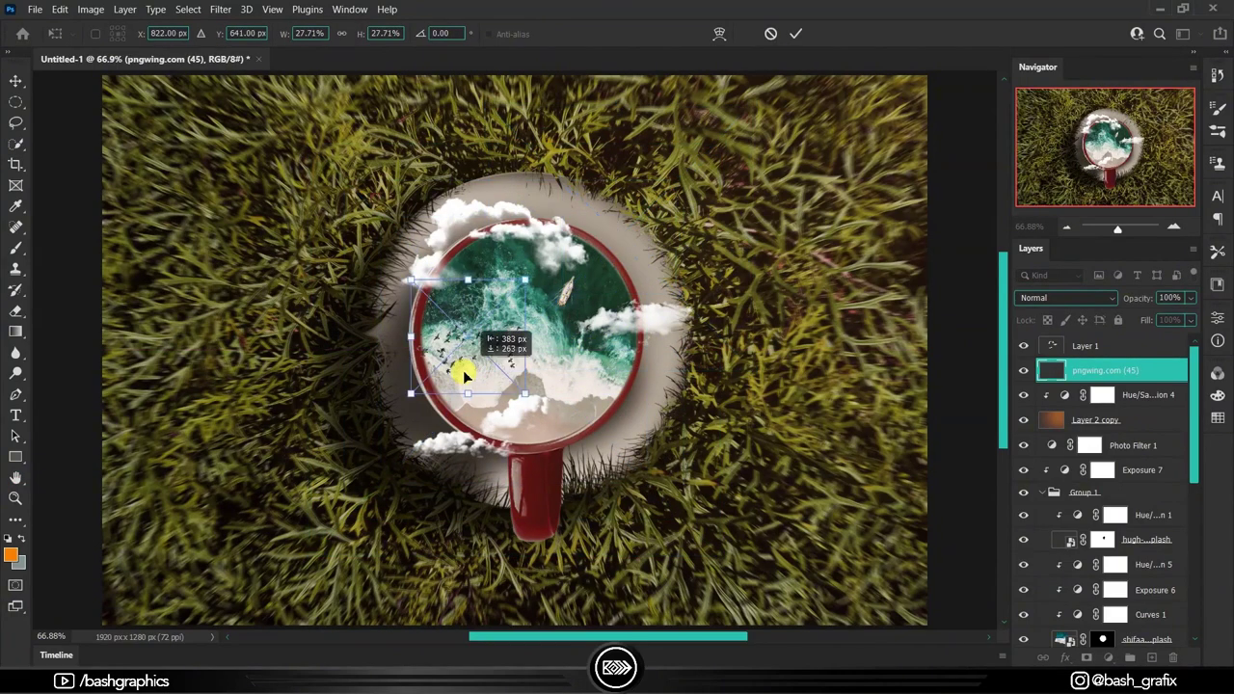
left_click_drag(462, 370, 472, 376)
key("Return")
left_click(1090, 557)
left_click_drag(1059, 404, 1019, 406)
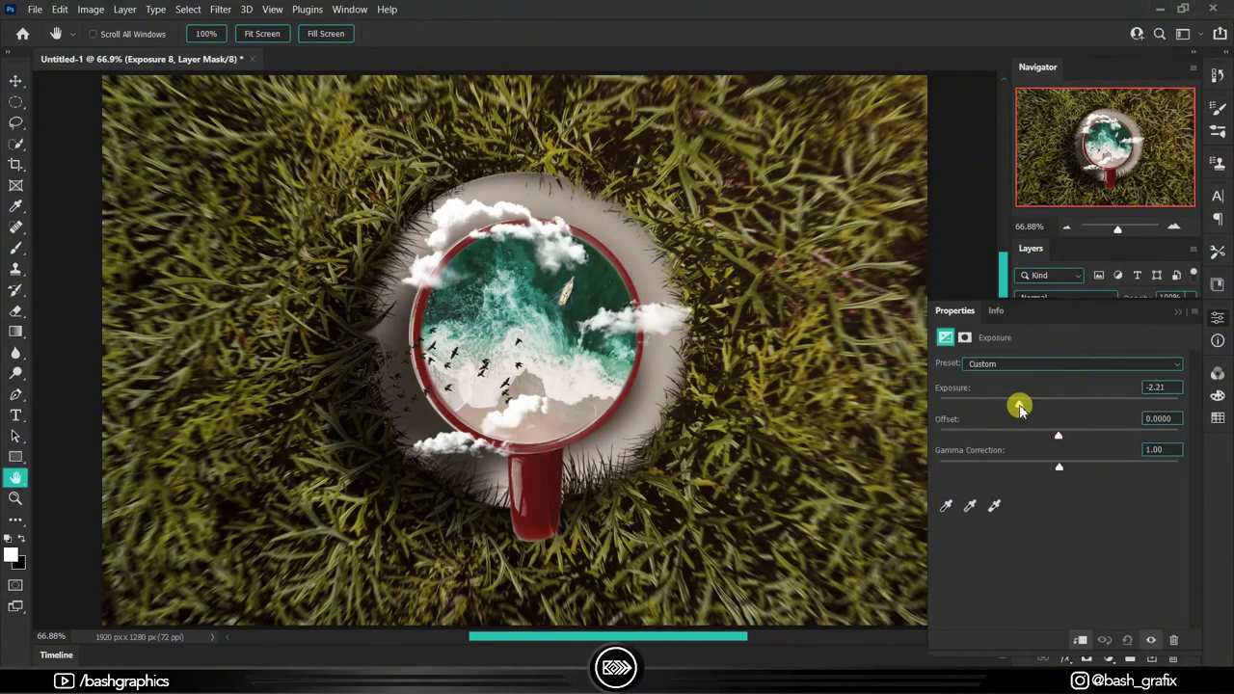
left_click(1217, 316)
Step: Scale the birds down again and move them over the ocean's lower right
left_click(1109, 395)
key("ctrl+t")
mouse_move(510, 347)
left_mouse_down()
mouse_move(661, 391)
mouse_move(639, 397)
left_mouse_up()
key("Return")
scroll(1109, 482, "down", 3)
left_click(1115, 490)
key("b")
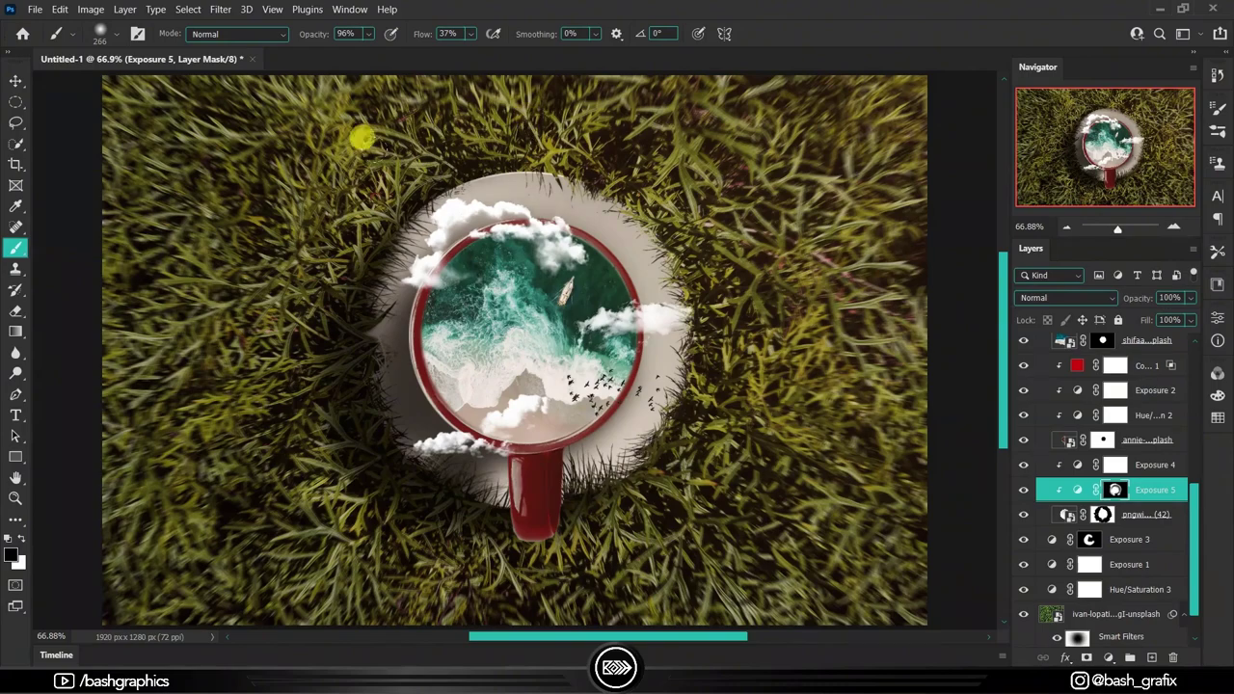
Step: Raise the Exposure 4 adjustment to +0.32
double_click(1077, 465)
left_click_drag(1047, 402, 1065, 405)
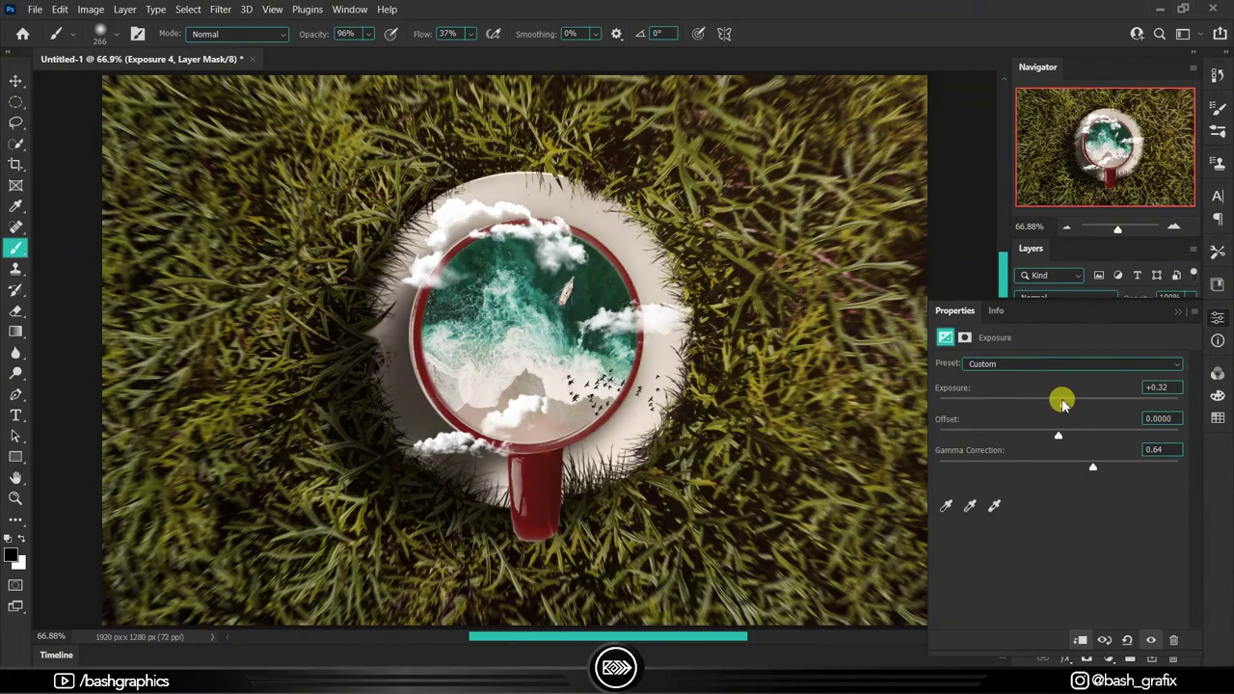
left_click(1177, 311)
Step: Target the Exposure 5 layer mask and resize the painting brush
double_click(1073, 466)
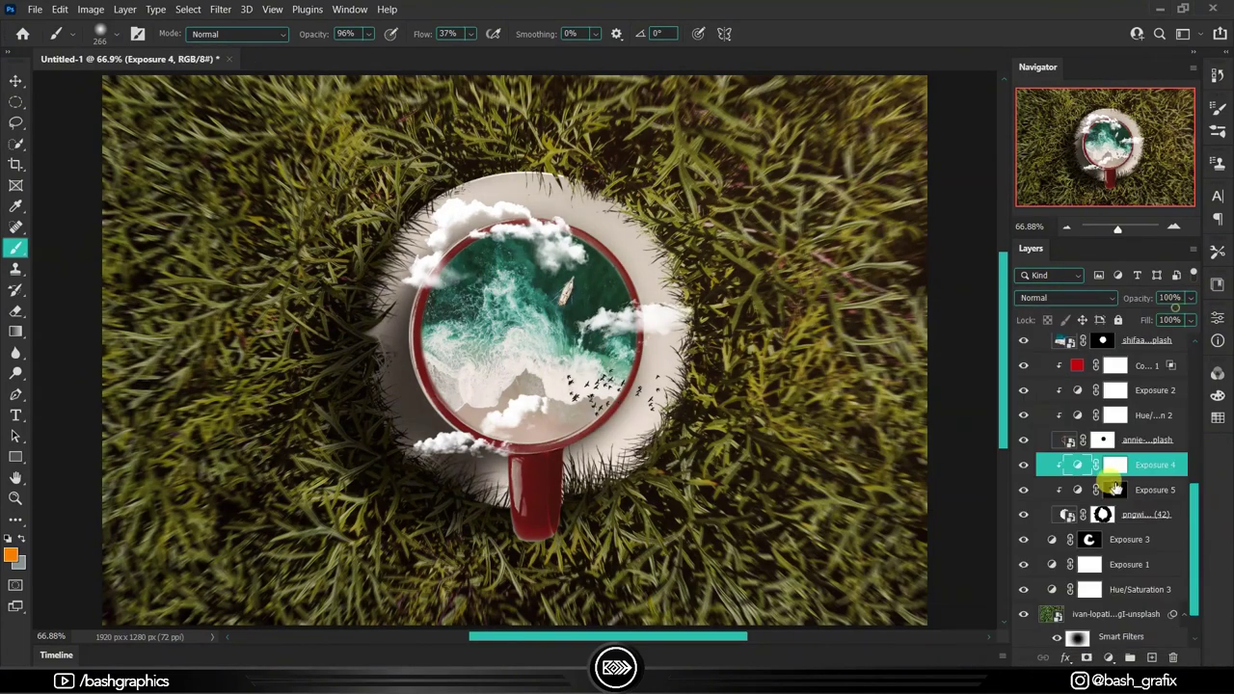
left_click(1115, 490)
left_click_drag(627, 329, 596, 342)
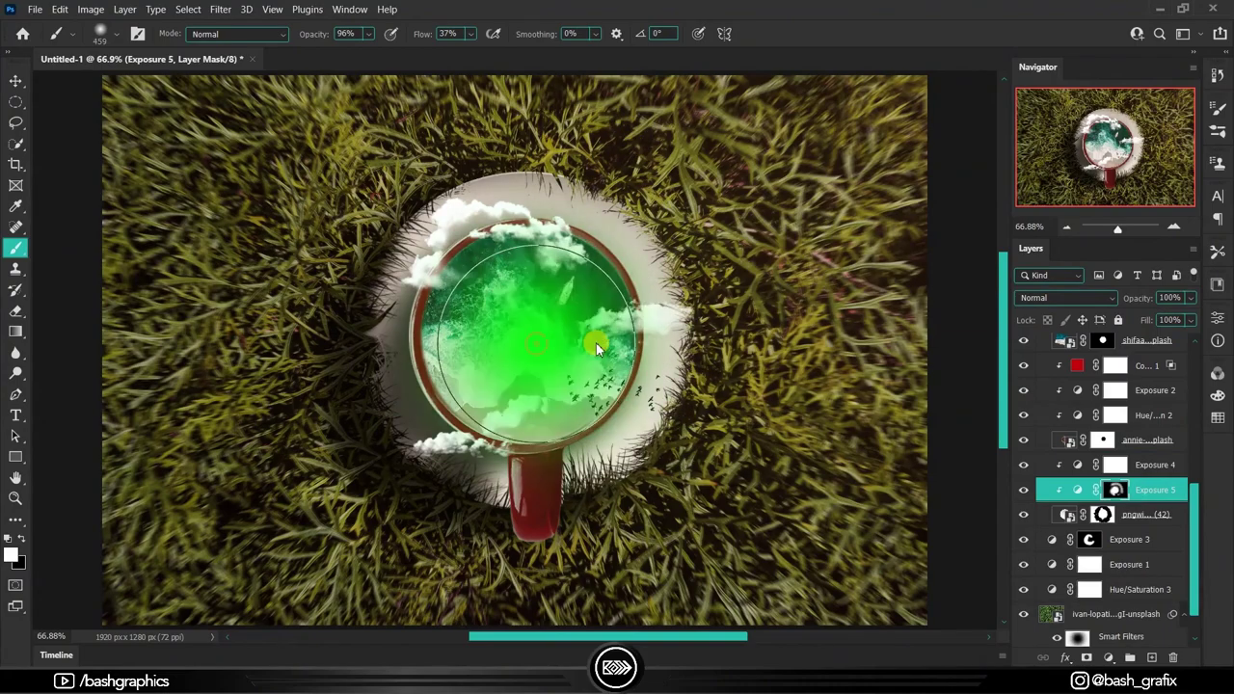
mouse_move(495, 319)
left_mouse_down()
mouse_move(476, 268)
mouse_move(491, 279)
left_mouse_up()
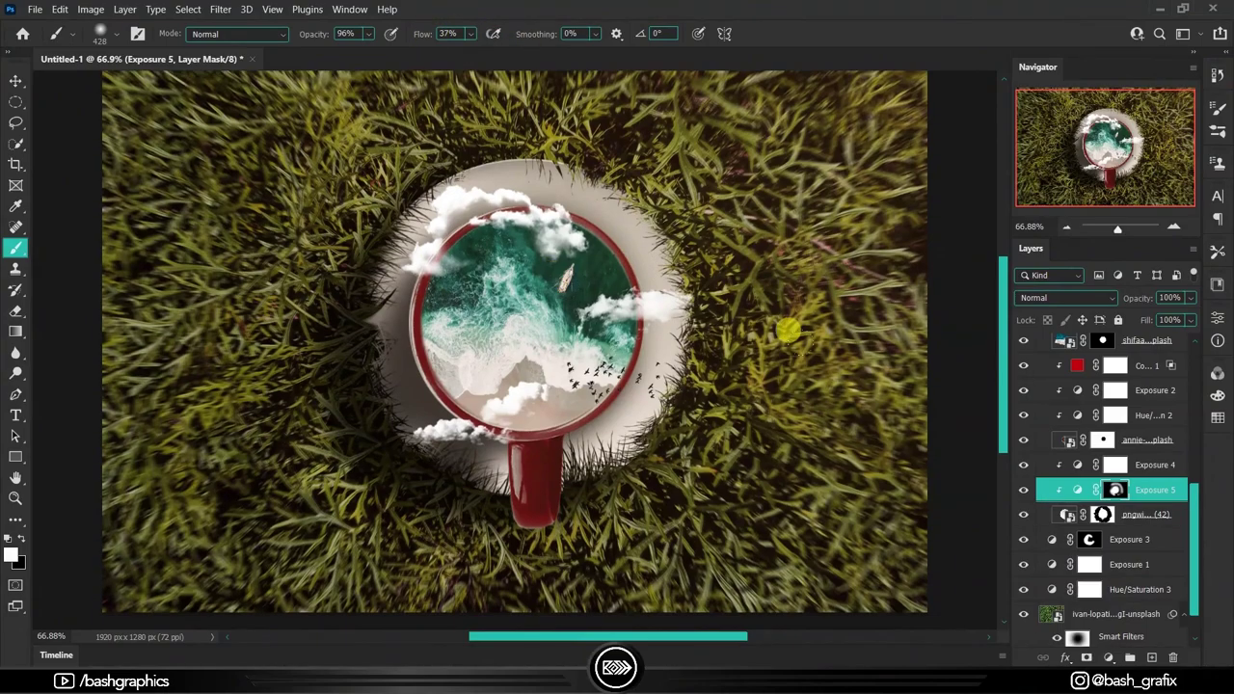
left_click(15, 477)
scroll(1080, 528, "down", 1)
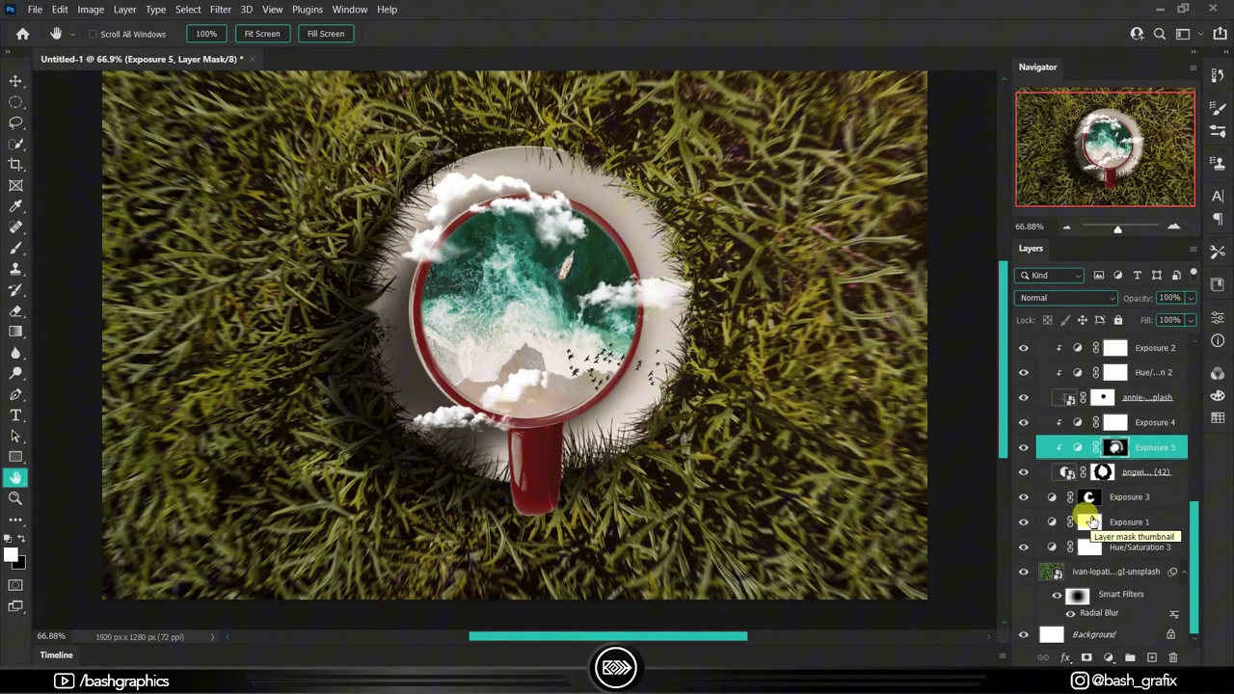
Step: Paint the saucer layer's mask with a small brush to reveal the saucer over grass tips
scroll(1079, 482, "up", 2)
left_click(1102, 547)
key("b")
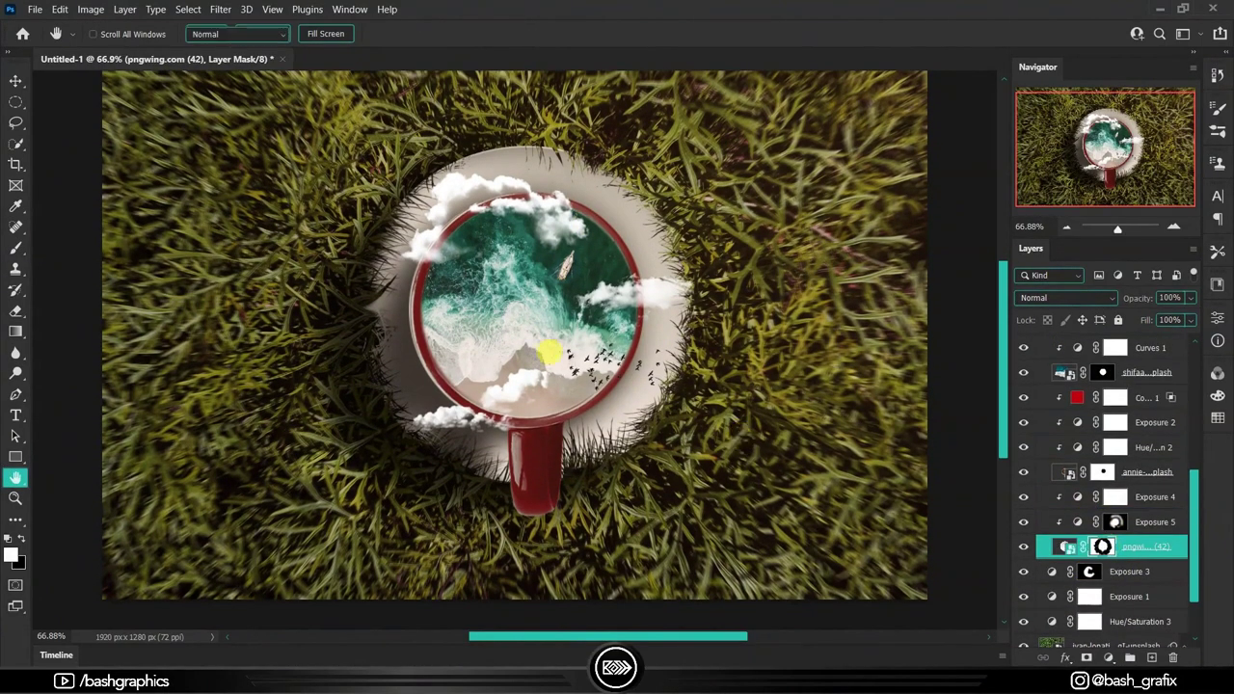
scroll(551, 353, "up", 5)
scroll(585, 285, "up", 2)
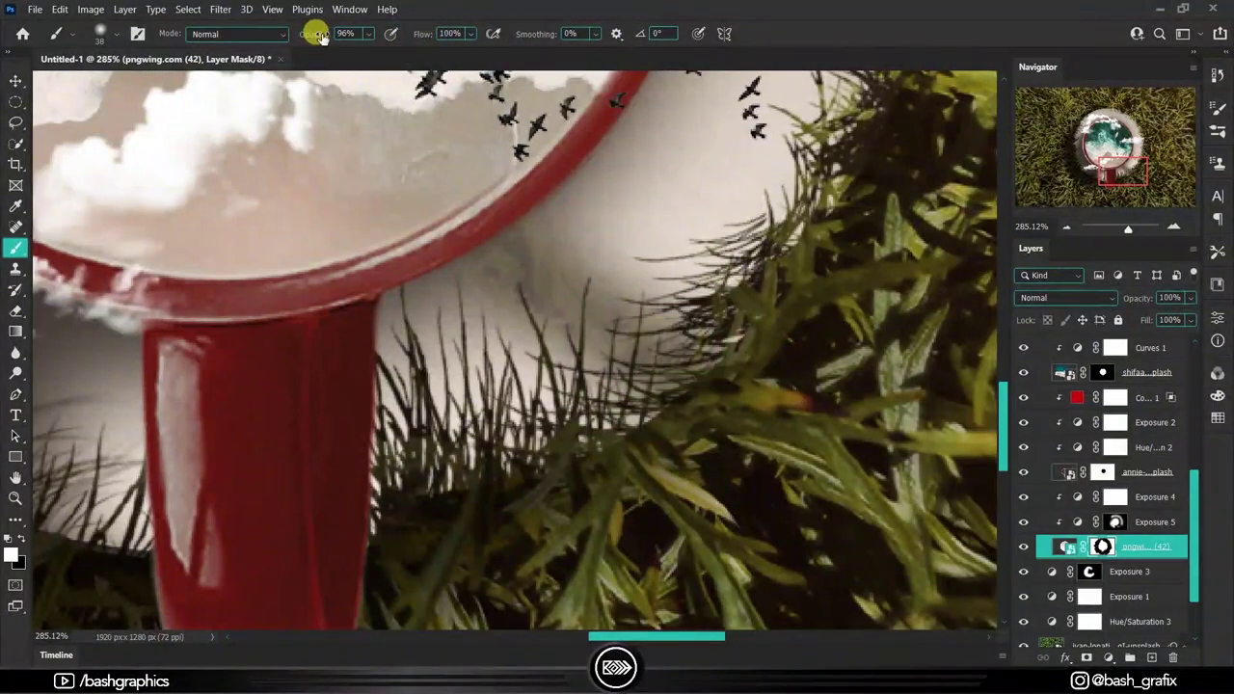
mouse_move(482, 251)
left_mouse_down()
mouse_move(598, 435)
mouse_move(592, 210)
left_mouse_up()
scroll(627, 231, "up", 2)
mouse_move(672, 253)
left_mouse_down()
mouse_move(672, 363)
mouse_move(647, 421)
mouse_move(753, 400)
left_mouse_up()
scroll(754, 401, "up", 2)
key("bracketleft")
key("bracketleft")
key("bracketleft")
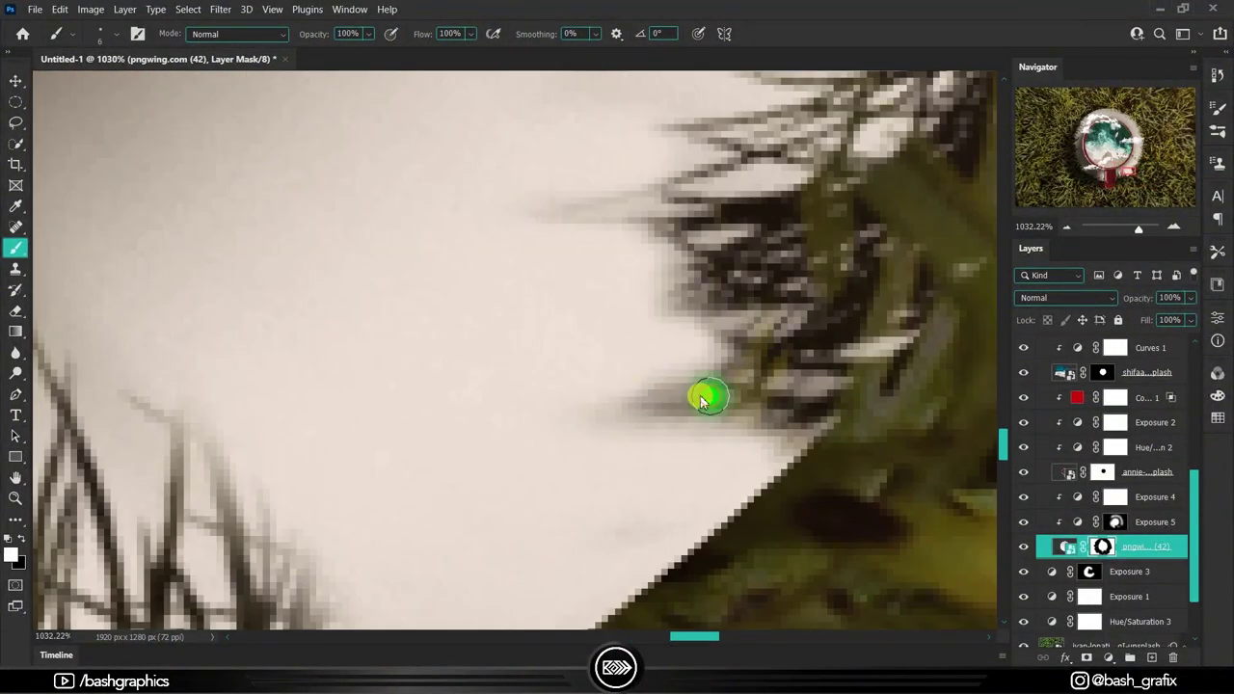
left_click_drag(645, 396, 696, 400)
scroll(755, 339, "down", 2)
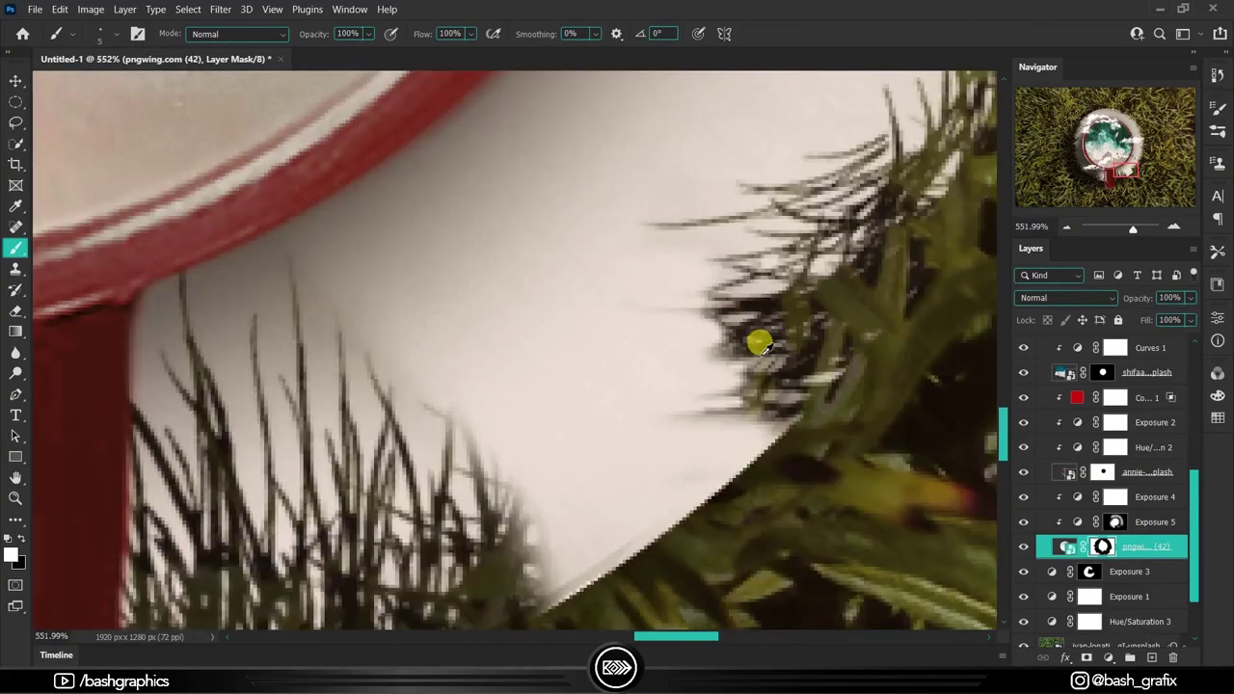
scroll(750, 366, "up", 2)
key("bracketright")
key("bracketright")
mouse_move(658, 304)
left_mouse_down()
mouse_move(551, 276)
mouse_move(661, 210)
mouse_move(710, 430)
mouse_move(824, 218)
left_mouse_up()
Step: Swap between black and white with X to paint grass blades back over the saucer edge
key("x")
scroll(845, 319, "up", 3)
mouse_move(845, 319)
left_mouse_down()
mouse_move(840, 250)
mouse_move(722, 195)
mouse_move(718, 306)
mouse_move(482, 295)
left_mouse_up()
key("x")
scroll(845, 496, "down", 5)
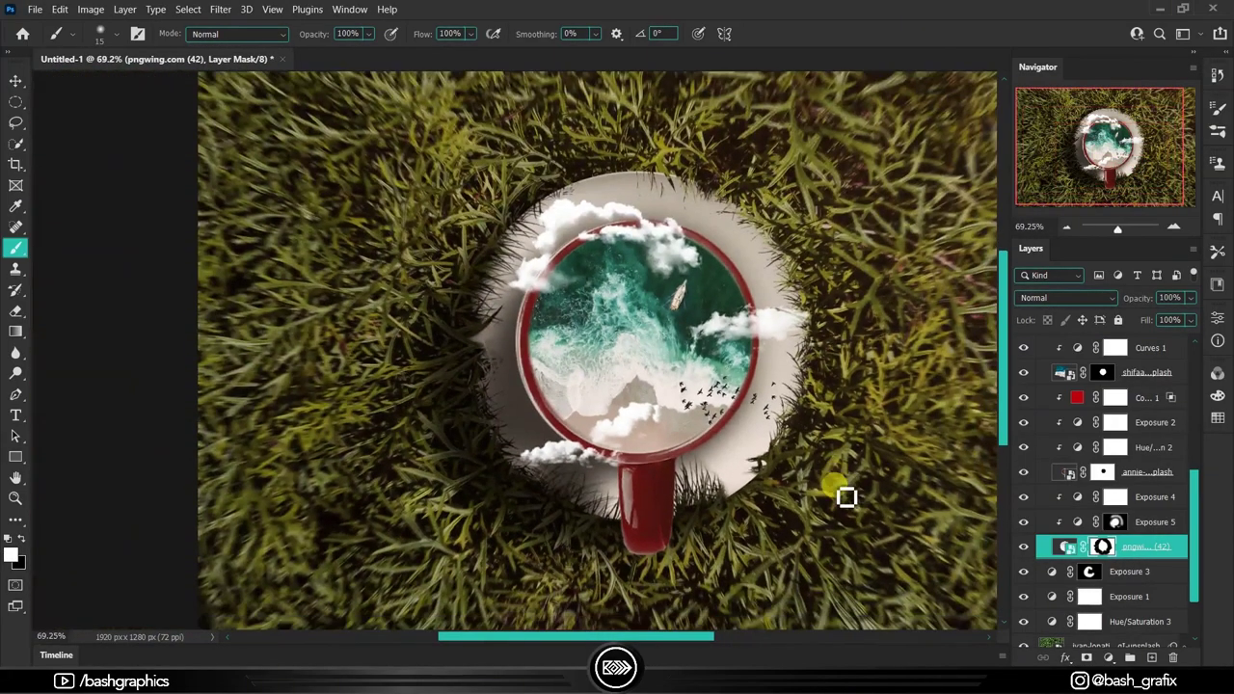
scroll(592, 379, "up", 3)
left_click_drag(592, 380, 628, 606)
scroll(628, 606, "up", 3)
mouse_move(418, 152)
left_mouse_down()
mouse_move(523, 469)
mouse_move(588, 279)
left_mouse_up()
key("x")
mouse_move(598, 405)
left_mouse_down()
mouse_move(507, 485)
mouse_move(461, 374)
mouse_move(505, 363)
left_mouse_up()
key("x")
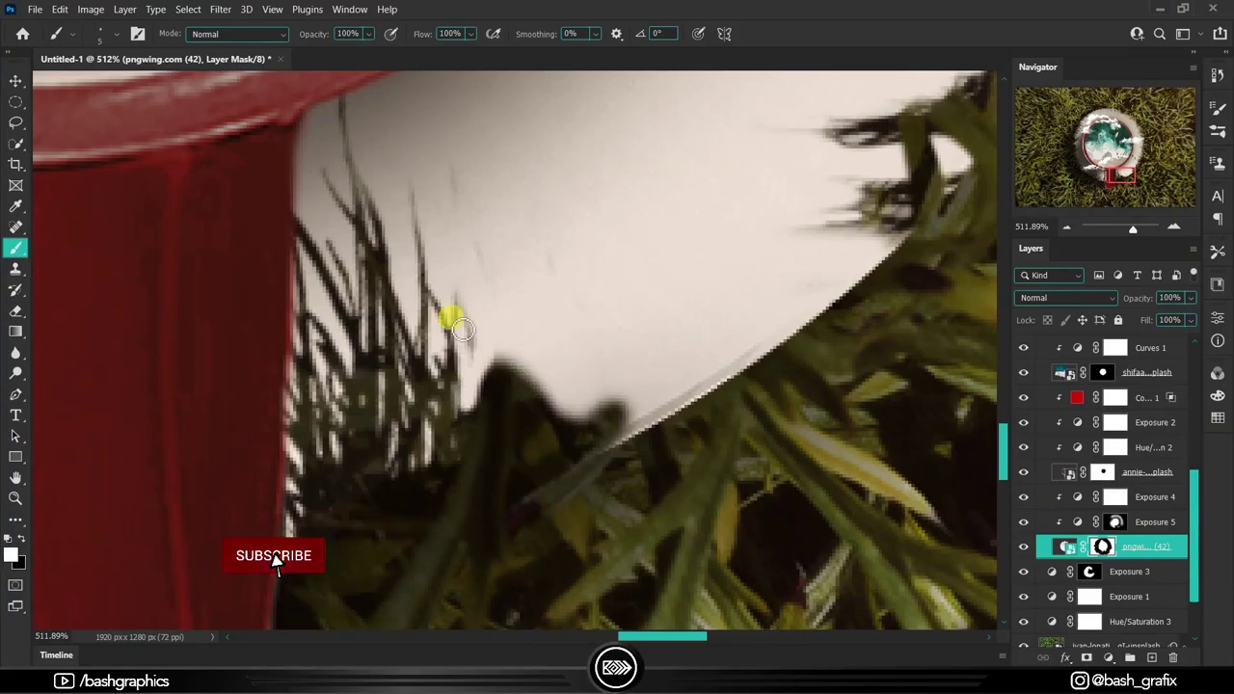
mouse_move(462, 328)
left_mouse_down()
mouse_move(565, 440)
mouse_move(629, 397)
left_mouse_up()
scroll(661, 496, "down", 5)
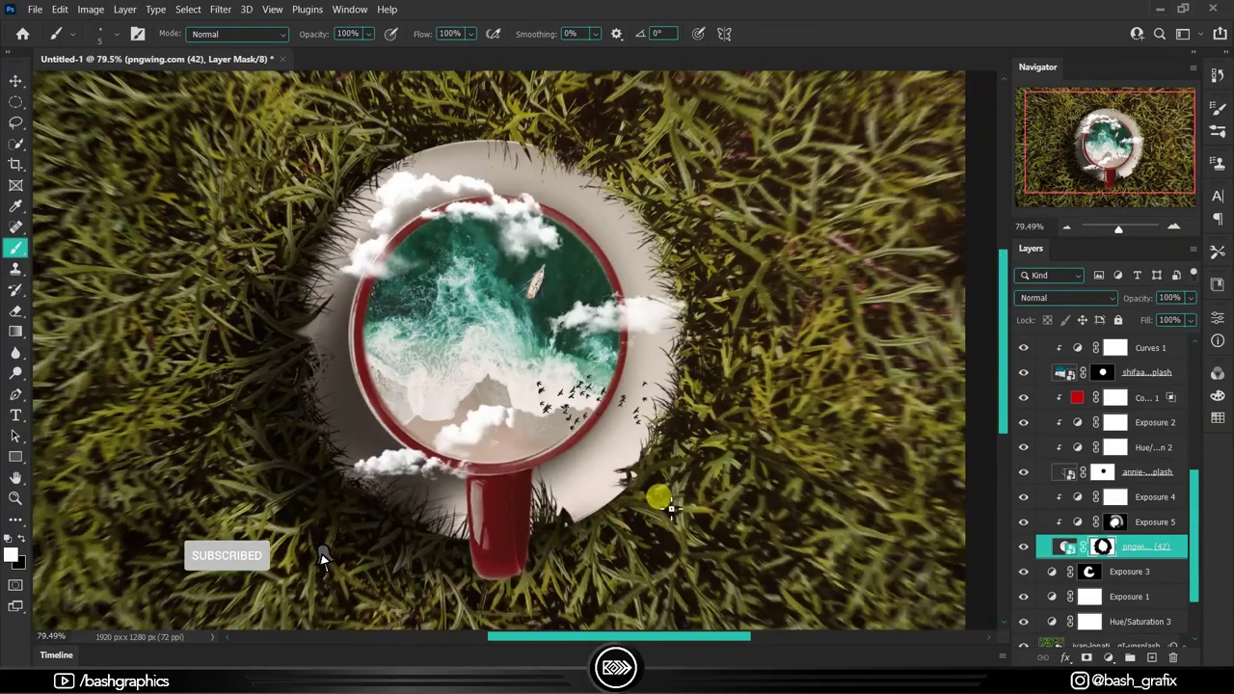
left_click(16, 477)
scroll(1114, 461, "up", 1)
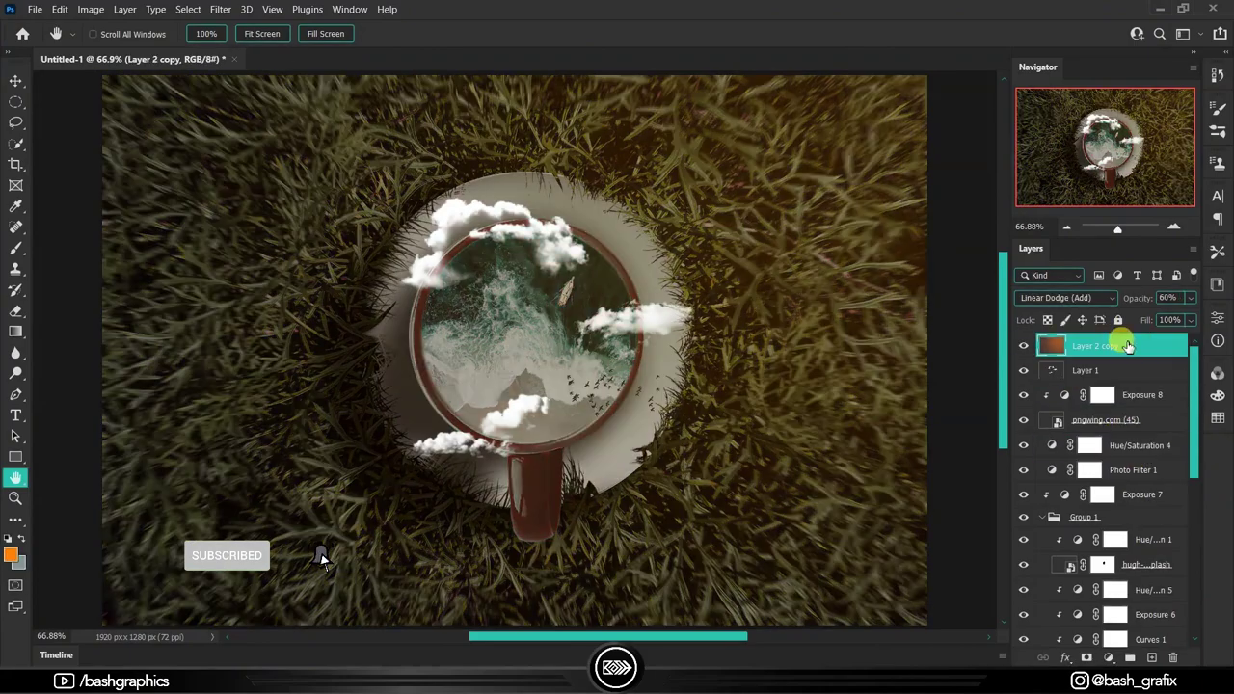
Step: Move the orange Layer 2 copy higher and lower the Exposure 1 brightness
mouse_move(1121, 342)
left_mouse_down()
mouse_move(1116, 441)
mouse_move(1158, 364)
mouse_move(1138, 412)
mouse_move(1128, 339)
left_mouse_up()
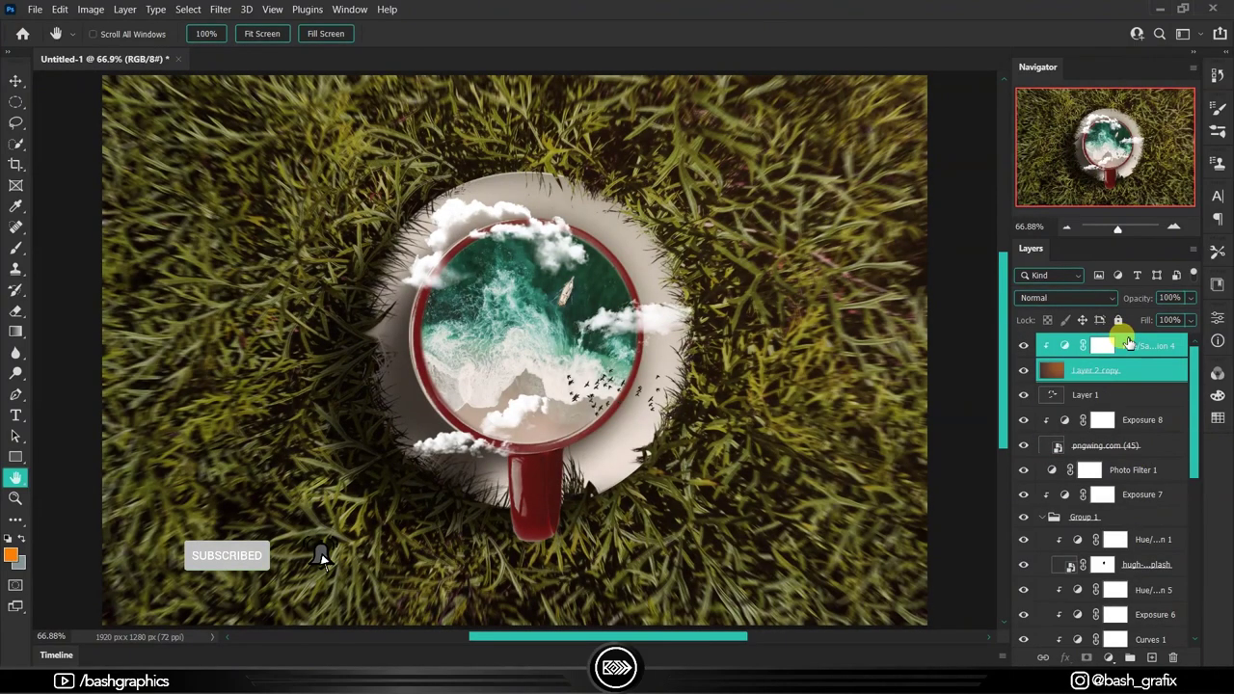
left_click(1022, 371)
scroll(1113, 482, "down", 5)
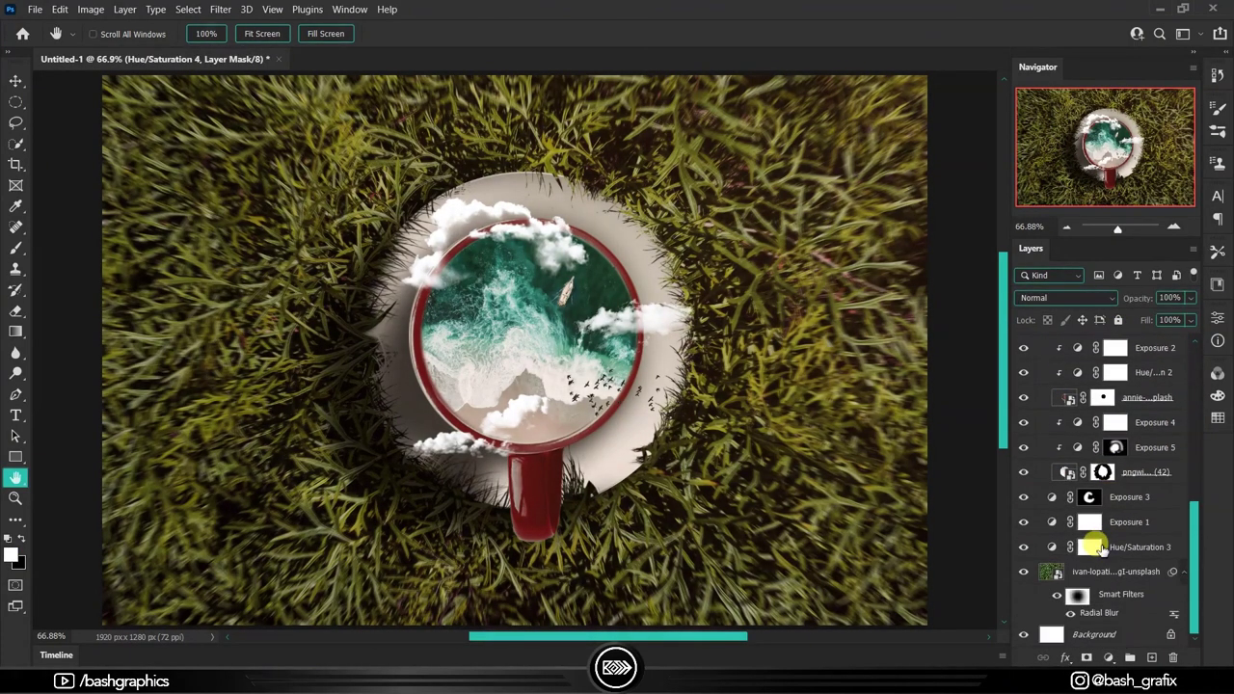
double_click(1064, 531)
left_click_drag(1047, 399, 1051, 403)
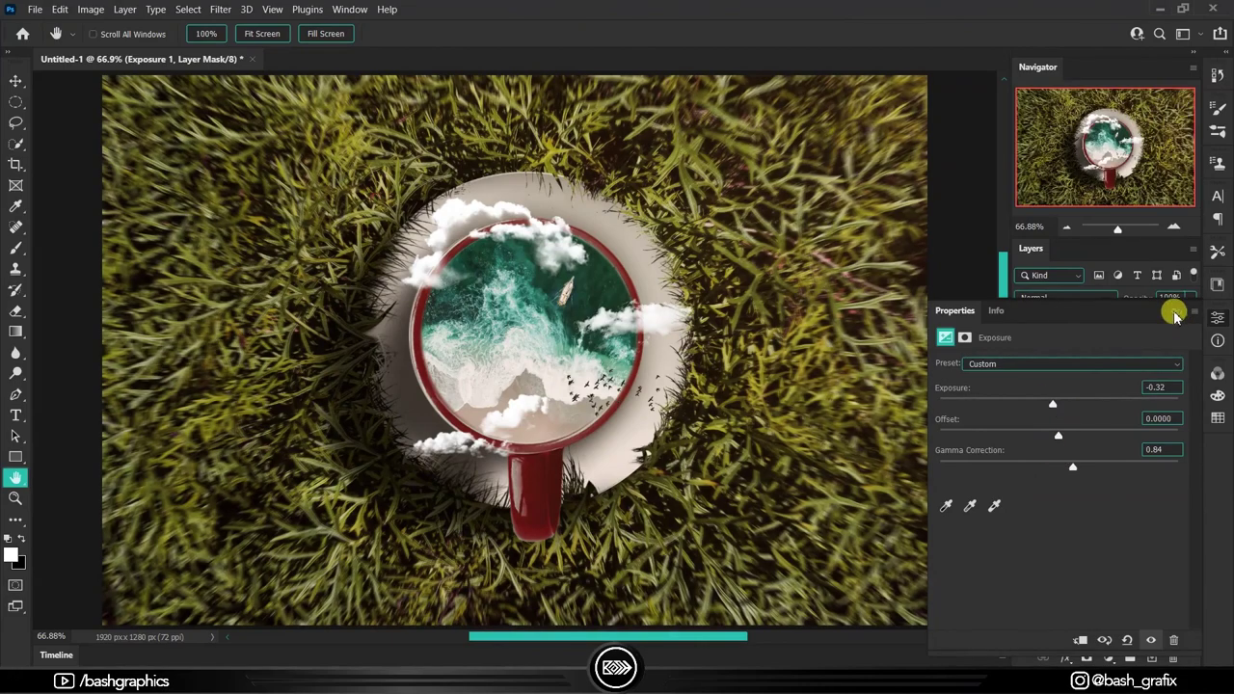
left_click(1177, 310)
Step: Stamp all visible layers into a new top layer, make it a Smart Object, and open Camera Raw
left_click(1149, 347)
key("ctrl+shift+alt+e")
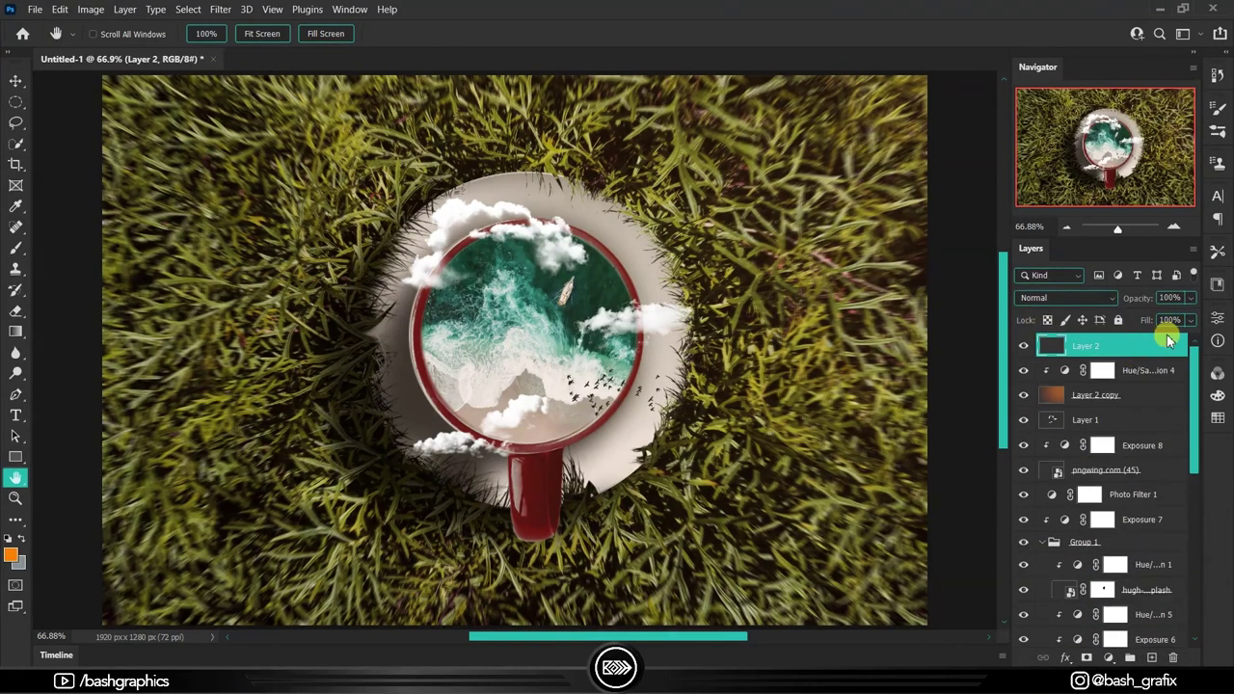
right_click(1167, 335)
left_click(1022, 280)
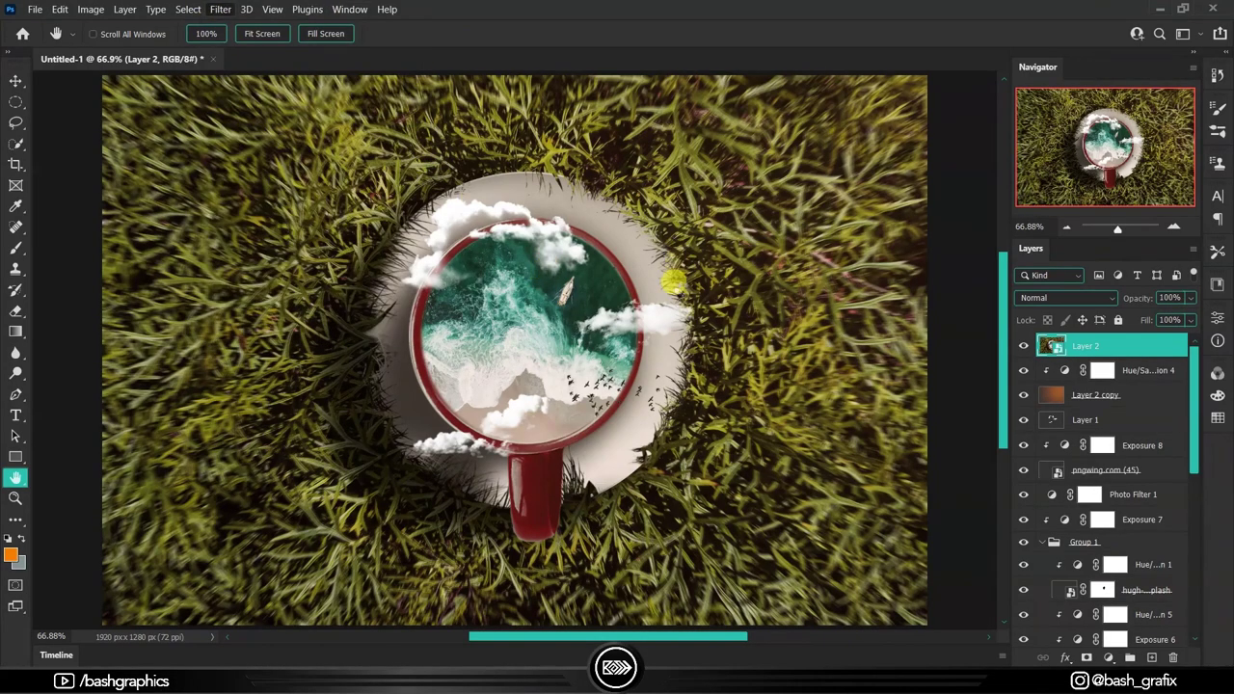
key("ctrl+shift+a")
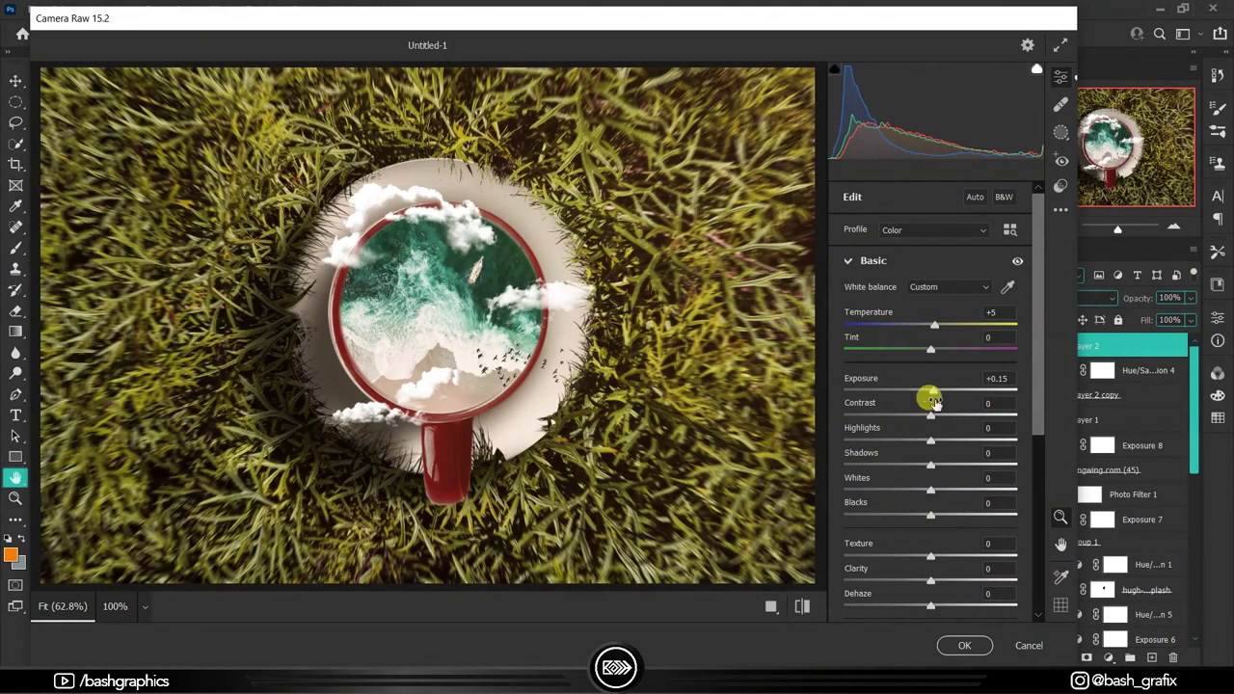
Step: Lift the shadows, brighten the whites and raise clarity on the grass
scroll(930, 415, "down", 5)
left_click_drag(927, 326, 921, 328)
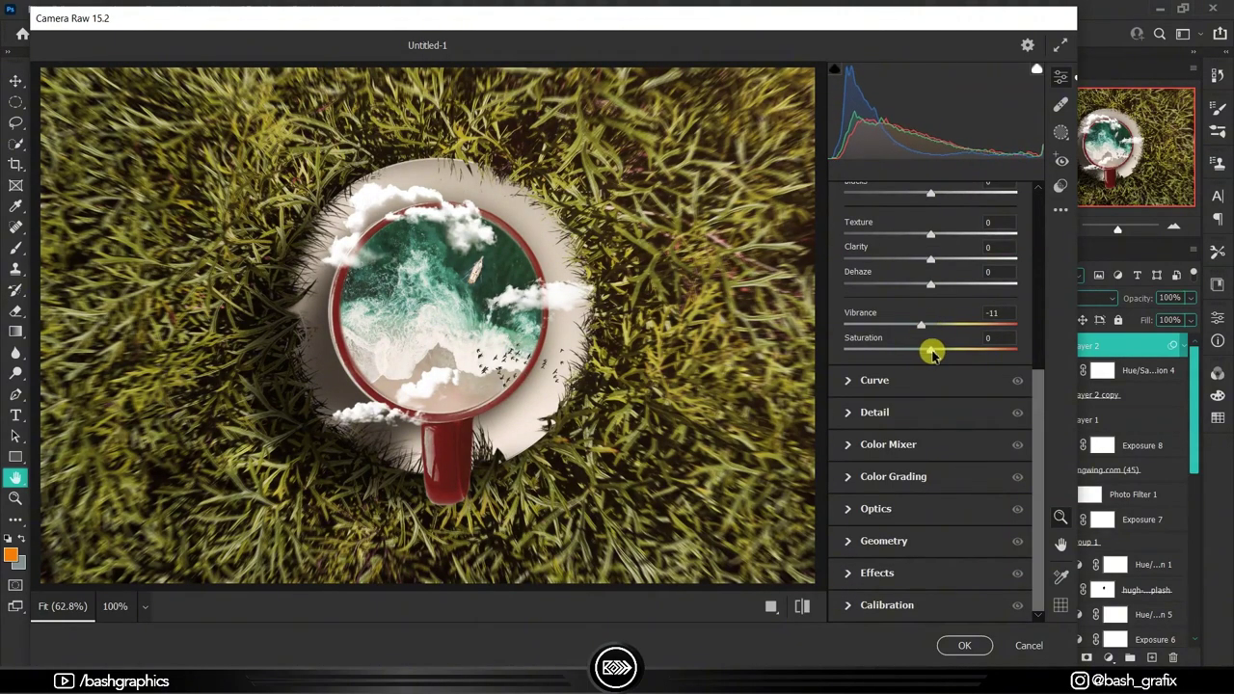
scroll(932, 353, "up", 5)
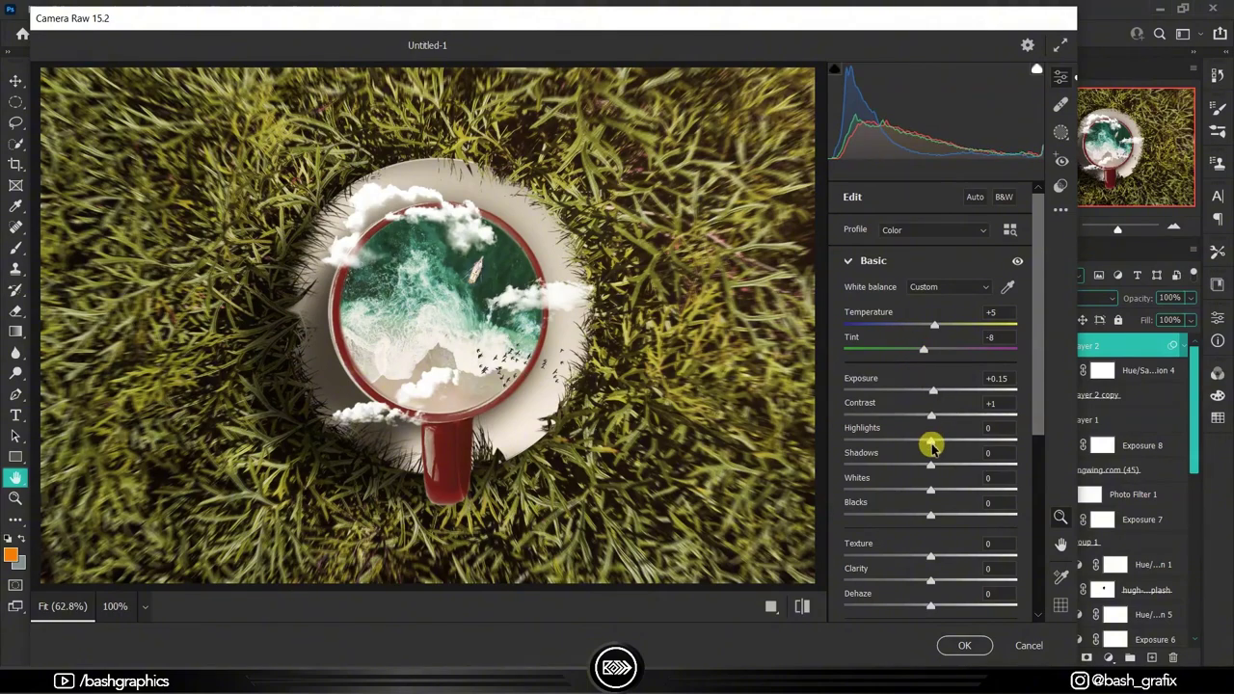
mouse_move(916, 470)
left_mouse_down()
mouse_move(820, 482)
mouse_move(917, 467)
left_mouse_up()
left_click_drag(930, 490, 942, 495)
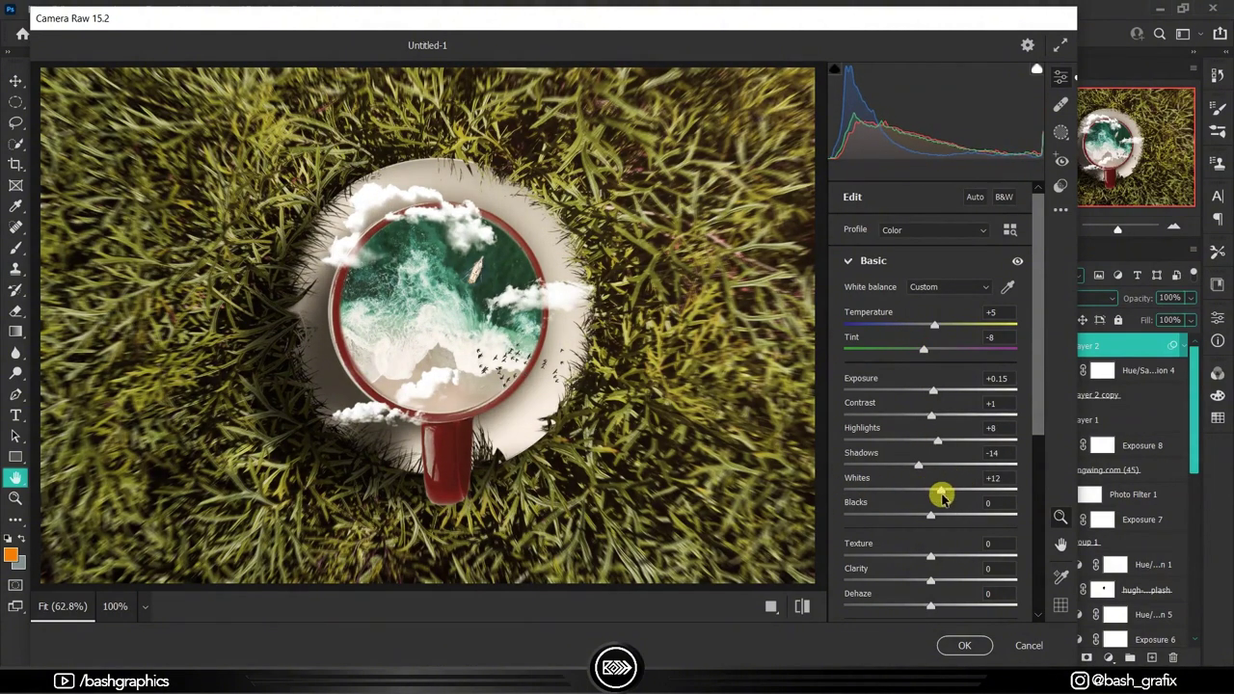
scroll(940, 501, "down", 2)
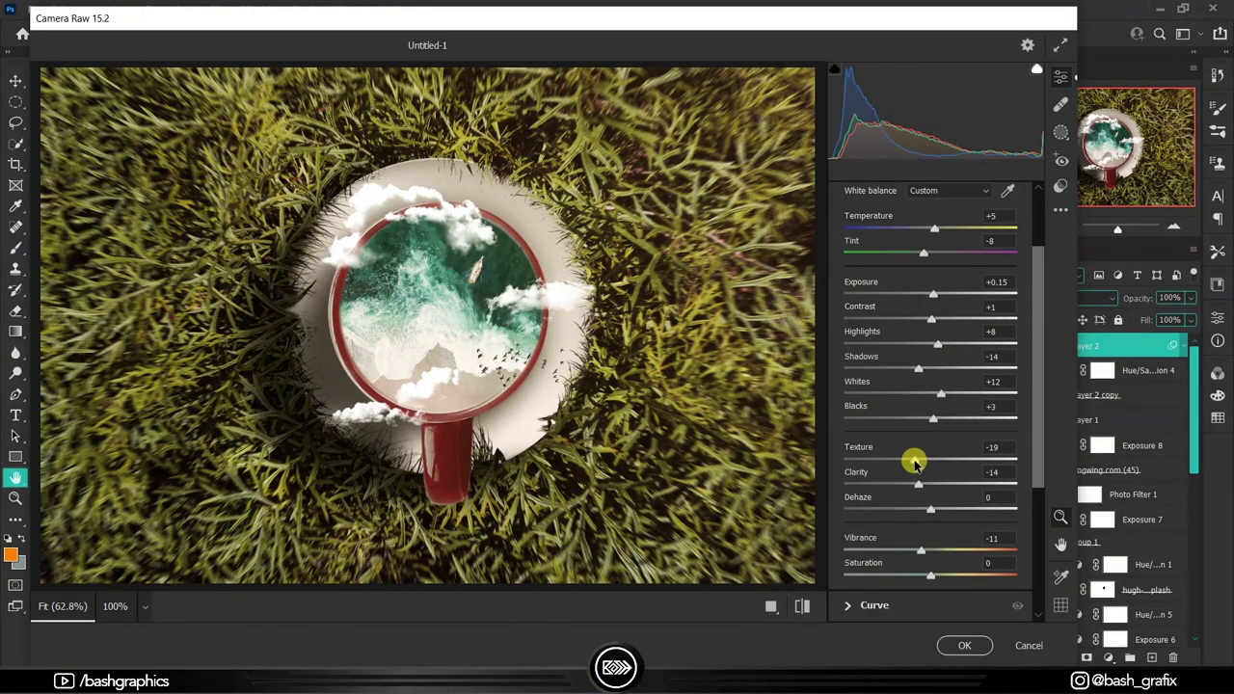
left_click_drag(907, 489, 945, 488)
scroll(867, 520, "down", 5)
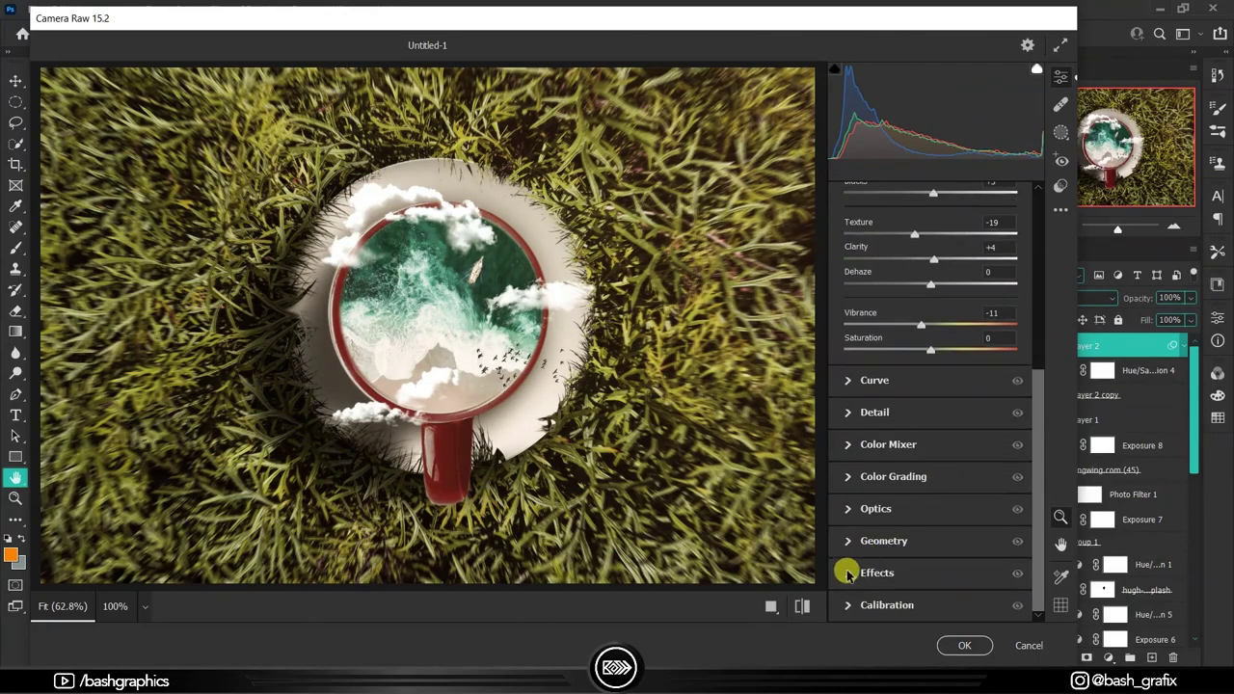
Step: Add a dark edge vignette of about -49, colour-grade the shadows, and apply Camera Raw
left_click(845, 570)
left_click_drag(923, 557, 889, 557)
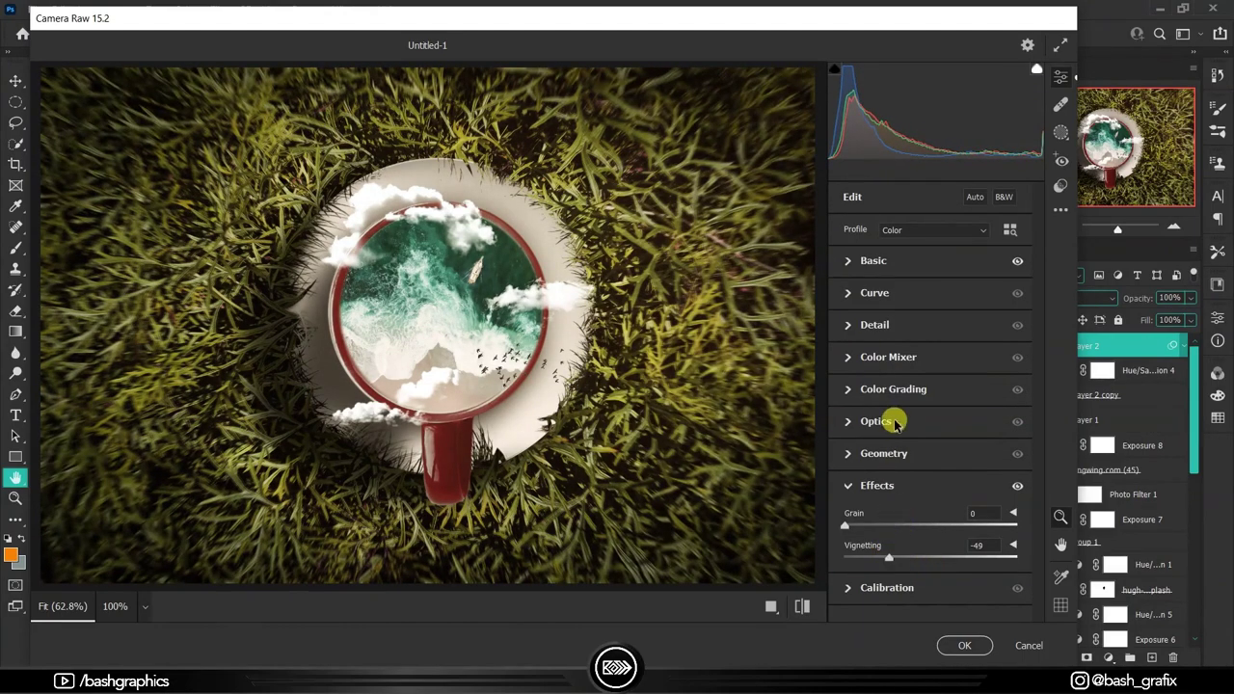
left_click(875, 391)
left_click(990, 244)
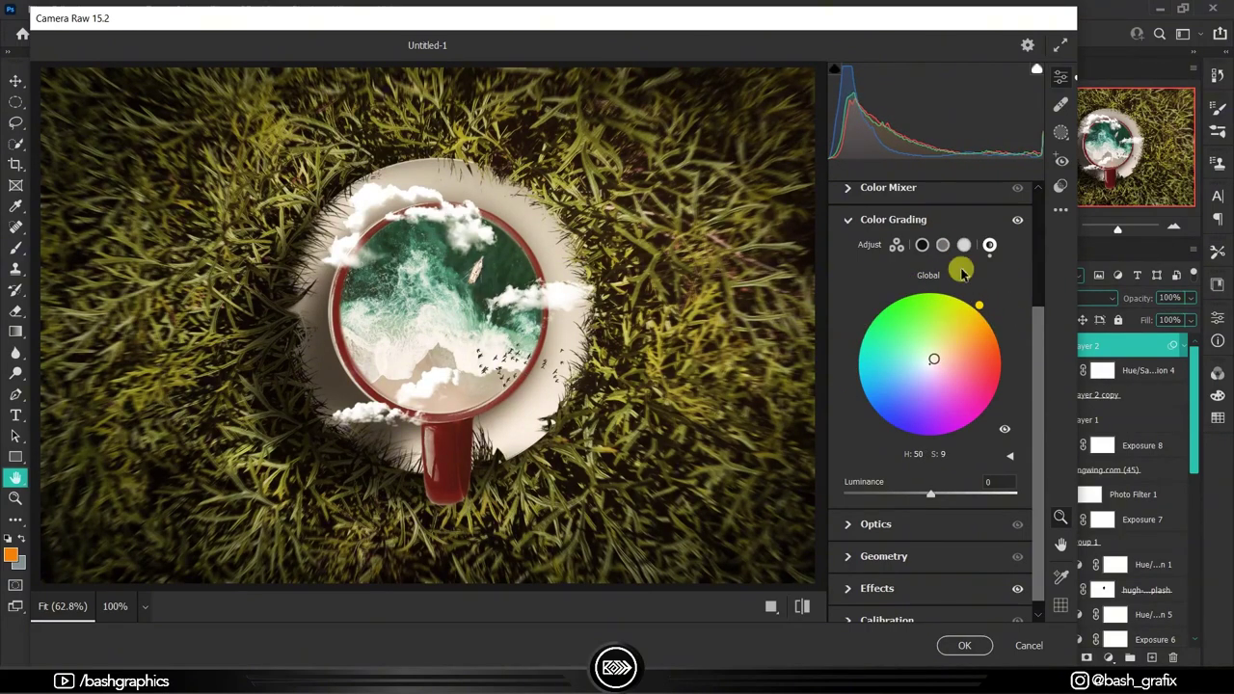
left_click(963, 243)
left_click(922, 244)
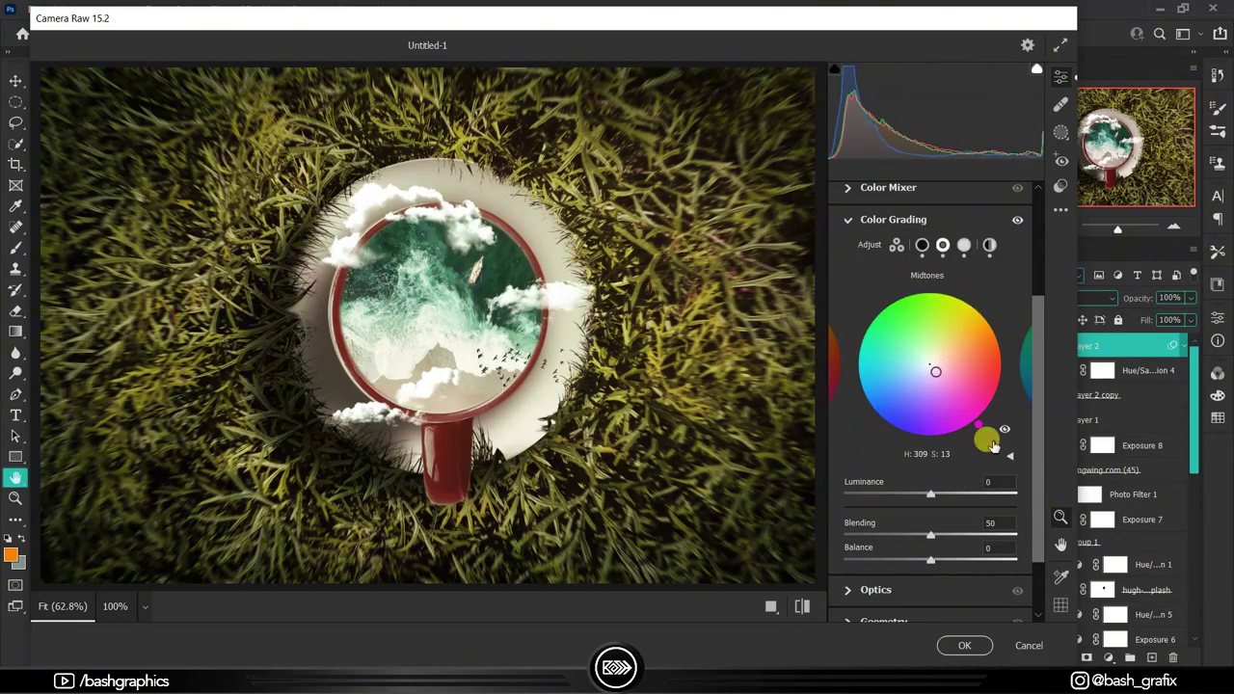
left_click_drag(1005, 368, 889, 309)
scroll(848, 357, "up", 3)
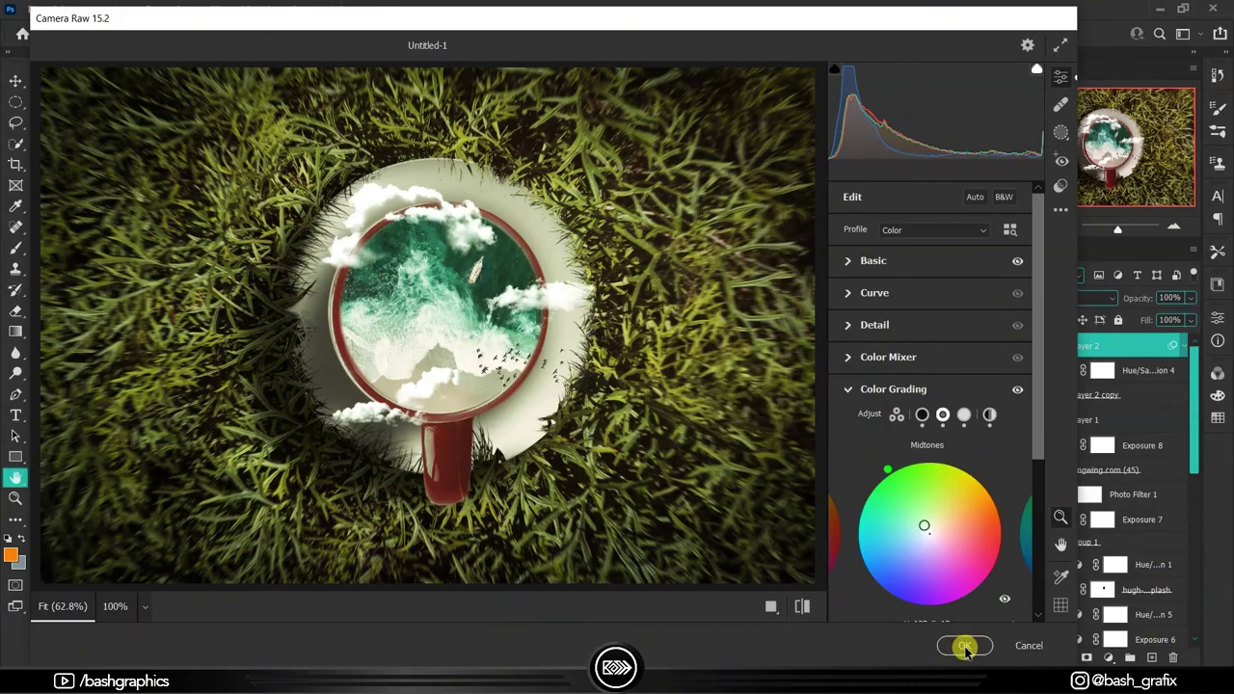
left_click(965, 646)
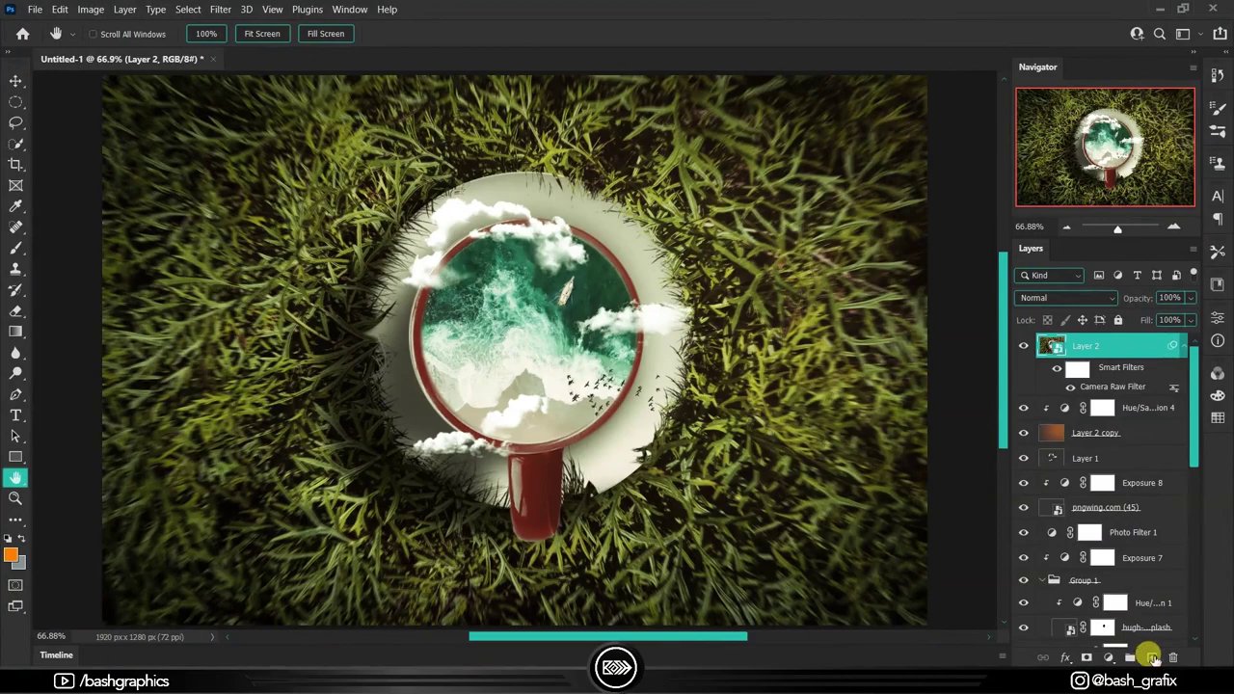
Step: Paint black edges with a large soft brush on a new layer above the grass
left_click(1151, 657)
key("b")
key("d")
scroll(496, 358, "down", 3)
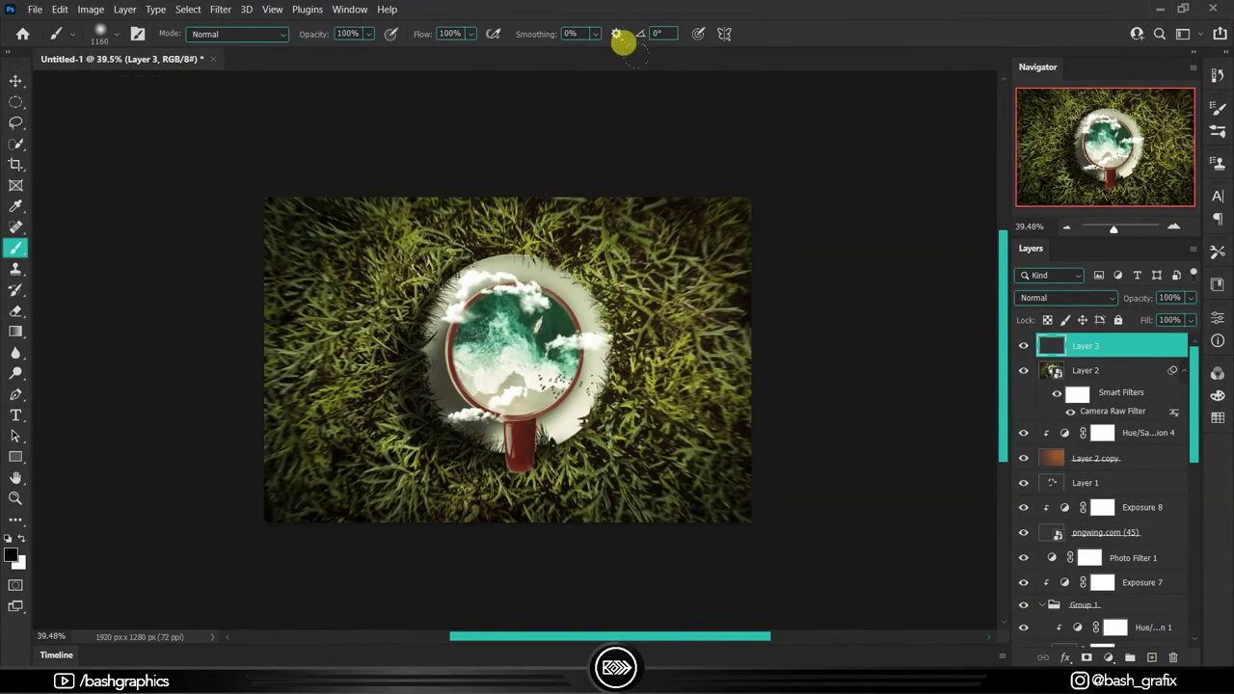
mouse_move(622, 43)
left_mouse_down()
mouse_move(349, 569)
mouse_move(86, 107)
left_mouse_up()
scroll(509, 321, "down", 2)
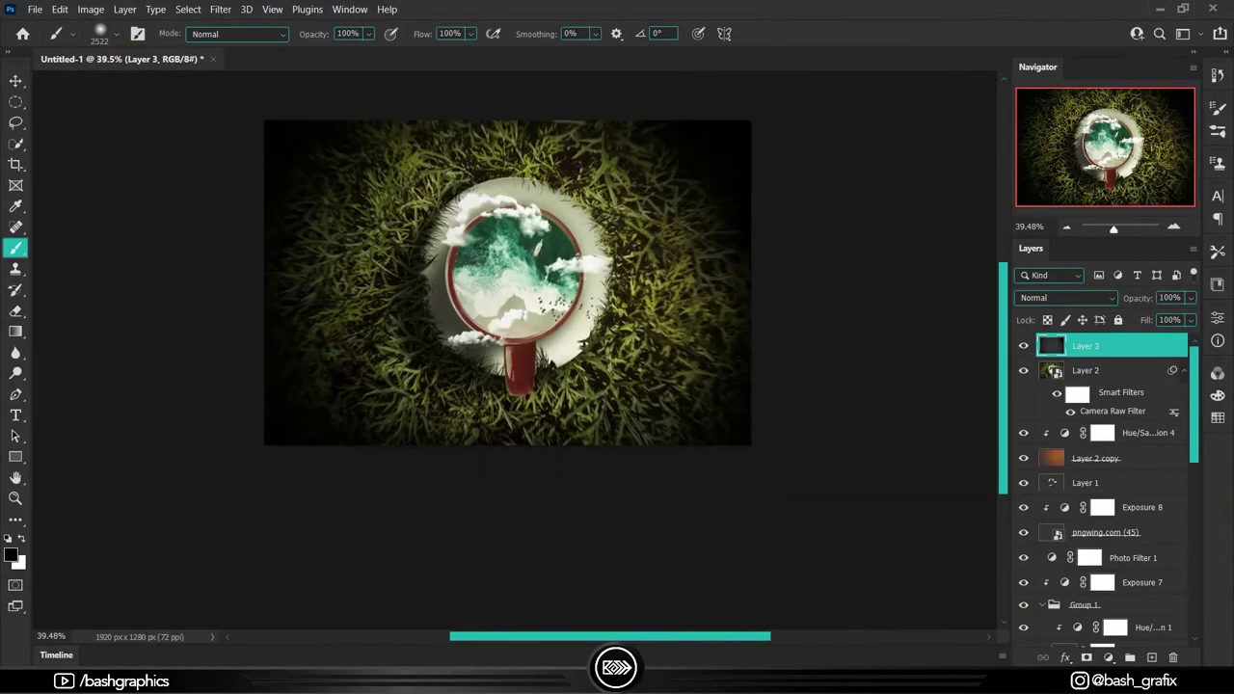
left_click_drag(642, 47, 626, 289)
scroll(508, 347, "up", 2)
Step: Erase the vignette near the mug, lower its opacity to about 21%, and select the grass layer
key("x")
left_click(370, 256)
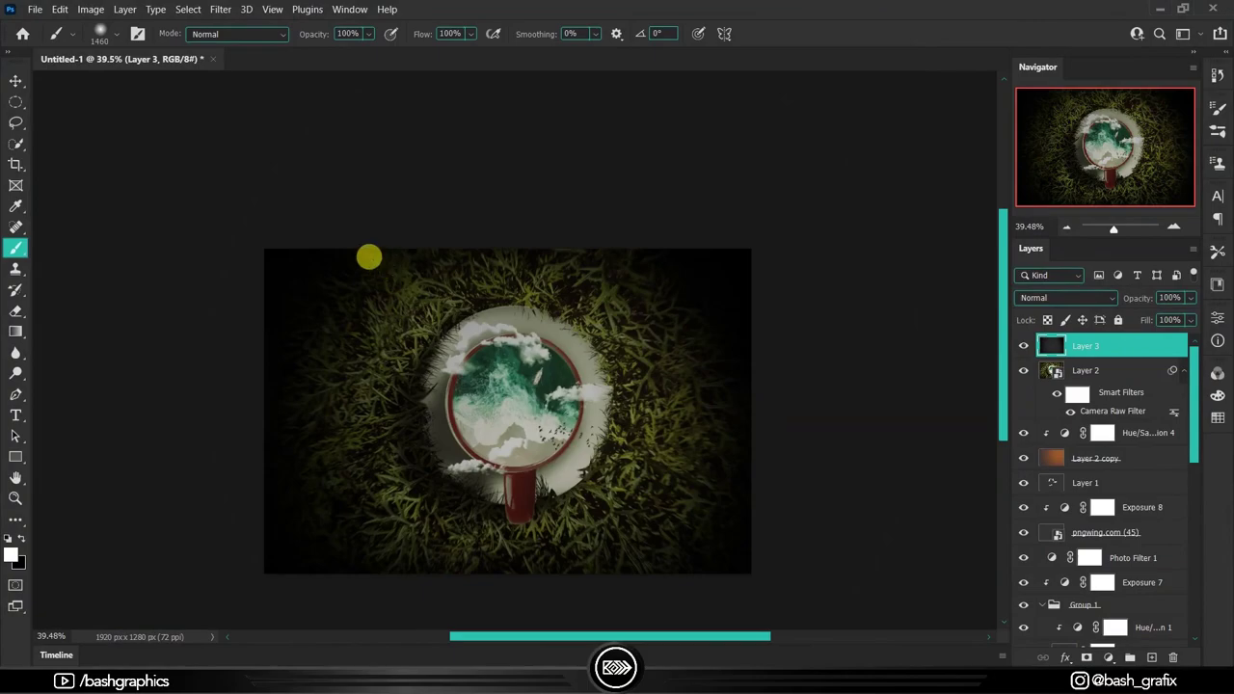
key("e")
left_click_drag(430, 301, 416, 299)
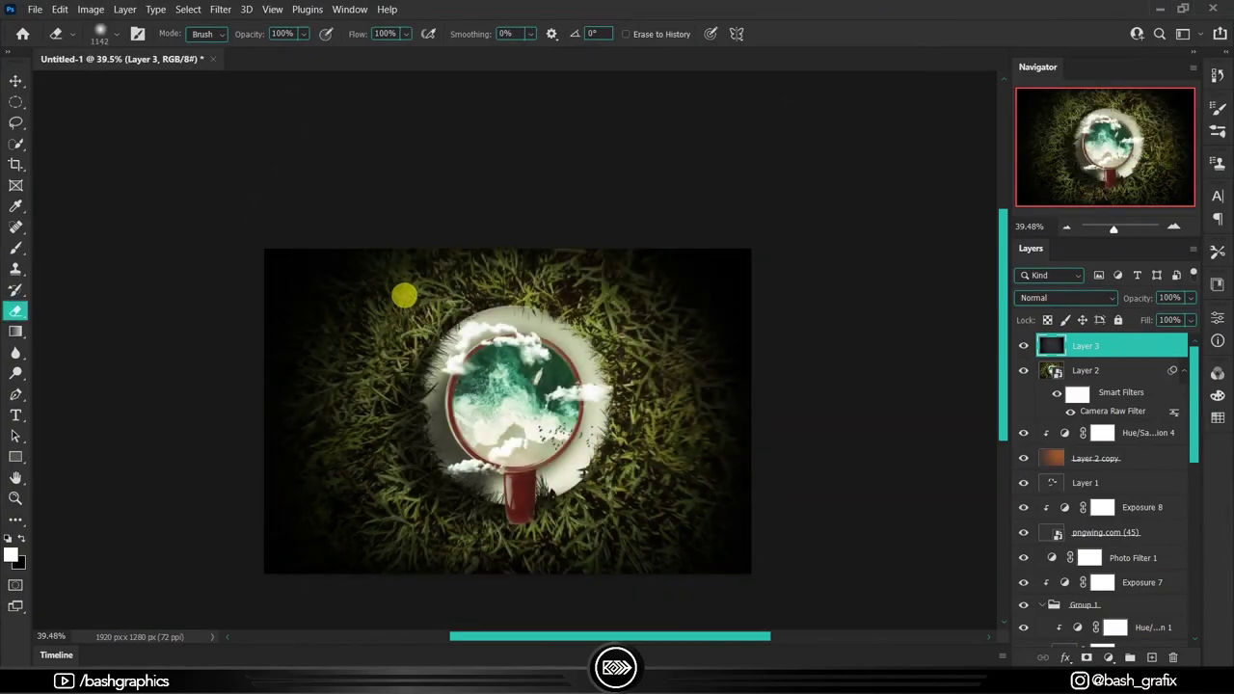
key("ctrl+plus")
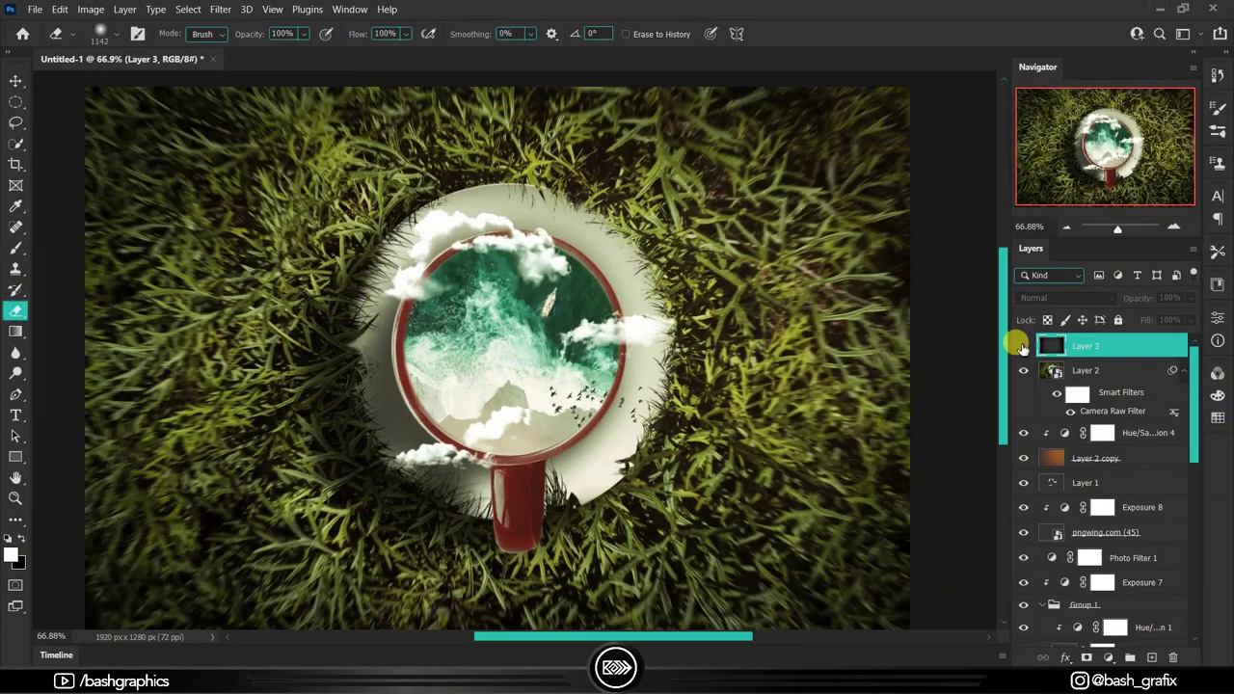
left_click_drag(1125, 295, 1147, 297)
key("alt+bracketleft")
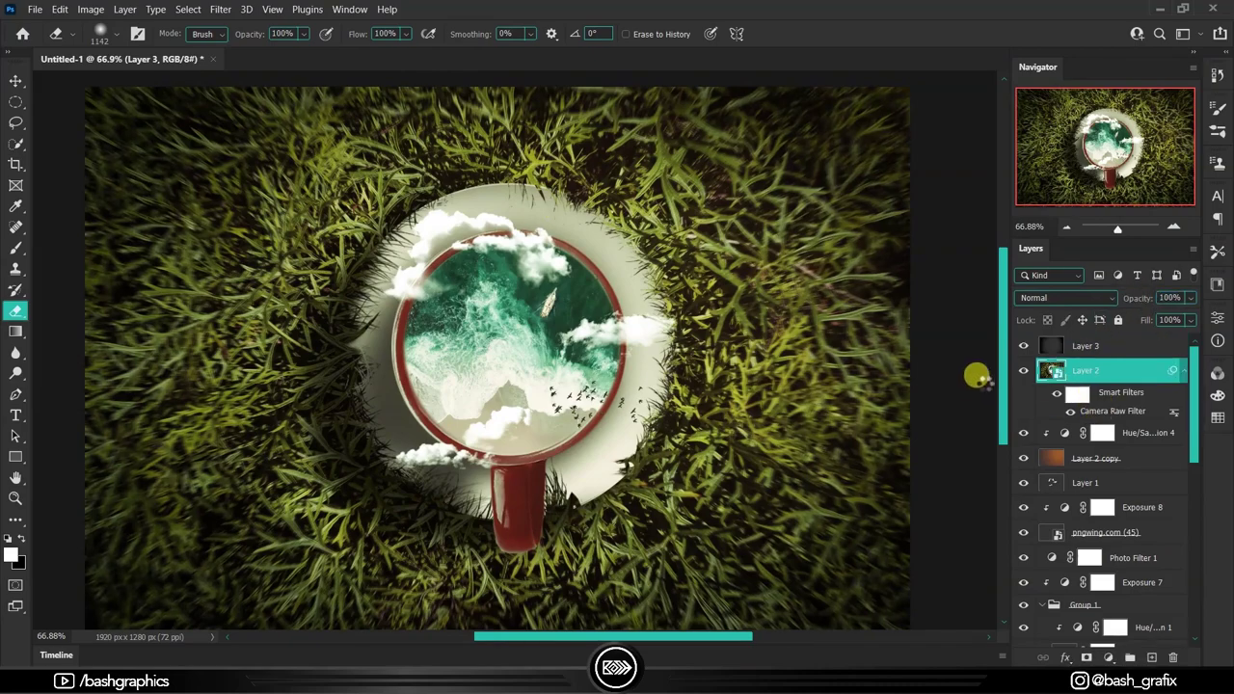
Step: Raise Dehaze to about +37 in the grass's Camera Raw filter and apply it
key("ctrl+shift+a")
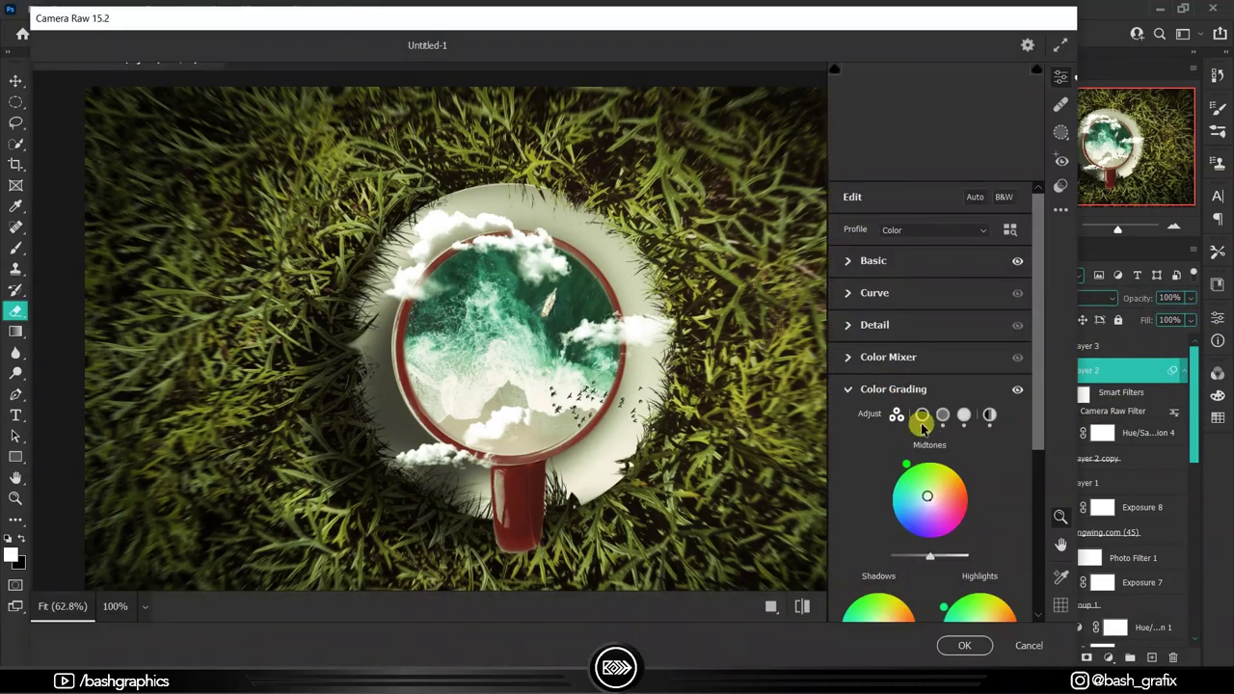
left_click(849, 262)
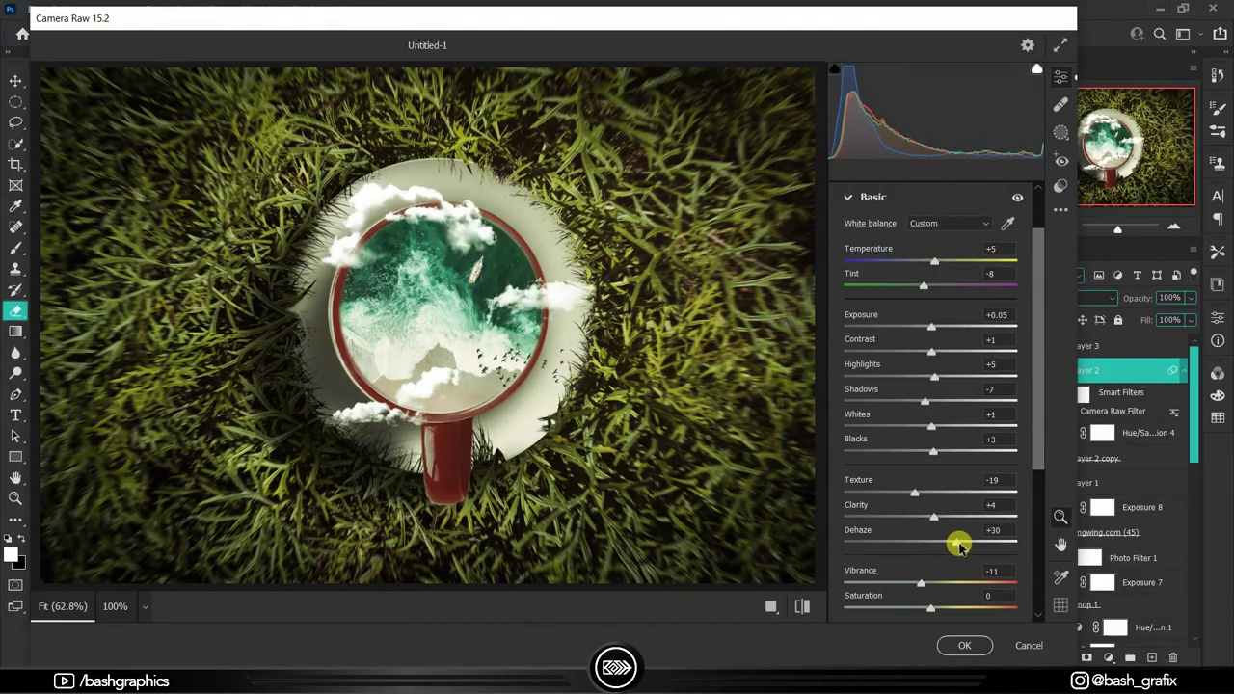
left_click_drag(959, 545, 972, 545)
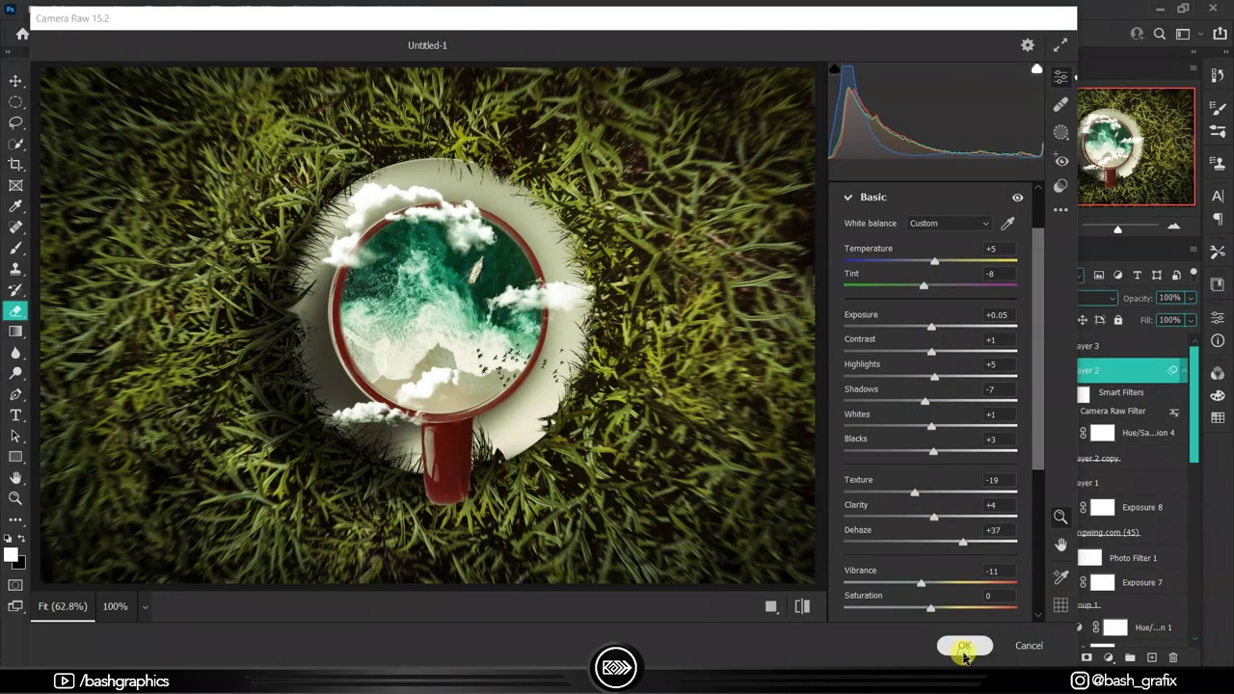
left_click(964, 646)
Step: Apply a Zoom-method Radial Blur with a reduced amount to the grass
key("h")
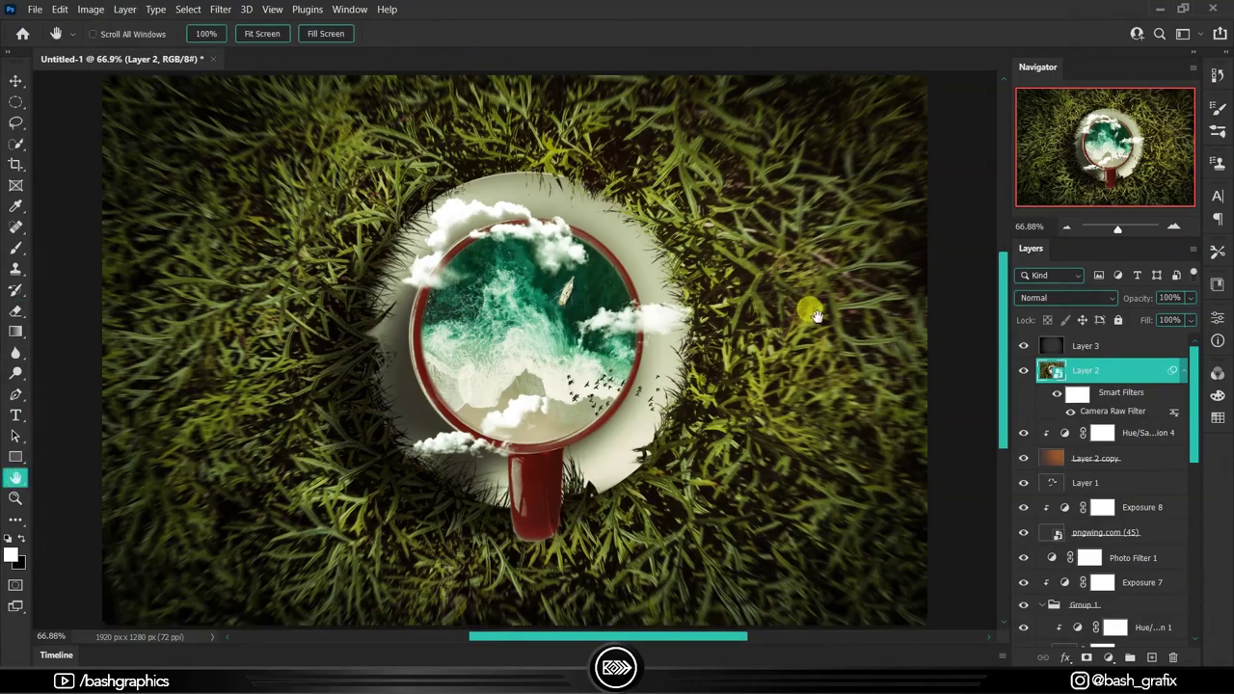
left_click(221, 9)
left_click(443, 309)
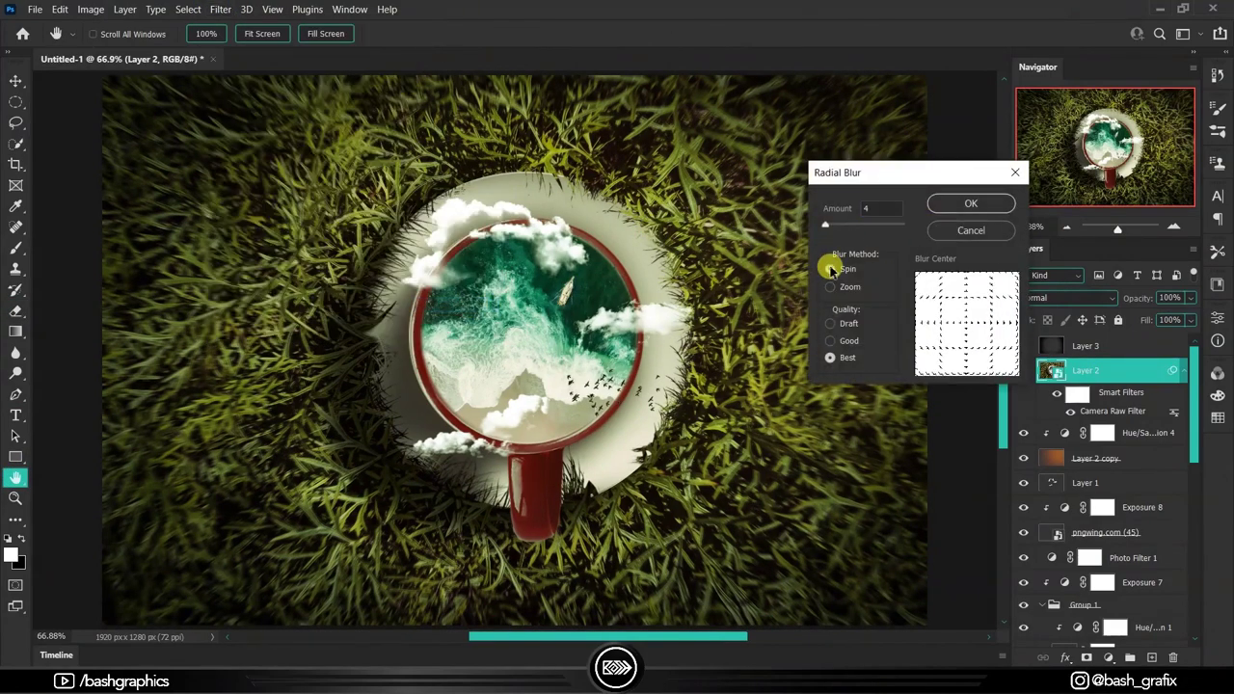
left_click(827, 270)
key("Return")
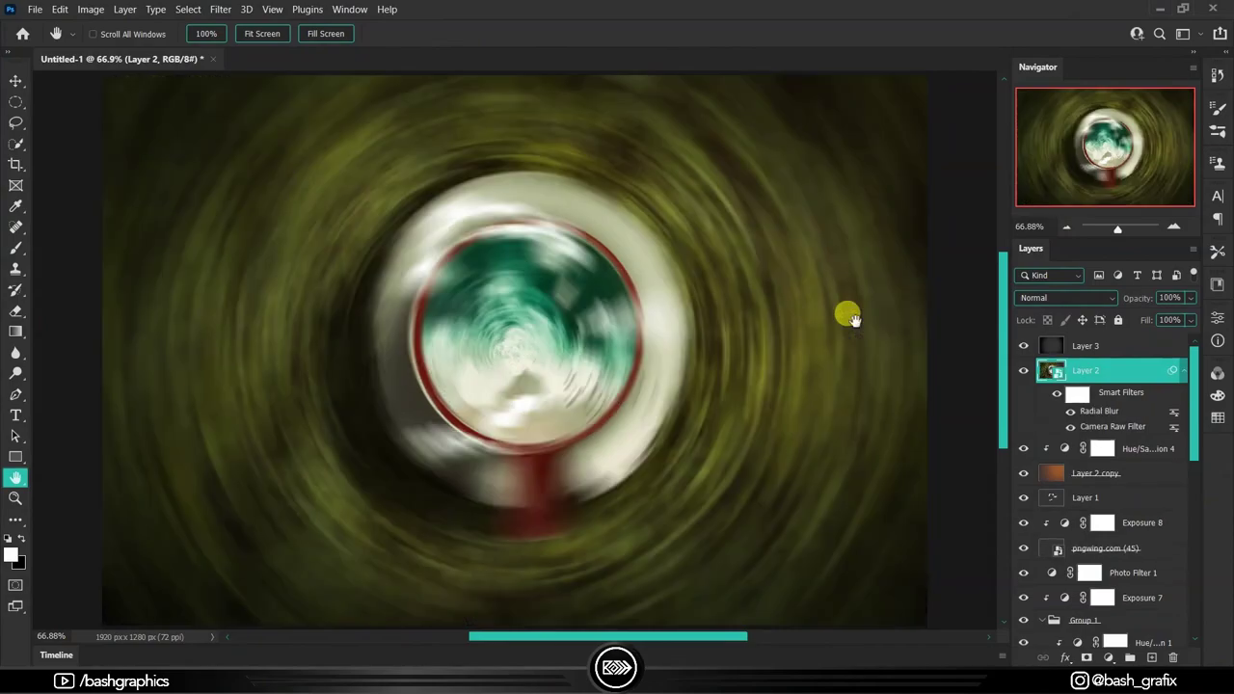
key("ctrl+z")
left_click(218, 9)
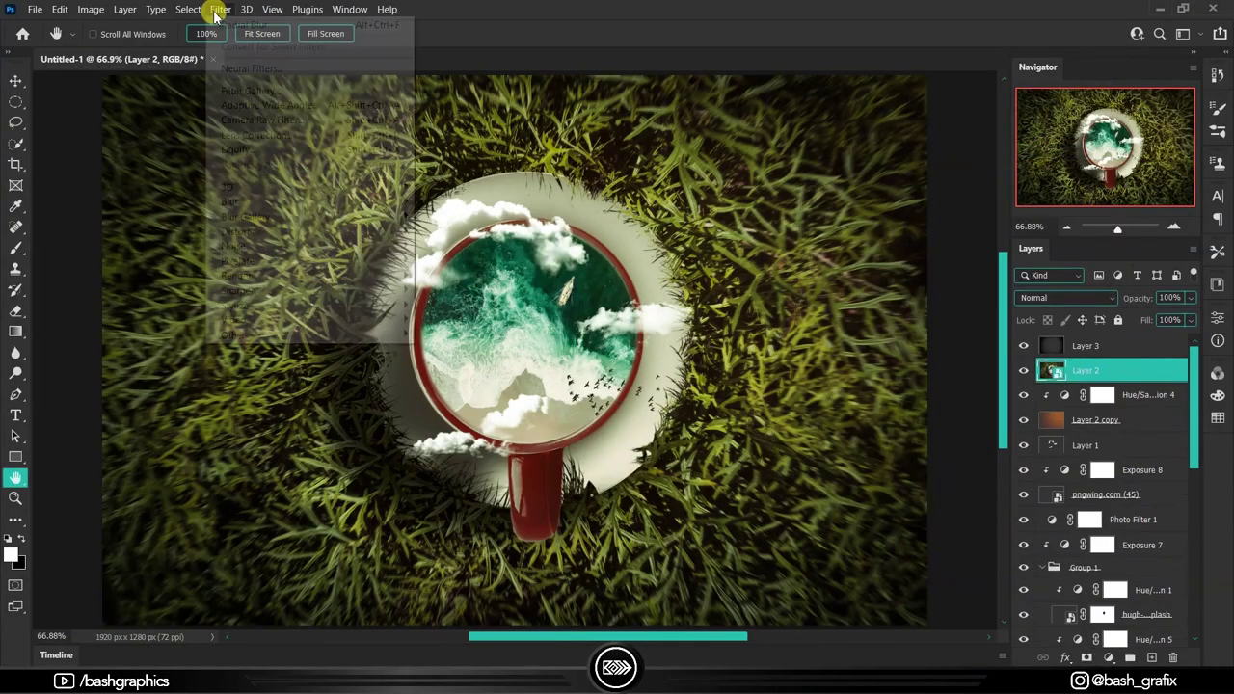
left_click(482, 242)
left_click_drag(840, 221, 826, 222)
key("Return")
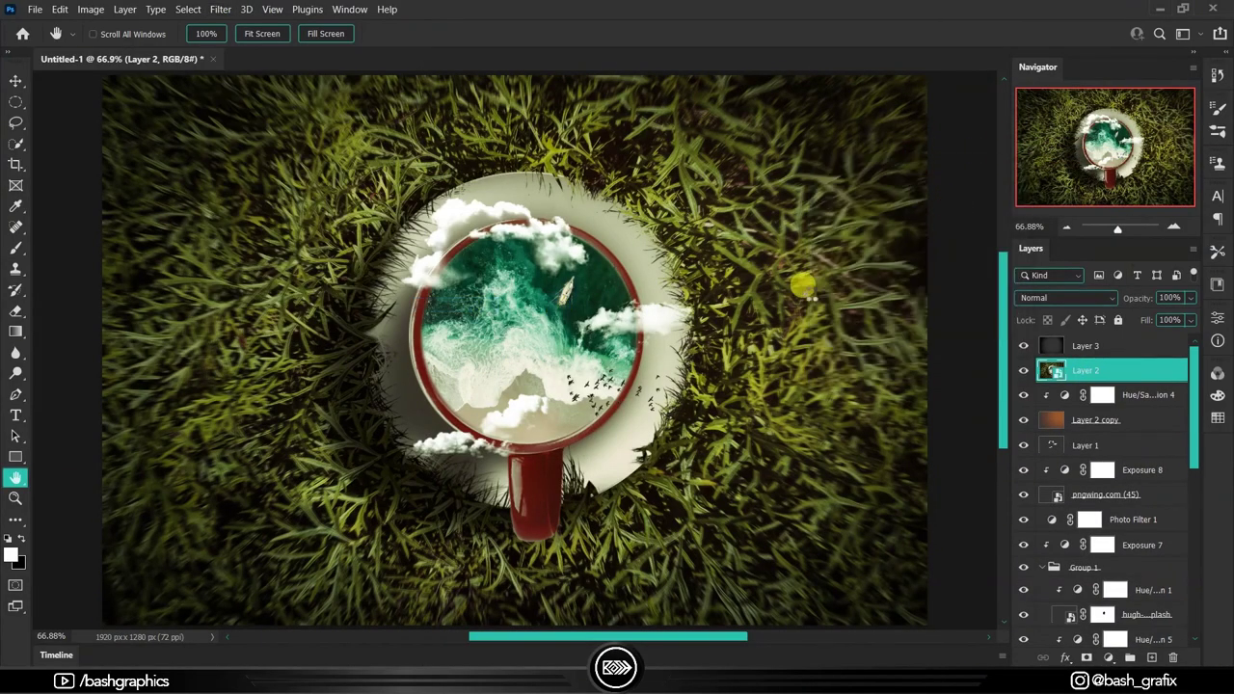
Step: Set up a large, low-flow black brush to mask the blur around the mug
key("b")
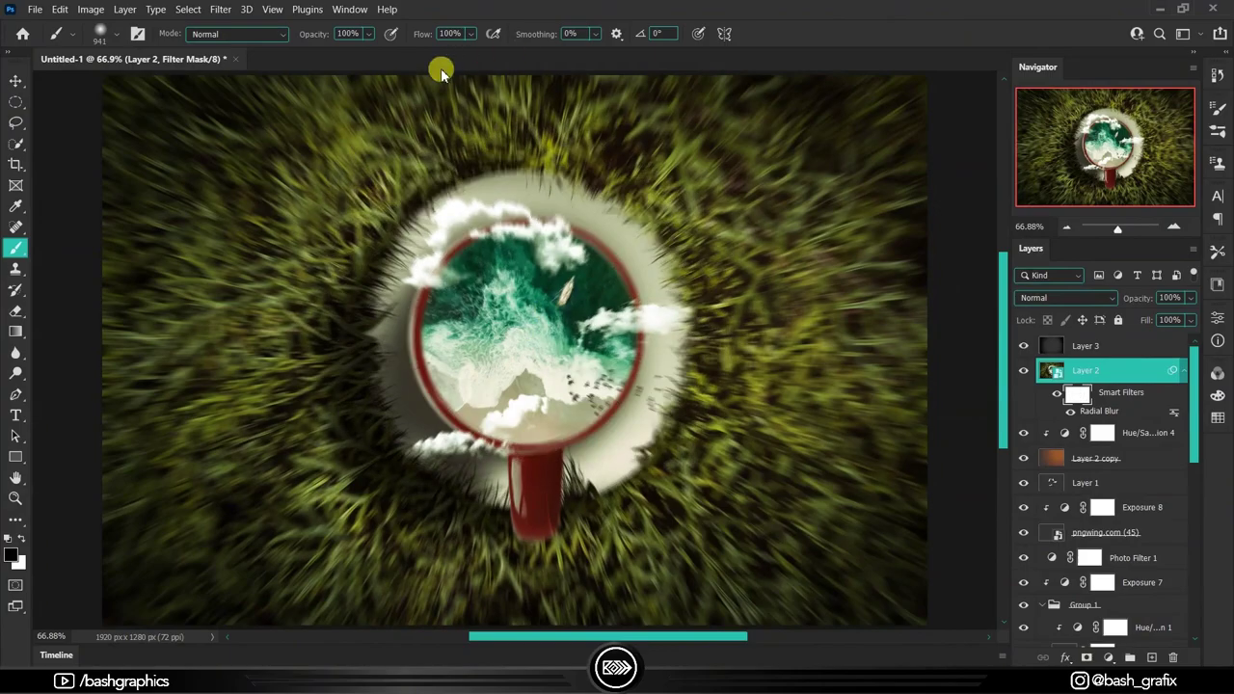
left_click_drag(452, 344, 681, 303)
key("shift+2")
key("shift+9")
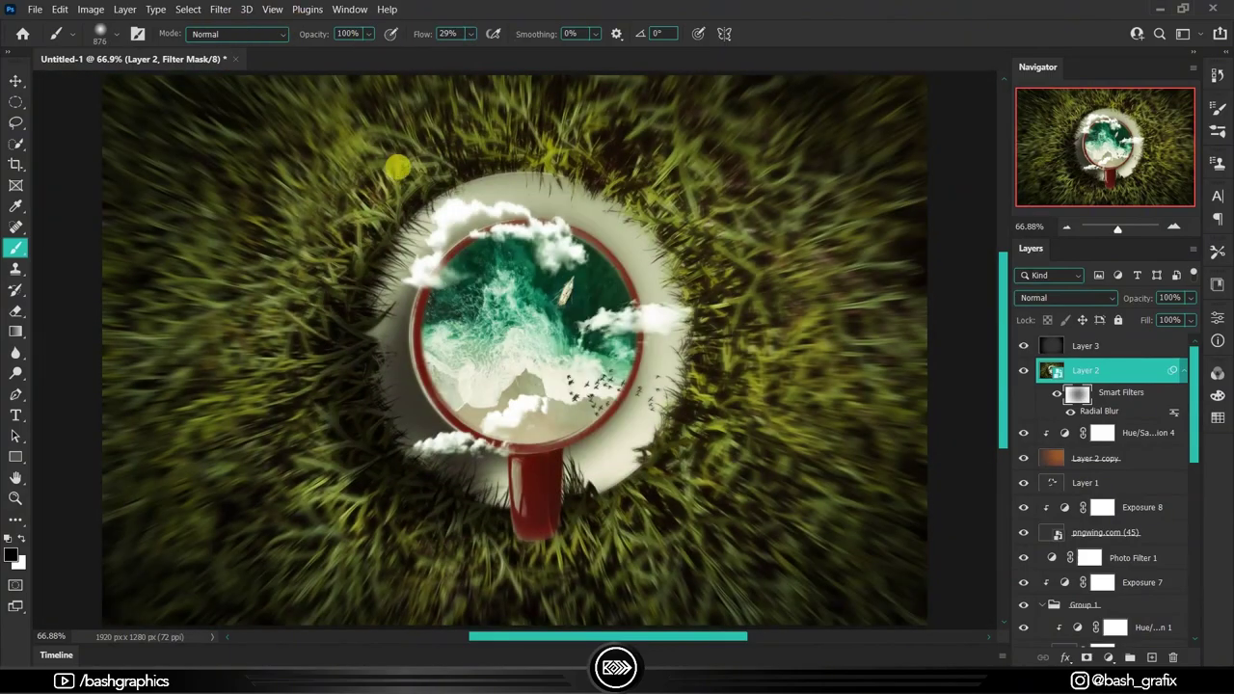
left_click_drag(399, 166, 790, 353)
scroll(663, 289, "down", 3)
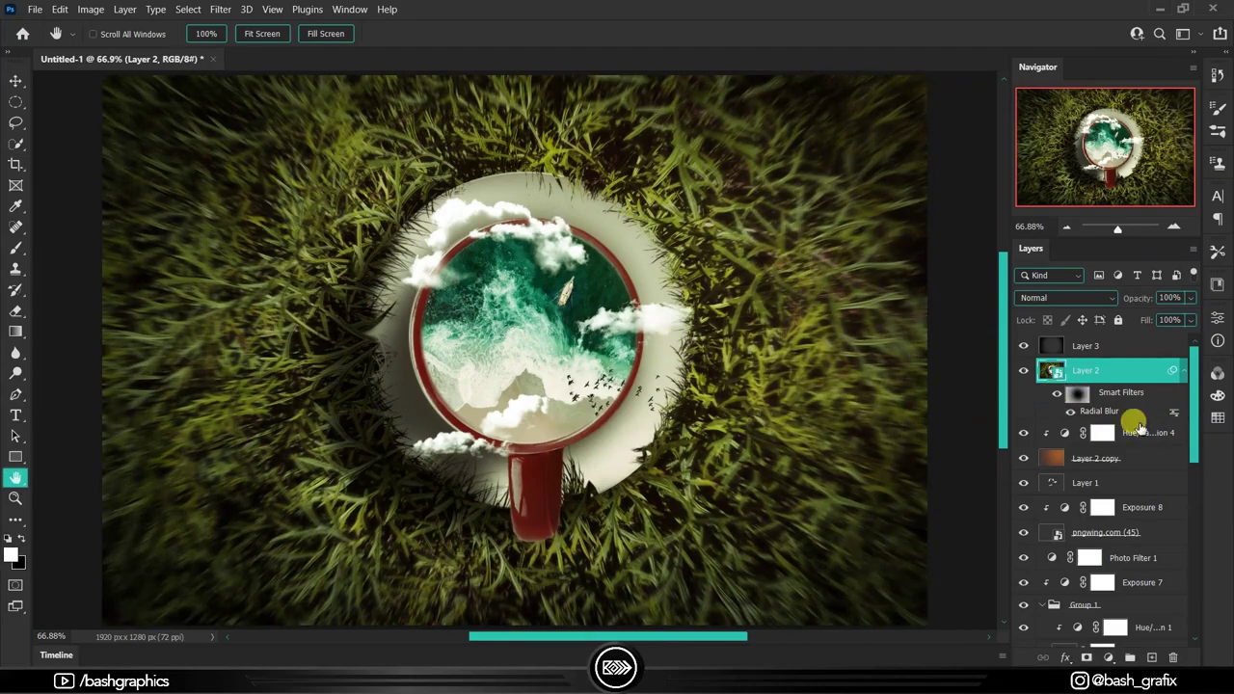
Step: Reopen the Radial Blur smart filter on Layer 2 and confirm its adjusted settings
double_click(1136, 422)
left_click(835, 210)
left_click(970, 200)
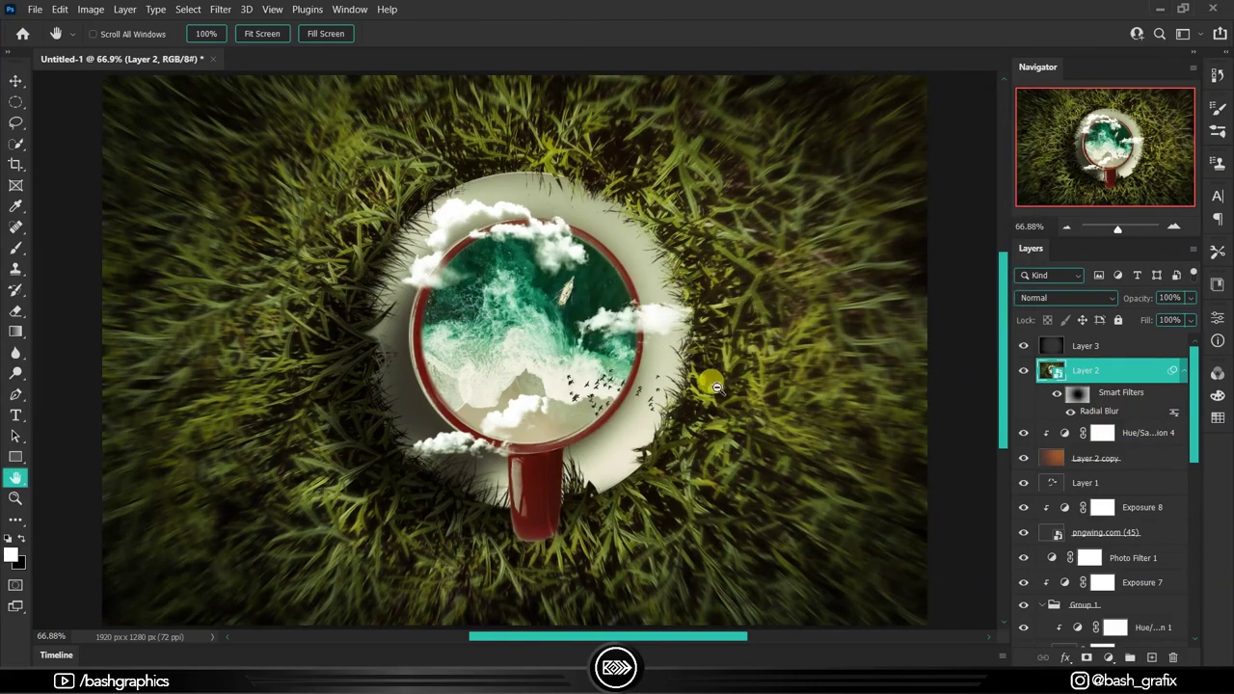